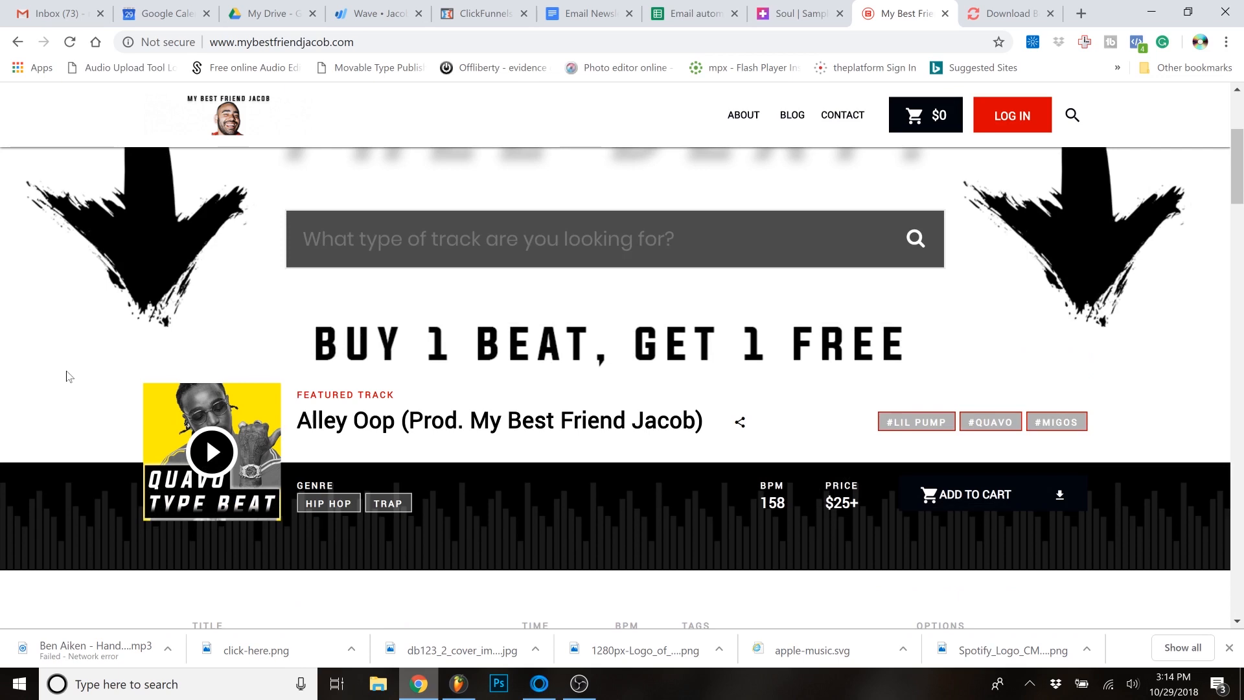
- Look through the beat store's home page, from the featured track down the list of beats and back
{"action": "scroll", "coordinate": [66, 376], "scroll_direction": "down", "scroll_amount": 3}
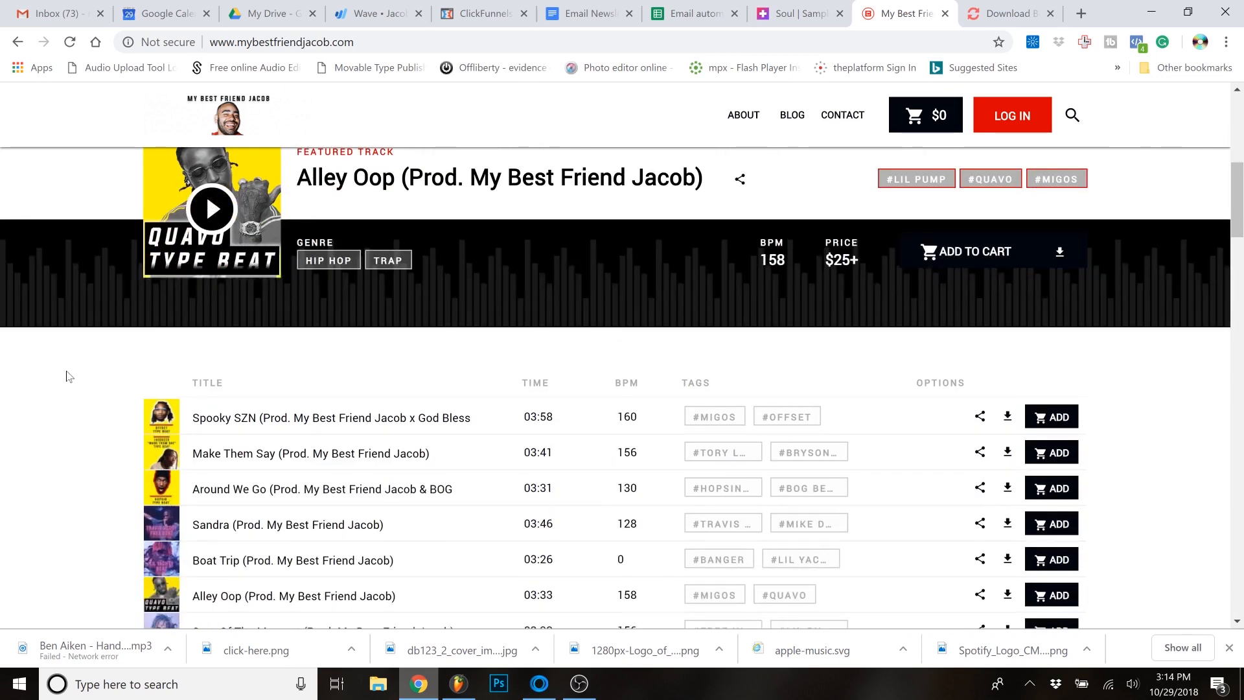
{"action": "scroll", "coordinate": [66, 377], "scroll_direction": "down", "scroll_amount": 5}
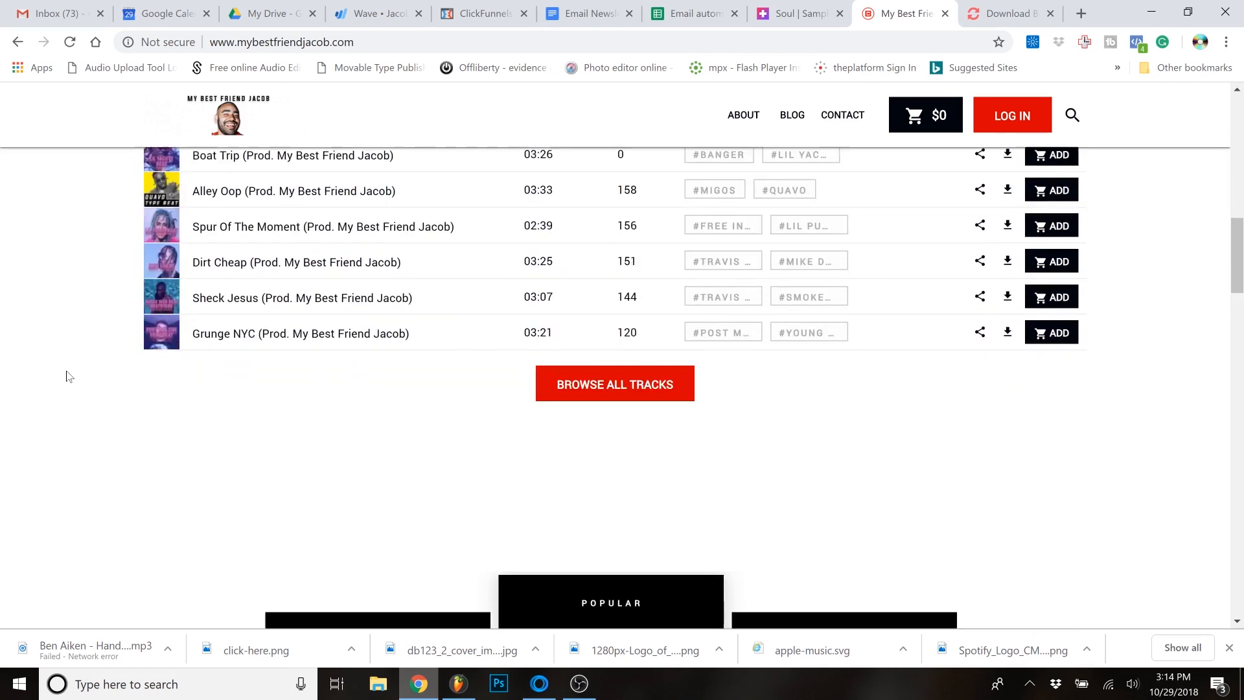
{"action": "scroll", "coordinate": [66, 377], "scroll_direction": "up", "scroll_amount": 4}
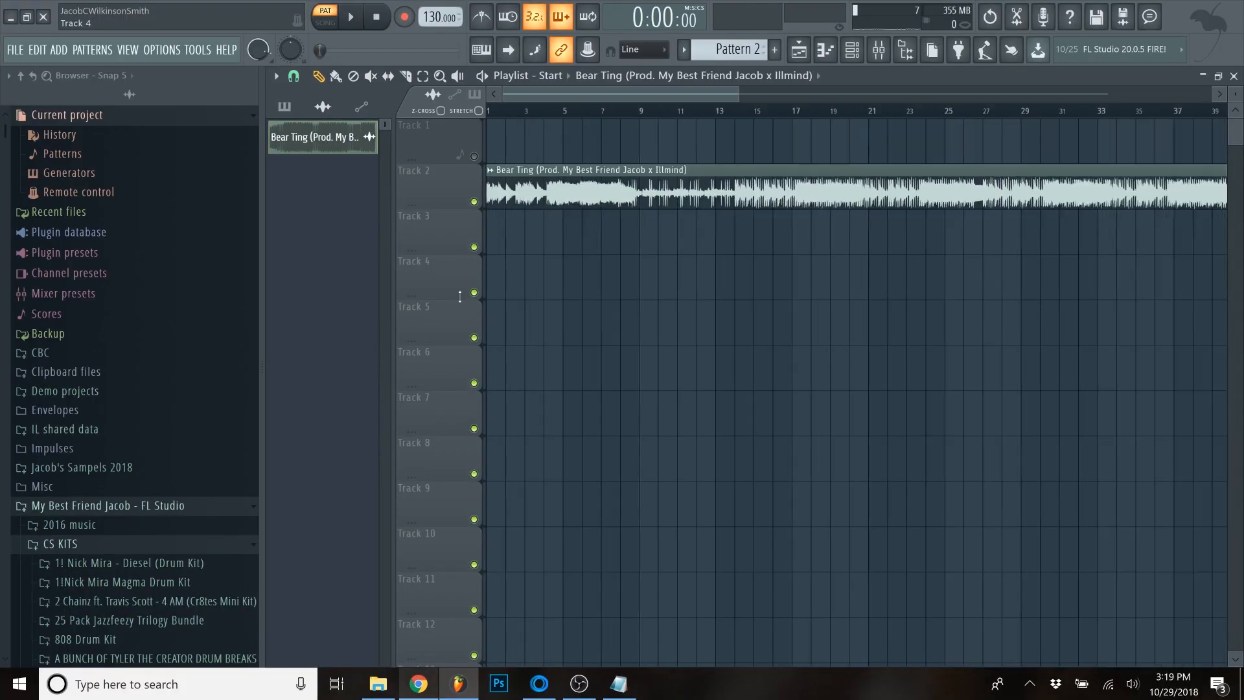
- In FL Studio, enlarge the playlist tracks and play the Bear Ting audio clip from its start for a few seconds
{"action": "scroll", "coordinate": [436, 294], "scroll_direction": "up", "scroll_amount": 4}
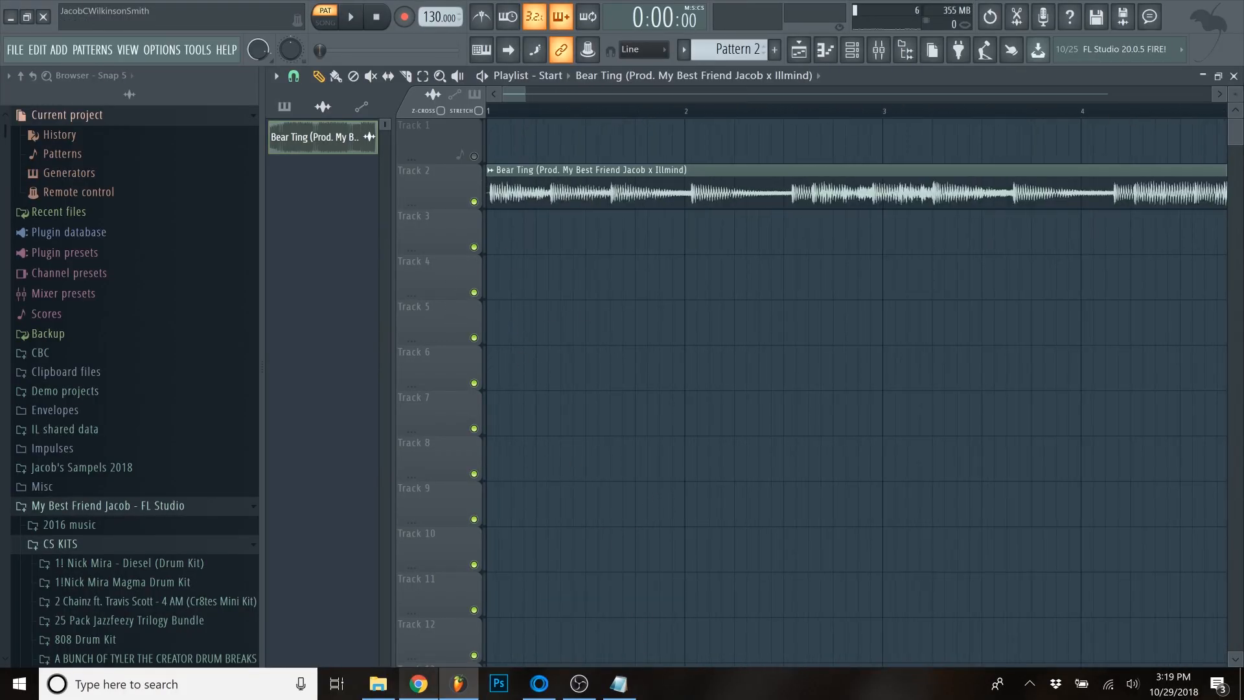
{"action": "left_click_drag", "start_coordinate": [1237, 96], "coordinate": [1237, 91]}
{"action": "right_click", "coordinate": [499, 111]}
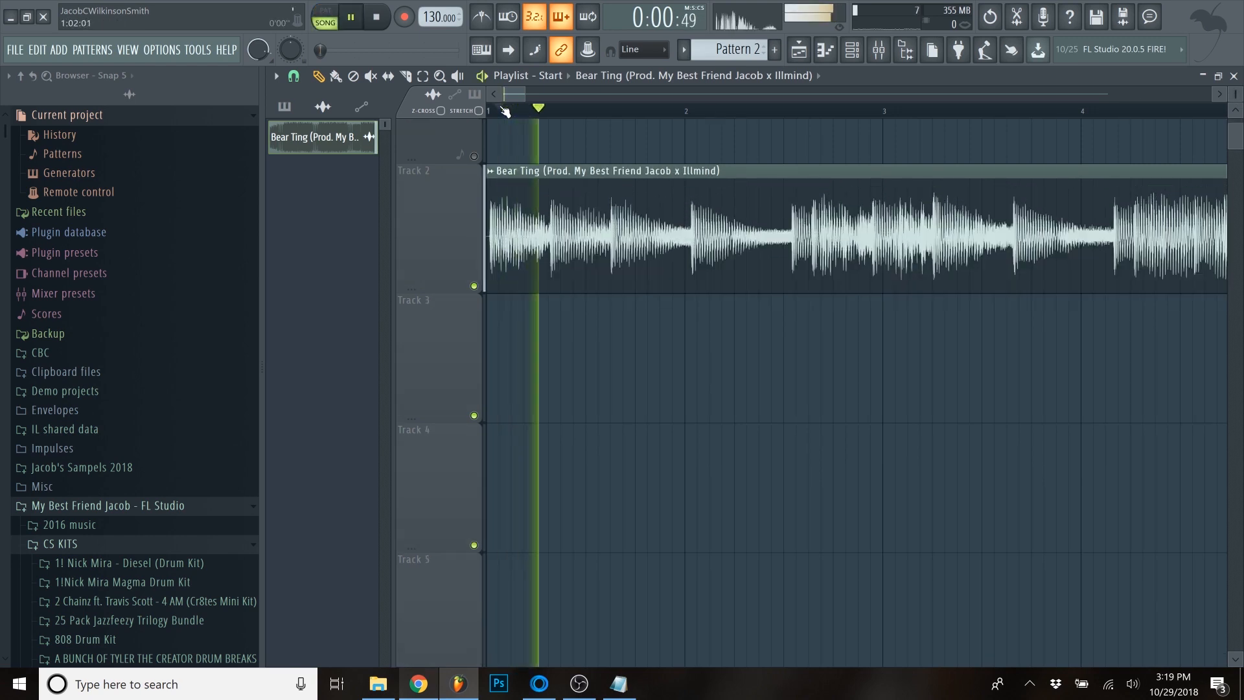
{"action": "scroll", "coordinate": [674, 246], "scroll_direction": "down", "scroll_amount": 4}
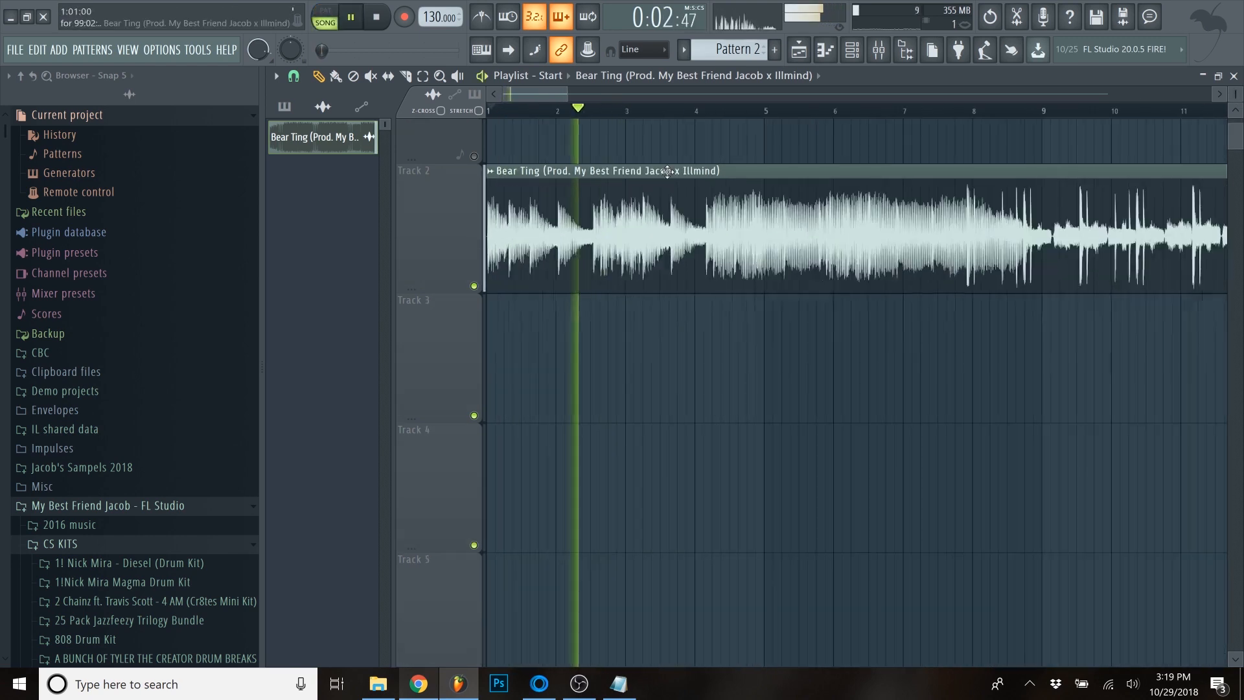
{"action": "scroll", "coordinate": [708, 130], "scroll_direction": "down", "scroll_amount": 3}
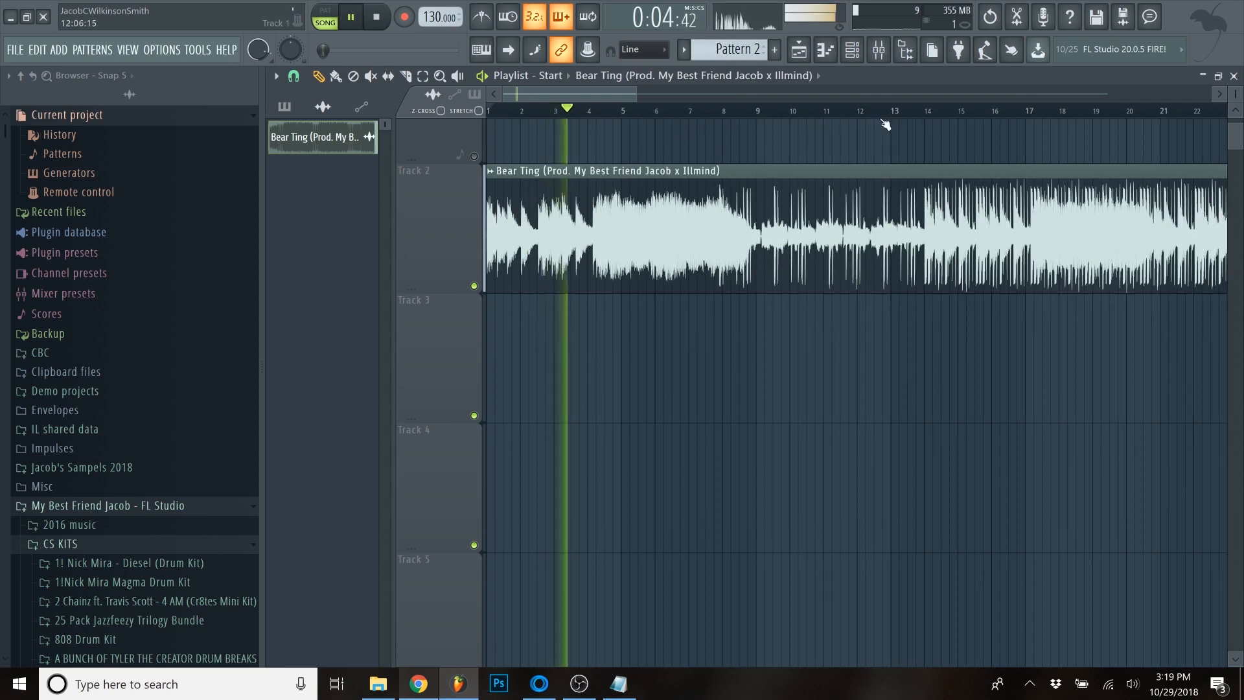
{"action": "key", "text": "space"}
- Inspect the opening of the Bear Ting waveform against the playlist grid and set the project tempo to 80 BPM
{"action": "scroll", "coordinate": [418, 197], "scroll_direction": "up", "scroll_amount": 8}
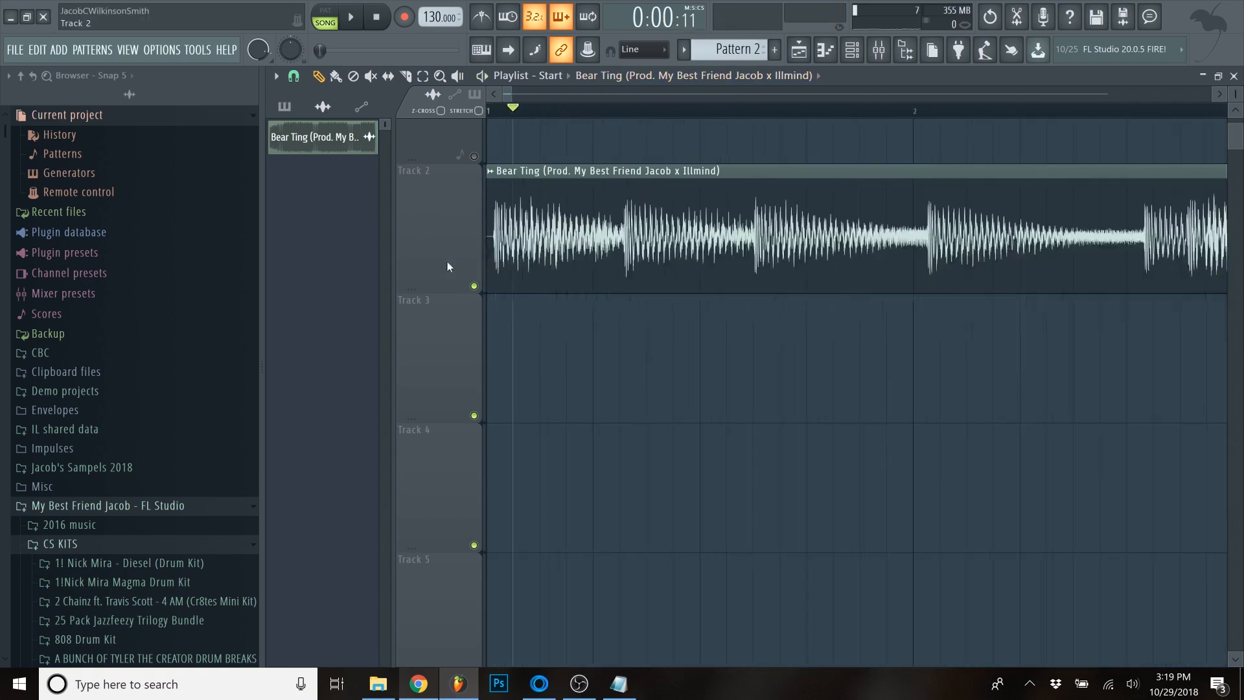
{"action": "scroll", "coordinate": [530, 321], "scroll_direction": "down", "scroll_amount": 3}
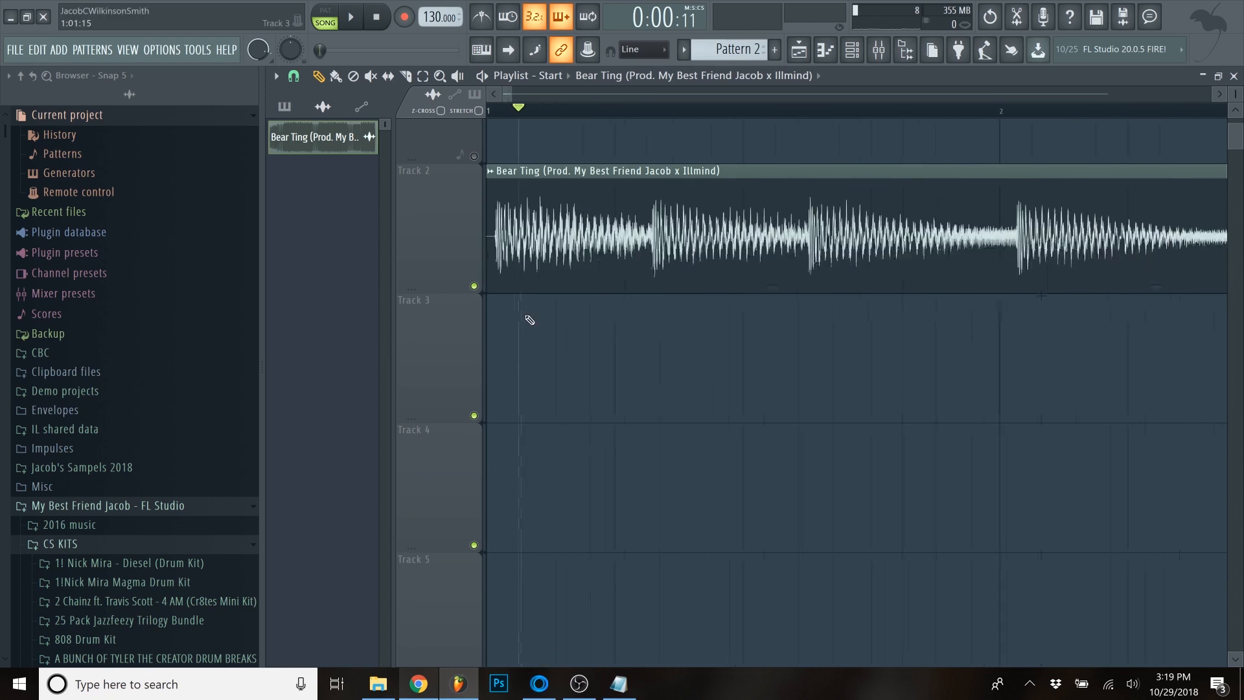
{"action": "scroll", "coordinate": [529, 320], "scroll_direction": "down", "scroll_amount": 3}
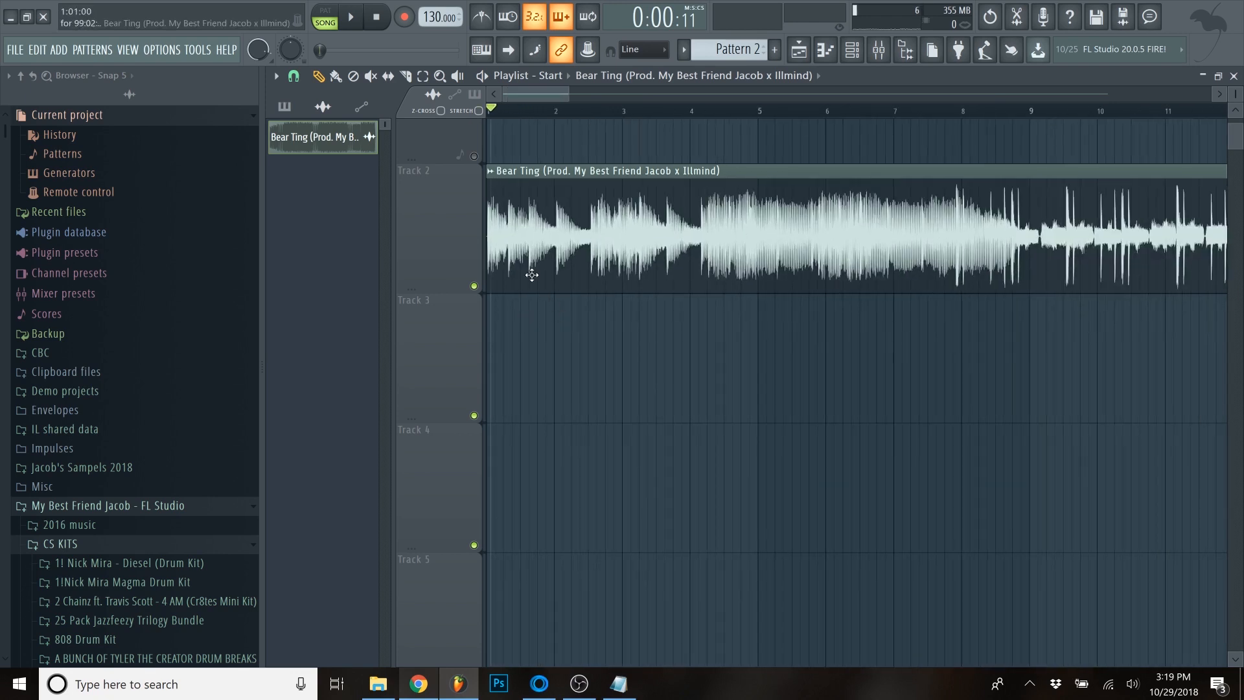
{"action": "scroll", "coordinate": [477, 289], "scroll_direction": "down", "scroll_amount": 1}
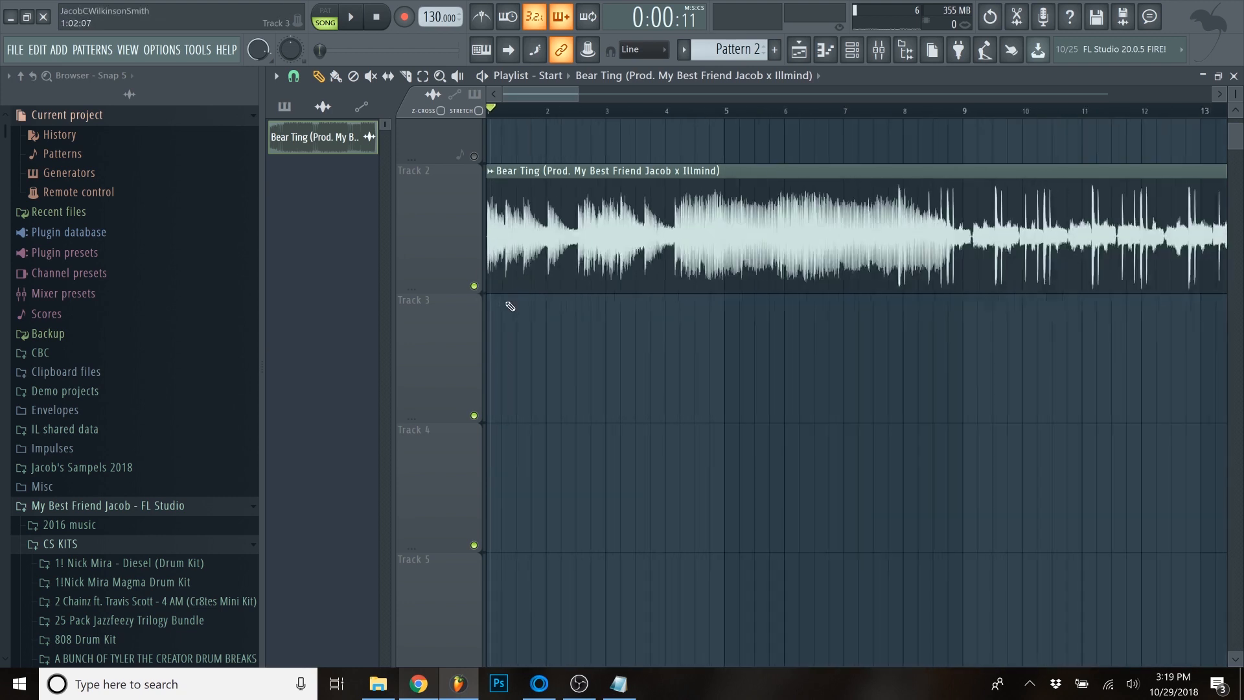
{"action": "scroll", "coordinate": [473, 223], "scroll_direction": "up", "scroll_amount": 5}
{"action": "scroll", "coordinate": [484, 324], "scroll_direction": "up", "scroll_amount": 1}
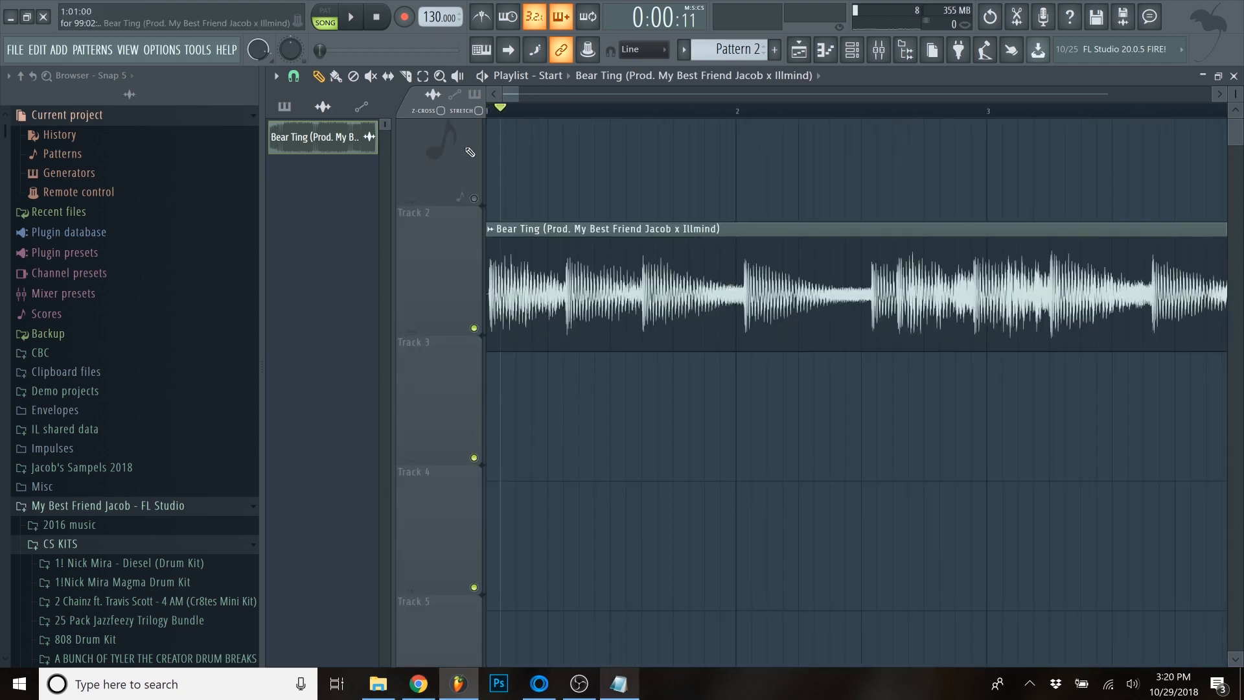
{"action": "scroll", "coordinate": [484, 324], "scroll_direction": "up", "scroll_amount": 1}
{"action": "right_click", "coordinate": [431, 18]}
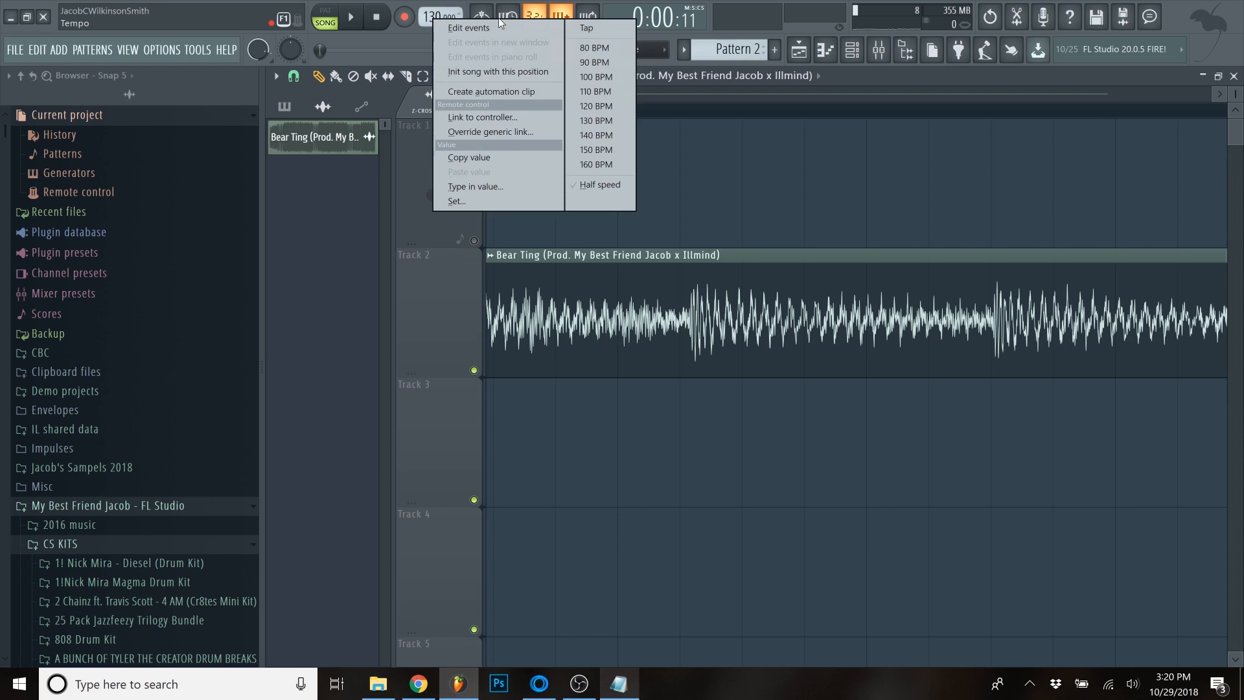
{"action": "left_click", "coordinate": [597, 49]}
- Turn on the metronome and play the Bear Ting clip from about bar 5 to check it against the beat
{"action": "scroll", "coordinate": [389, 262], "scroll_direction": "up", "scroll_amount": 4}
{"action": "scroll", "coordinate": [503, 278], "scroll_direction": "down", "scroll_amount": 8}
{"action": "left_click_drag", "start_coordinate": [799, 112], "coordinate": [777, 111]}
{"action": "left_click", "coordinate": [482, 16]}
{"action": "key", "text": "space"}
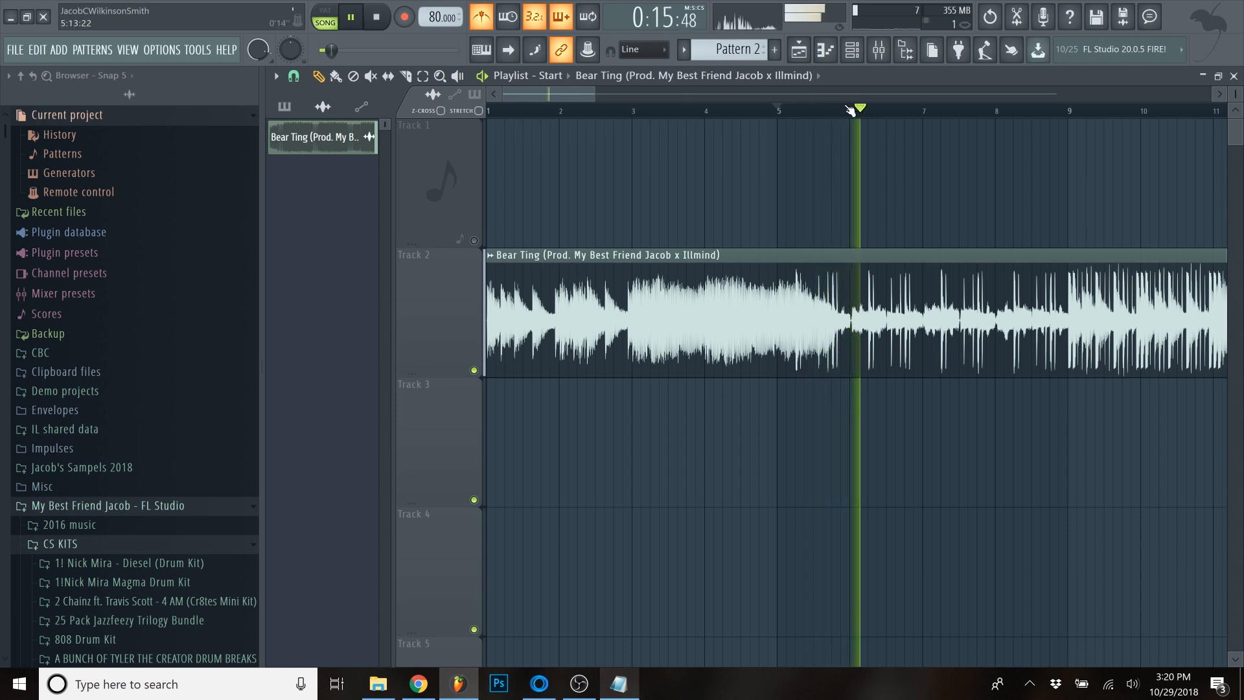
{"action": "key", "text": "space"}
{"action": "scroll", "coordinate": [1065, 285], "scroll_direction": "up", "scroll_amount": 1}
{"action": "scroll", "coordinate": [1065, 285], "scroll_direction": "up", "scroll_amount": 2}
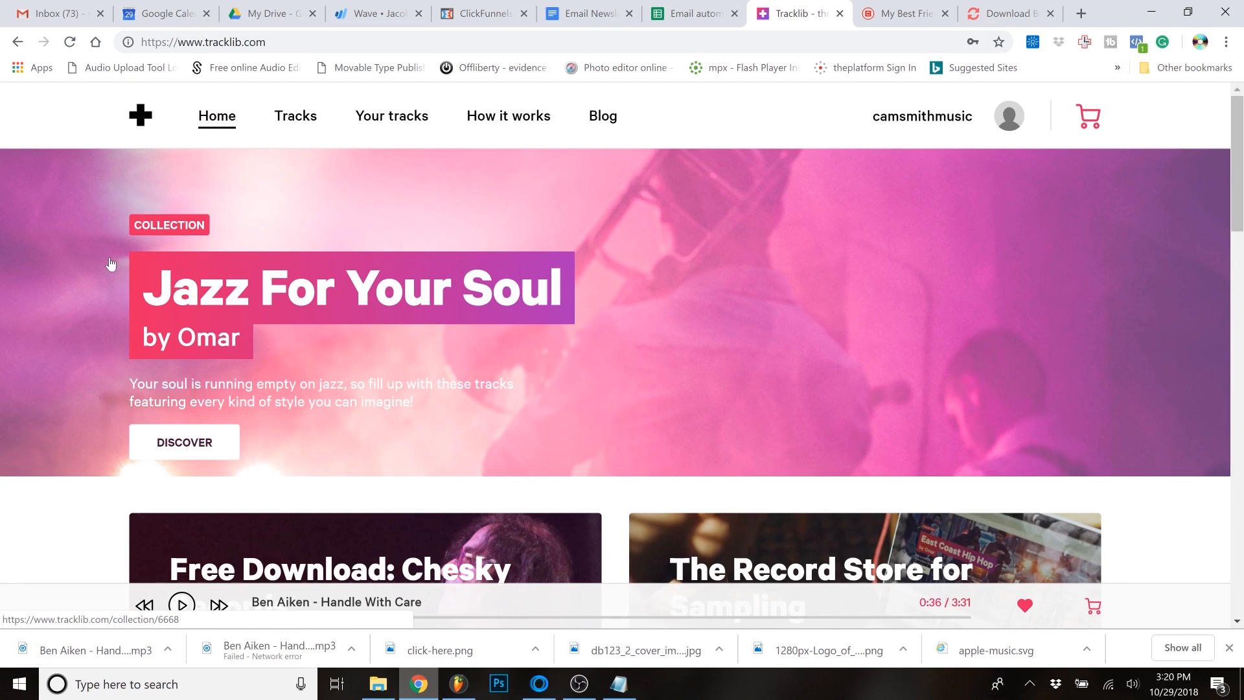
- Switch to Tracklib in the browser, browse the home page's collections and tracks, and open the Soul genre to view its tracks
{"action": "scroll", "coordinate": [101, 314], "scroll_direction": "down", "scroll_amount": 7}
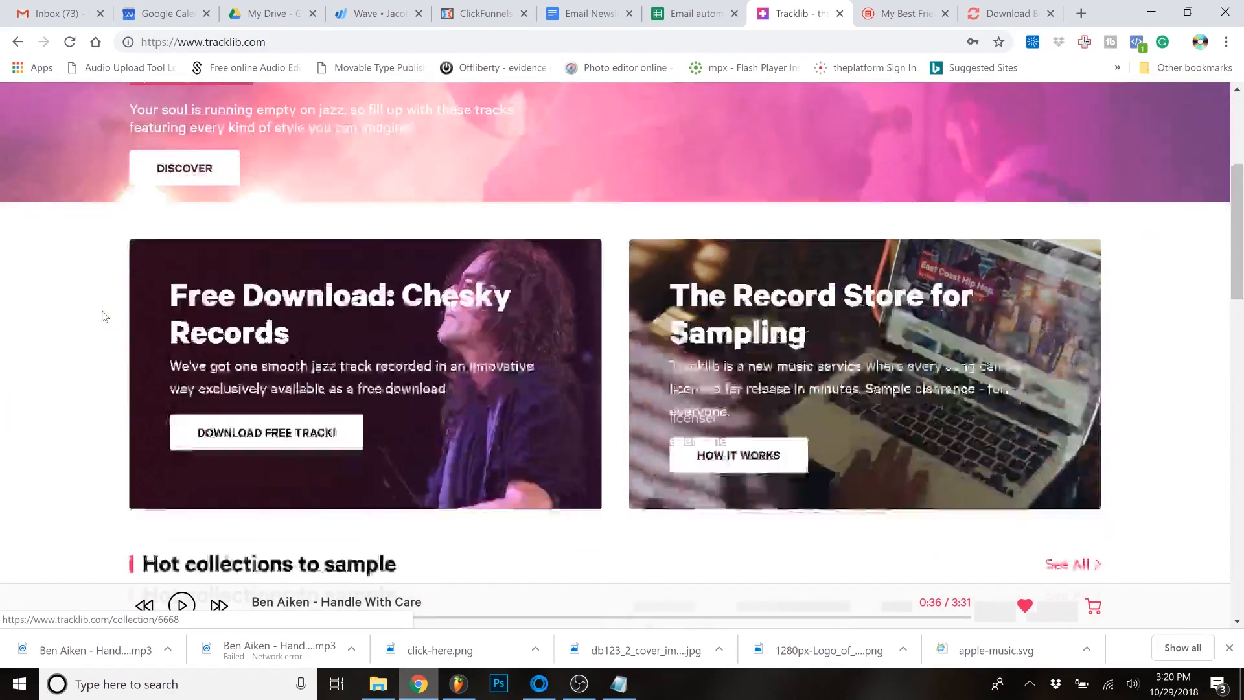
{"action": "scroll", "coordinate": [100, 313], "scroll_direction": "down", "scroll_amount": 13}
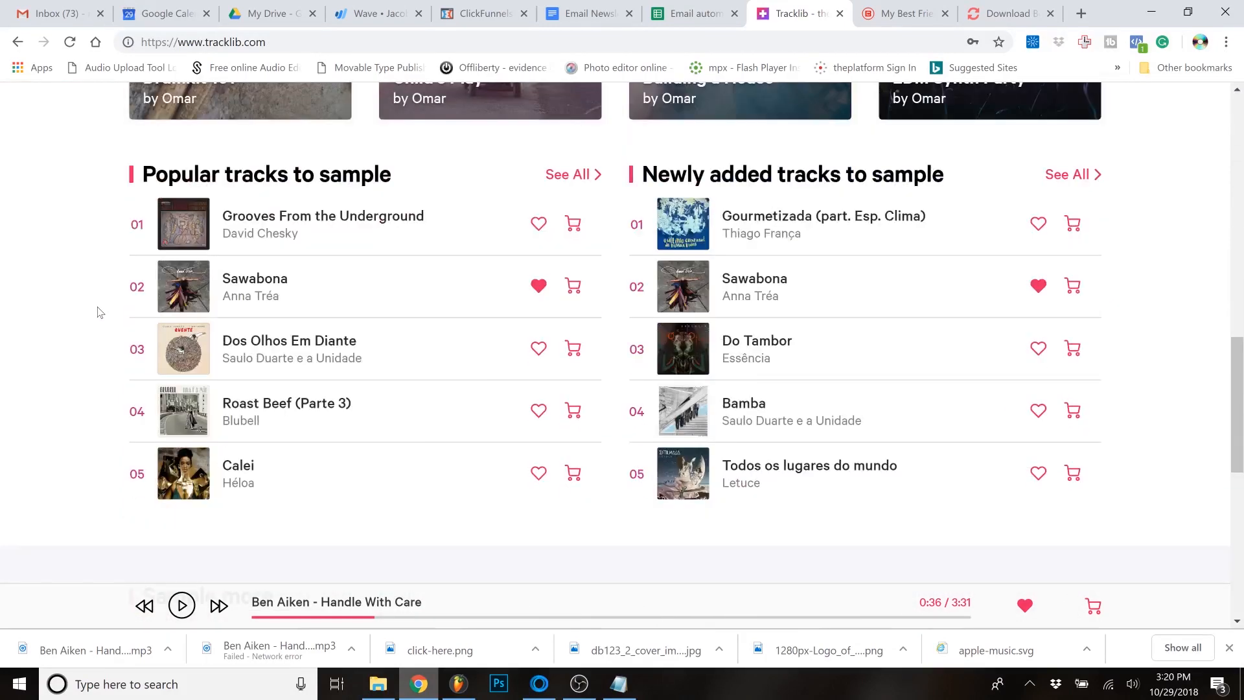
{"action": "scroll", "coordinate": [98, 313], "scroll_direction": "down", "scroll_amount": 3}
{"action": "scroll", "coordinate": [98, 313], "scroll_direction": "up", "scroll_amount": 20}
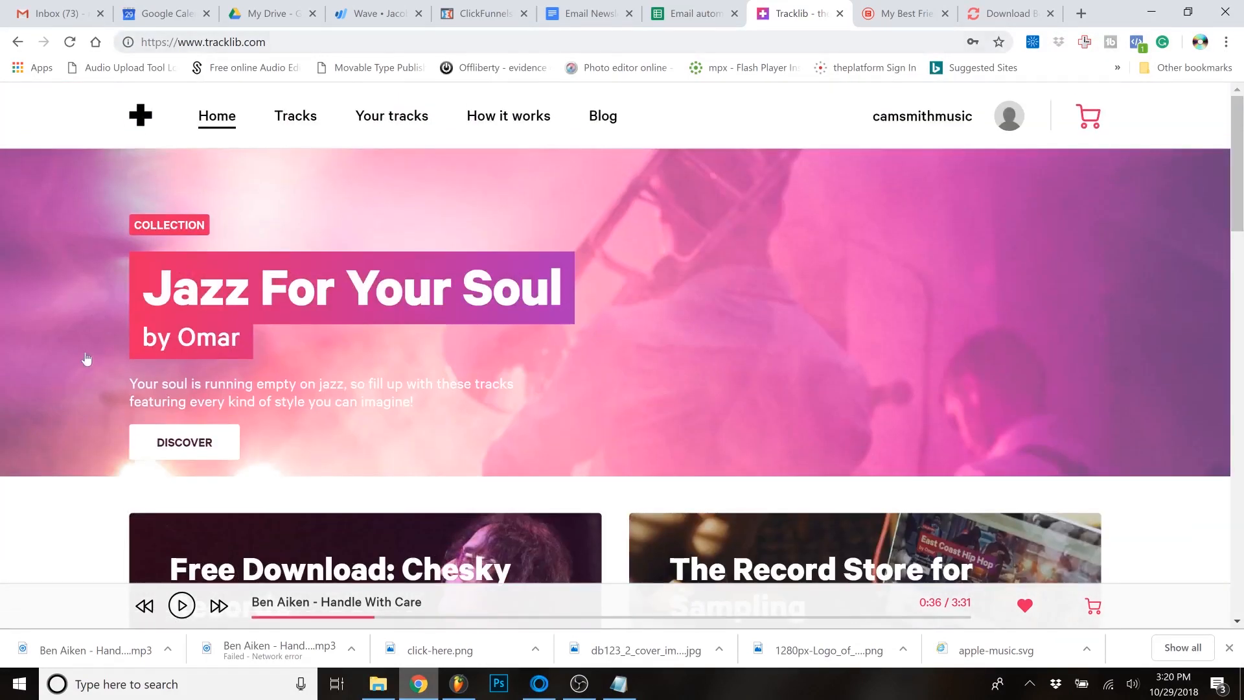
{"action": "scroll", "coordinate": [86, 358], "scroll_direction": "down", "scroll_amount": 6}
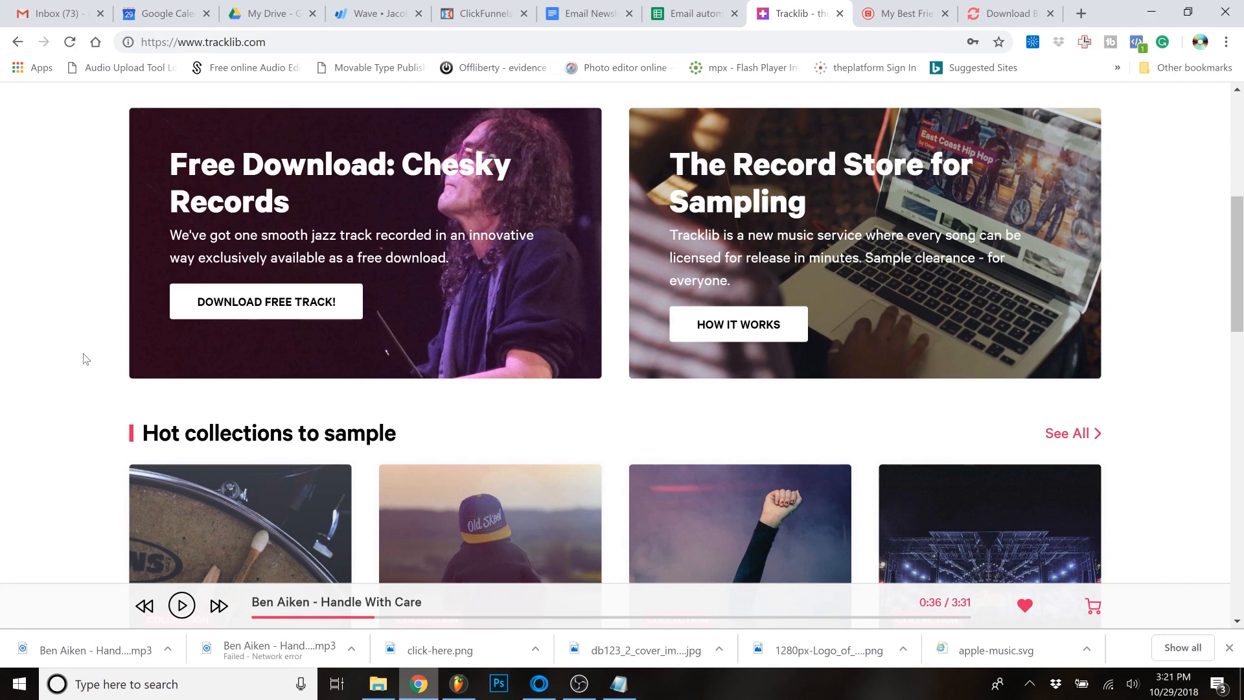
{"action": "scroll", "coordinate": [80, 305], "scroll_direction": "down", "scroll_amount": 9}
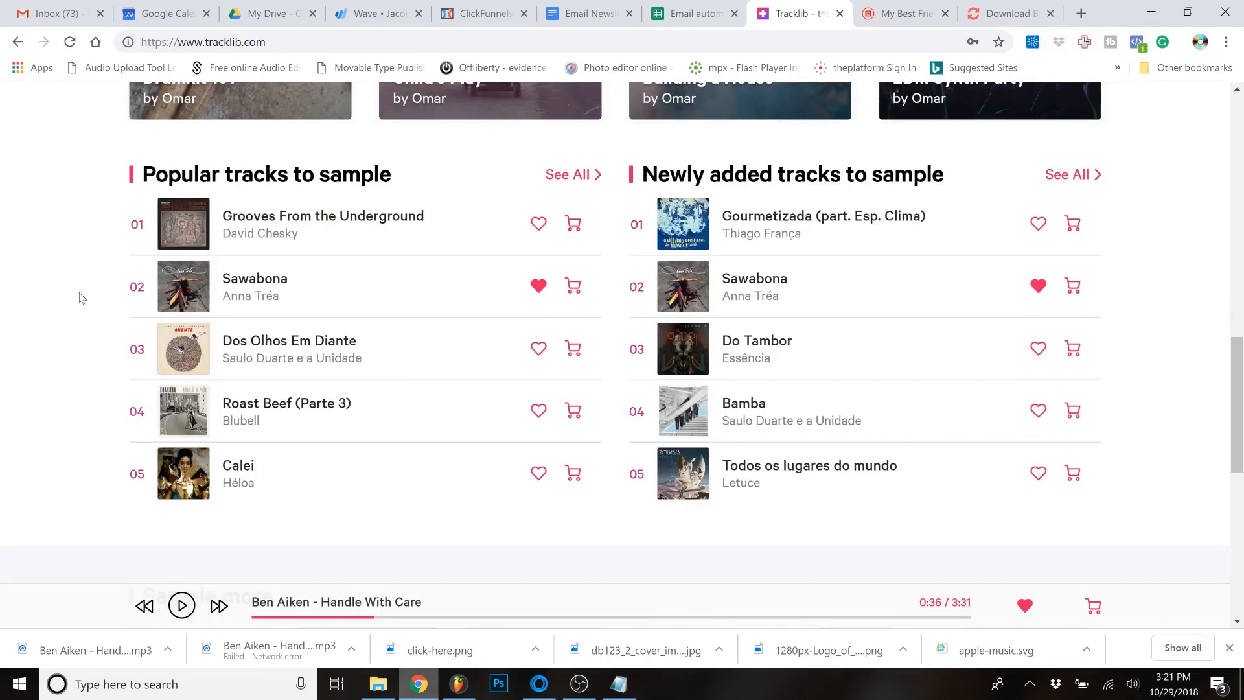
{"action": "scroll", "coordinate": [76, 312], "scroll_direction": "down", "scroll_amount": 8}
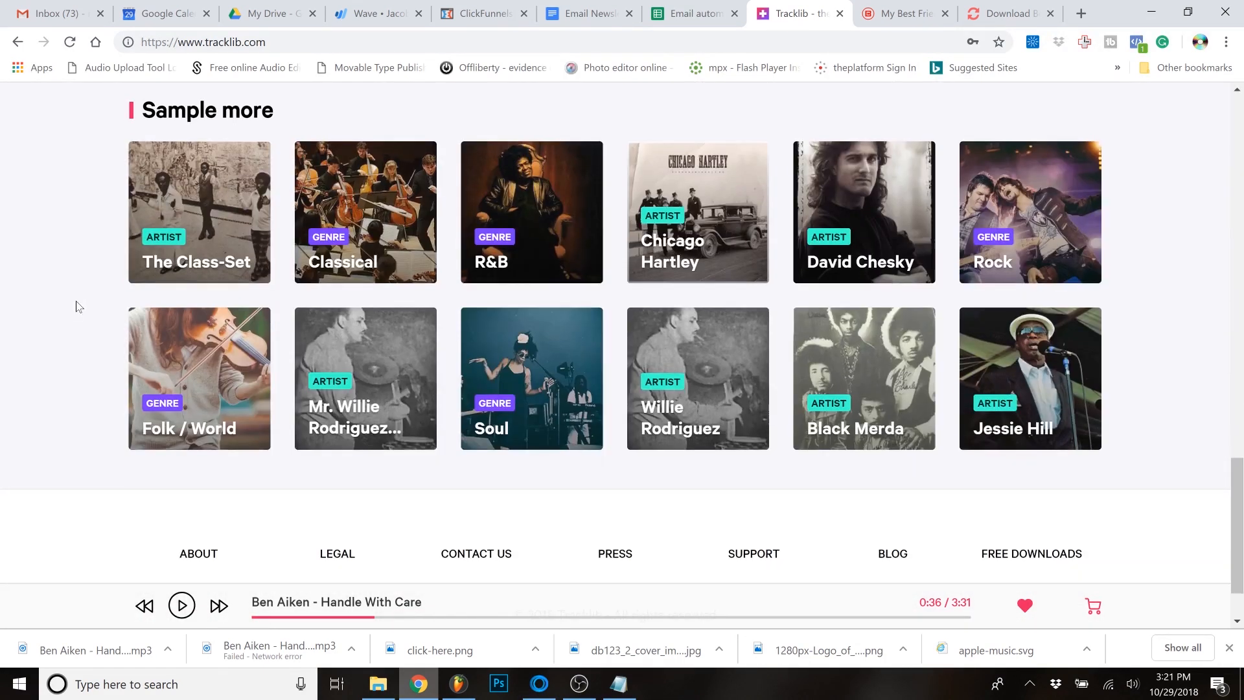
{"action": "left_click", "coordinate": [567, 385]}
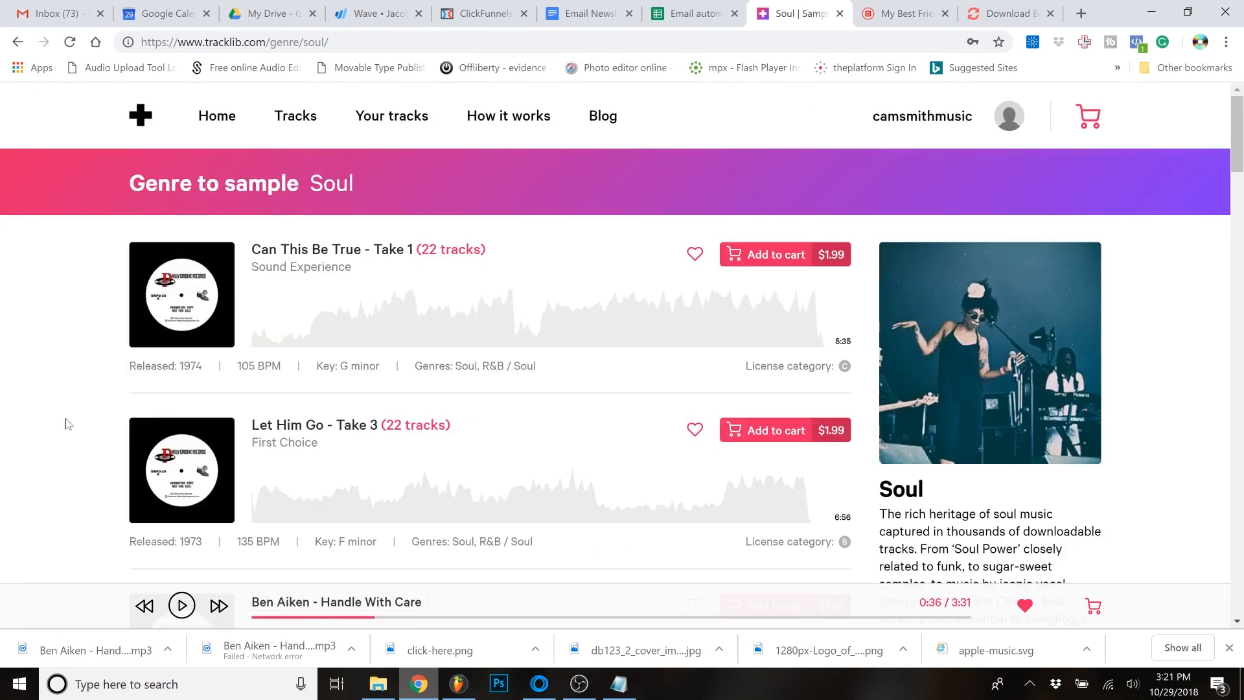
{"action": "scroll", "coordinate": [123, 375], "scroll_direction": "down", "scroll_amount": 1}
{"action": "scroll", "coordinate": [123, 374], "scroll_direction": "up", "scroll_amount": 1}
- Open the license category information for "Can This Be True - Take 1" and read the revenue sharing table by sample length
{"action": "mouse_move", "coordinate": [794, 372]}
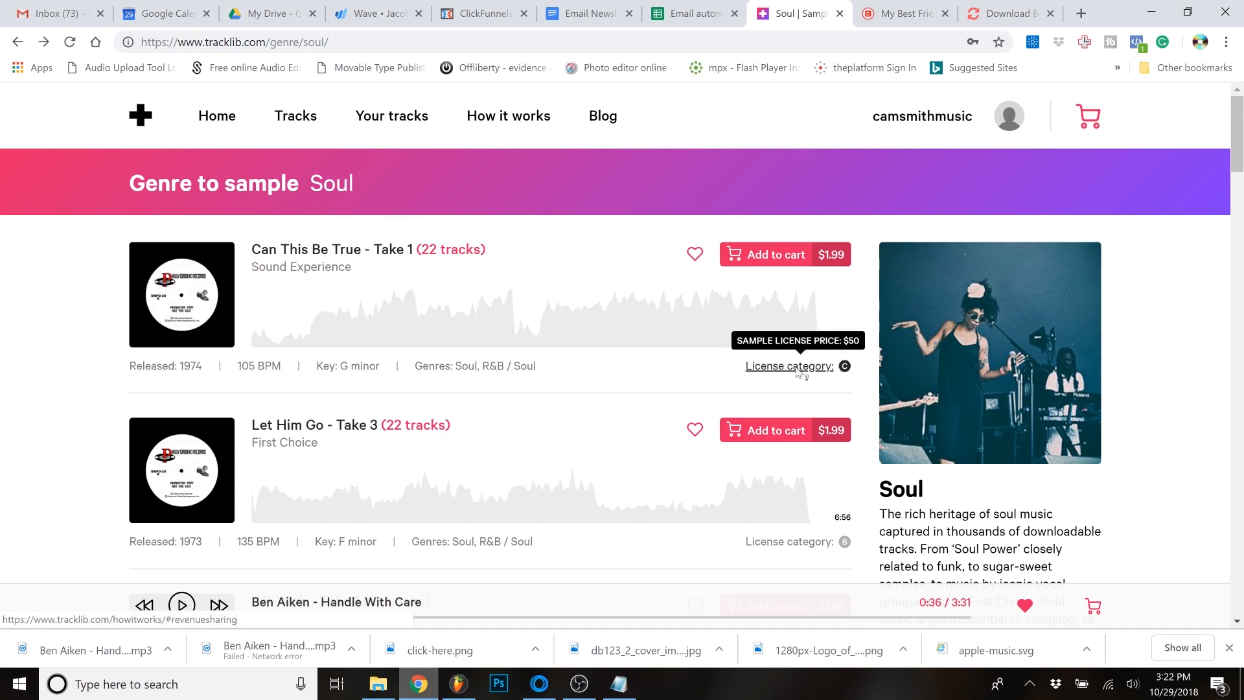
{"action": "left_click", "coordinate": [798, 367]}
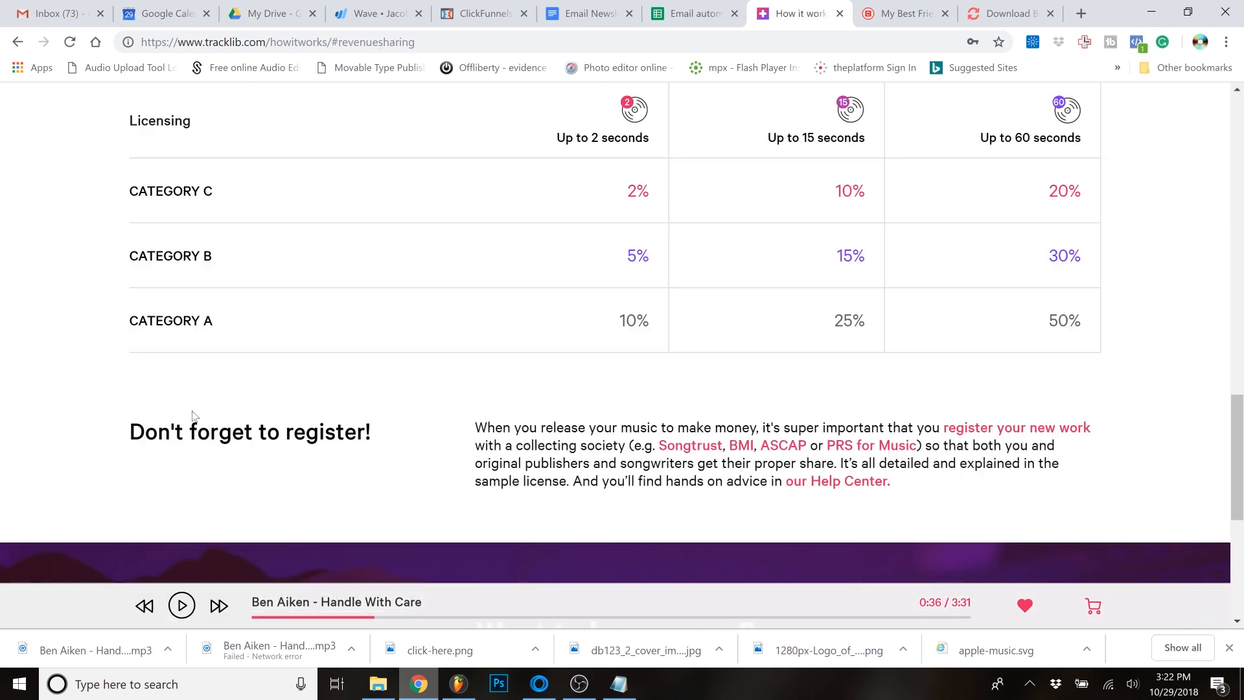
{"action": "scroll", "coordinate": [130, 389], "scroll_direction": "up", "scroll_amount": 7}
{"action": "scroll", "coordinate": [512, 156], "scroll_direction": "down", "scroll_amount": 3}
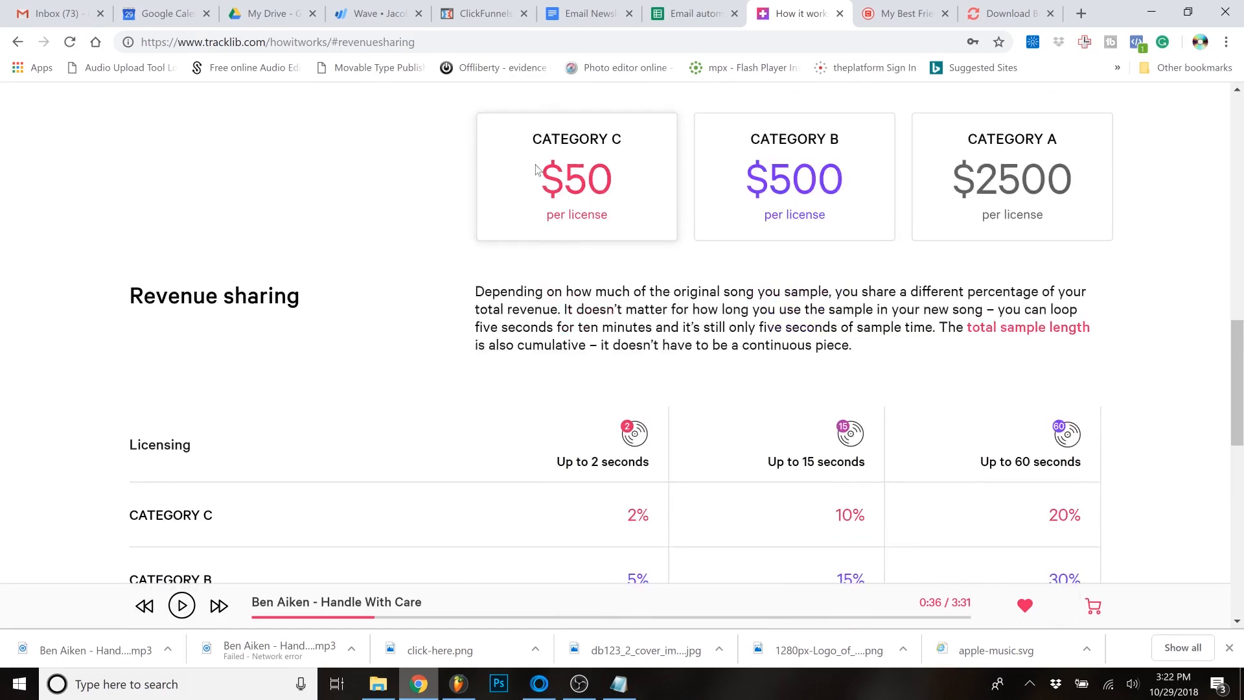
{"action": "scroll", "coordinate": [543, 192], "scroll_direction": "down", "scroll_amount": 1}
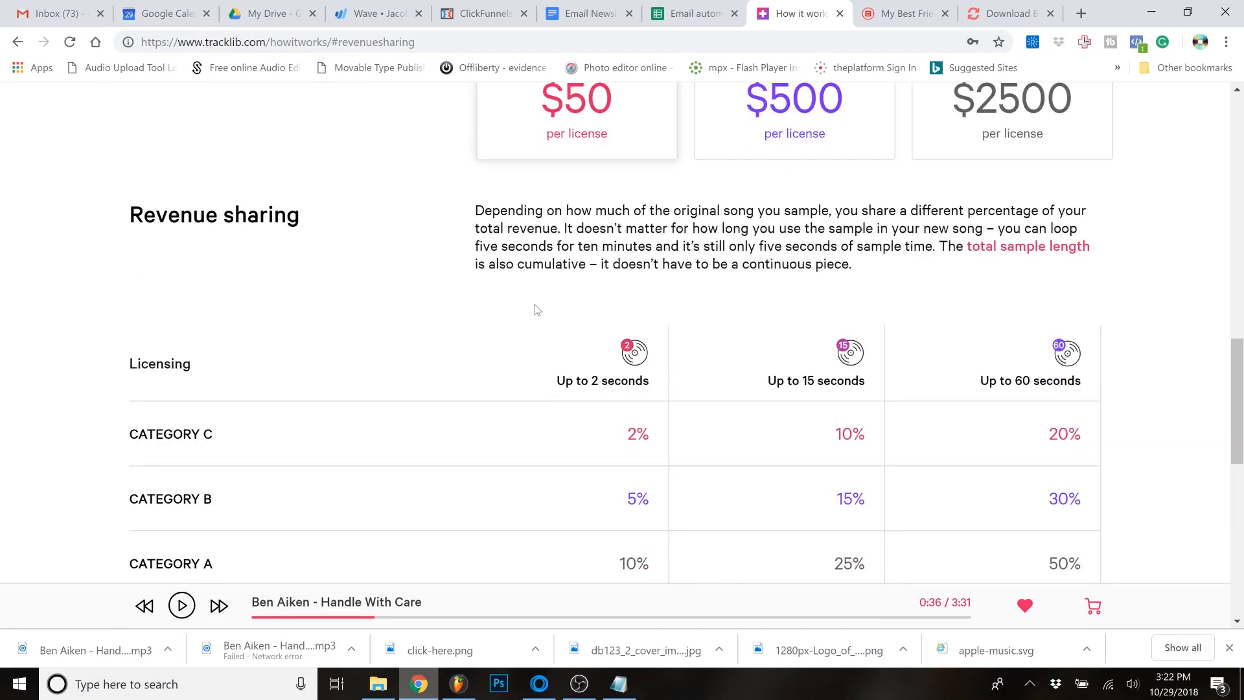
{"action": "scroll", "coordinate": [473, 375], "scroll_direction": "down", "scroll_amount": 1}
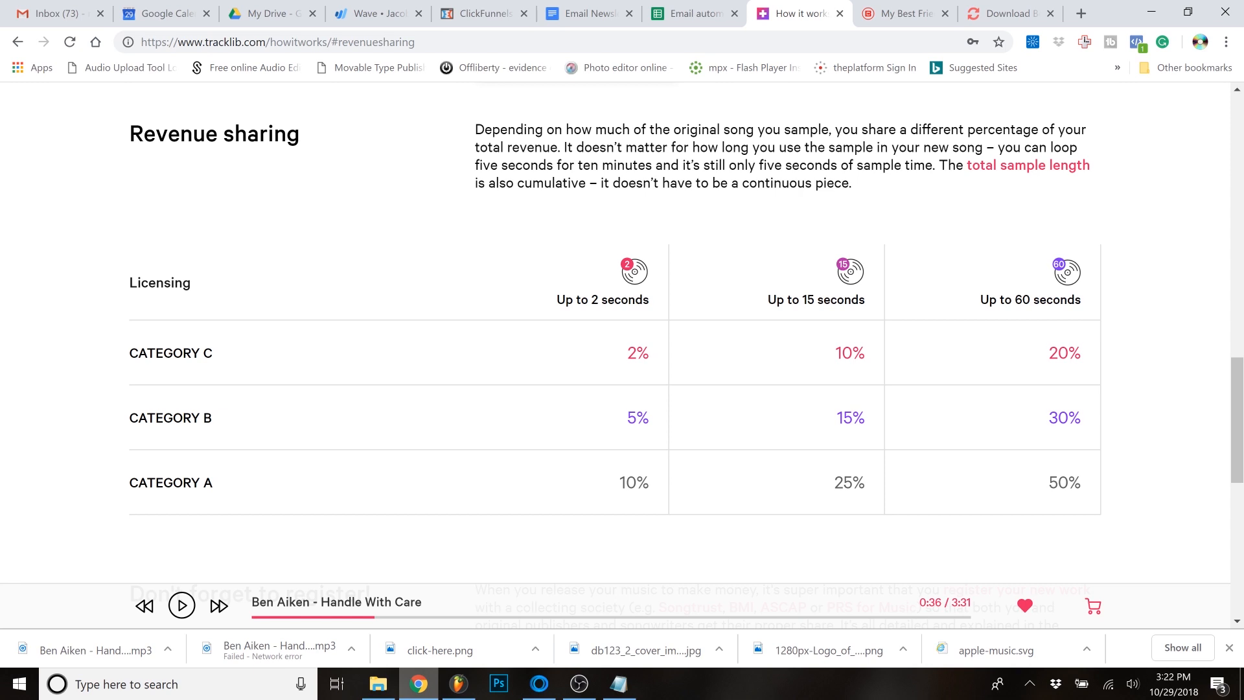
{"action": "scroll", "coordinate": [60, 334], "scroll_direction": "down", "scroll_amount": 3}
- Review the license price categories and the rest of Tracklib's sample licensing explanation on the How it works page
{"action": "scroll", "coordinate": [55, 348], "scroll_direction": "up", "scroll_amount": 5}
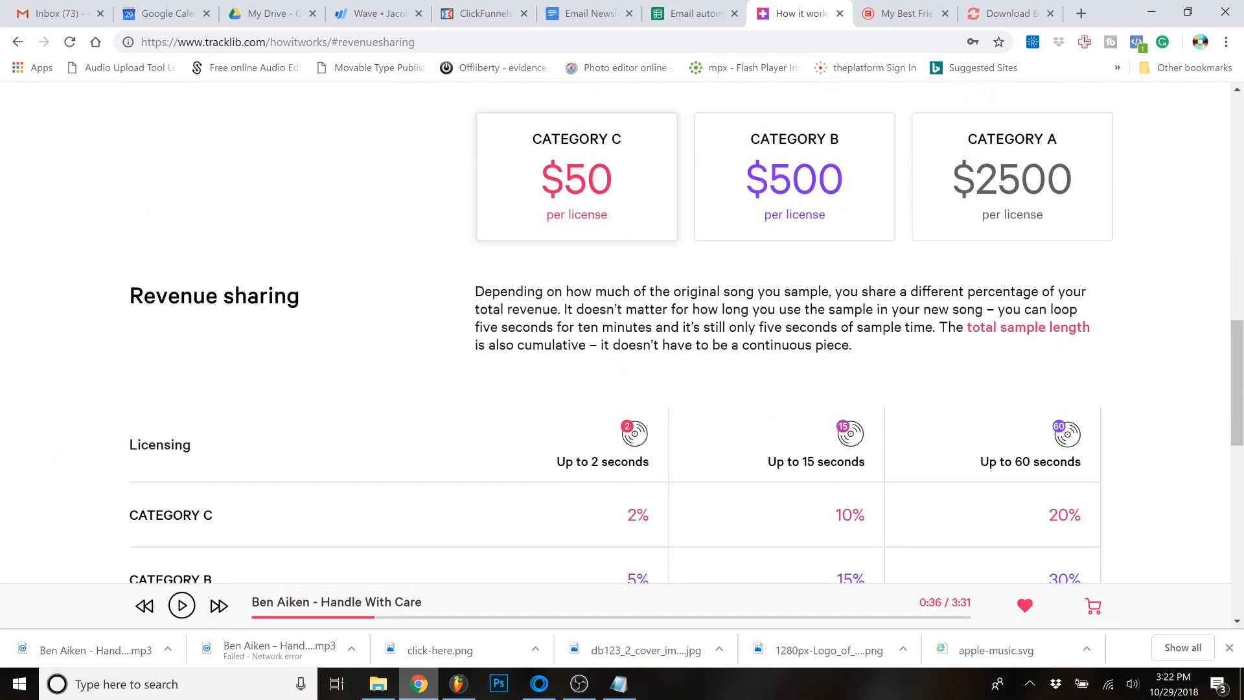
{"action": "scroll", "coordinate": [297, 355], "scroll_direction": "up", "scroll_amount": 4}
{"action": "scroll", "coordinate": [298, 355], "scroll_direction": "down", "scroll_amount": 2}
{"action": "scroll", "coordinate": [298, 356], "scroll_direction": "up", "scroll_amount": 4}
{"action": "scroll", "coordinate": [297, 355], "scroll_direction": "up", "scroll_amount": 1}
{"action": "scroll", "coordinate": [297, 355], "scroll_direction": "down", "scroll_amount": 9}
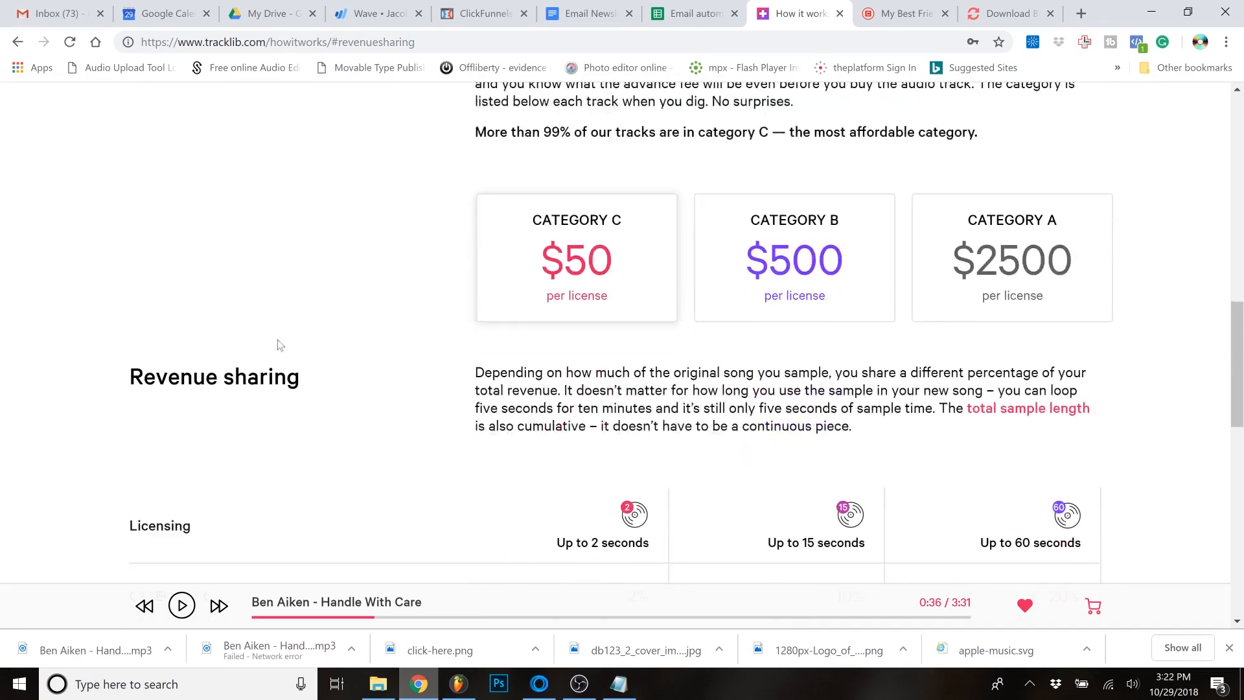
{"action": "scroll", "coordinate": [116, 350], "scroll_direction": "up", "scroll_amount": 15}
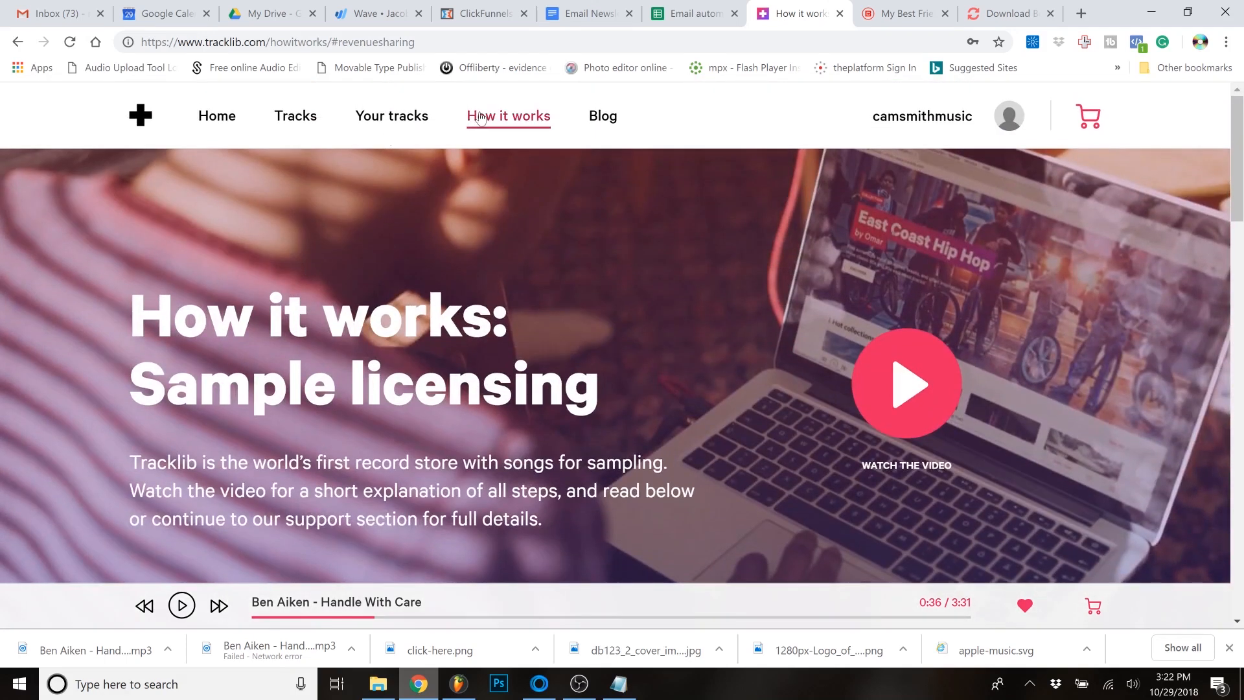
{"action": "scroll", "coordinate": [458, 192], "scroll_direction": "down", "scroll_amount": 14}
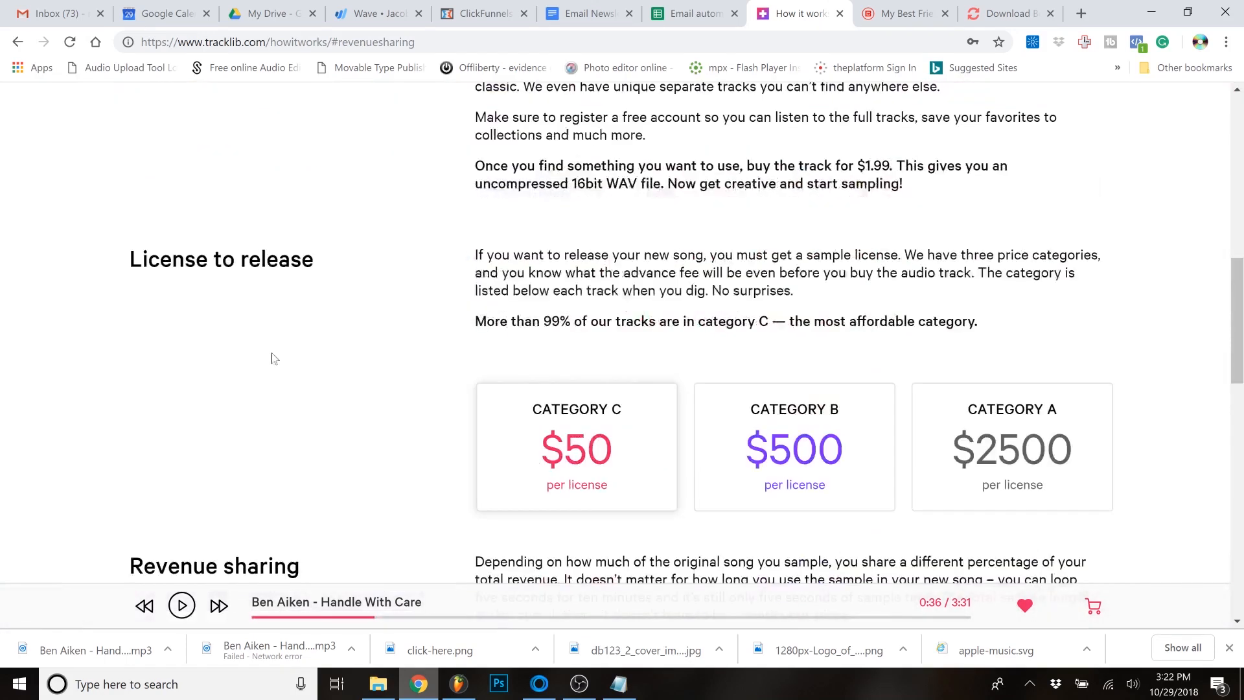
{"action": "scroll", "coordinate": [240, 351], "scroll_direction": "up", "scroll_amount": 15}
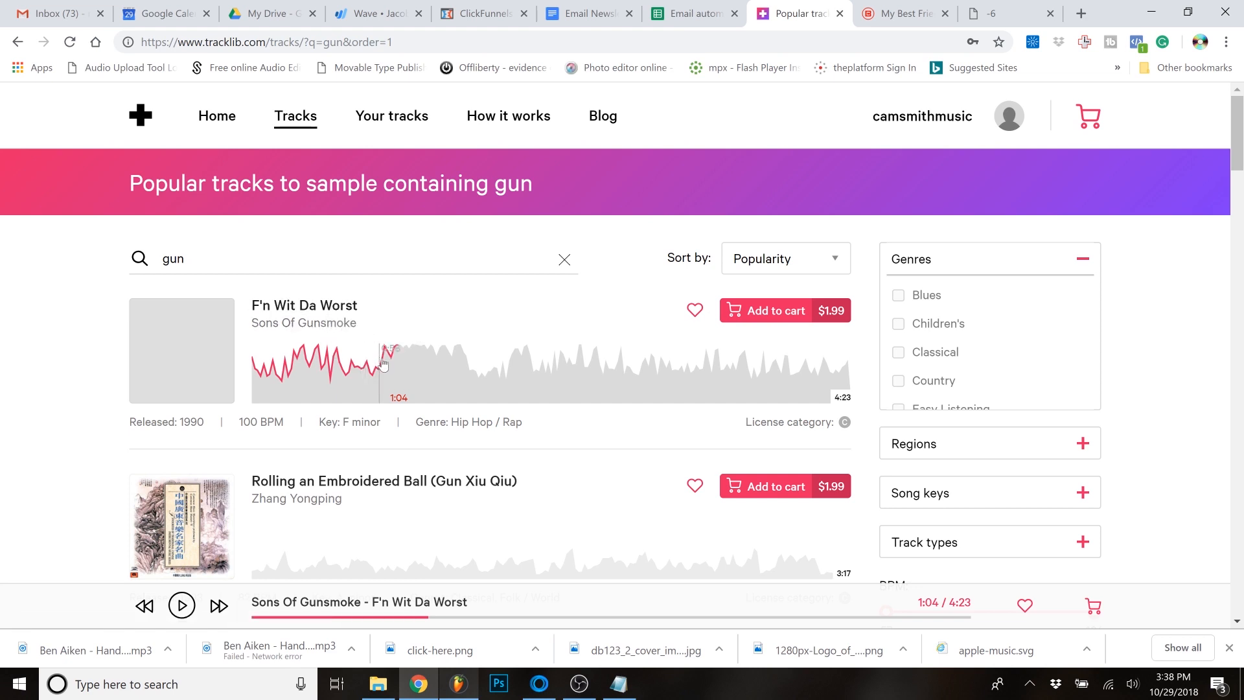
- Preview "F'n Wit Da Worst" by Sons Of Gunsmoke and look through the other tracks found for "gun"
{"action": "left_click", "coordinate": [194, 360]}
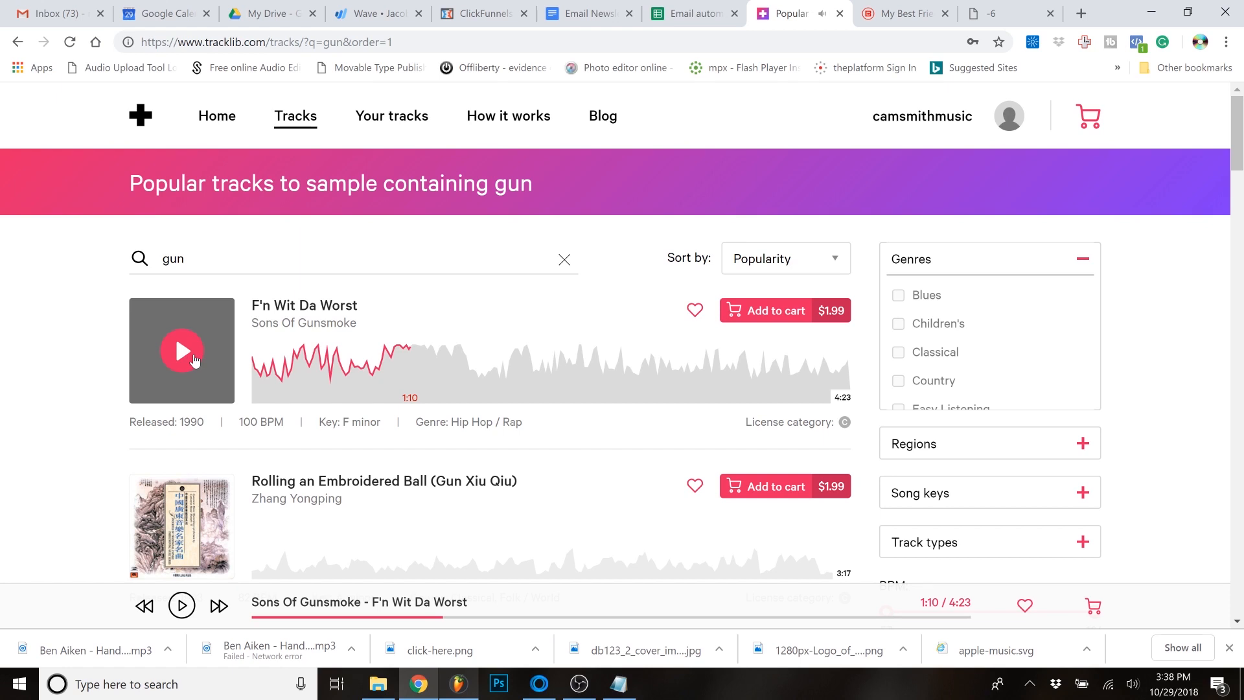
{"action": "scroll", "coordinate": [96, 460], "scroll_direction": "down", "scroll_amount": 4}
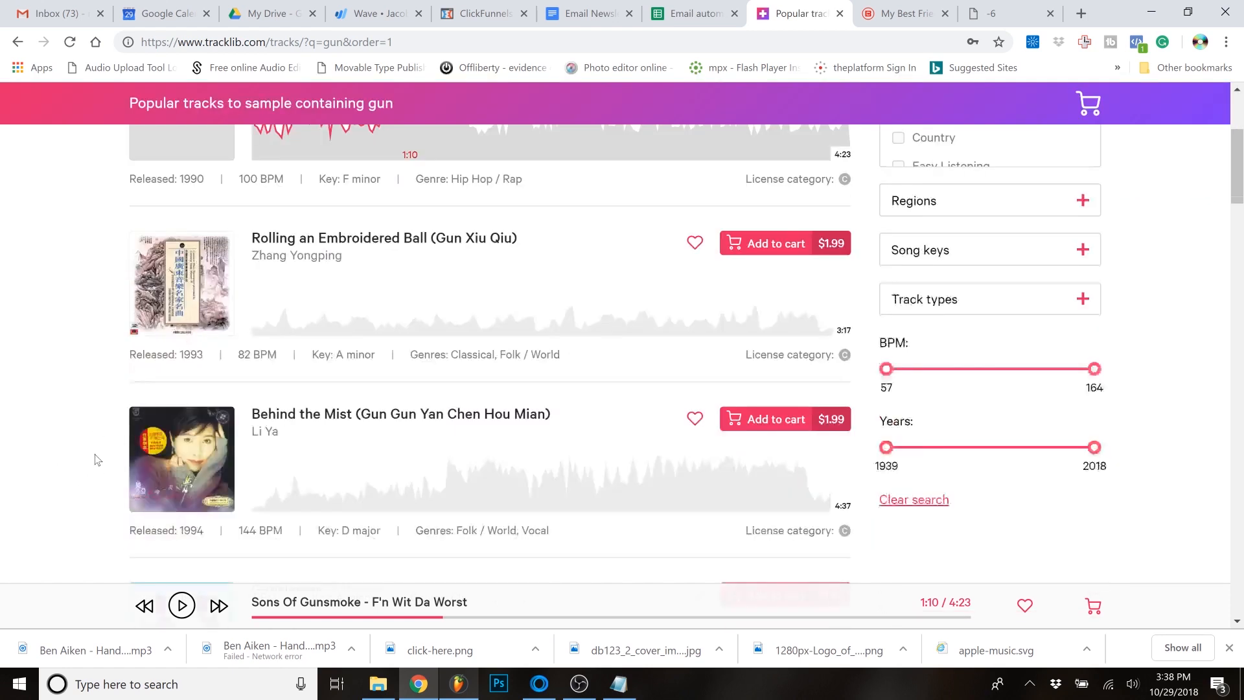
{"action": "scroll", "coordinate": [96, 459], "scroll_direction": "up", "scroll_amount": 4}
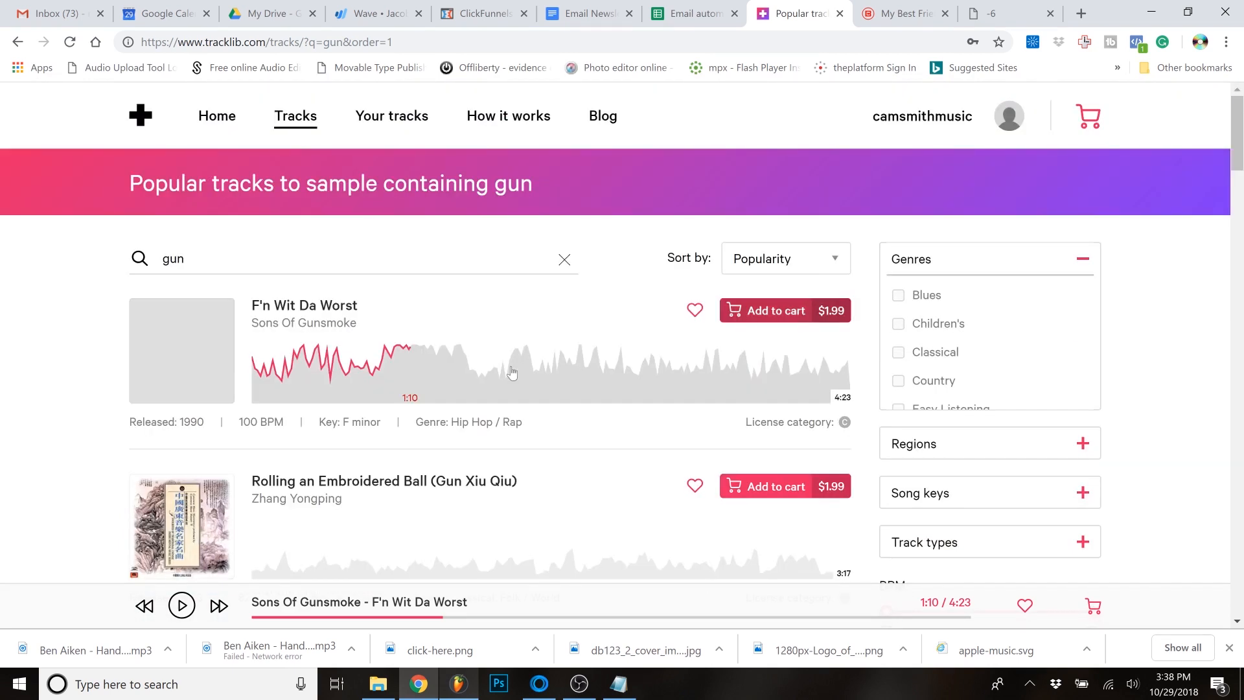
- Add the track "F'n Wit Da Worst" by Sons Of Gunsmoke to the cart for $1.99
{"action": "left_click", "coordinate": [787, 311]}
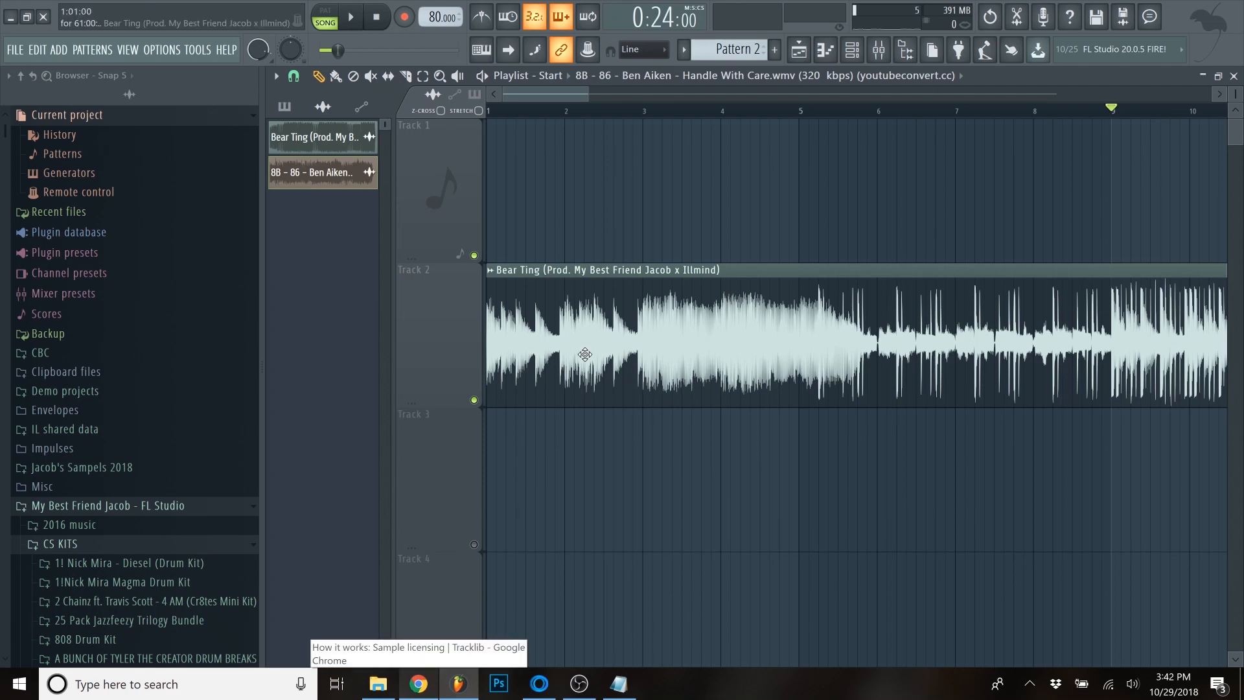
- Switch to Tracklib in the browser, glance over the How it works page, and return to the tracks found for "gun"
{"action": "left_click", "coordinate": [419, 686]}
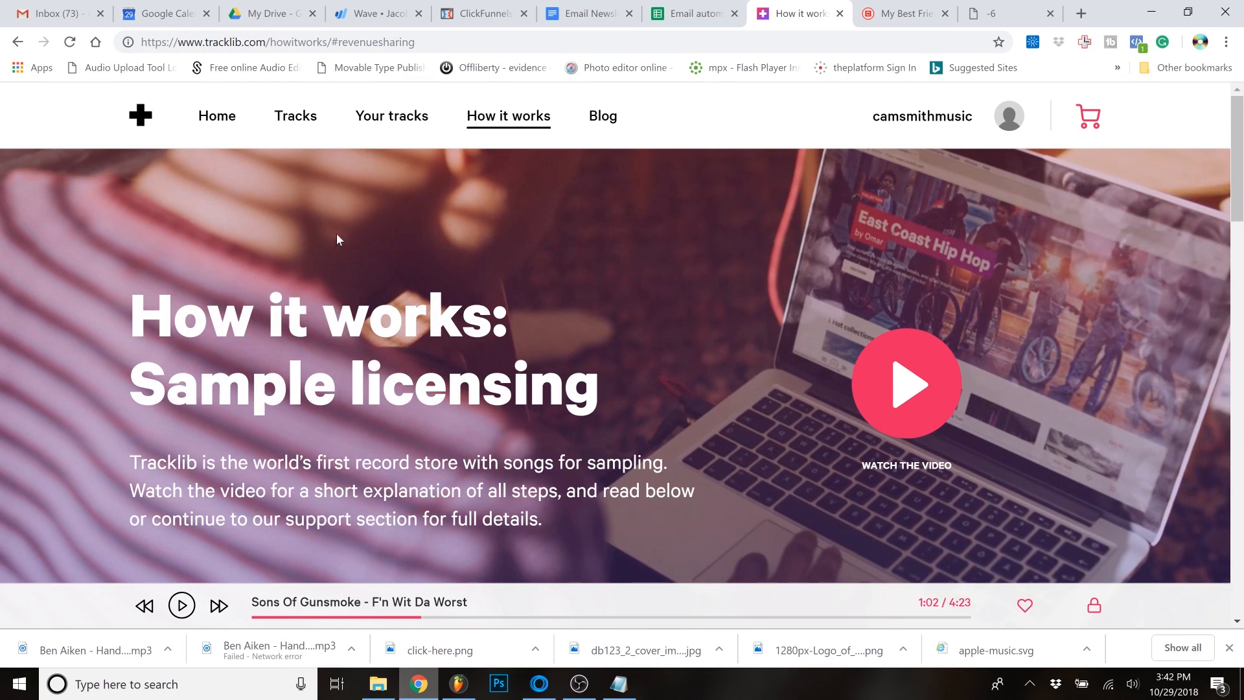
{"action": "scroll", "coordinate": [223, 244], "scroll_direction": "down", "scroll_amount": 7}
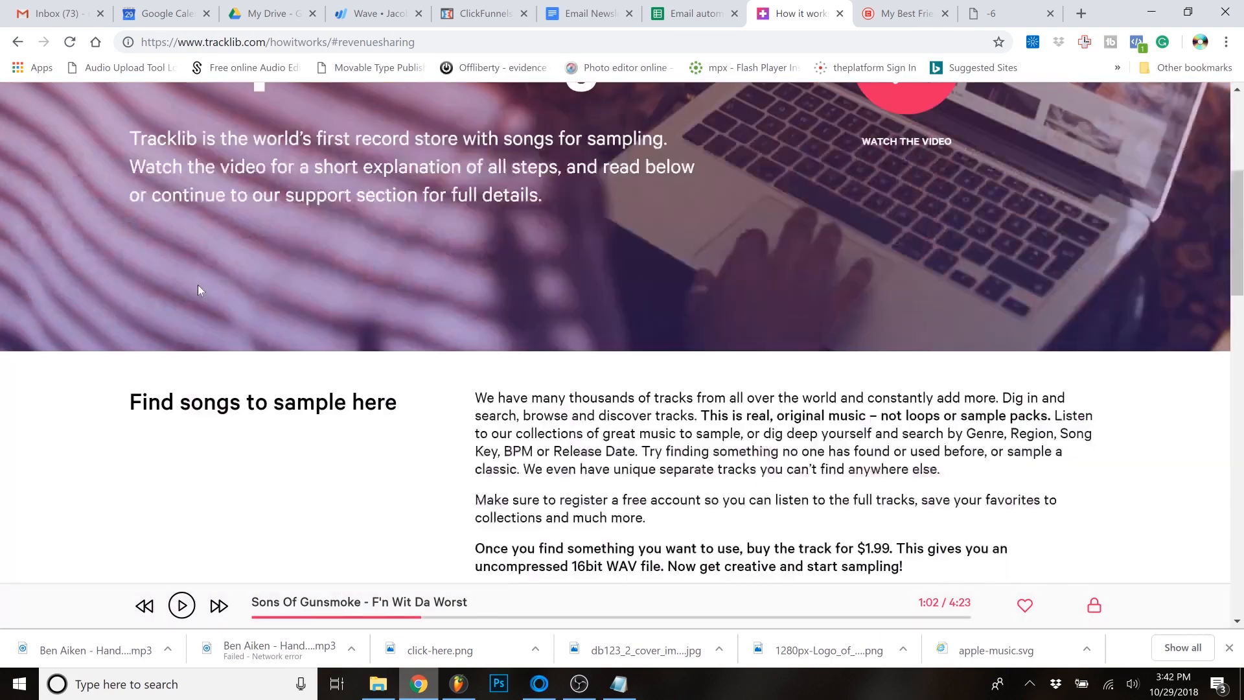
{"action": "scroll", "coordinate": [197, 285], "scroll_direction": "up", "scroll_amount": 7}
{"action": "left_click", "coordinate": [15, 43]}
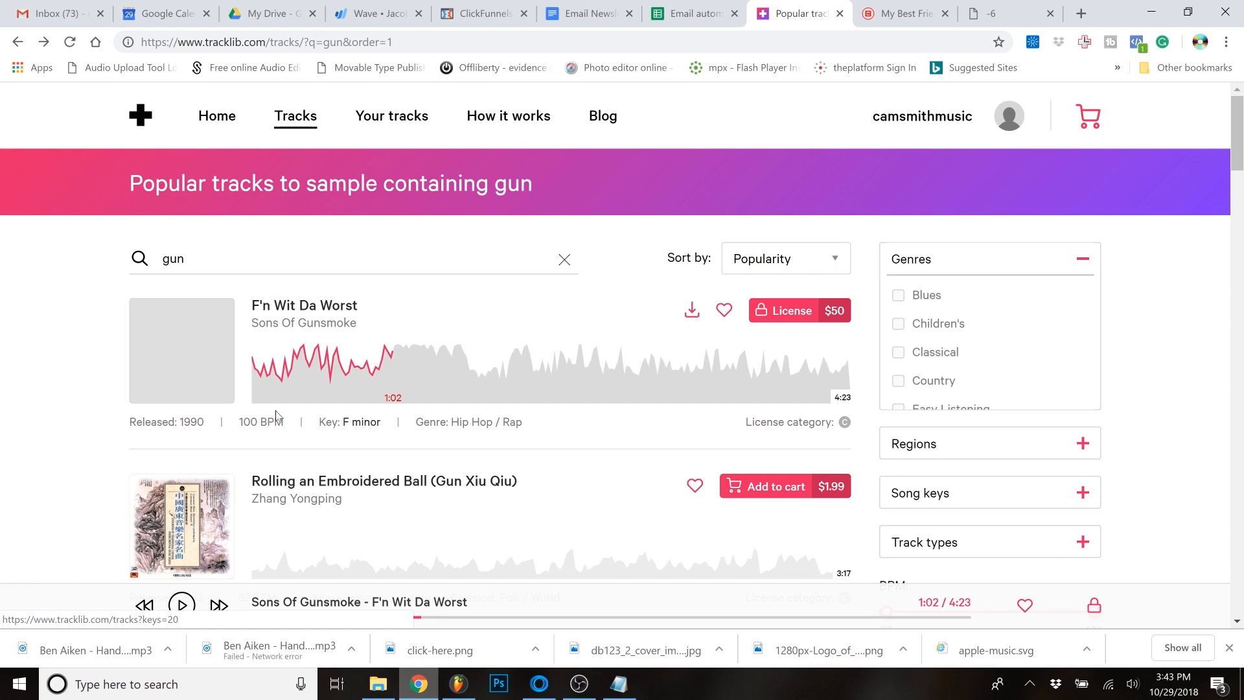
- Bring the purchased F'n Wit Da Worst-Master file from File Explorer into FL Studio at the start of playlist Track 1
{"action": "left_click", "coordinate": [1157, 10]}
{"action": "left_click", "coordinate": [377, 683]}
{"action": "left_click_drag", "start_coordinate": [758, 134], "coordinate": [563, 194]}
{"action": "scroll", "coordinate": [503, 241], "scroll_direction": "down", "scroll_amount": 4, "text": "ctrl"}
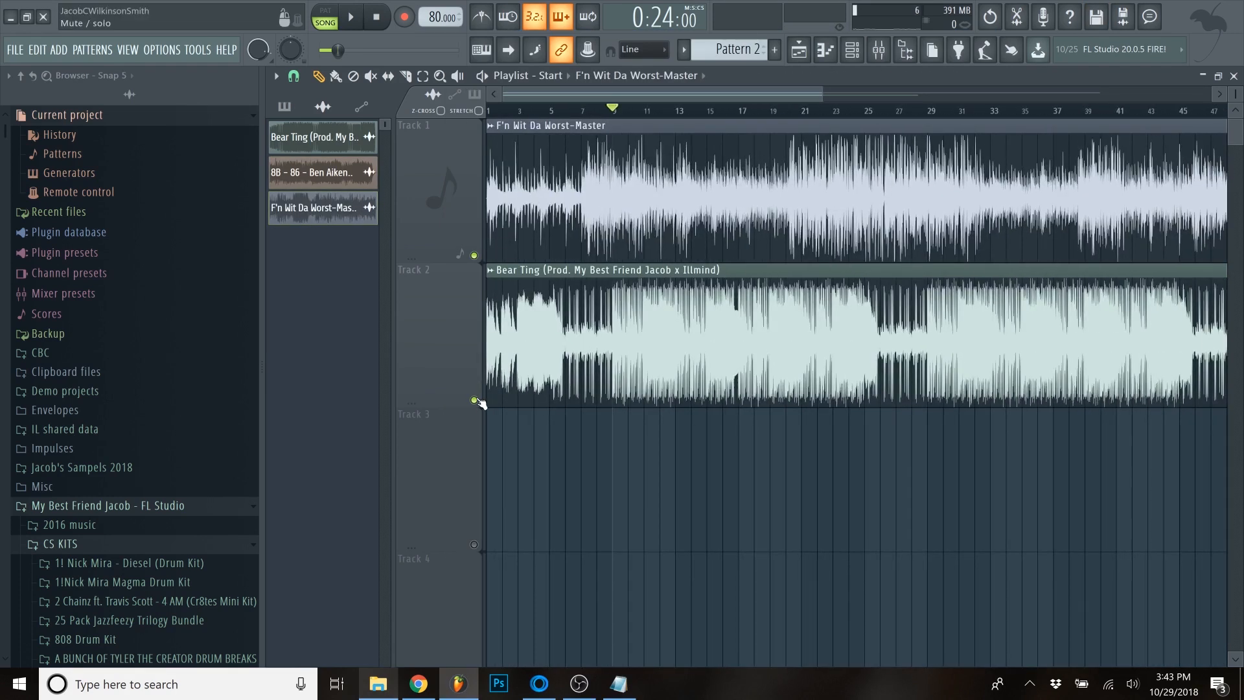
- Mute Track 2 and play the F'n Wit Da Worst-Master clip, jumping ahead through its sections to about bar 20
{"action": "left_click", "coordinate": [474, 399]}
{"action": "key", "text": "space"}
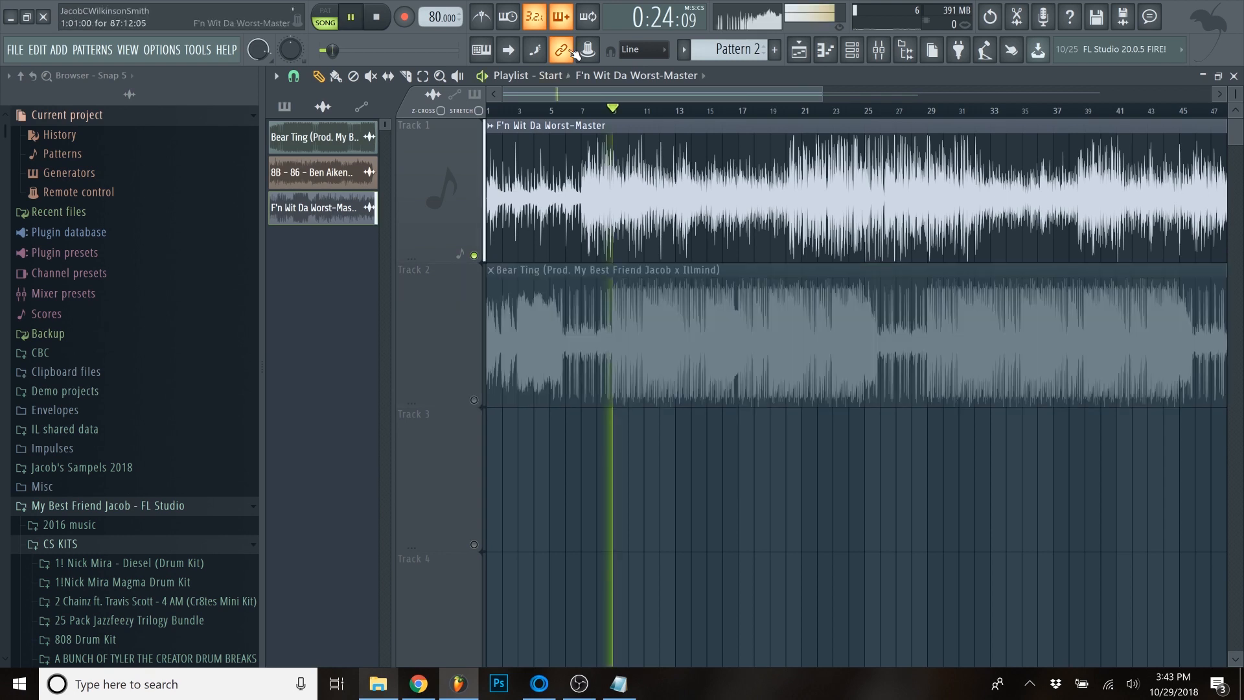
{"action": "scroll", "coordinate": [608, 97], "scroll_direction": "up", "scroll_amount": 3}
{"action": "scroll", "coordinate": [608, 97], "scroll_direction": "down", "scroll_amount": 3}
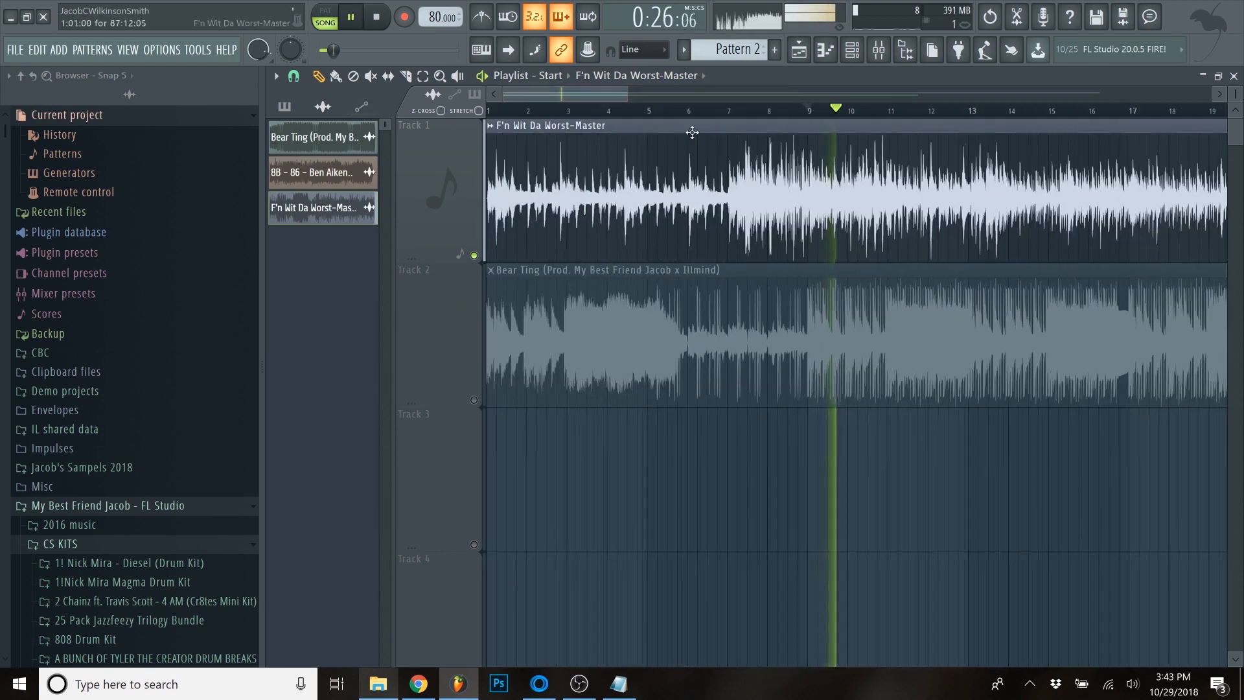
{"action": "left_click", "coordinate": [525, 113]}
{"action": "left_click", "coordinate": [689, 114]}
{"action": "left_click", "coordinate": [719, 113]}
{"action": "left_click", "coordinate": [850, 114]}
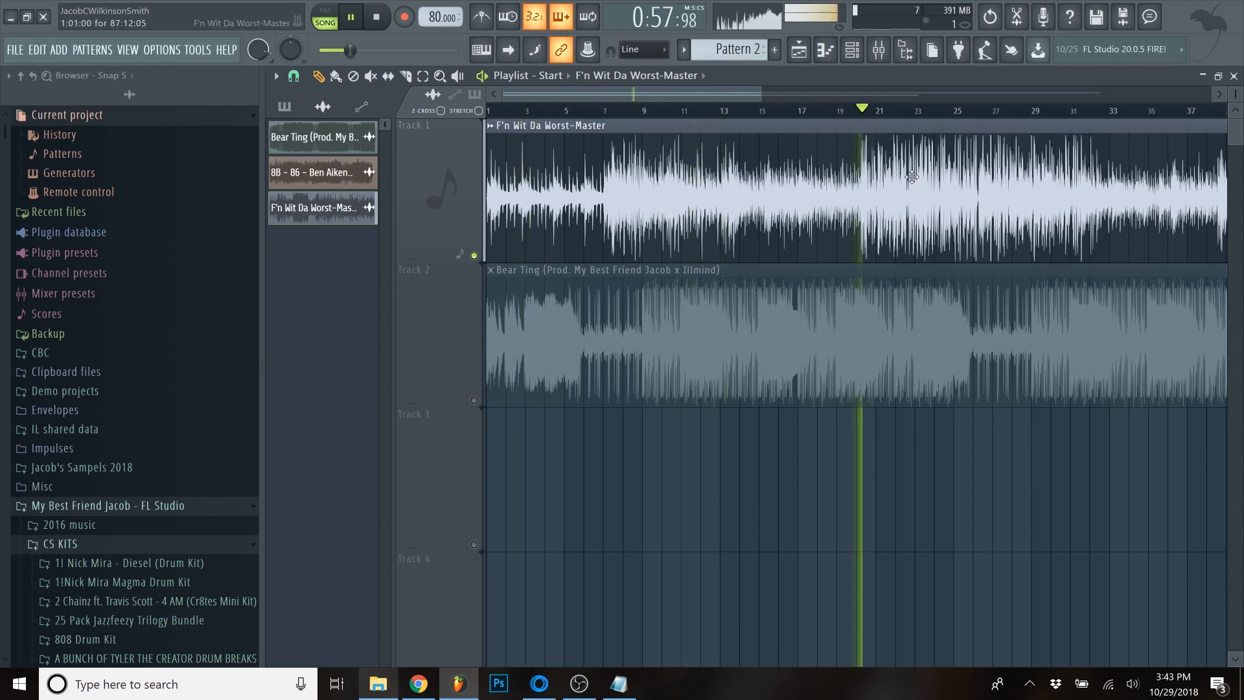
- Replay the F'n Wit Da Worst-Master clip from the louder section just after bar 20 to pinpoint where it begins
{"action": "scroll", "coordinate": [596, 114], "scroll_direction": "up", "scroll_amount": 5}
{"action": "scroll", "coordinate": [597, 177], "scroll_direction": "down", "scroll_amount": 3}
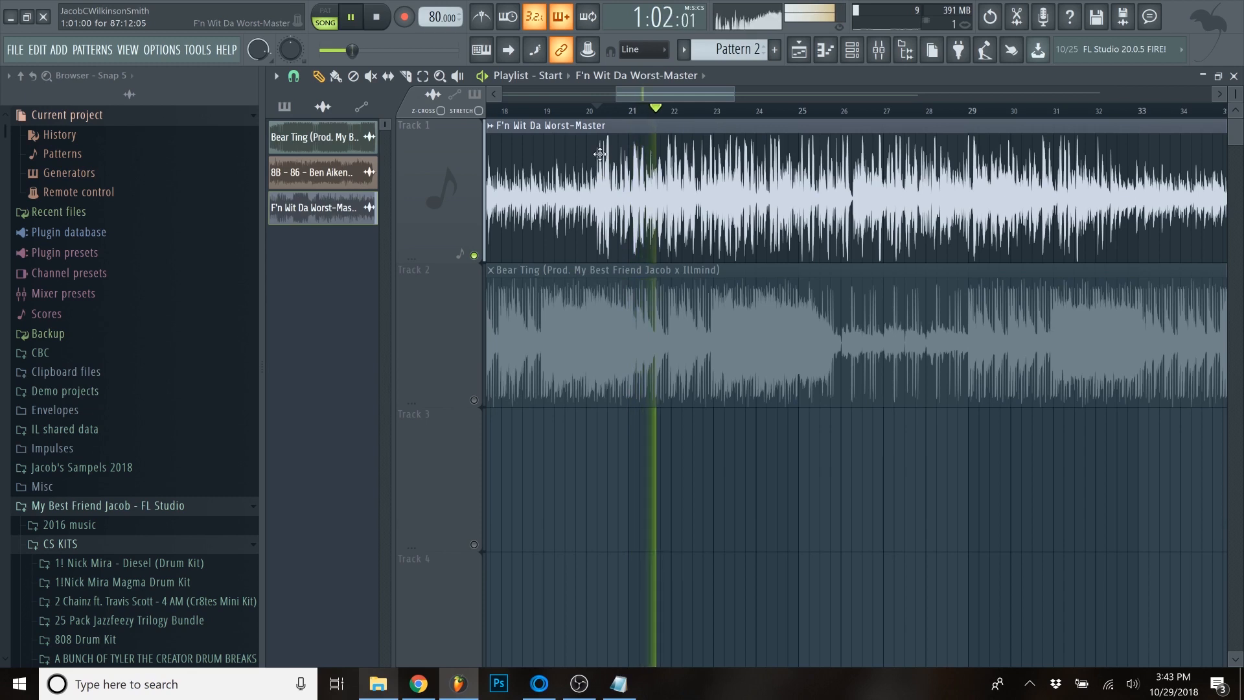
{"action": "key", "text": "space"}
{"action": "scroll", "coordinate": [589, 139], "scroll_direction": "up", "scroll_amount": 2}
{"action": "scroll", "coordinate": [589, 138], "scroll_direction": "up", "scroll_amount": 1}
{"action": "key", "text": "space"}
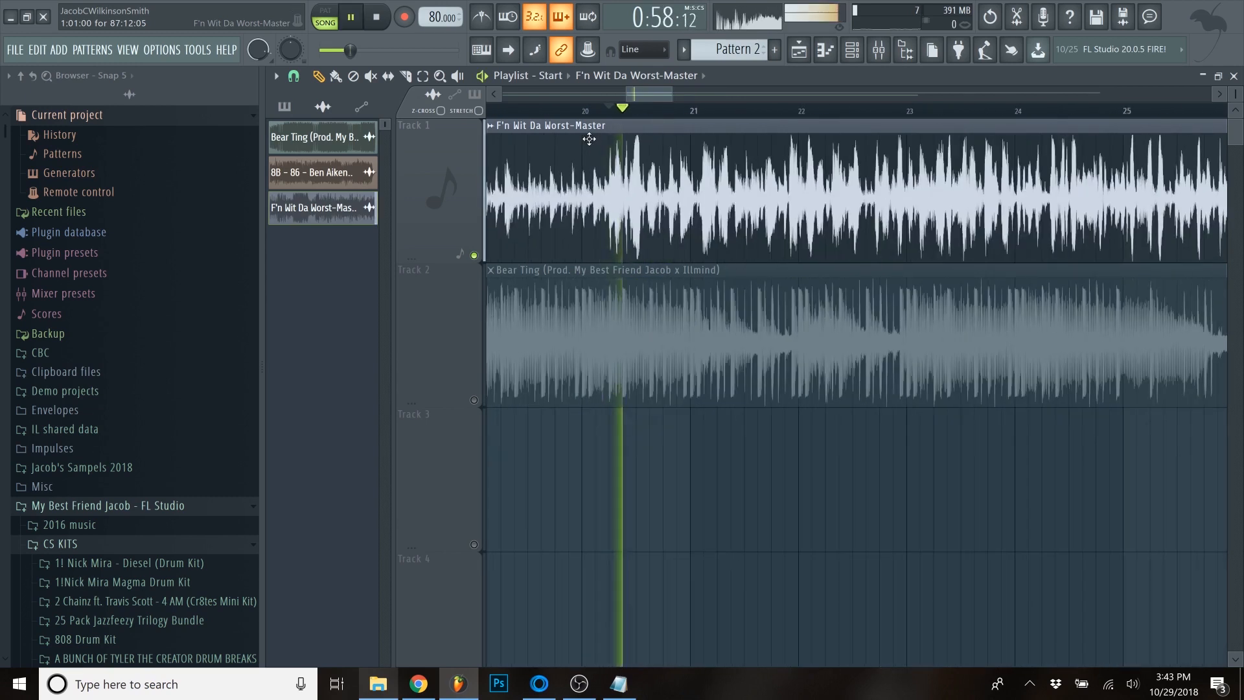
{"action": "key", "text": "space"}
{"action": "key", "text": "space"}
{"action": "key", "text": "space"}
- Set the project tempo to 100 BPM
{"action": "scroll", "coordinate": [573, 160], "scroll_direction": "down", "scroll_amount": 3}
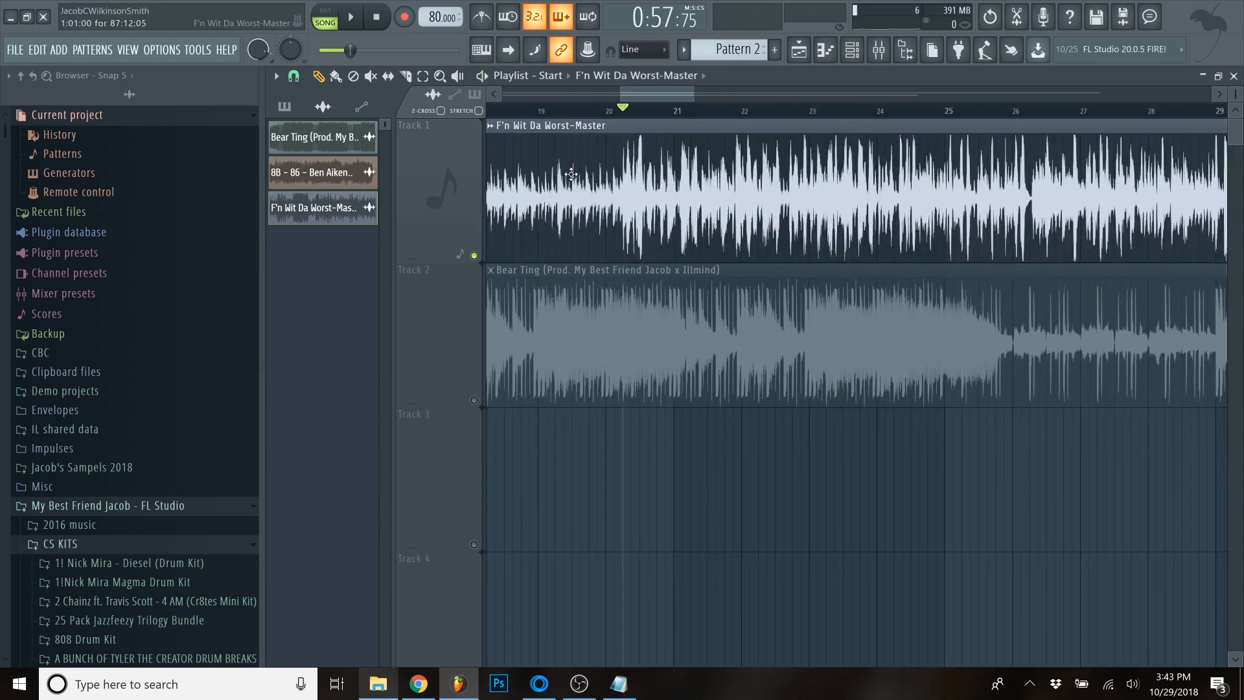
{"action": "scroll", "coordinate": [522, 173], "scroll_direction": "down", "scroll_amount": 5}
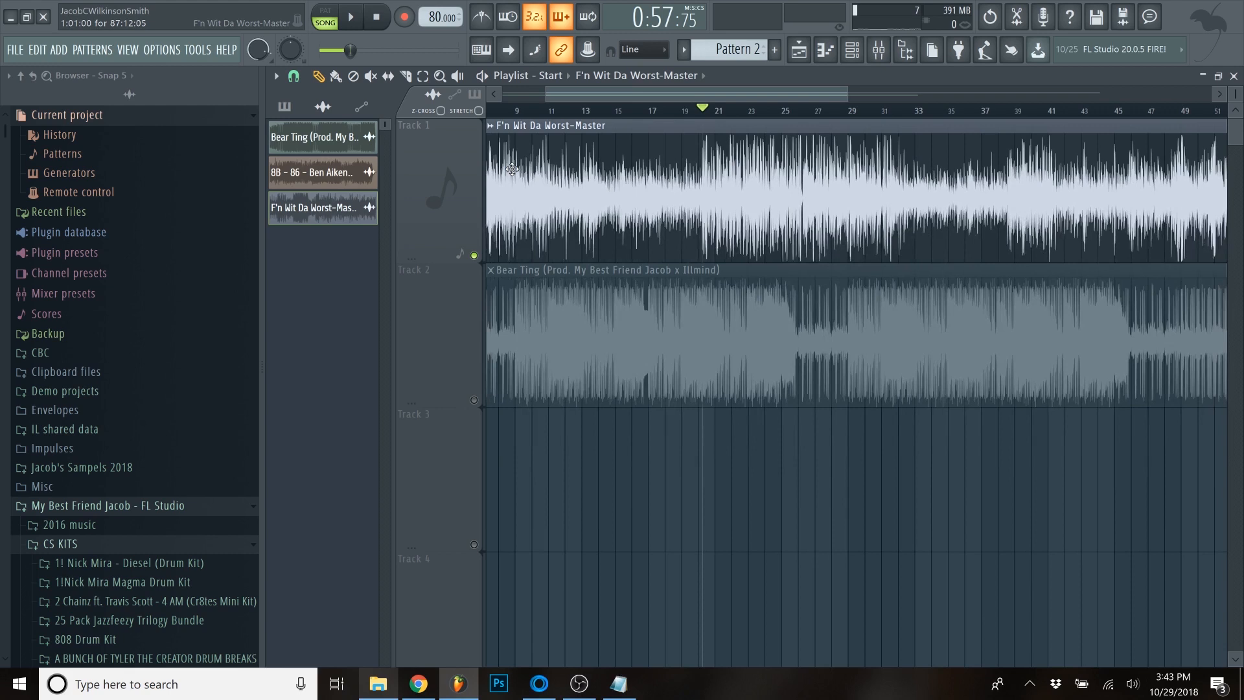
{"action": "right_click", "coordinate": [435, 16]}
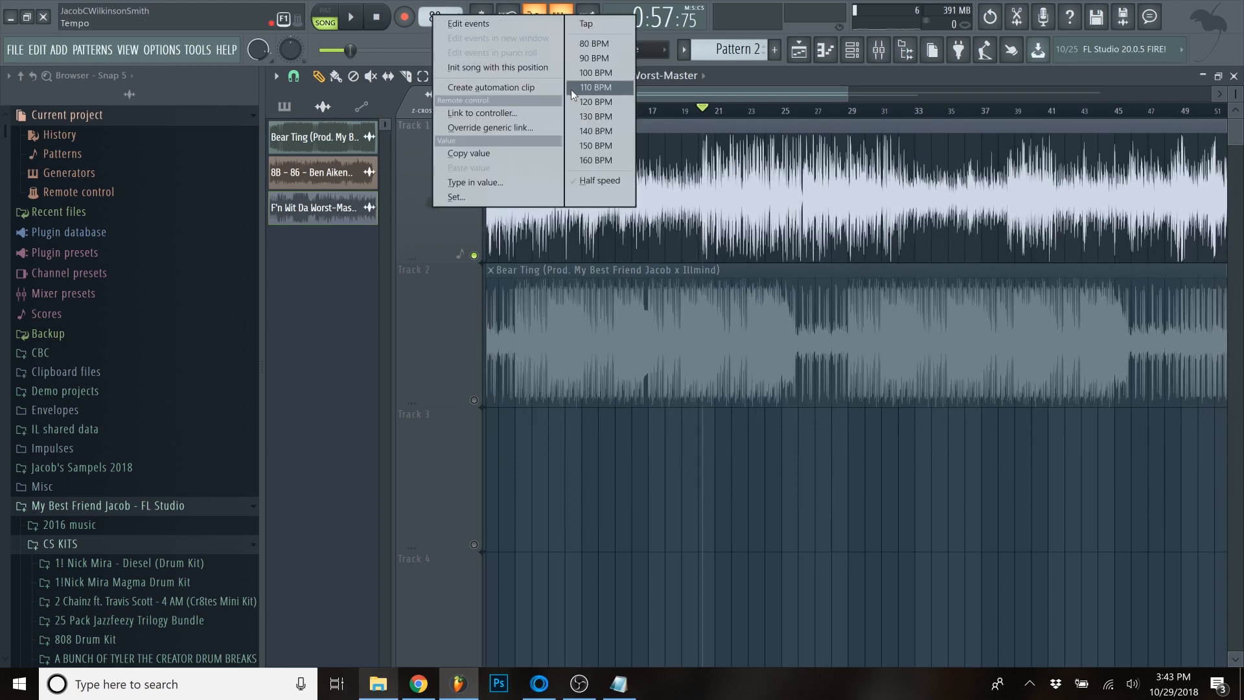
{"action": "left_click", "coordinate": [586, 74]}
- Turn on the metronome and play the clip from just before bar 25 to compare it with the beat
{"action": "scroll", "coordinate": [698, 123], "scroll_direction": "up", "scroll_amount": 4}
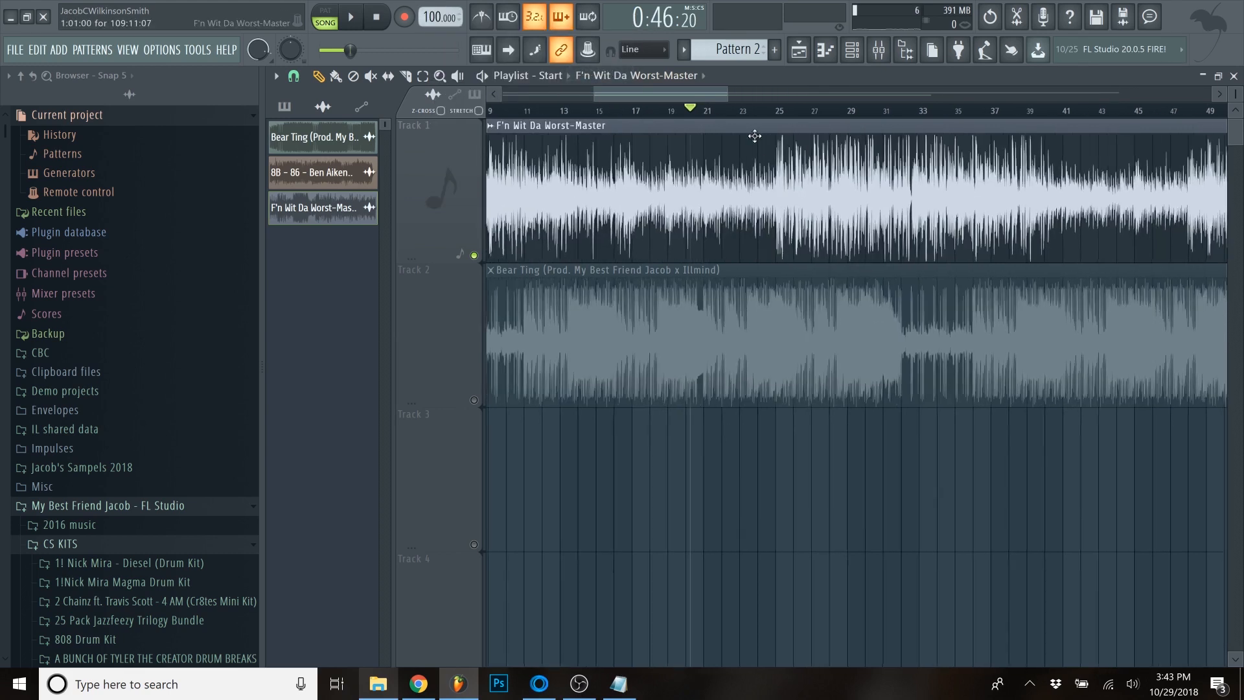
{"action": "left_click", "coordinate": [704, 112]}
{"action": "scroll", "coordinate": [704, 123], "scroll_direction": "up", "scroll_amount": 4}
{"action": "key", "text": "space"}
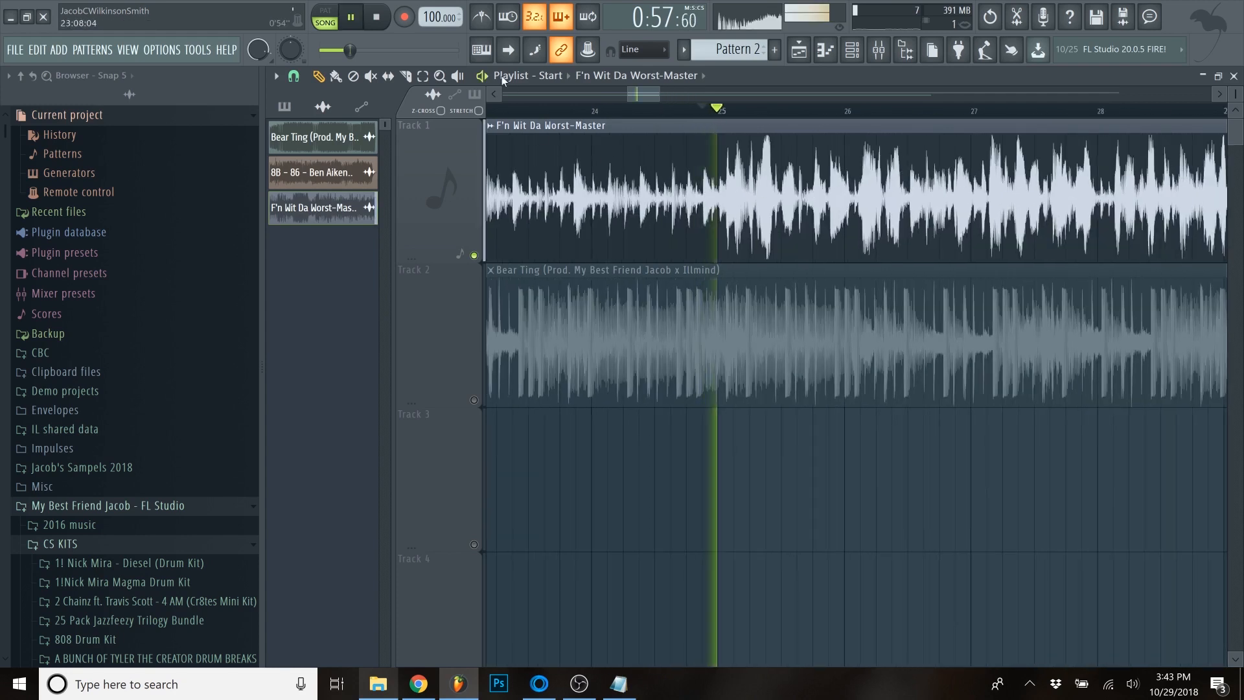
{"action": "left_click", "coordinate": [482, 18]}
{"action": "scroll", "coordinate": [721, 158], "scroll_direction": "up", "scroll_amount": 2}
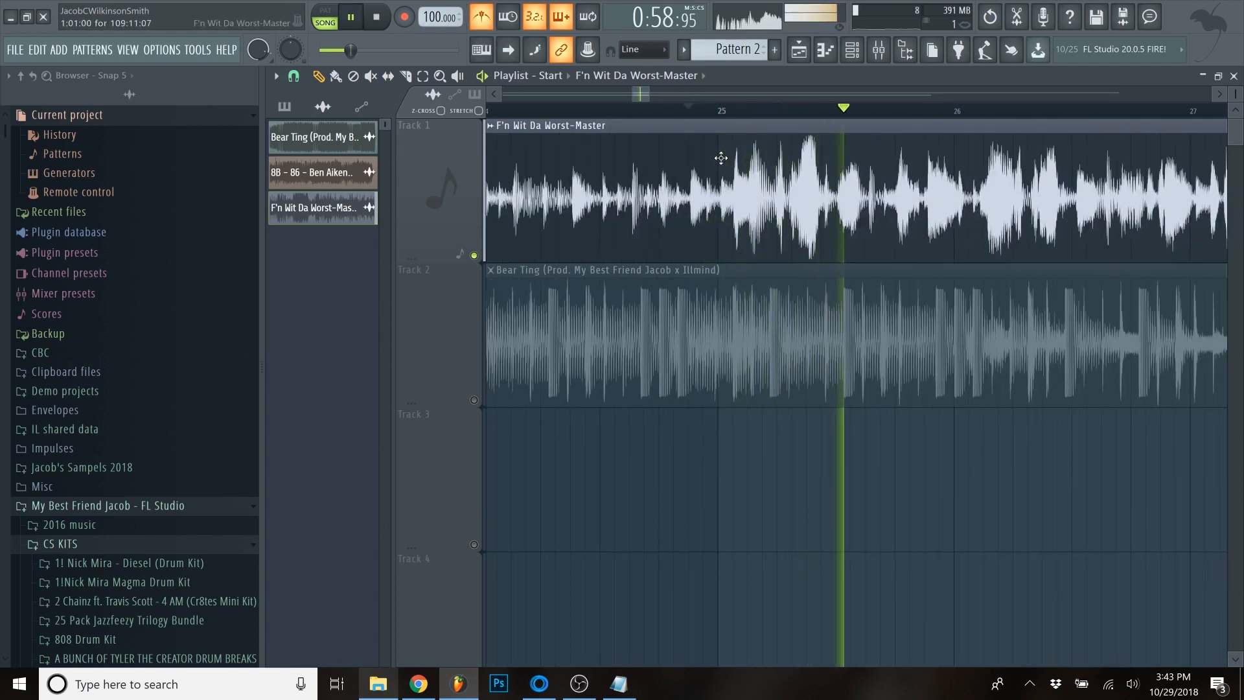
{"action": "left_click", "coordinate": [728, 111]}
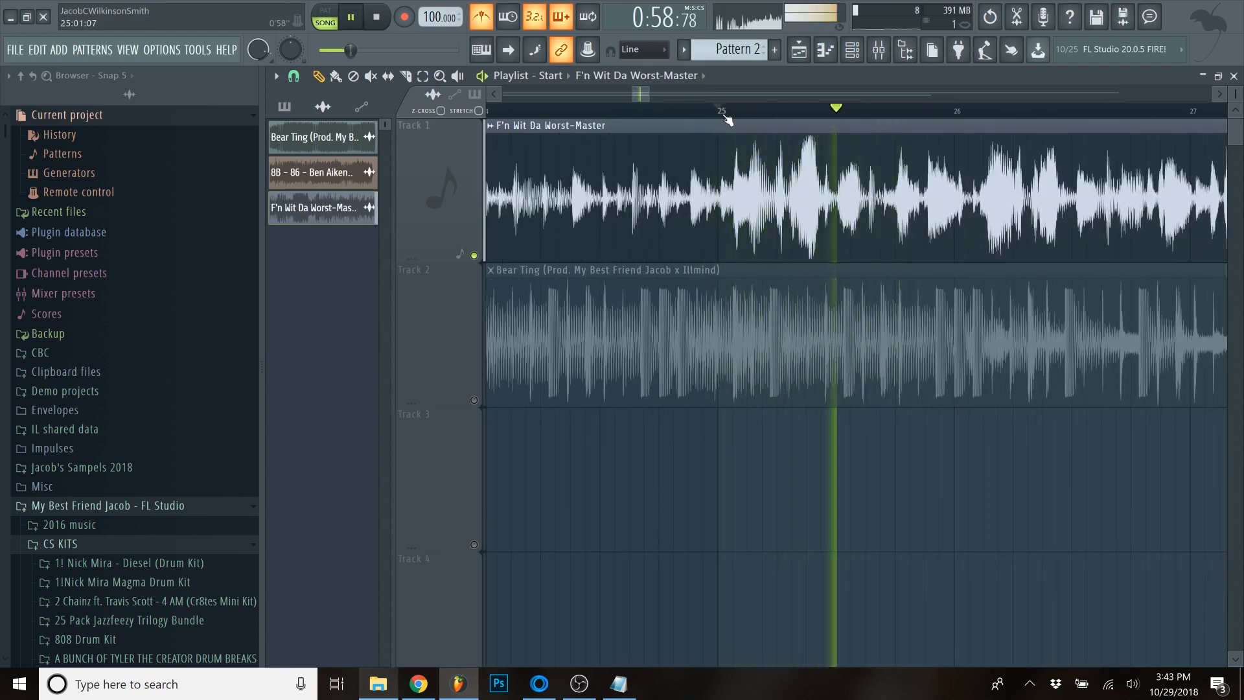
{"action": "scroll", "coordinate": [702, 138], "scroll_direction": "down", "scroll_amount": 6}
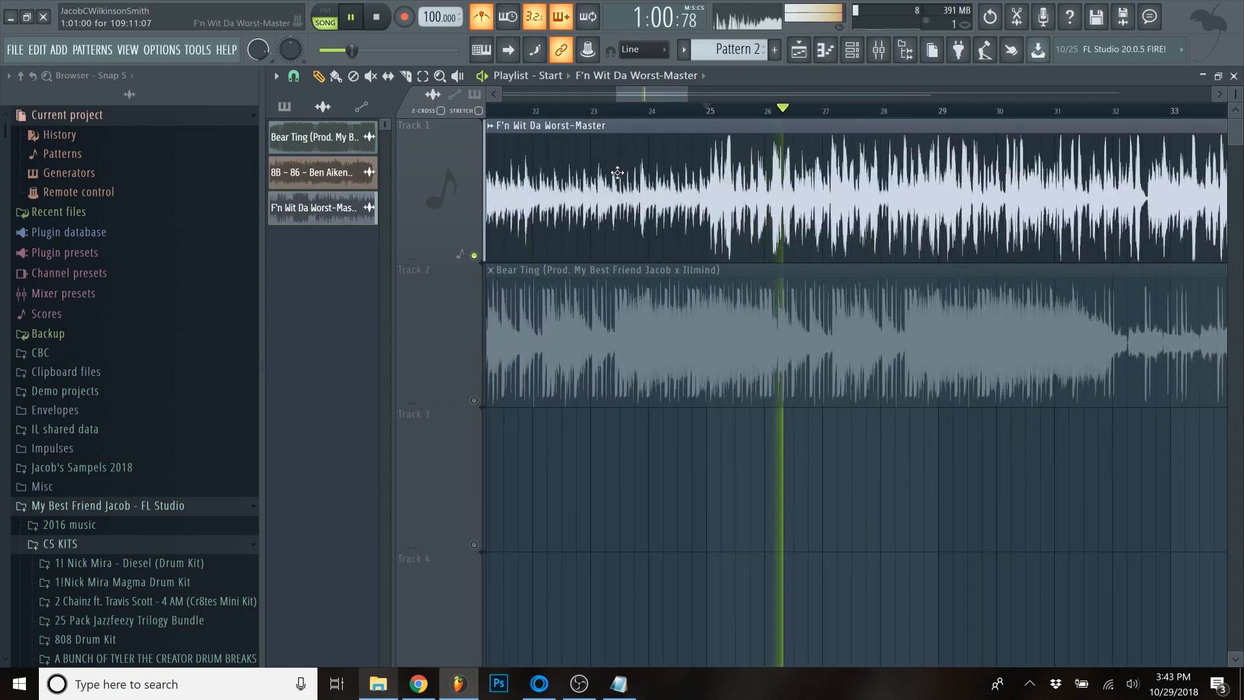
{"action": "key", "text": "space"}
- Slice the F'n Wit Da Worst-Master clip at the play marker just before bar 25 and delete the part before the cut
{"action": "scroll", "coordinate": [631, 170], "scroll_direction": "down", "scroll_amount": 3}
{"action": "scroll", "coordinate": [635, 113], "scroll_direction": "up", "scroll_amount": 2}
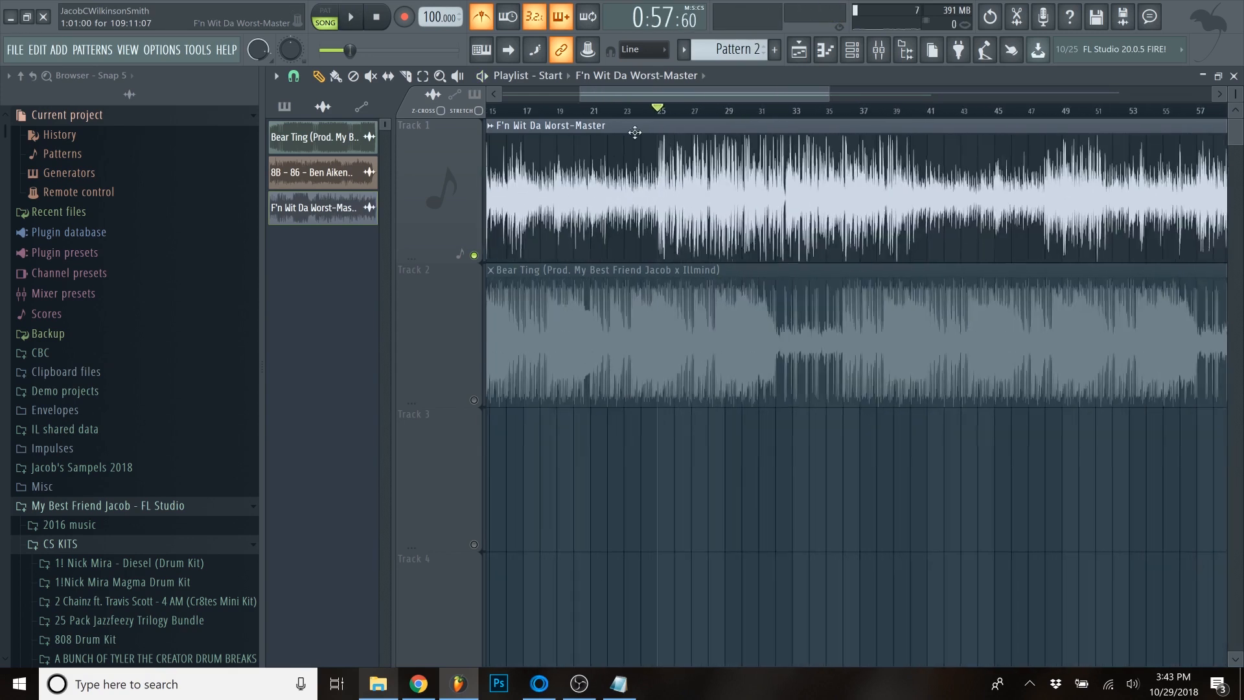
{"action": "scroll", "coordinate": [778, 194], "scroll_direction": "down", "scroll_amount": 4}
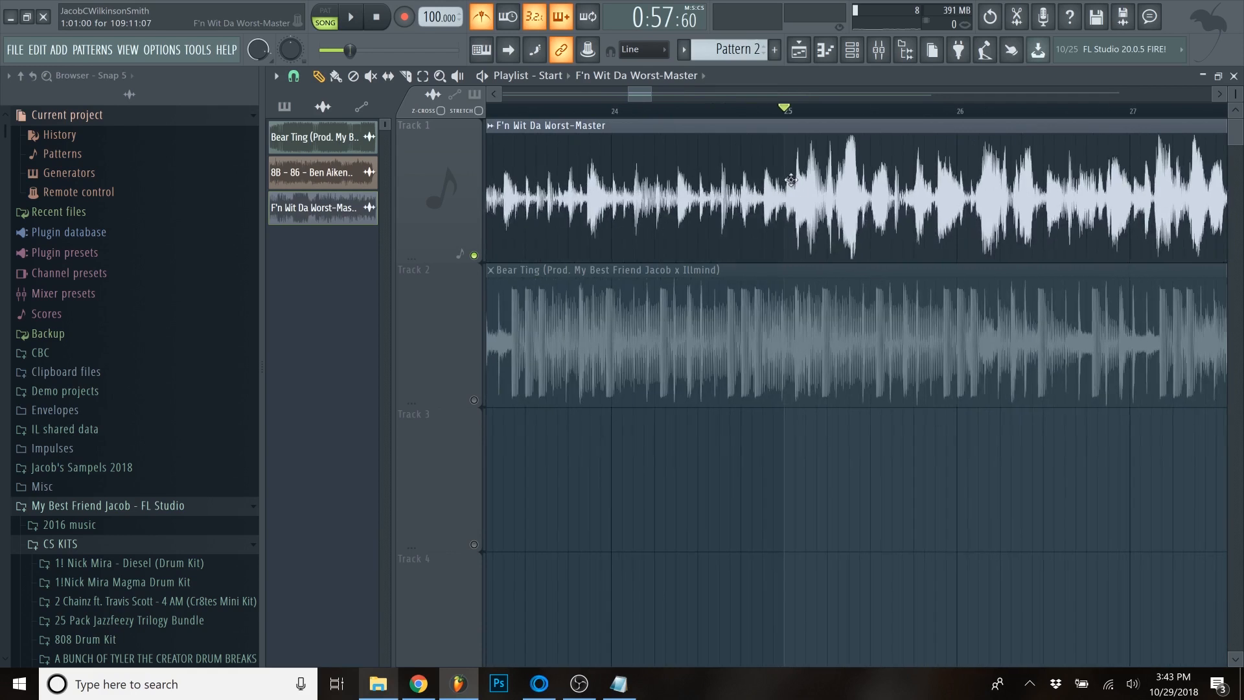
{"action": "left_click_drag", "start_coordinate": [637, 94], "coordinate": [433, 145]}
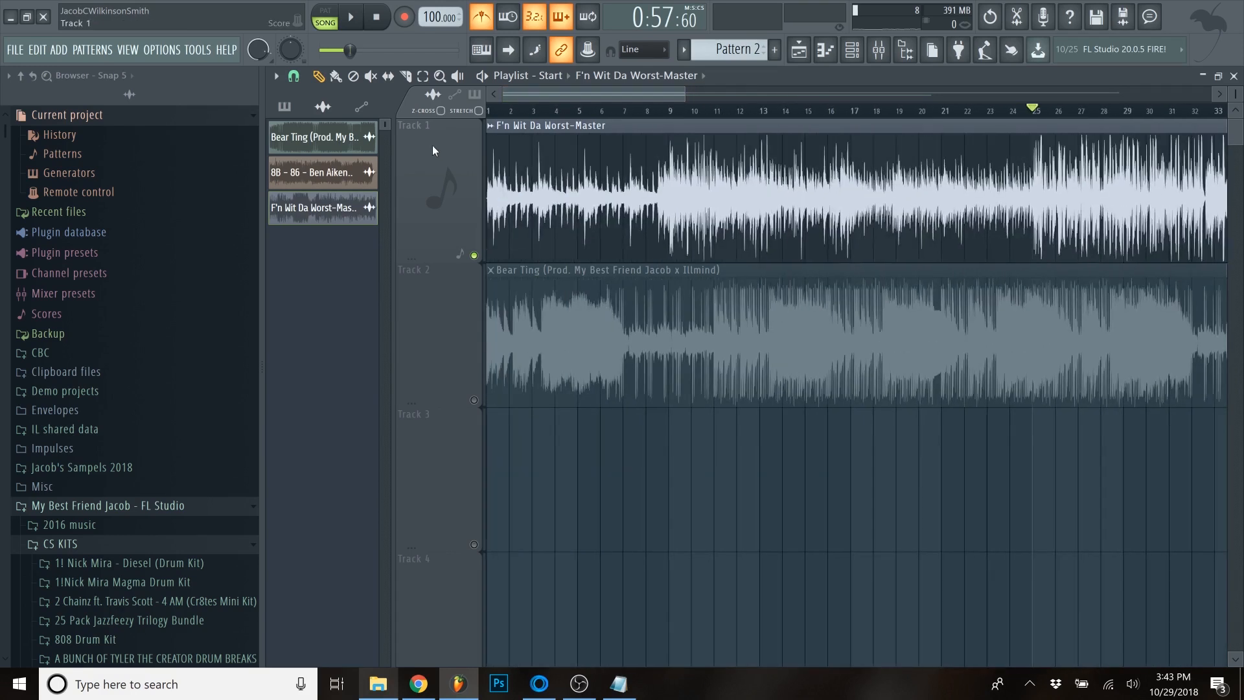
{"action": "scroll", "coordinate": [1105, 219], "scroll_direction": "up", "scroll_amount": 6}
{"action": "scroll", "coordinate": [486, 168], "scroll_direction": "up", "scroll_amount": 3}
{"action": "key", "text": "c"}
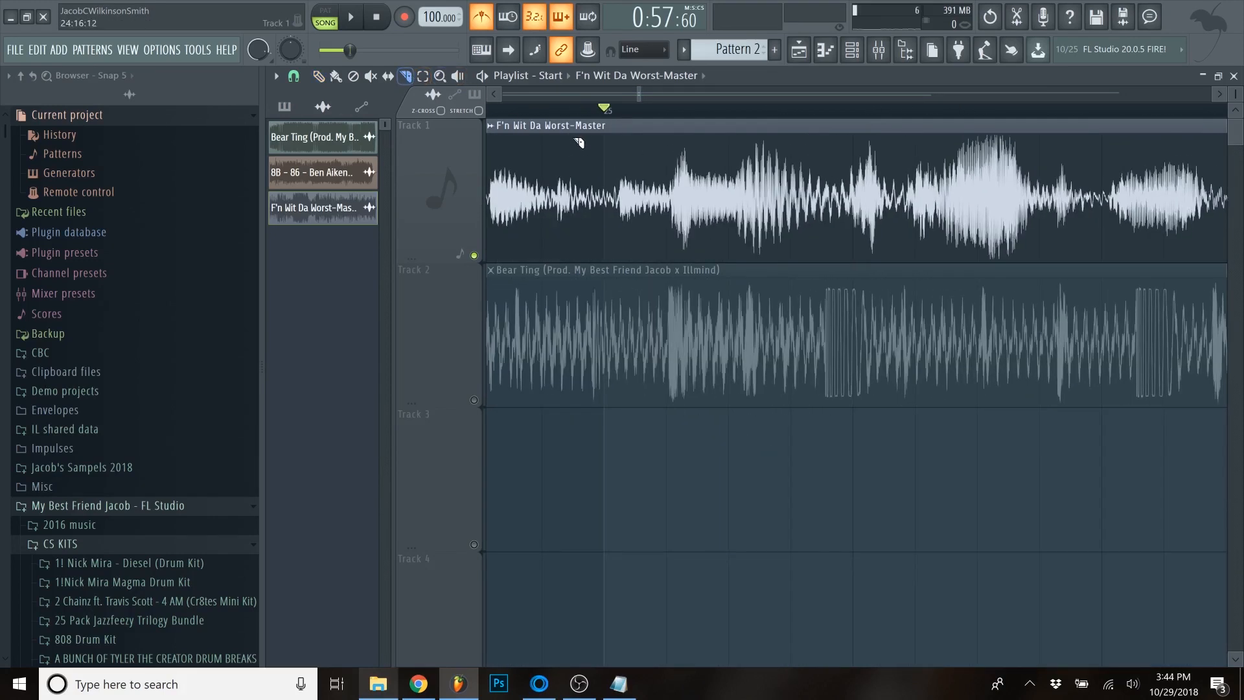
{"action": "left_click", "coordinate": [605, 240]}
{"action": "key", "text": "p"}
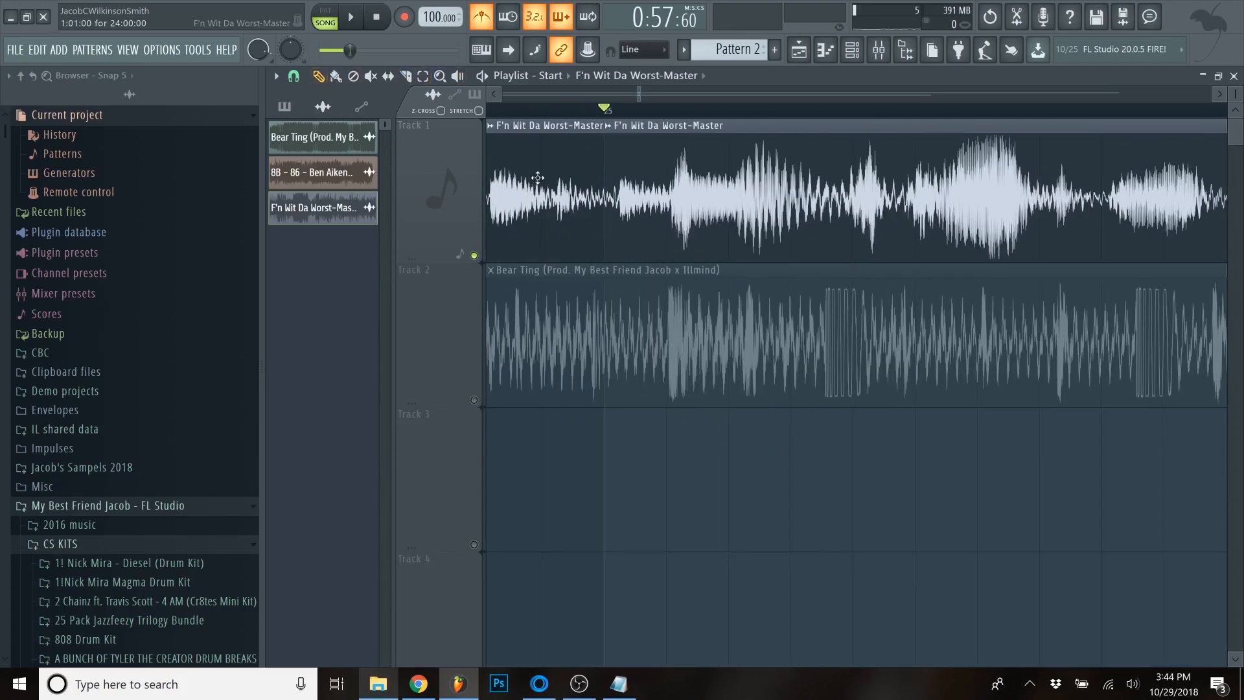
{"action": "right_click", "coordinate": [583, 191]}
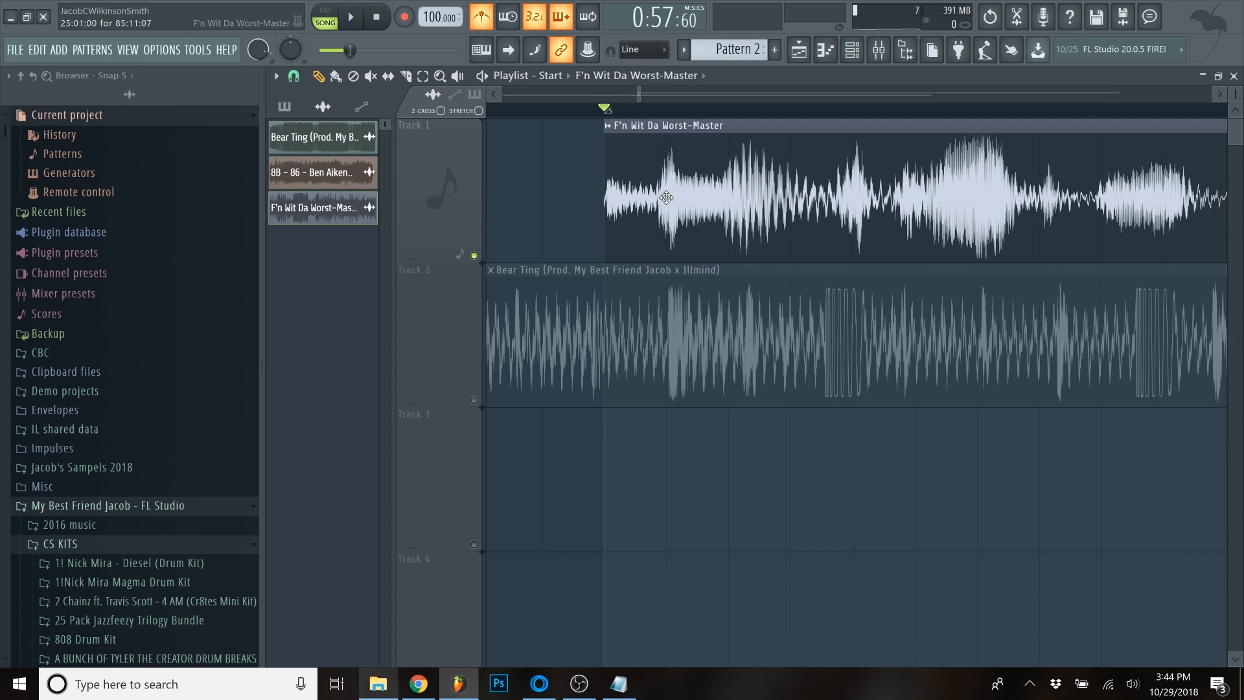
- Play the trimmed clip from its new start to hear where the loop should end
{"action": "key", "text": "space"}
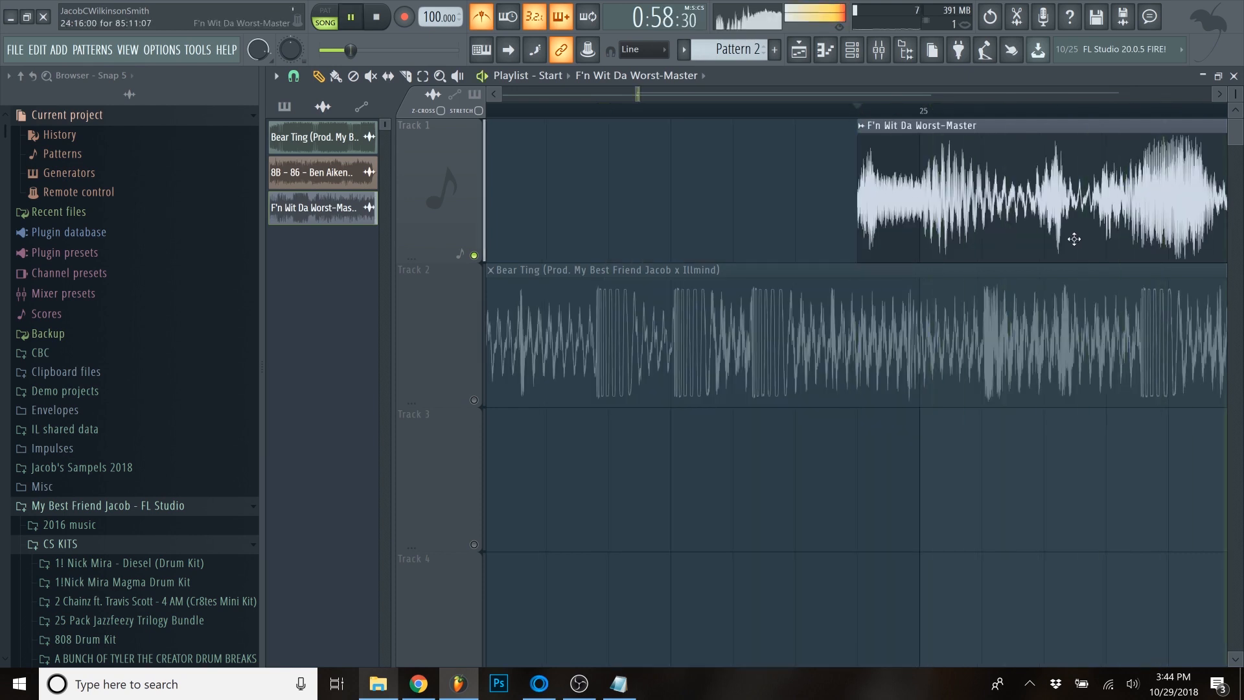
{"action": "scroll", "coordinate": [1020, 224], "scroll_direction": "down", "scroll_amount": 1}
{"action": "scroll", "coordinate": [1111, 233], "scroll_direction": "up", "scroll_amount": 2}
{"action": "scroll", "coordinate": [1111, 233], "scroll_direction": "down", "scroll_amount": 7}
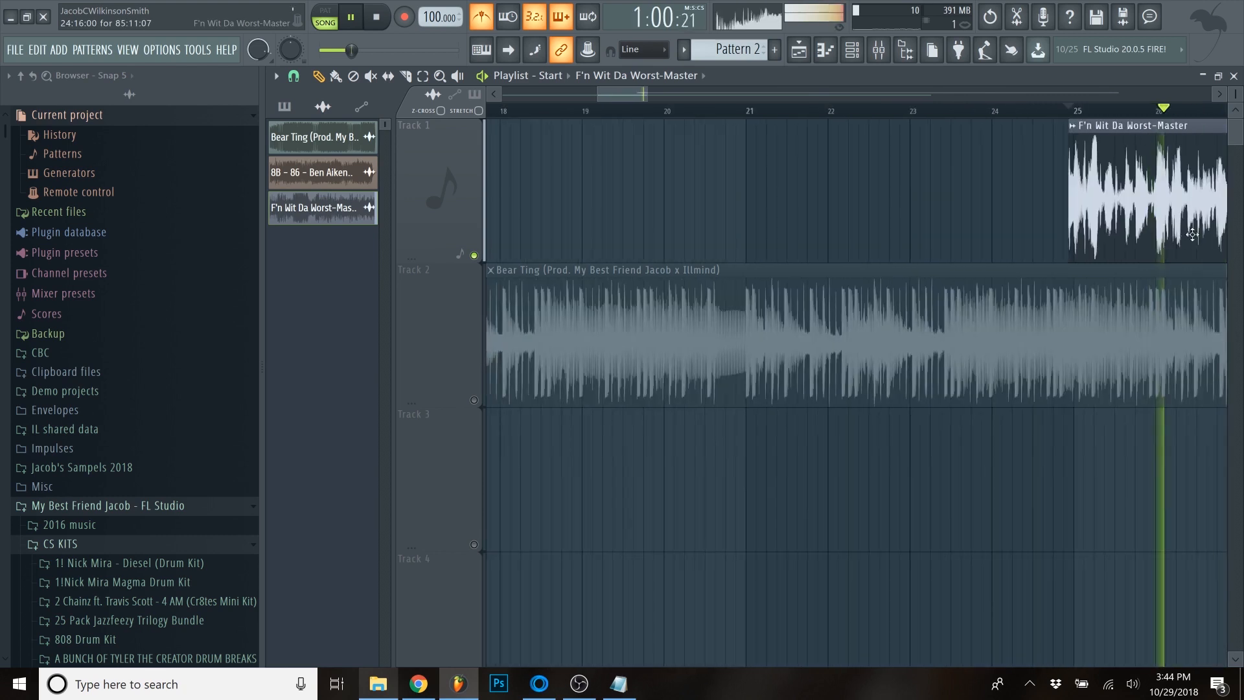
{"action": "scroll", "coordinate": [780, 182], "scroll_direction": "down", "scroll_amount": 3}
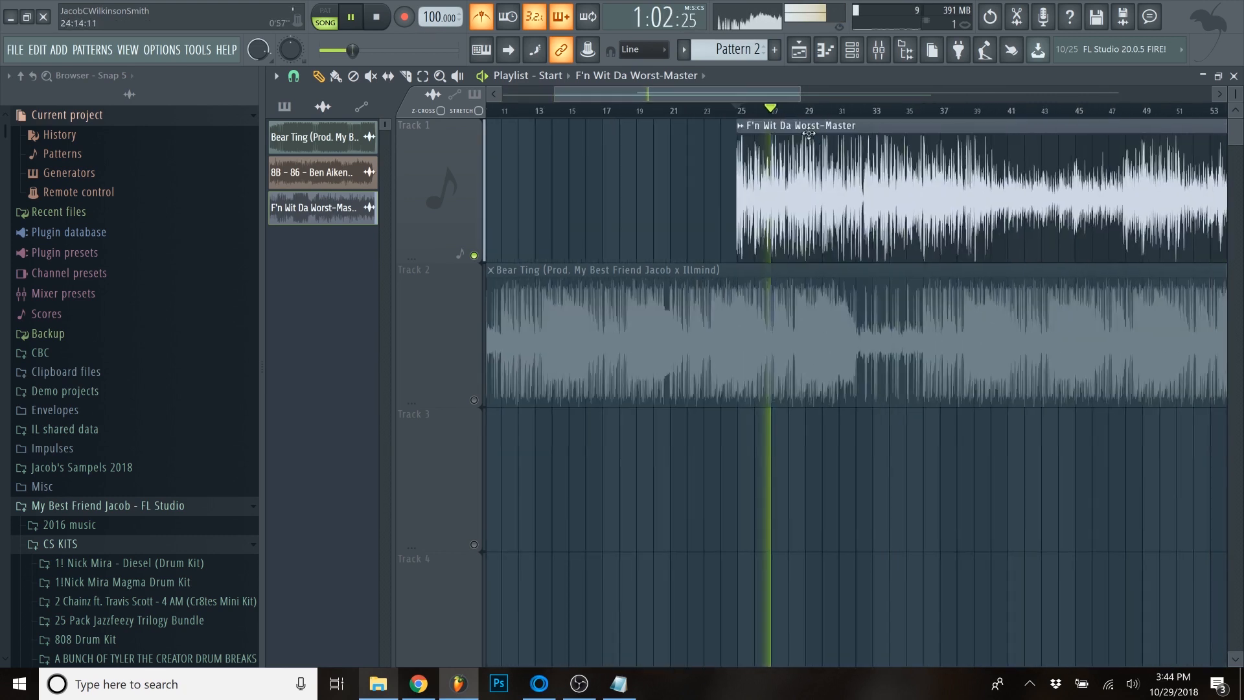
- Slice the trimmed clip at bar 27 and delete everything after the cut, keeping only the short loop
{"action": "scroll", "coordinate": [773, 191], "scroll_direction": "up", "scroll_amount": 6}
{"action": "key", "text": "space"}
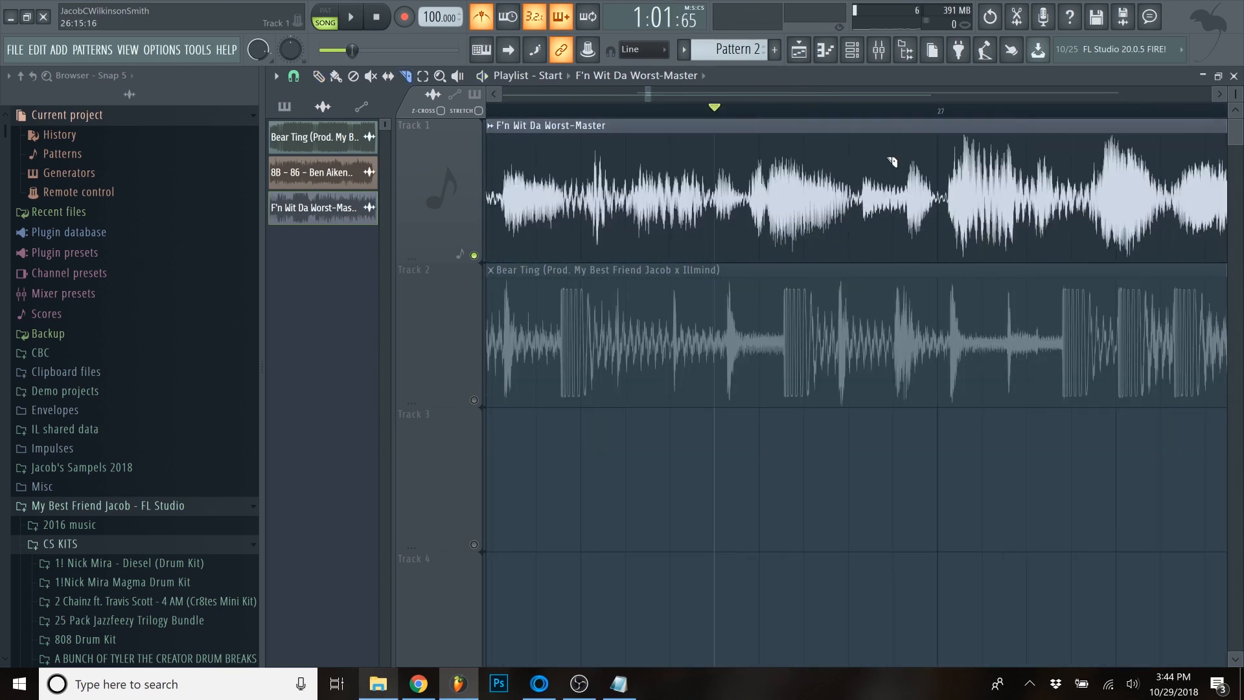
{"action": "left_click", "coordinate": [947, 153]}
{"action": "scroll", "coordinate": [889, 233], "scroll_direction": "down", "scroll_amount": 2}
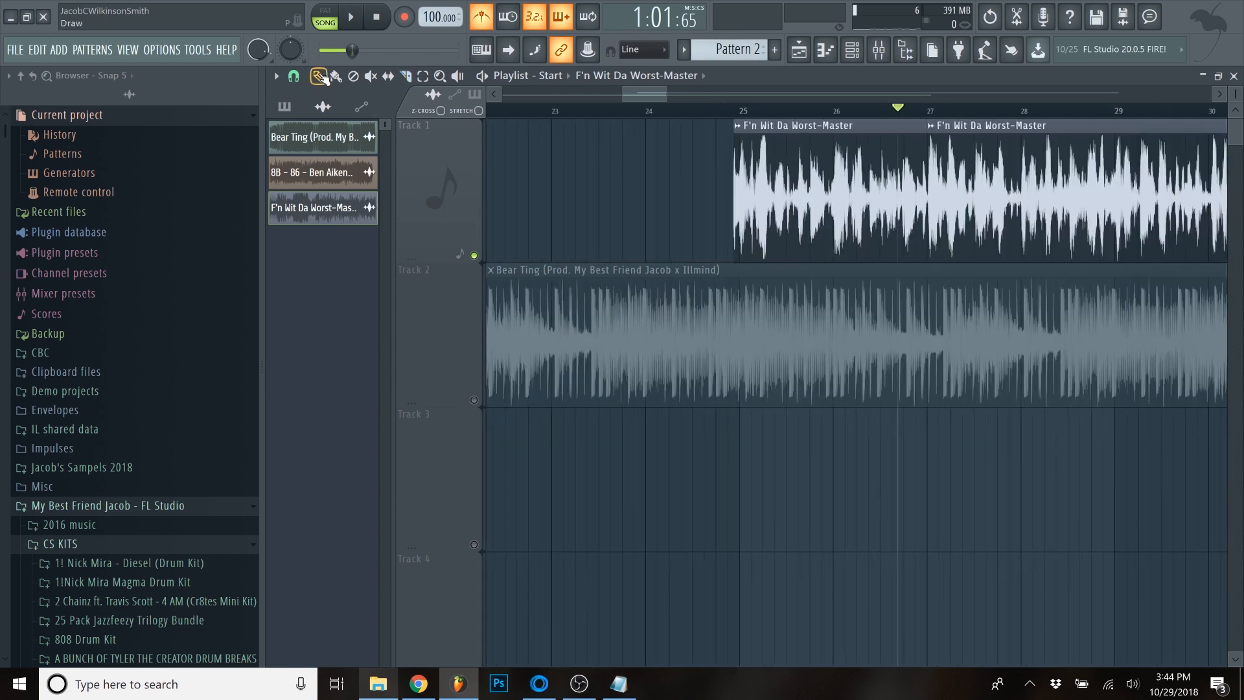
{"action": "right_click", "coordinate": [1148, 241]}
- Move the short loop clip to bar 1 of Track 1 and return the play position to the song start
{"action": "scroll", "coordinate": [916, 253], "scroll_direction": "down", "scroll_amount": 5}
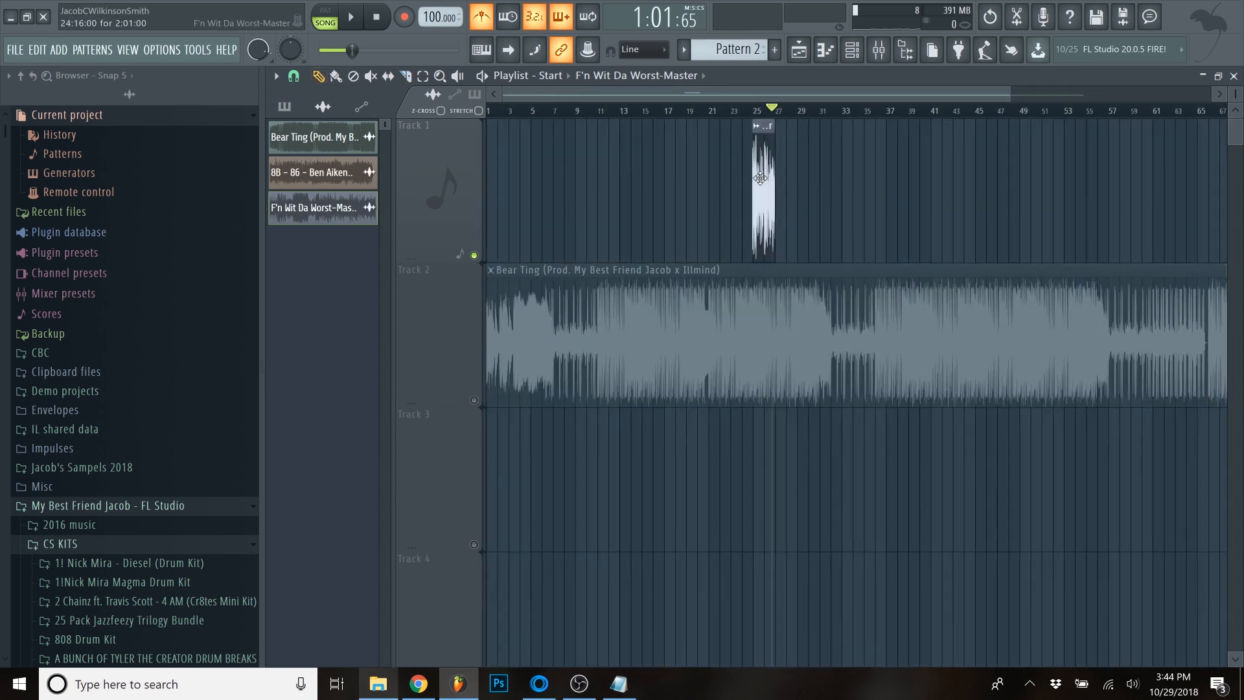
{"action": "left_click_drag", "start_coordinate": [760, 178], "coordinate": [435, 156]}
{"action": "left_click_drag", "start_coordinate": [491, 111], "coordinate": [439, 125]}
{"action": "scroll", "coordinate": [414, 133], "scroll_direction": "up", "scroll_amount": 6}
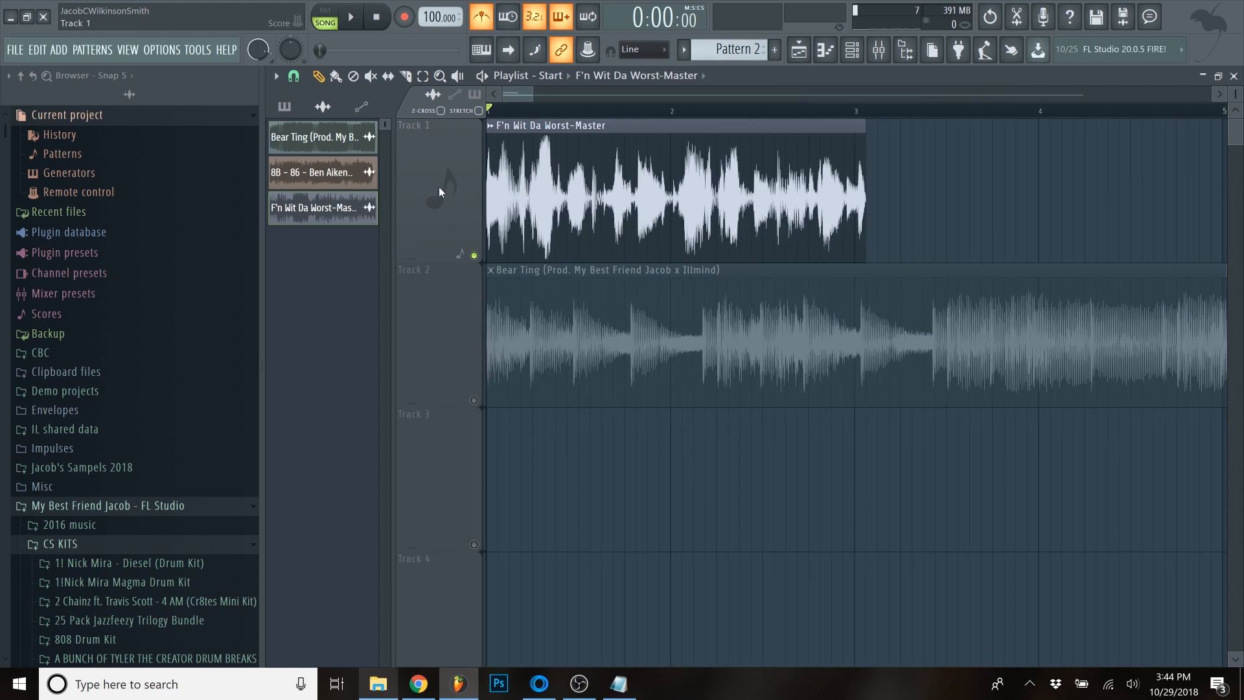
{"action": "scroll", "coordinate": [492, 115], "scroll_direction": "up", "scroll_amount": 3}
{"action": "scroll", "coordinate": [472, 122], "scroll_direction": "down", "scroll_amount": 2}
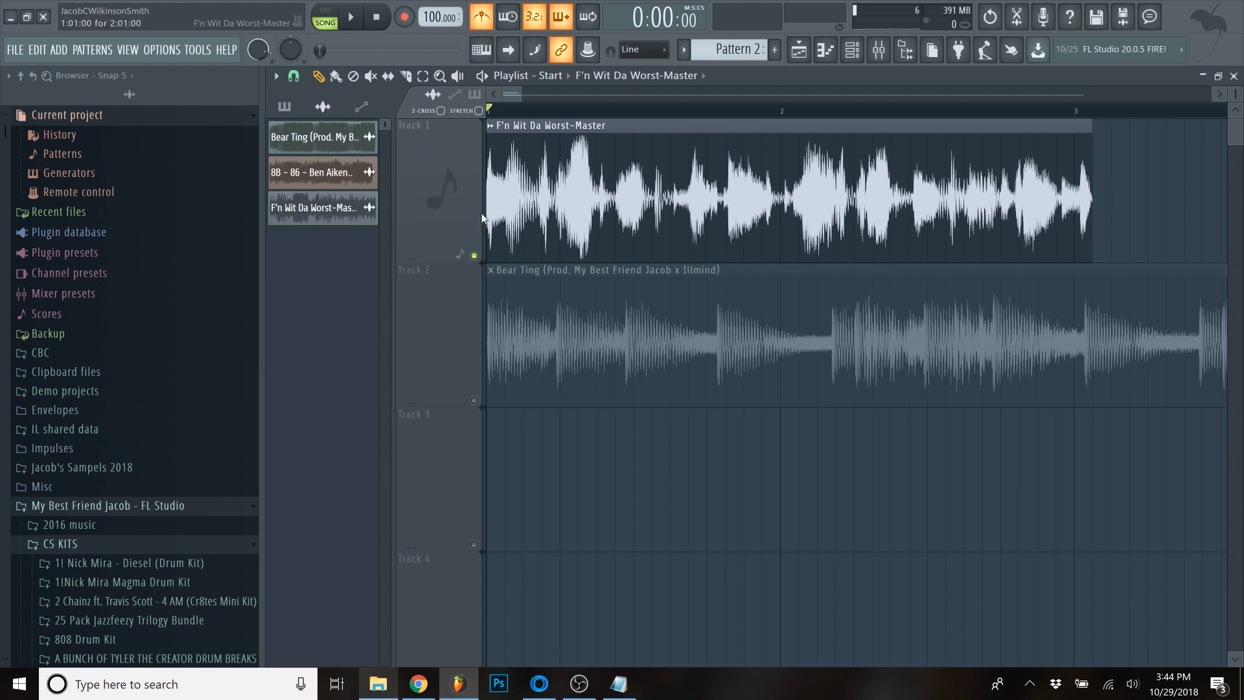
- Turn on time stretching for the F'n Wit Da Worst-Master clip and set its stretching mode to Stretch
{"action": "double_click", "coordinate": [521, 215]}
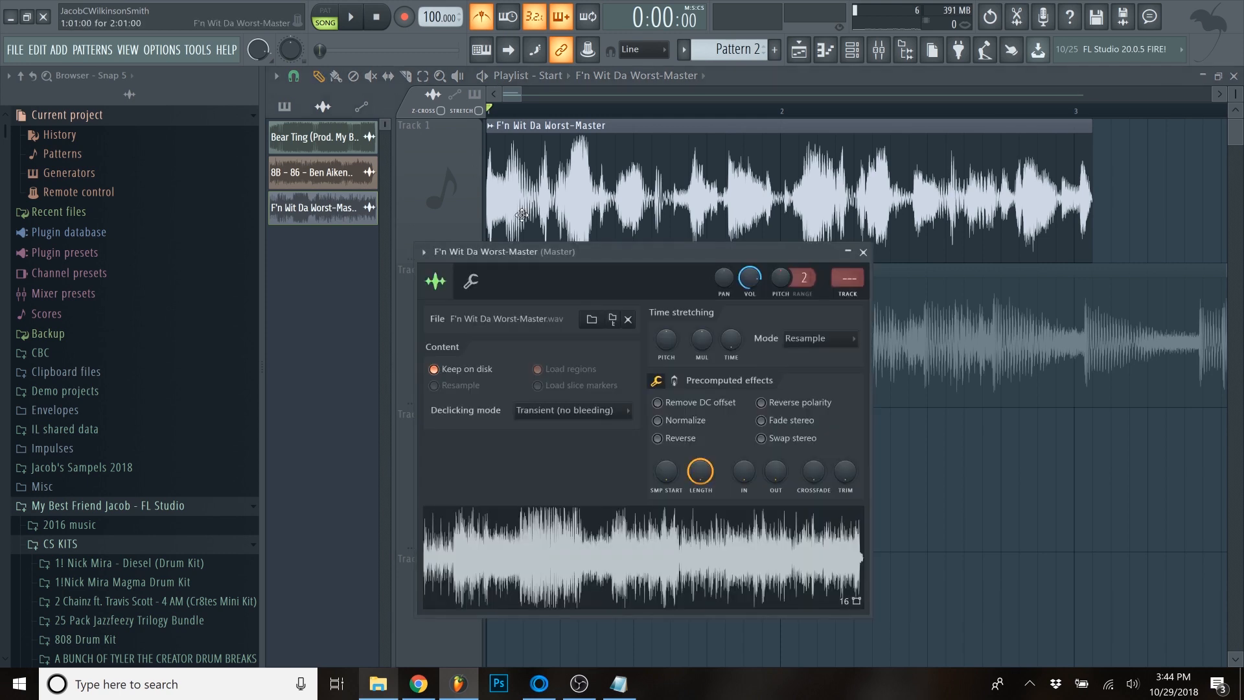
{"action": "right_click", "coordinate": [735, 336]}
{"action": "left_click", "coordinate": [760, 379]}
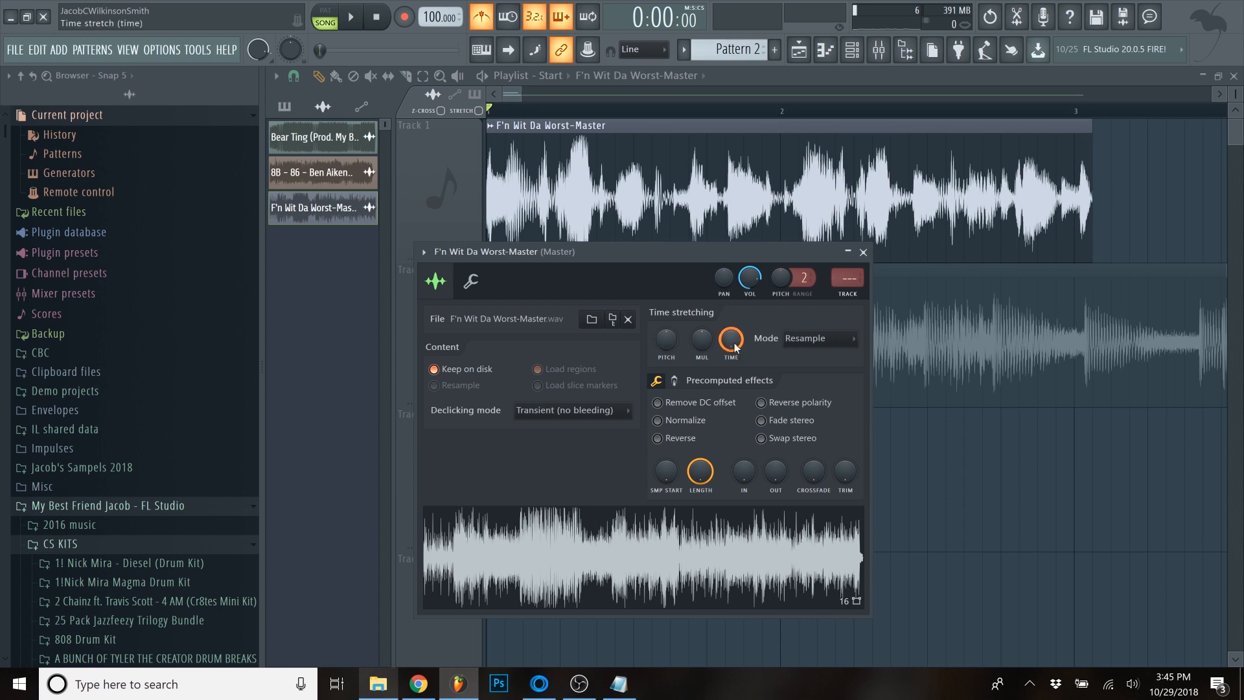
{"action": "left_click", "coordinate": [807, 345]}
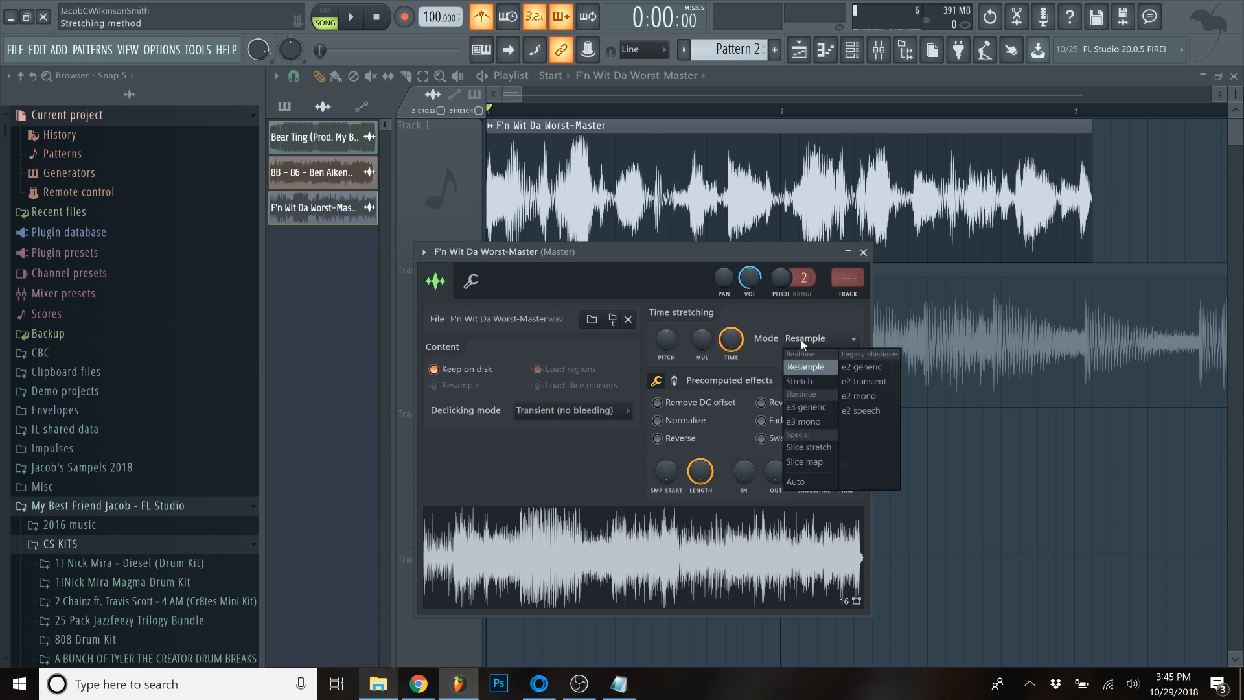
{"action": "left_click", "coordinate": [796, 383]}
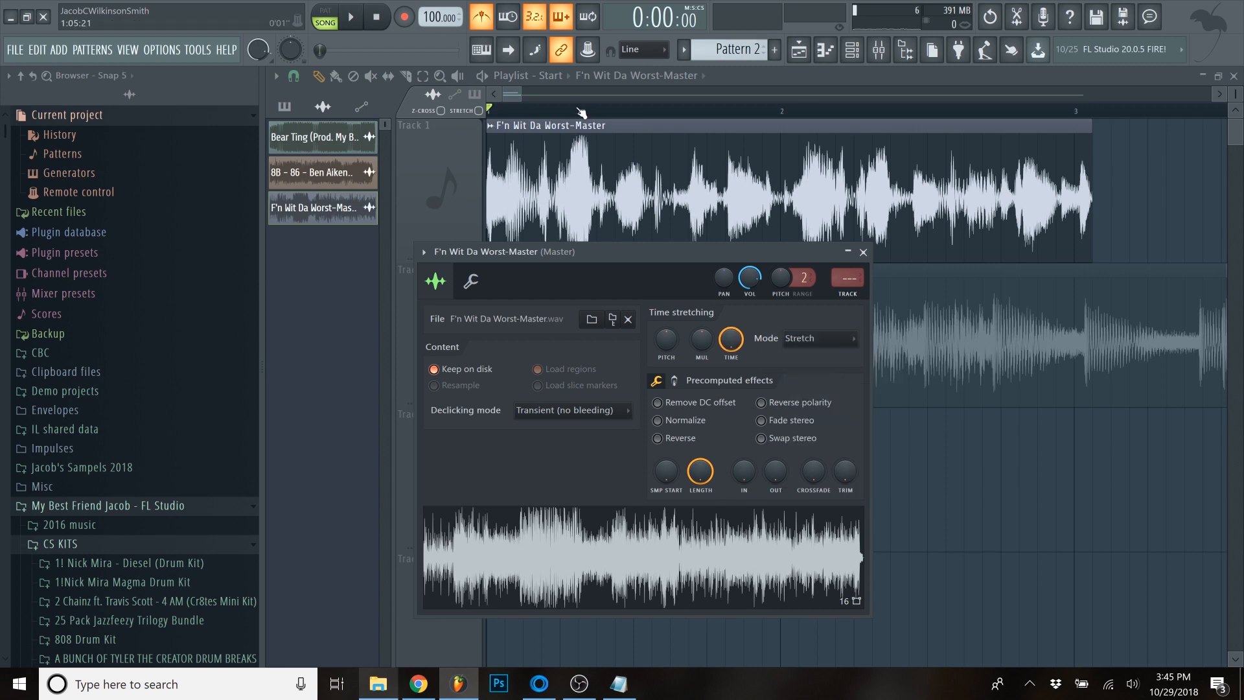
- Set the project tempo to 80 BPM and play the time-stretched loop at the new speed
{"action": "left_click", "coordinate": [508, 95]}
{"action": "scroll", "coordinate": [517, 112], "scroll_direction": "down", "scroll_amount": 5}
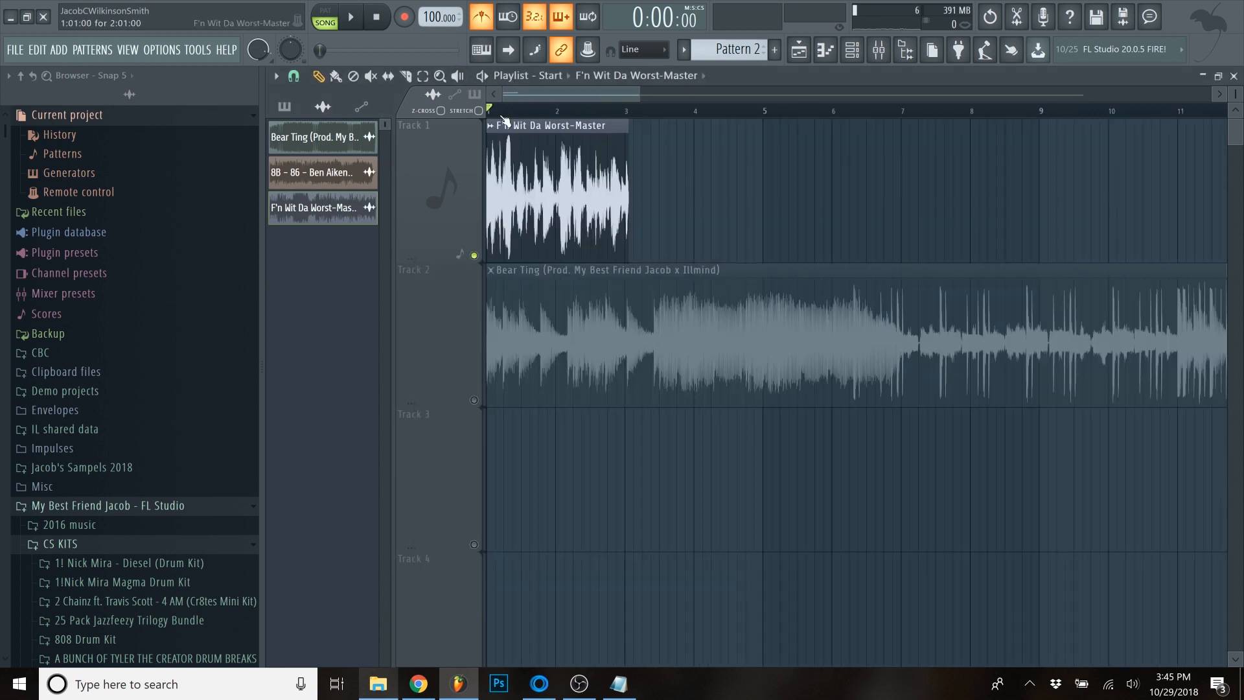
{"action": "left_click_drag", "start_coordinate": [433, 18], "coordinate": [433, 46]}
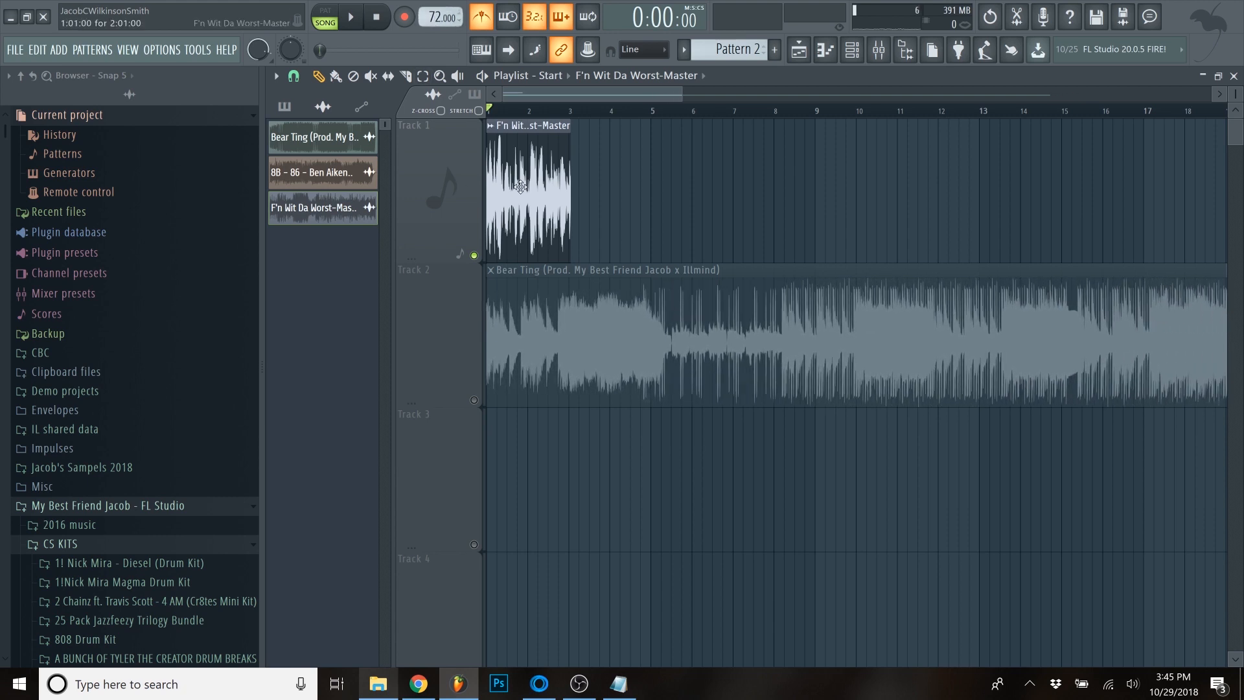
{"action": "scroll", "coordinate": [519, 185], "scroll_direction": "up", "scroll_amount": 5}
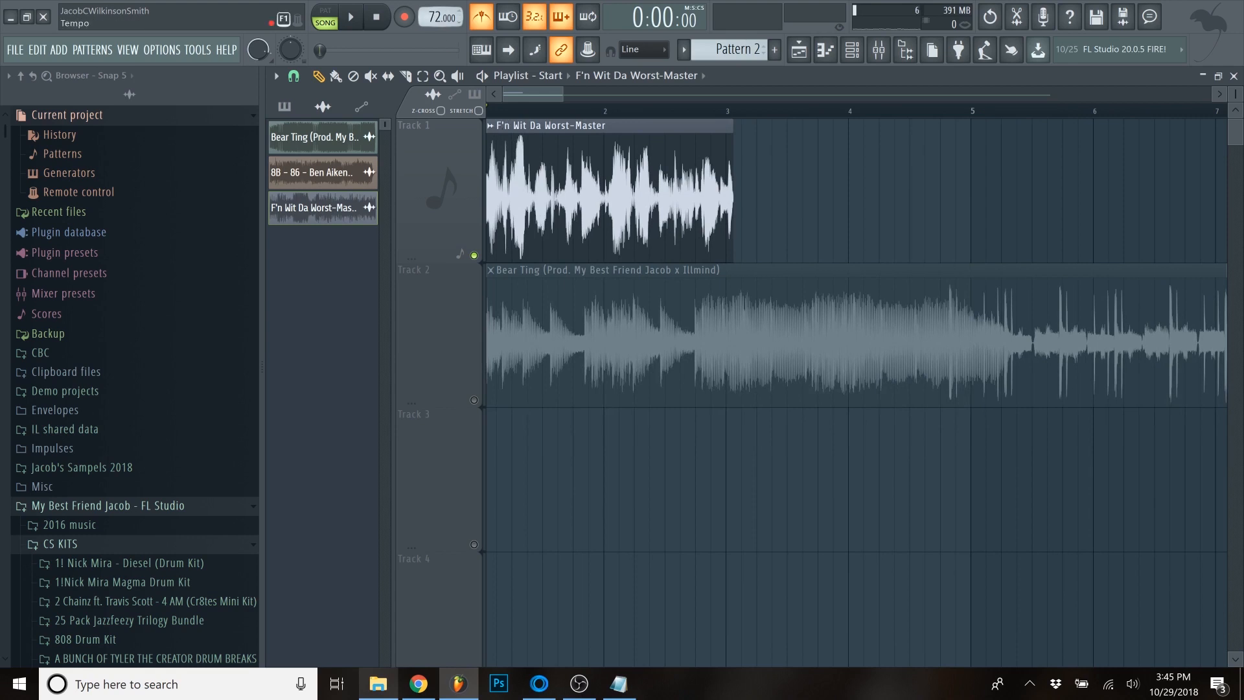
{"action": "scroll", "coordinate": [433, 18], "scroll_direction": "up", "scroll_amount": 8}
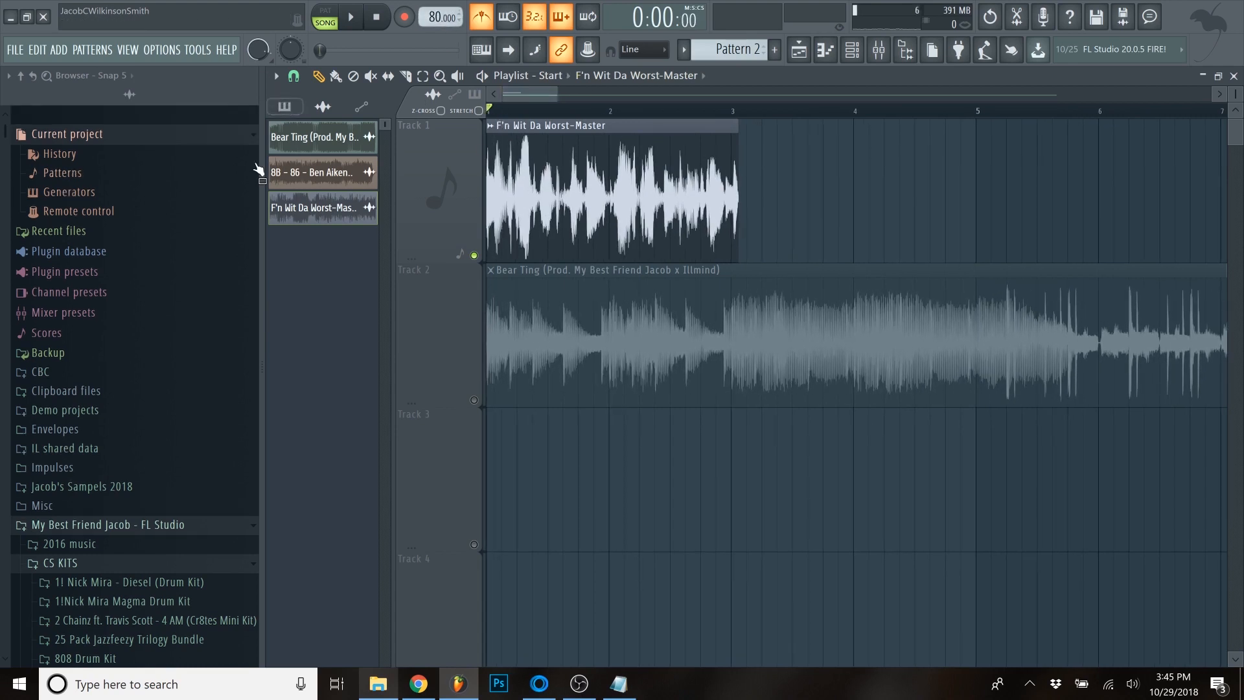
{"action": "scroll", "coordinate": [453, 178], "scroll_direction": "up", "scroll_amount": 4}
{"action": "key", "text": "space"}
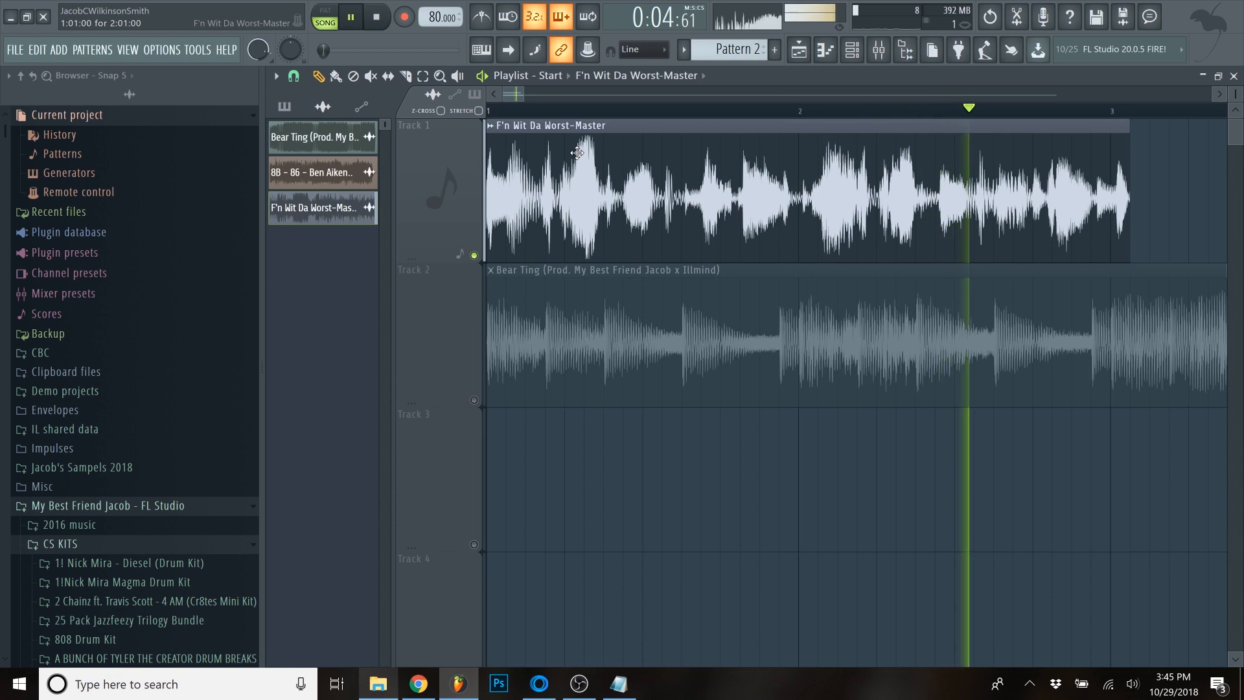
{"action": "key", "text": "space"}
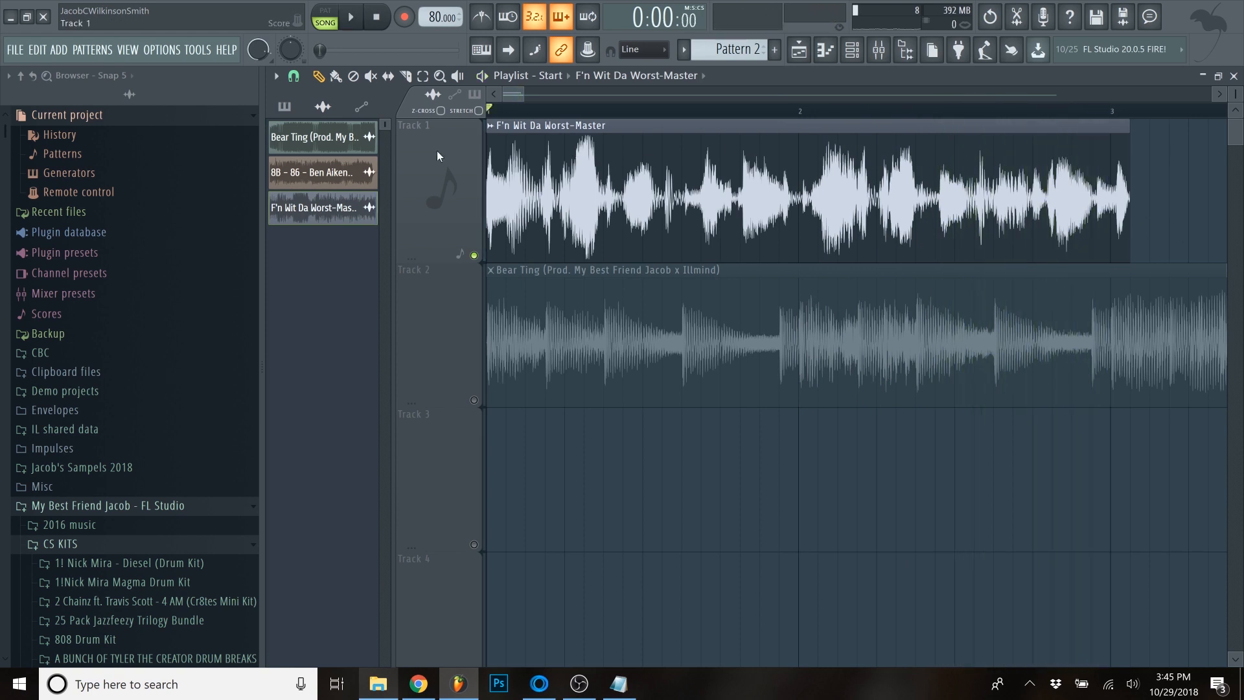
- Examine where the end of the loop clip falls against the bar 3 line
{"action": "scroll", "coordinate": [445, 149], "scroll_direction": "up", "scroll_amount": 5}
{"action": "scroll", "coordinate": [444, 149], "scroll_direction": "down", "scroll_amount": 5}
{"action": "scroll", "coordinate": [1165, 130], "scroll_direction": "up", "scroll_amount": 6}
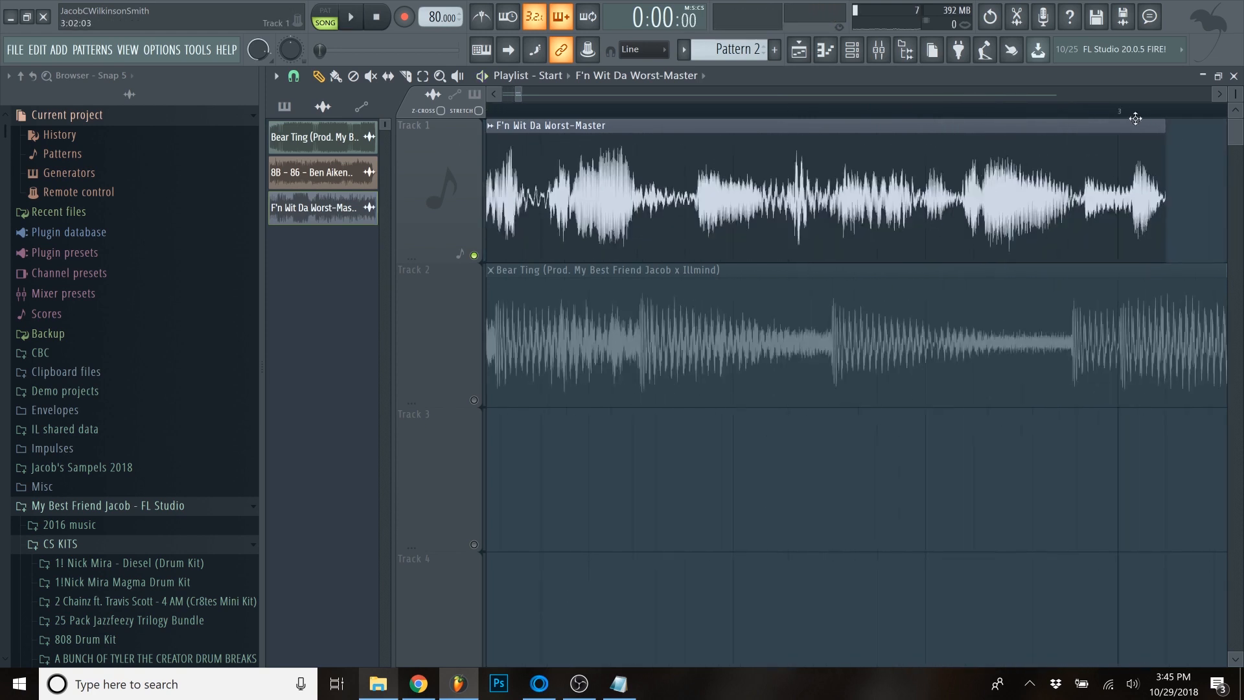
{"action": "left_click_drag", "start_coordinate": [1109, 111], "coordinate": [1043, 118]}
{"action": "scroll", "coordinate": [972, 156], "scroll_direction": "down", "scroll_amount": 1}
{"action": "scroll", "coordinate": [789, 204], "scroll_direction": "down", "scroll_amount": 8}
{"action": "left_click_drag", "start_coordinate": [494, 112], "coordinate": [356, 120]}
{"action": "scroll", "coordinate": [553, 448], "scroll_direction": "up", "scroll_amount": 5}
- Unmute Track 2 and play the loop together with the Bear Ting track from the song start
{"action": "left_click", "coordinate": [473, 400]}
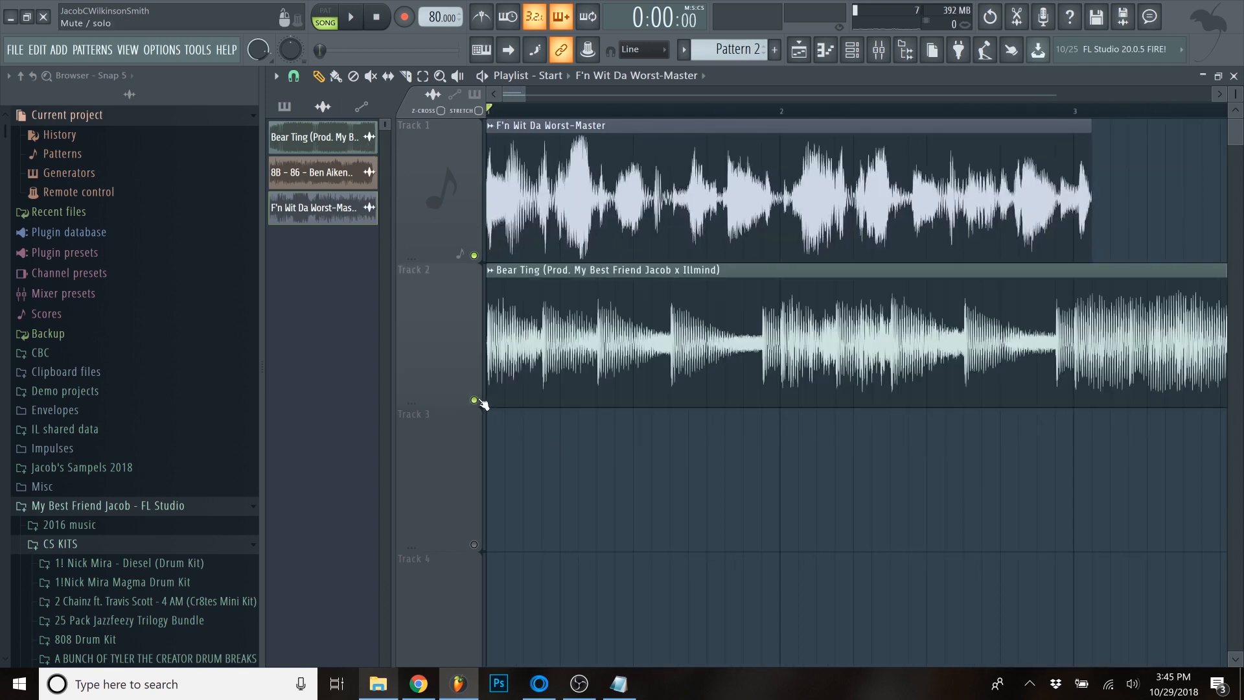
{"action": "scroll", "coordinate": [484, 266], "scroll_direction": "down", "scroll_amount": 5}
{"action": "key", "text": "space"}
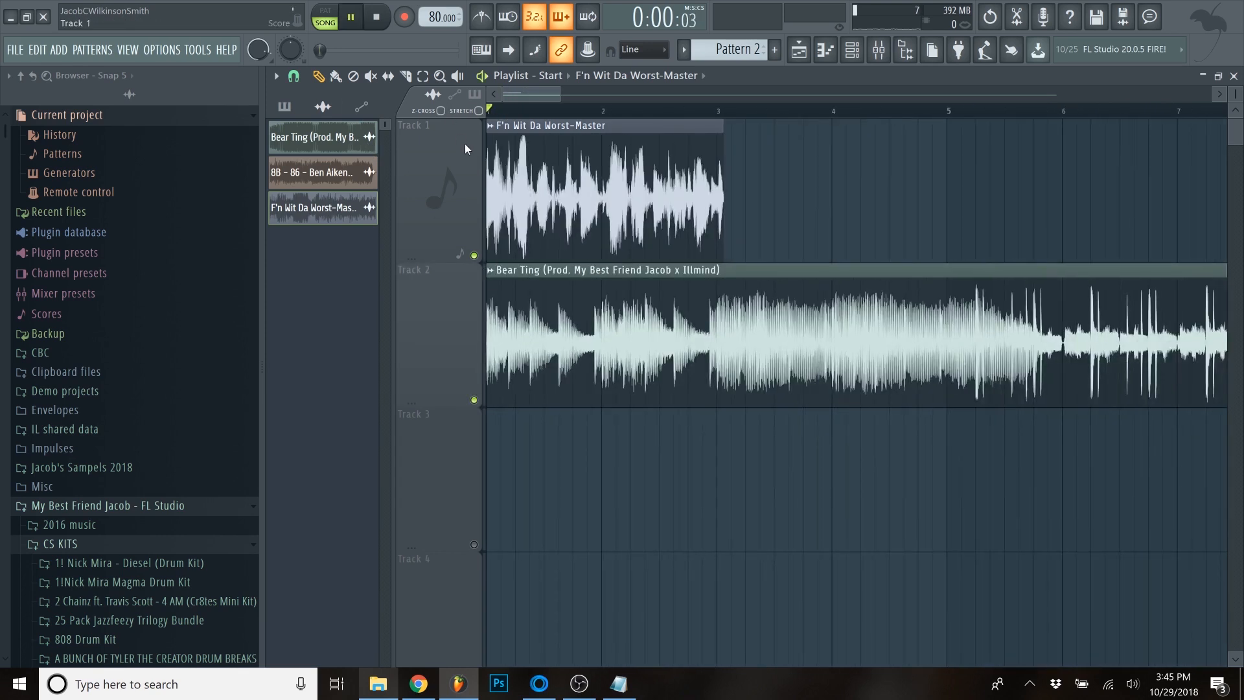
{"action": "scroll", "coordinate": [444, 180], "scroll_direction": "up", "scroll_amount": 7}
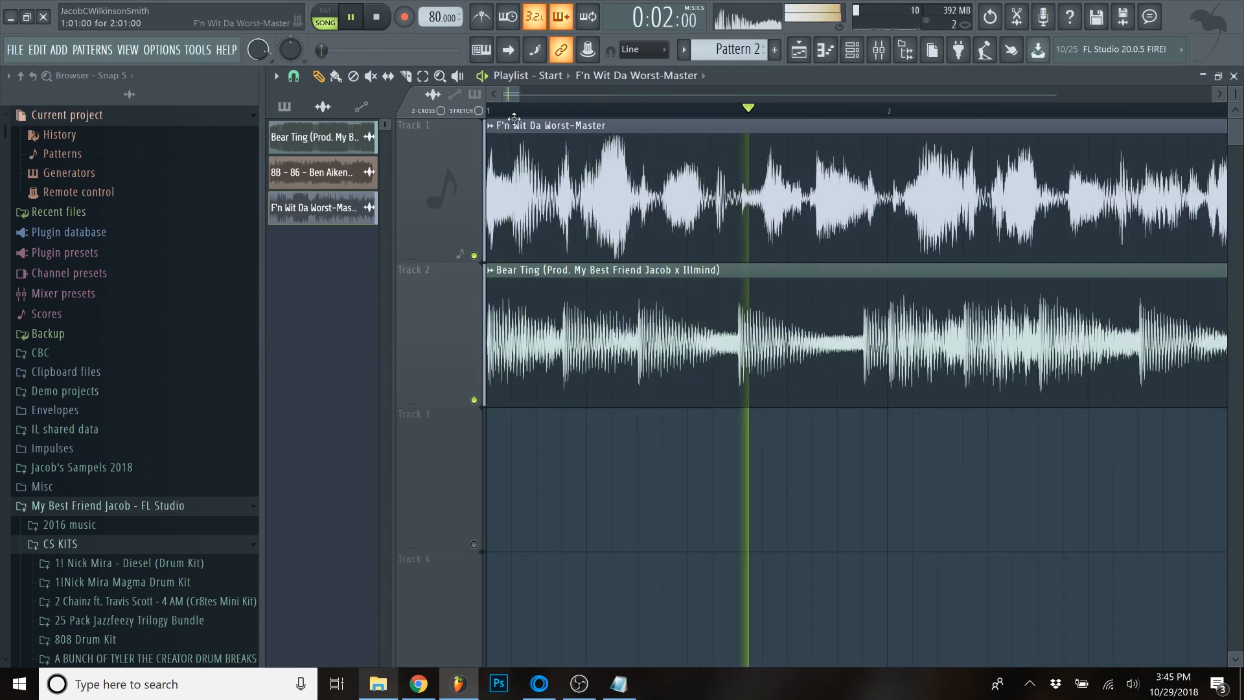
{"action": "key", "text": "space"}
{"action": "key", "text": "space"}
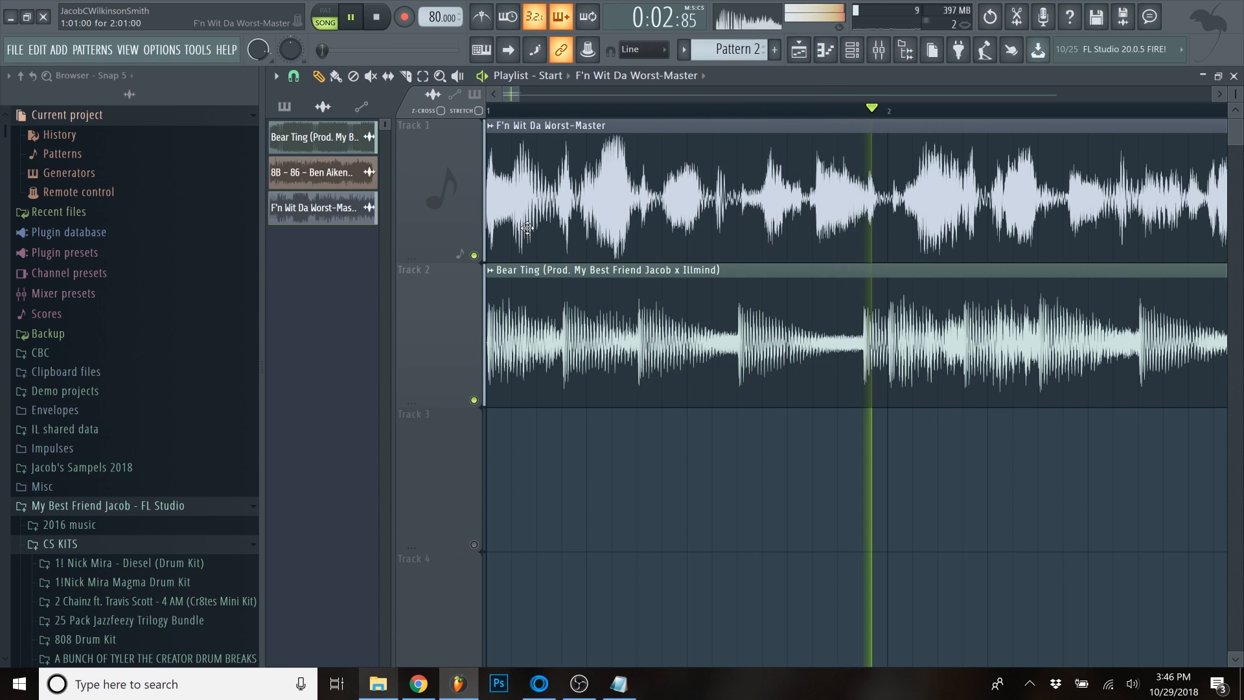
{"action": "key", "text": "space"}
{"action": "scroll", "coordinate": [541, 231], "scroll_direction": "down", "scroll_amount": 5}
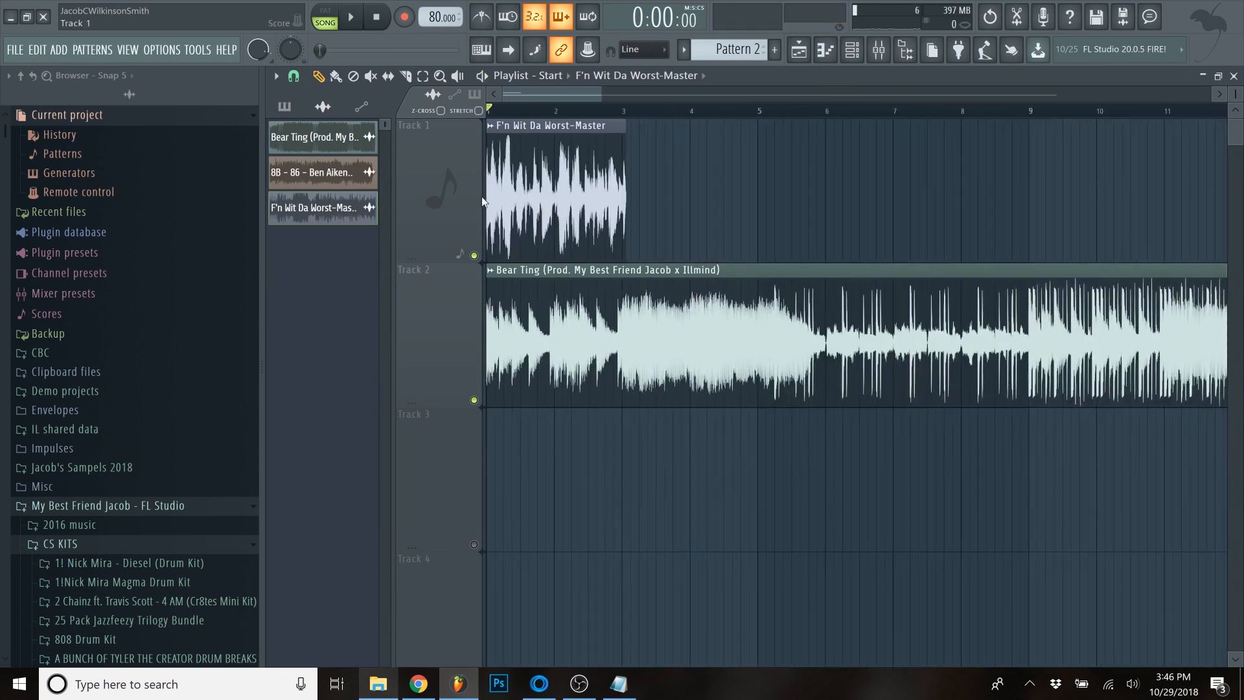
- Try the loop clip near bar 9 over the Bear Ting beat and fit its length to exactly two bars
{"action": "left_click_drag", "start_coordinate": [540, 194], "coordinate": [832, 194]}
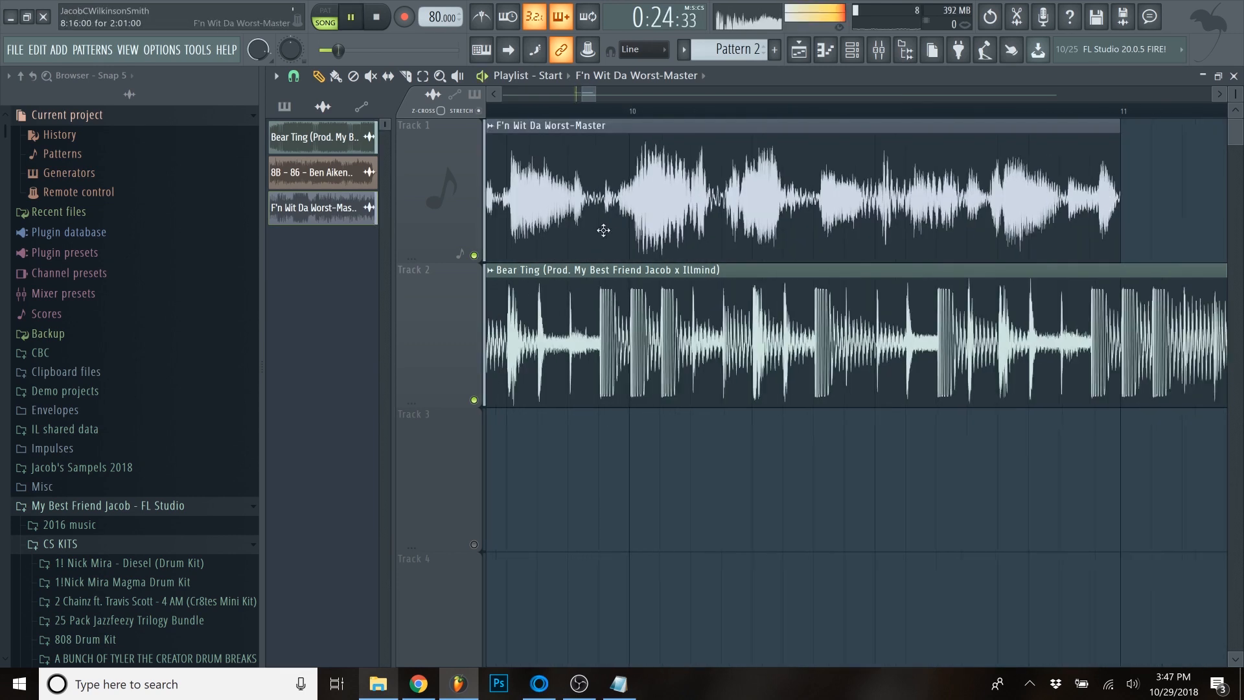
{"action": "scroll", "coordinate": [509, 172], "scroll_direction": "up", "scroll_amount": 5}
{"action": "scroll", "coordinate": [580, 159], "scroll_direction": "down", "scroll_amount": 7}
{"action": "left_click_drag", "start_coordinate": [592, 96], "coordinate": [584, 98]}
{"action": "scroll", "coordinate": [593, 138], "scroll_direction": "up", "scroll_amount": 5}
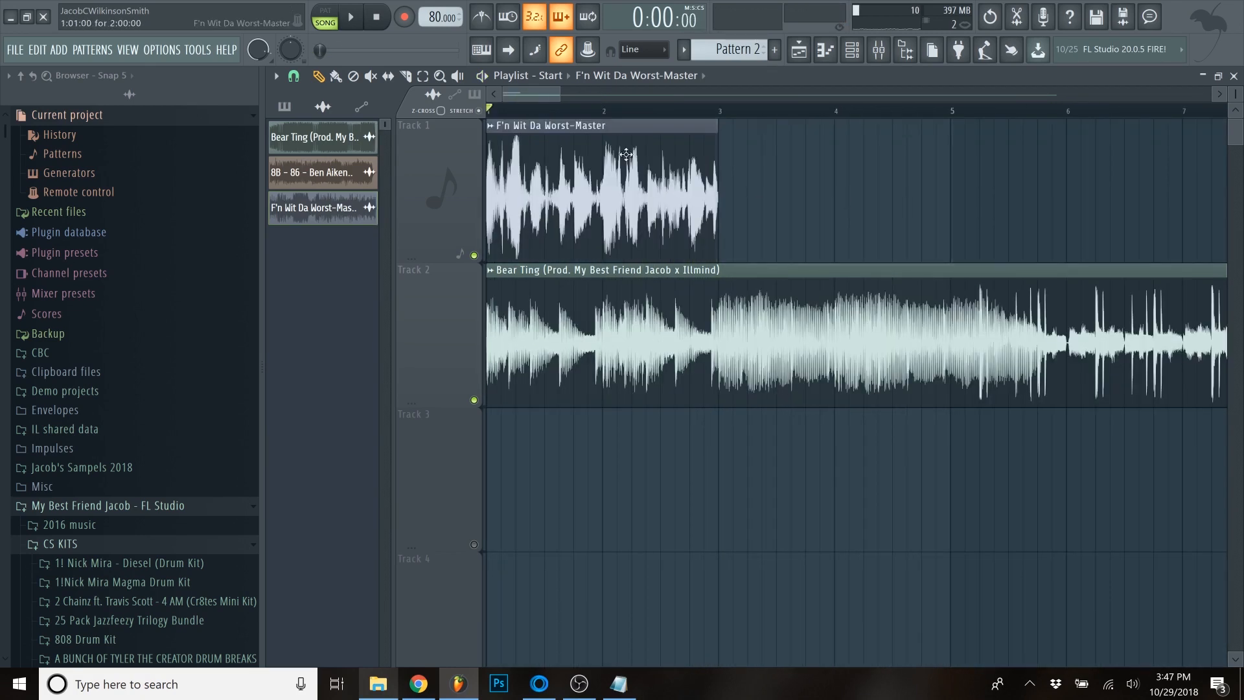
- Move the two-bar loop clip to bar 9 of Track 1 and play both tracks from there
{"action": "left_click_drag", "start_coordinate": [526, 161], "coordinate": [949, 195]}
{"action": "scroll", "coordinate": [998, 181], "scroll_direction": "down", "scroll_amount": 3}
{"action": "scroll", "coordinate": [900, 195], "scroll_direction": "up", "scroll_amount": 5}
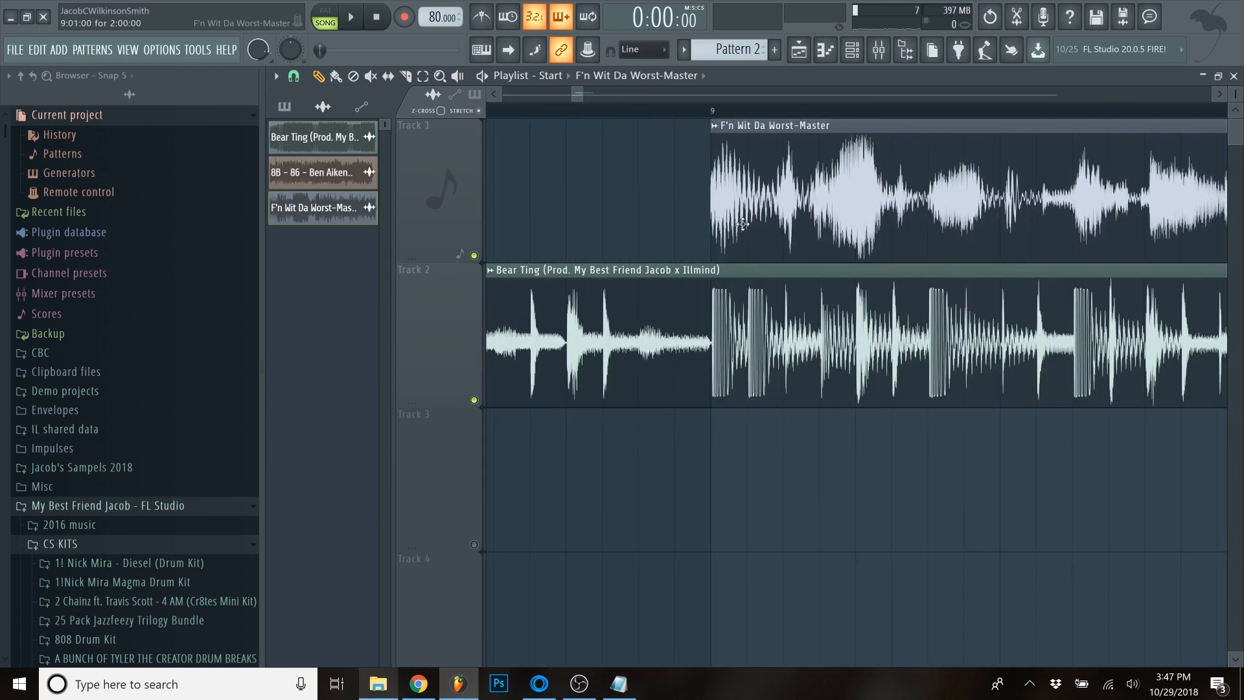
{"action": "left_click", "coordinate": [710, 112]}
{"action": "scroll", "coordinate": [712, 139], "scroll_direction": "down", "scroll_amount": 3}
{"action": "key", "text": "space"}
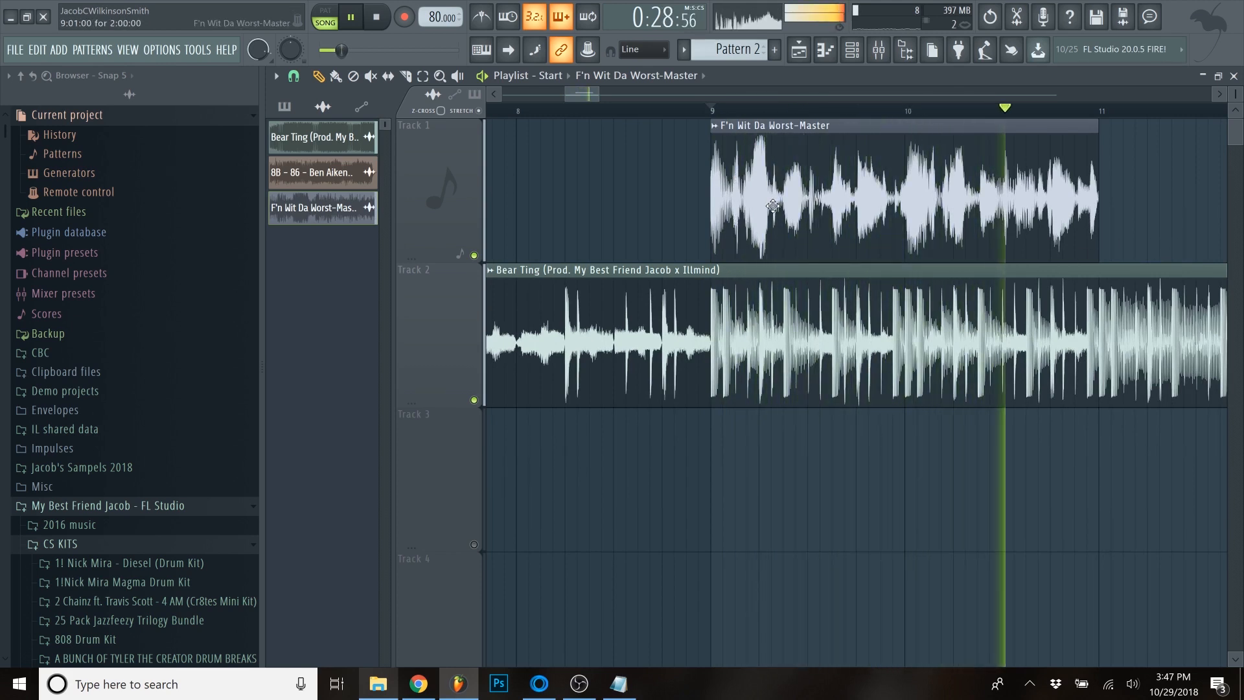
{"action": "key", "text": "space"}
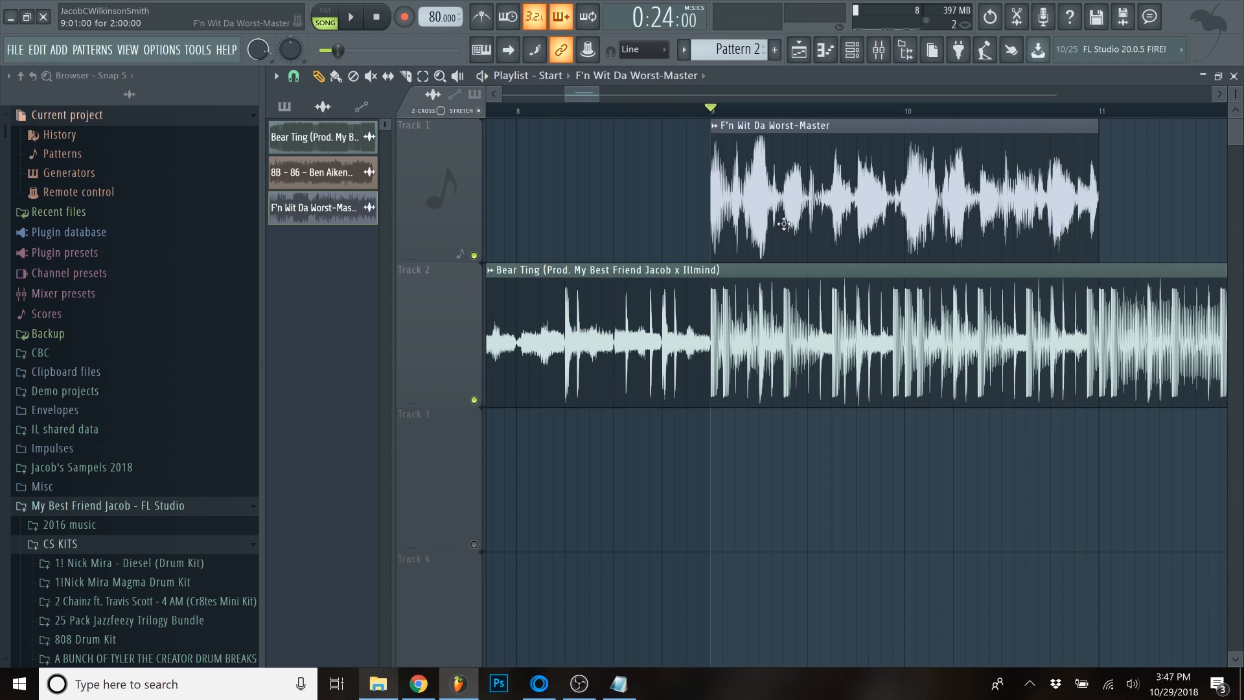
{"action": "scroll", "coordinate": [763, 212], "scroll_direction": "down", "scroll_amount": 1}
{"action": "scroll", "coordinate": [821, 243], "scroll_direction": "up", "scroll_amount": 2}
{"action": "scroll", "coordinate": [1116, 240], "scroll_direction": "down", "scroll_amount": 2}
{"action": "scroll", "coordinate": [998, 223], "scroll_direction": "up", "scroll_amount": 2}
{"action": "scroll", "coordinate": [879, 207], "scroll_direction": "down", "scroll_amount": 3}
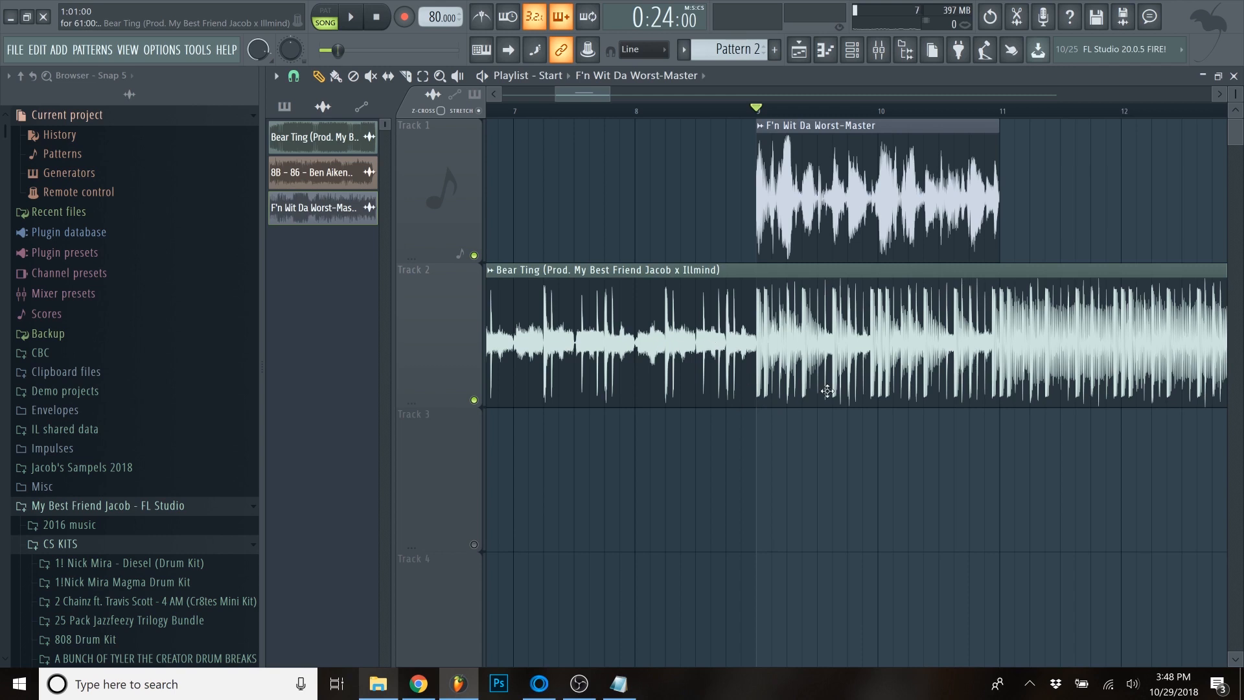
{"action": "scroll", "coordinate": [826, 390], "scroll_direction": "down", "scroll_amount": 3}
{"action": "left_click_drag", "start_coordinate": [633, 96], "coordinate": [641, 97]}
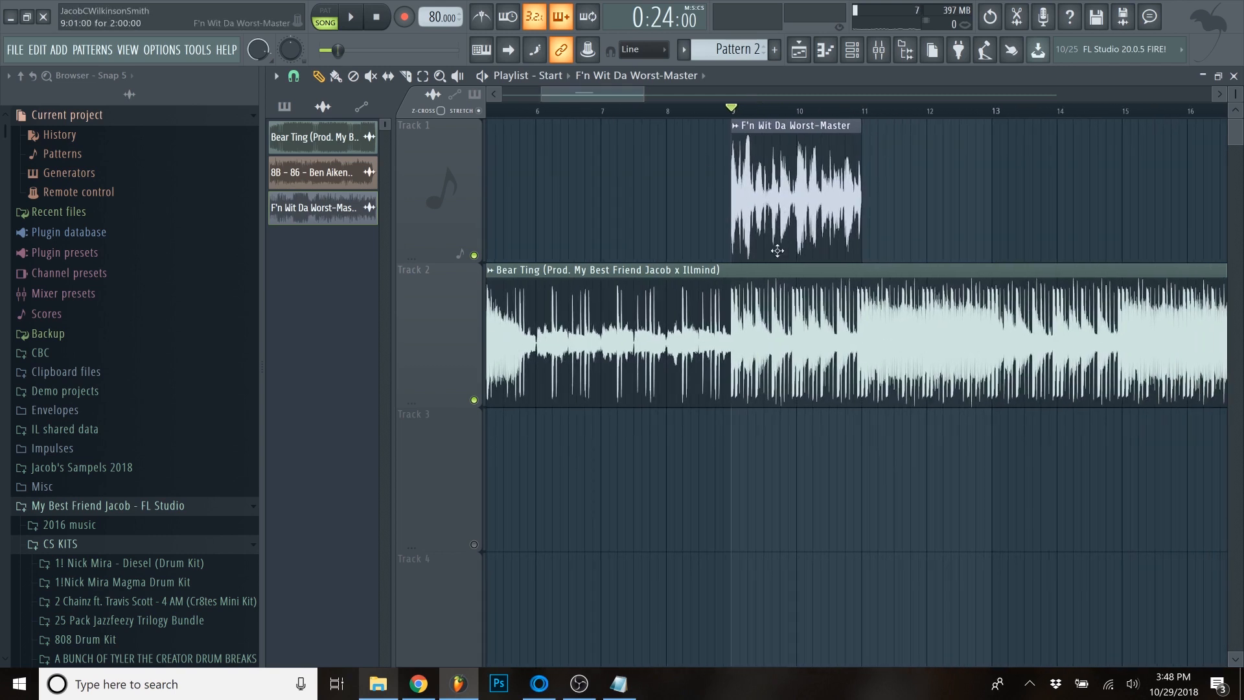
{"action": "scroll", "coordinate": [778, 251], "scroll_direction": "up", "scroll_amount": 3}
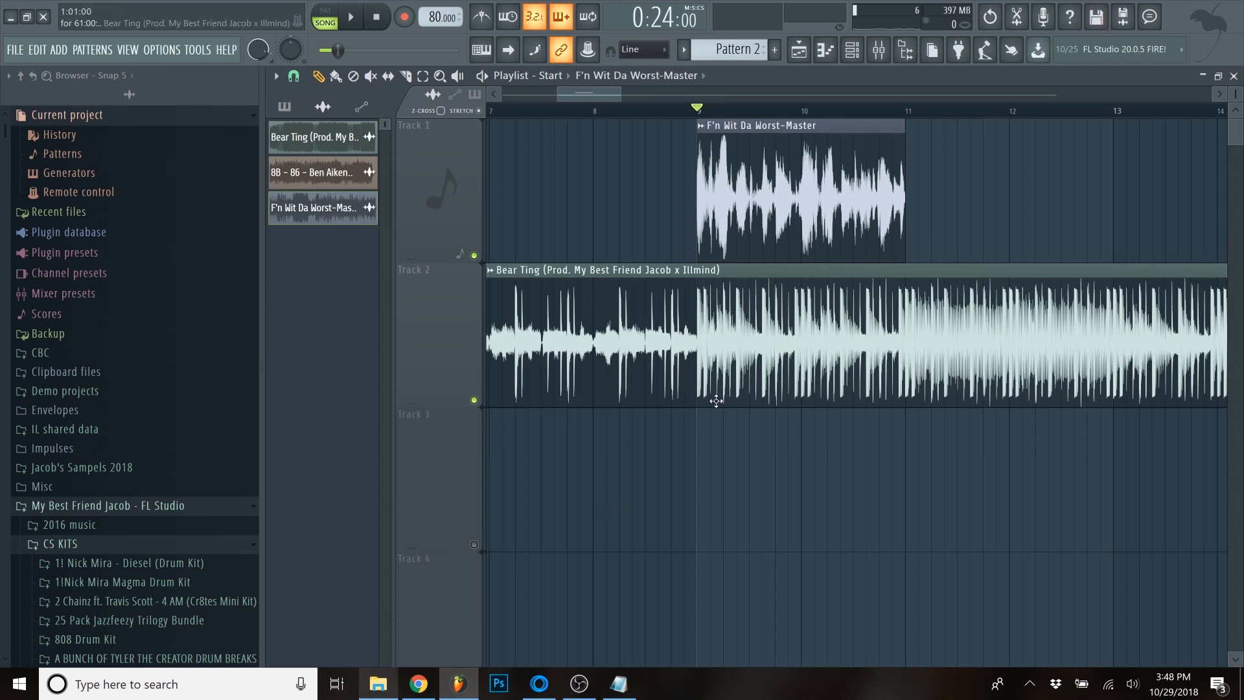
- View the key analysis in Mixed In Key, check the key of F'n Wit Da Worst on Tracklib, and return to FL Studio
{"action": "left_click", "coordinate": [539, 684]}
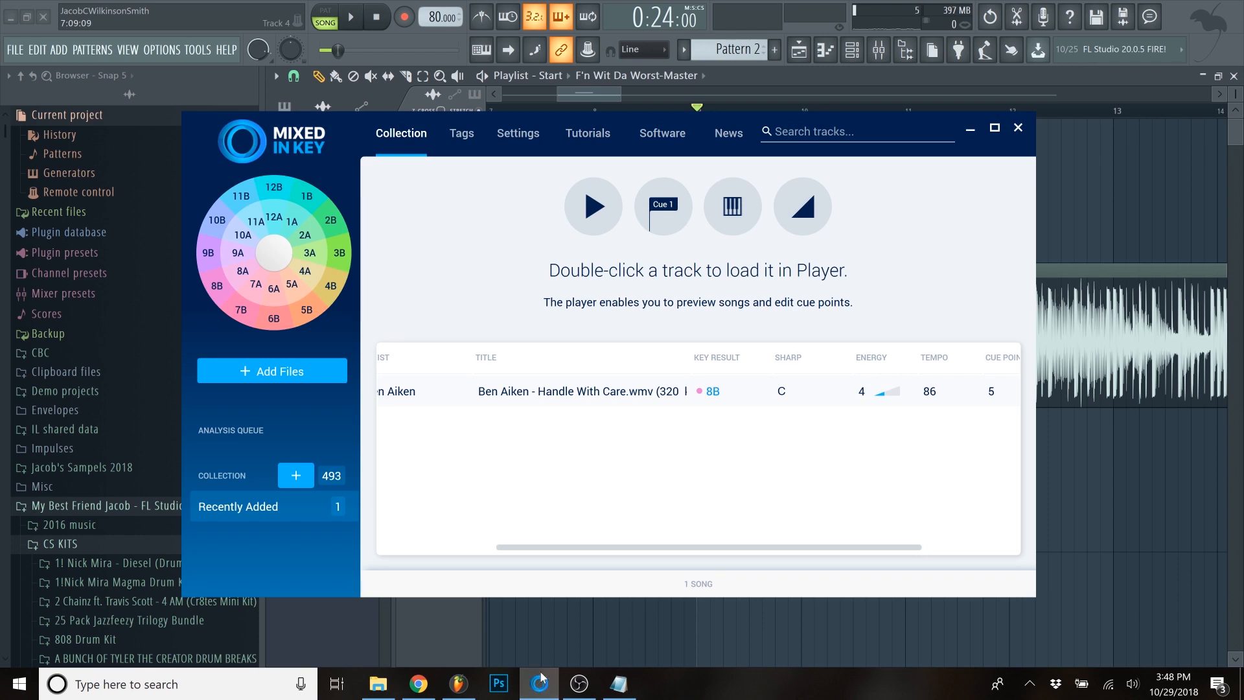
{"action": "left_click", "coordinate": [541, 683]}
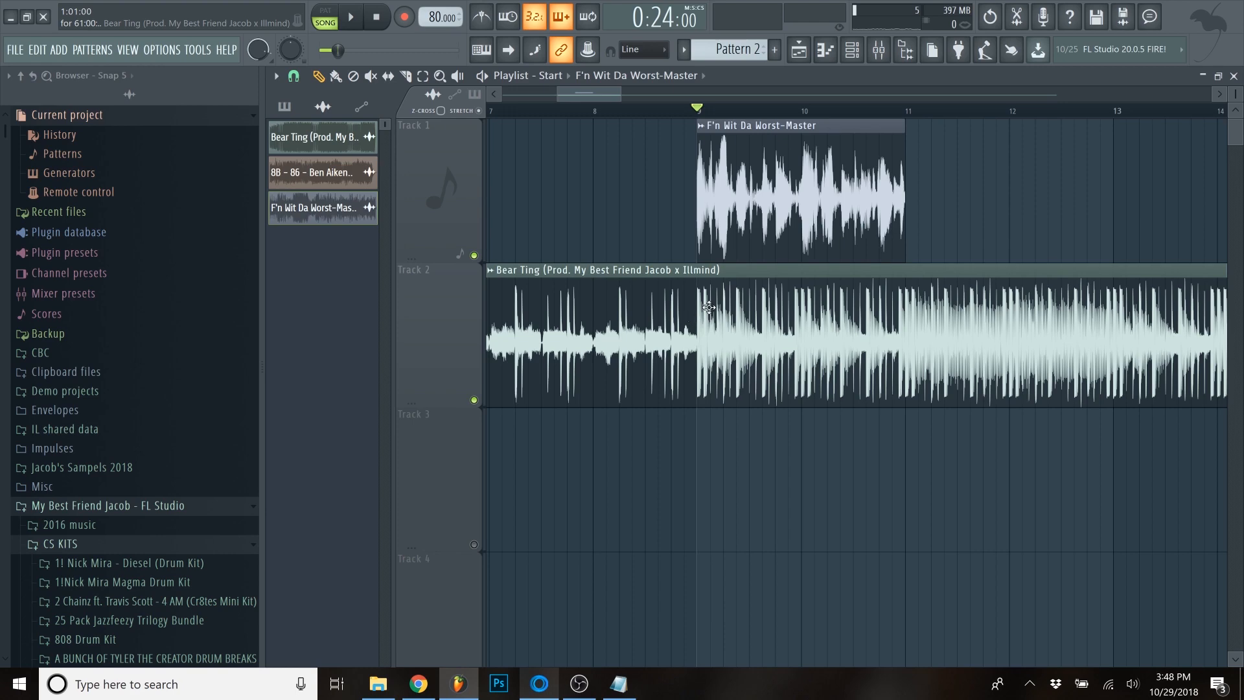
{"action": "scroll", "coordinate": [708, 307], "scroll_direction": "up", "scroll_amount": 2}
{"action": "left_click", "coordinate": [419, 683]}
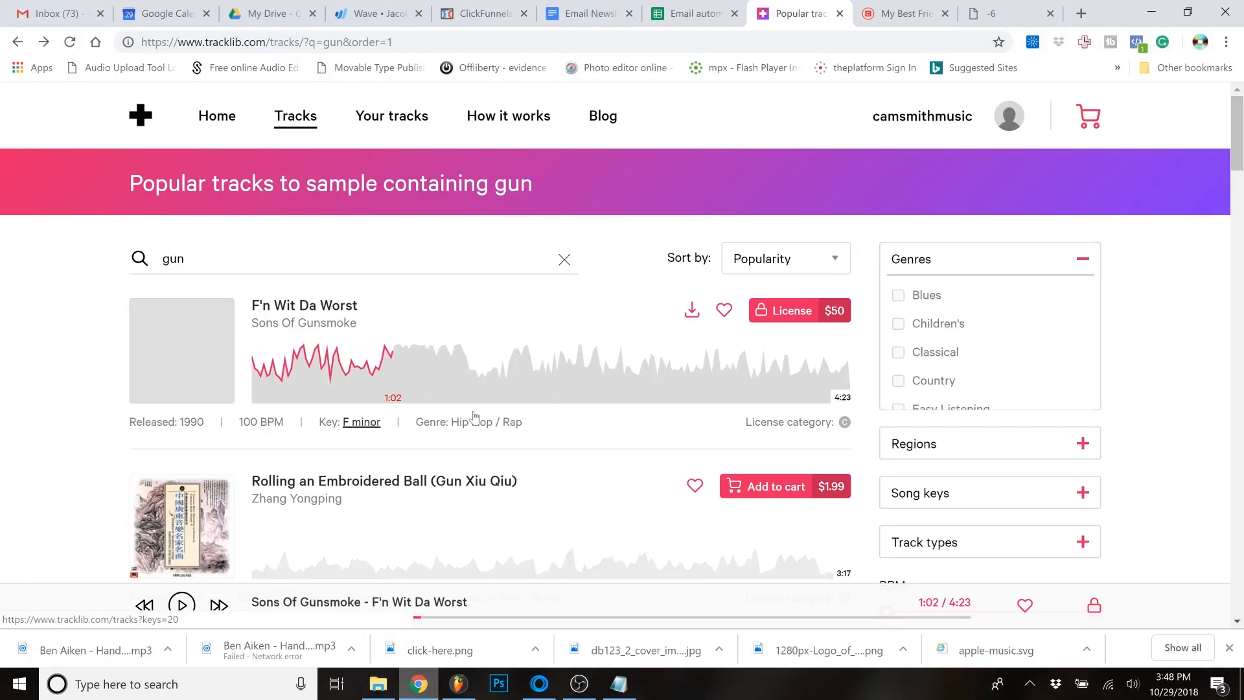
{"action": "left_click", "coordinate": [1152, 13]}
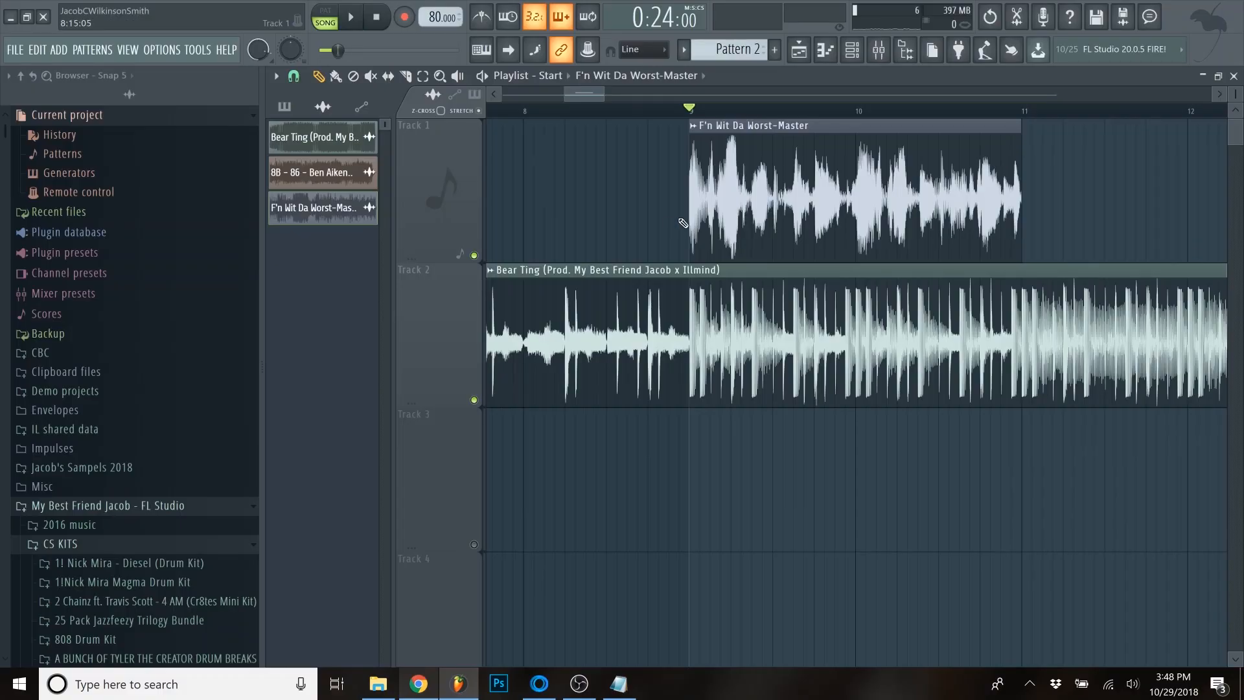
- Raise the F'n Wit Da Worst-Master clip's time-stretching pitch by 100 cents and play it against the beat from bar 9
{"action": "scroll", "coordinate": [750, 205], "scroll_direction": "up", "scroll_amount": 2}
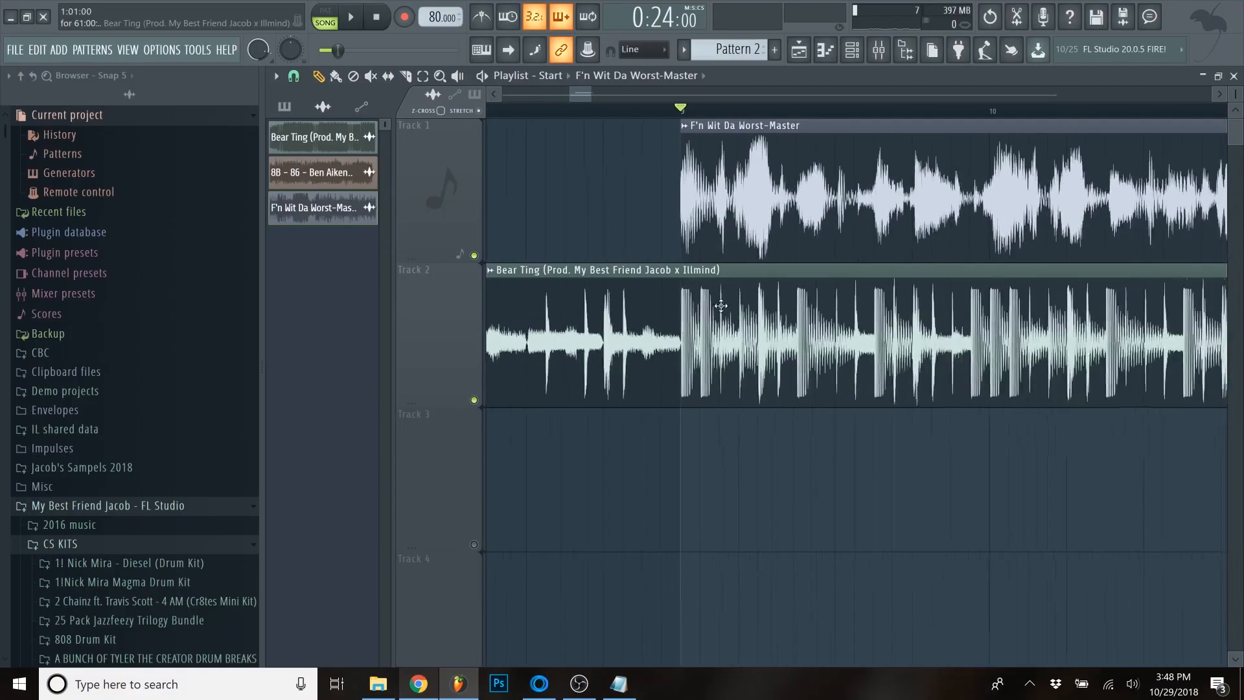
{"action": "scroll", "coordinate": [750, 206], "scroll_direction": "down", "scroll_amount": 3}
{"action": "double_click", "coordinate": [749, 208]}
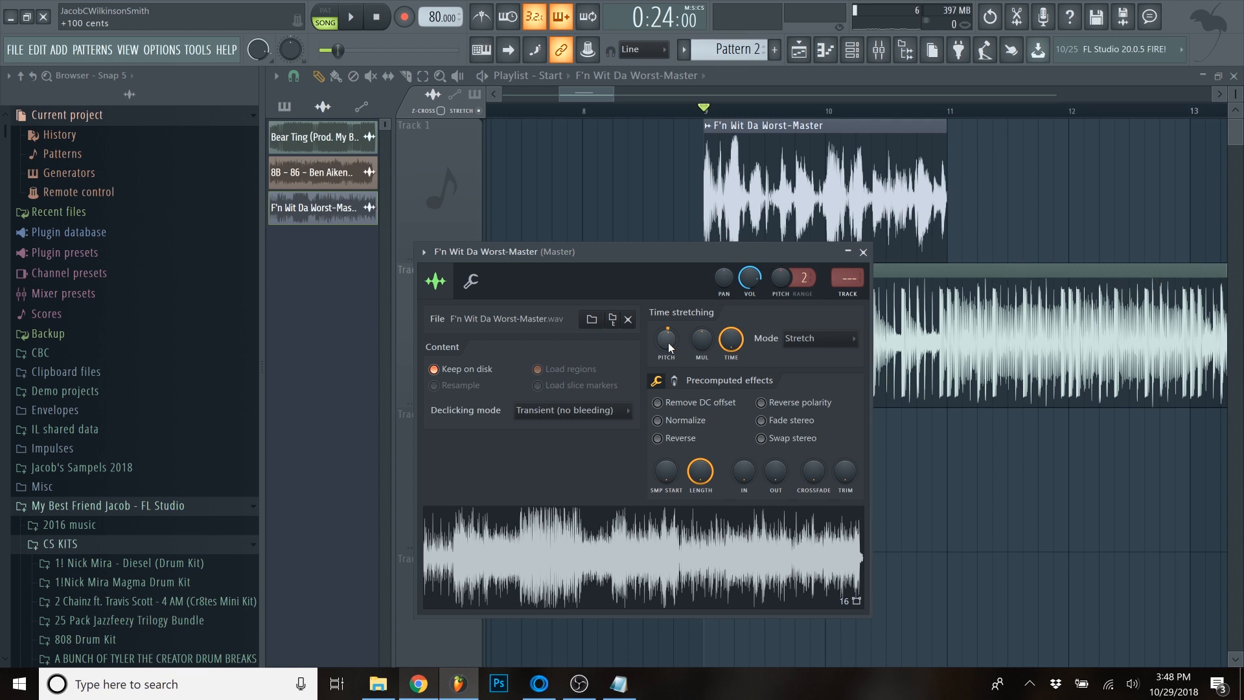
{"action": "key", "text": "space"}
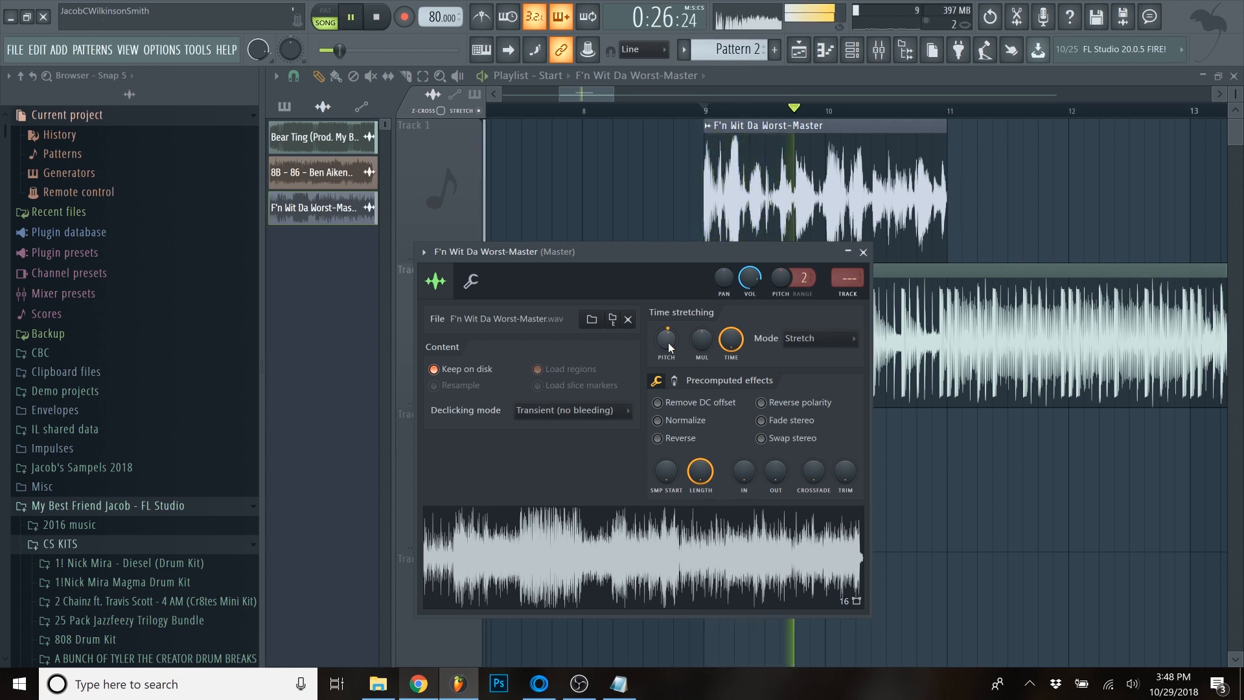
{"action": "key", "text": "space"}
- Raise the loop's pitch further in small steps, playing it with the beat after each, and move its settings window off the loop clip
{"action": "scroll", "coordinate": [667, 342], "scroll_direction": "up", "scroll_amount": 1}
{"action": "key", "text": "space"}
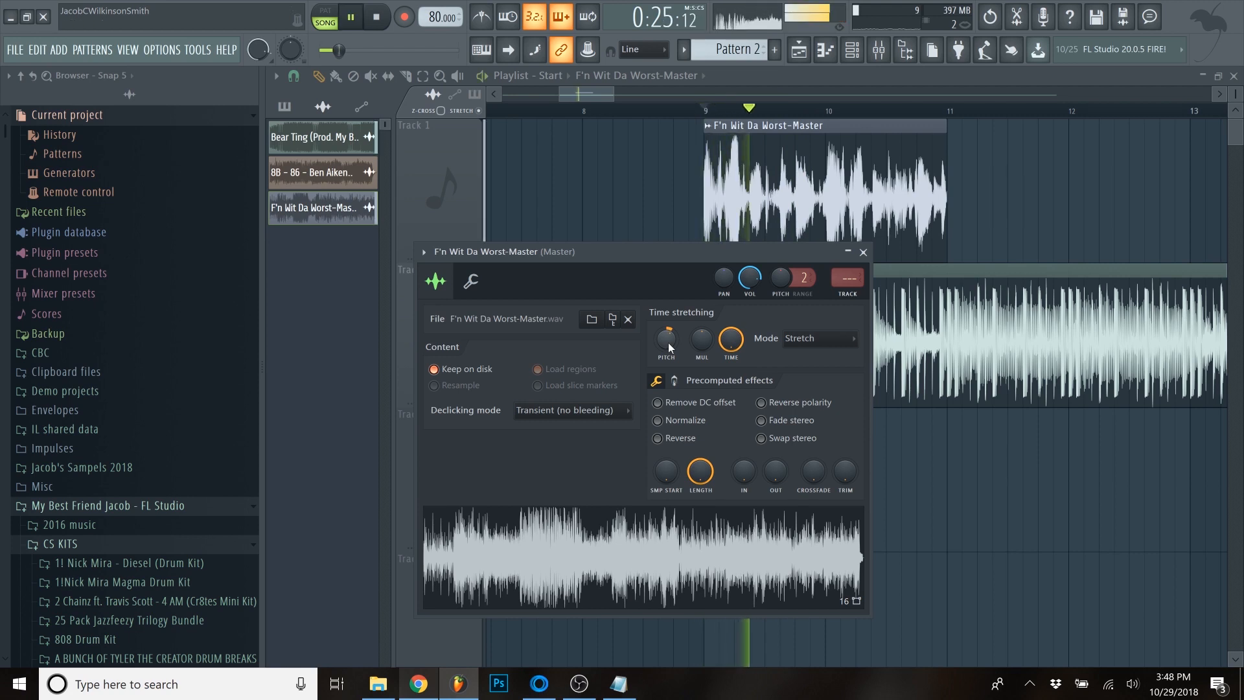
{"action": "key", "text": "space"}
{"action": "scroll", "coordinate": [667, 342], "scroll_direction": "up", "scroll_amount": 1}
{"action": "key", "text": "space"}
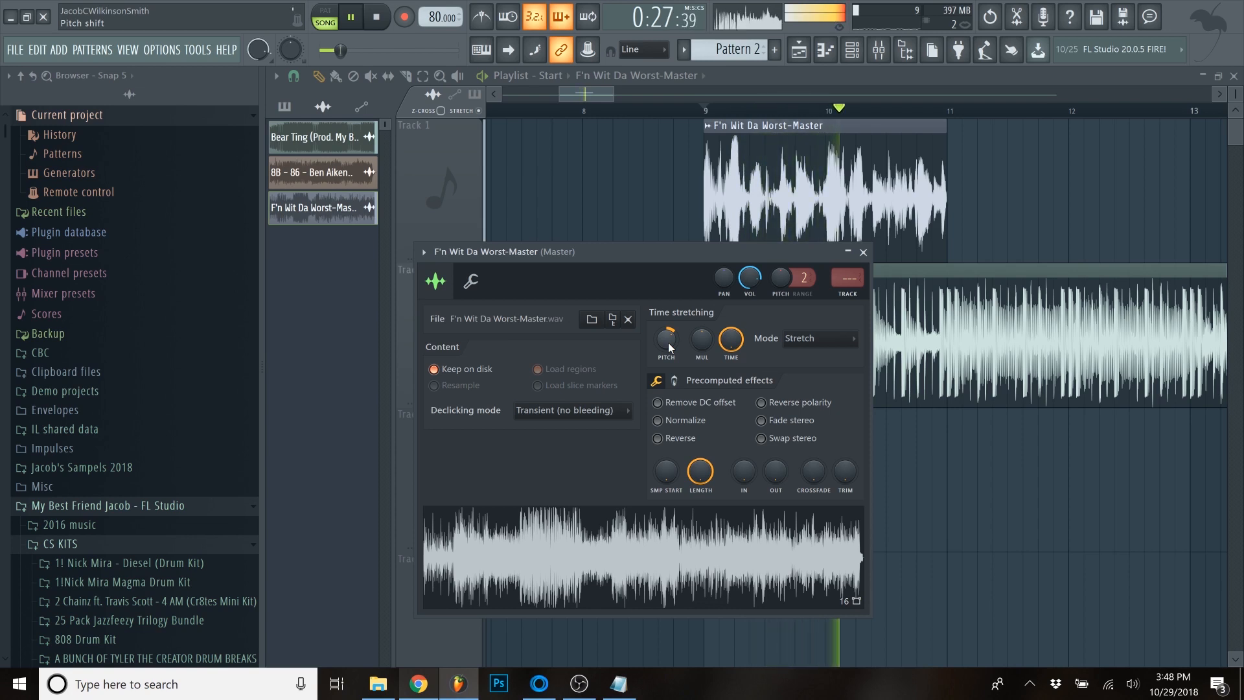
{"action": "key", "text": "space"}
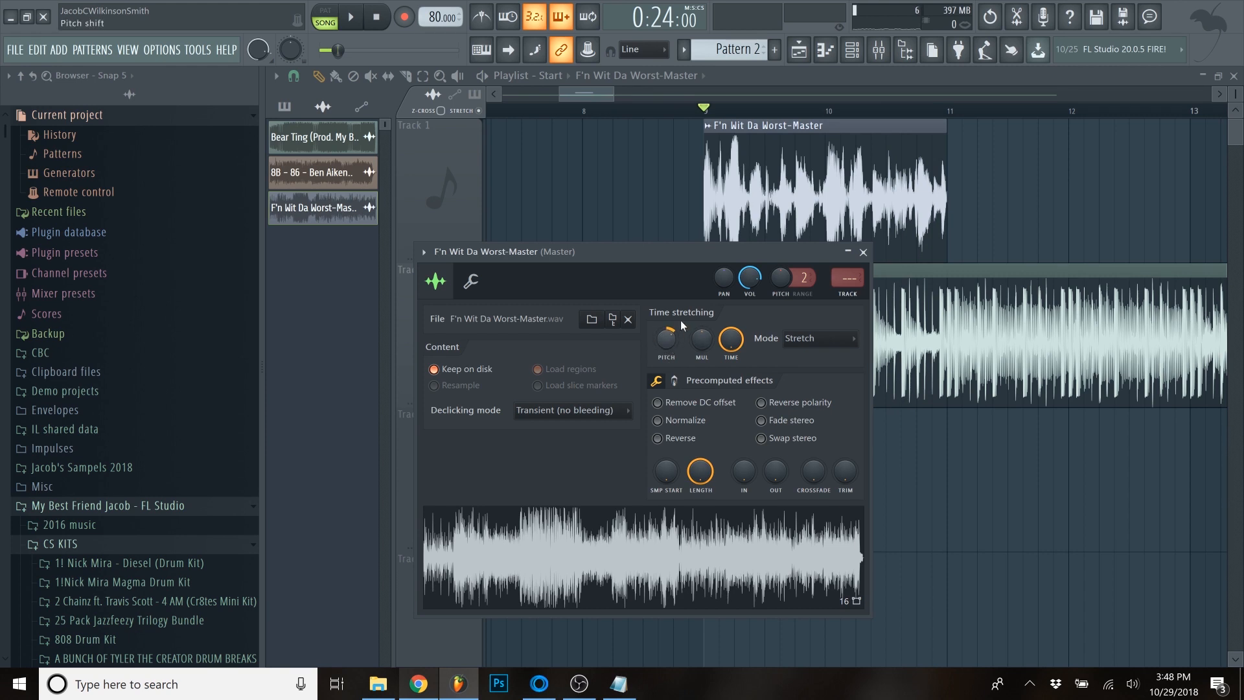
{"action": "left_click_drag", "start_coordinate": [716, 258], "coordinate": [915, 316]}
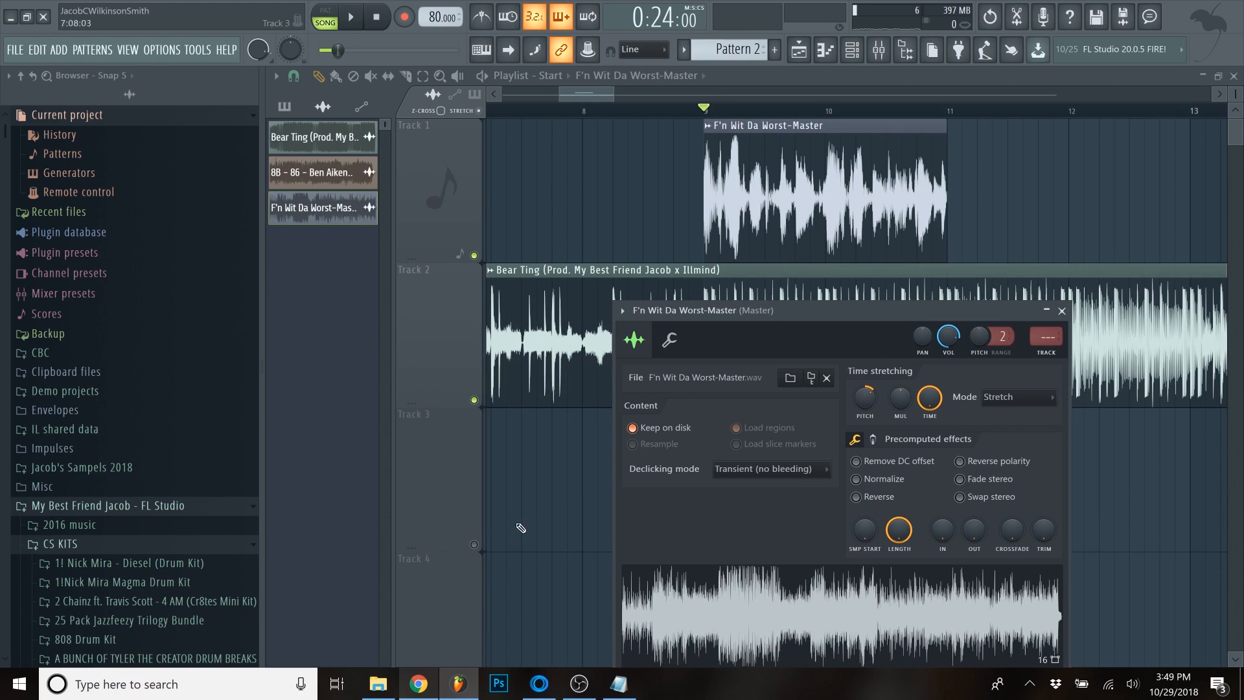
- Set the loop's channel pitch range to 12, lower its channel pitch slightly, and play it against the beat from bar 9
{"action": "left_click_drag", "start_coordinate": [776, 310], "coordinate": [812, 355]}
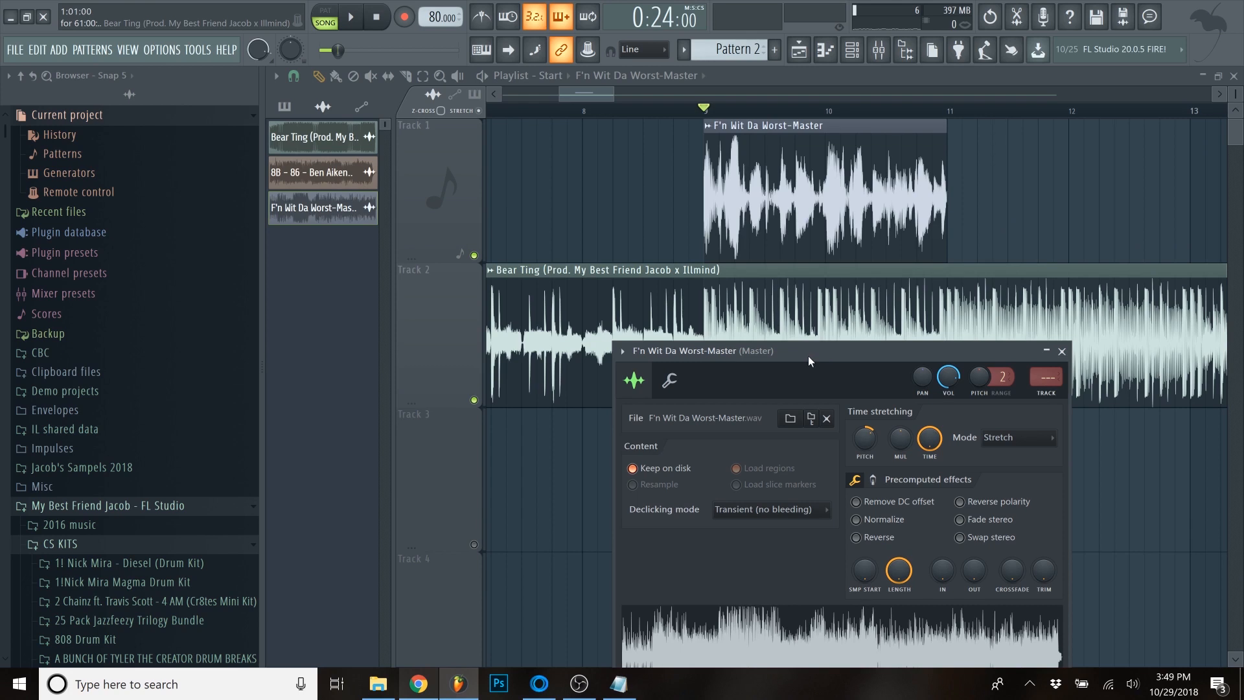
{"action": "left_click_drag", "start_coordinate": [810, 354], "coordinate": [811, 328]}
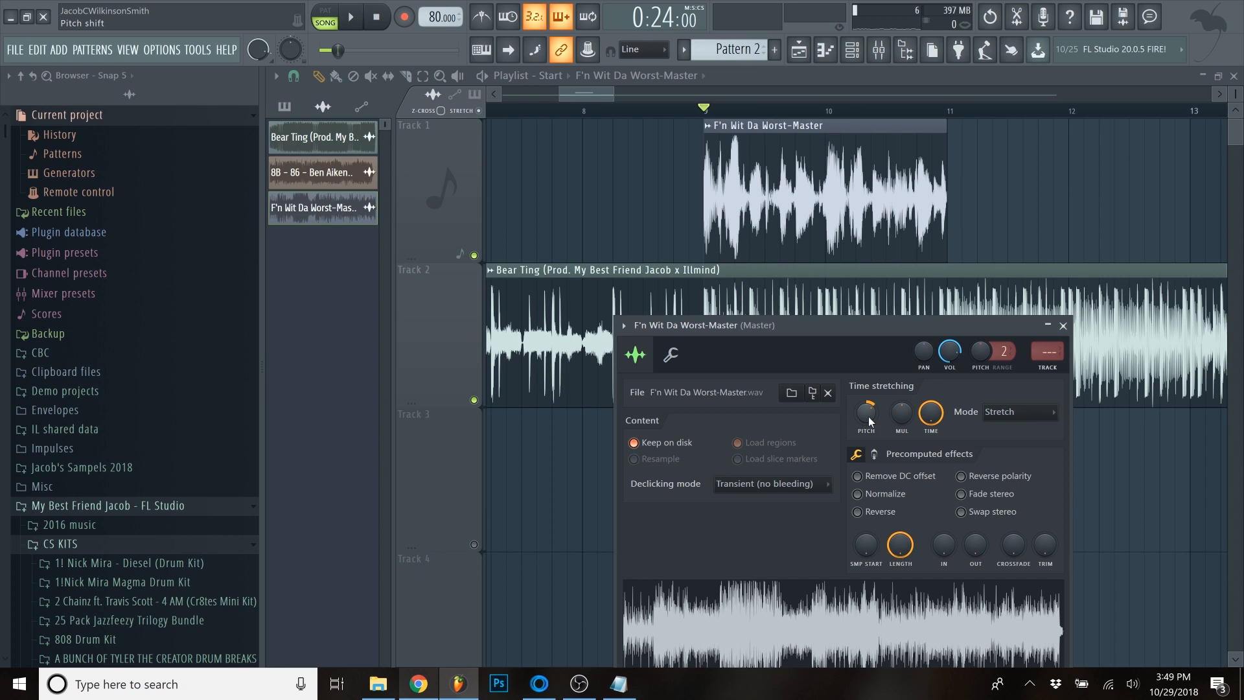
{"action": "left_click_drag", "start_coordinate": [892, 322], "coordinate": [861, 332]}
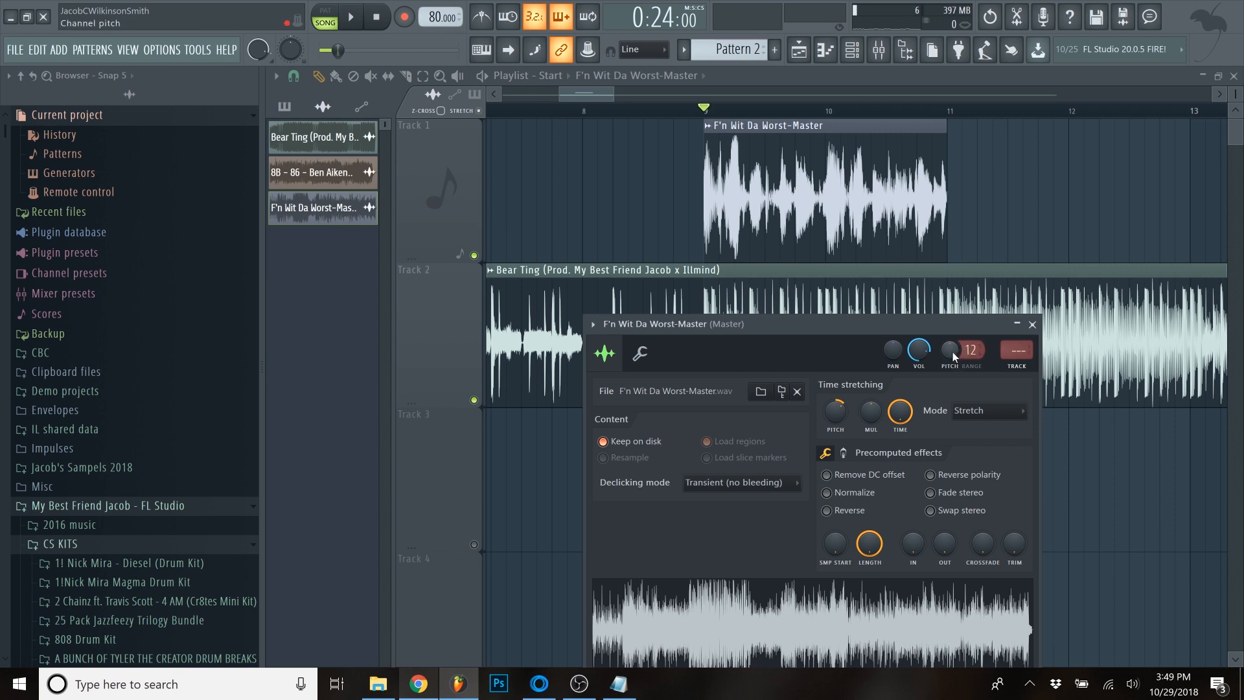
{"action": "left_click_drag", "start_coordinate": [952, 352], "coordinate": [953, 362]}
{"action": "key", "text": "space"}
{"action": "key", "text": "space"}
{"action": "key", "text": "space"}
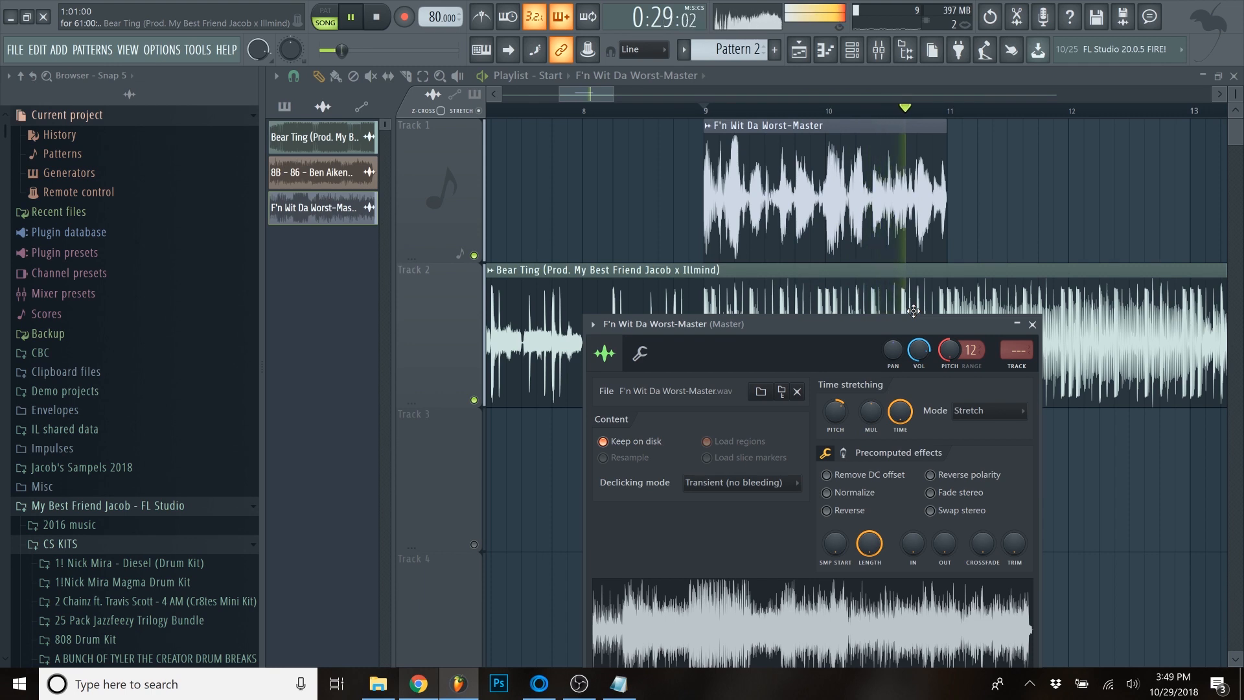
{"action": "key", "text": "space"}
- Move the loop clip further along Track 1 to bar 18 and place the playhead just before it at bar 17
{"action": "left_click", "coordinate": [705, 201]}
{"action": "scroll", "coordinate": [705, 201], "scroll_direction": "down", "scroll_amount": 6}
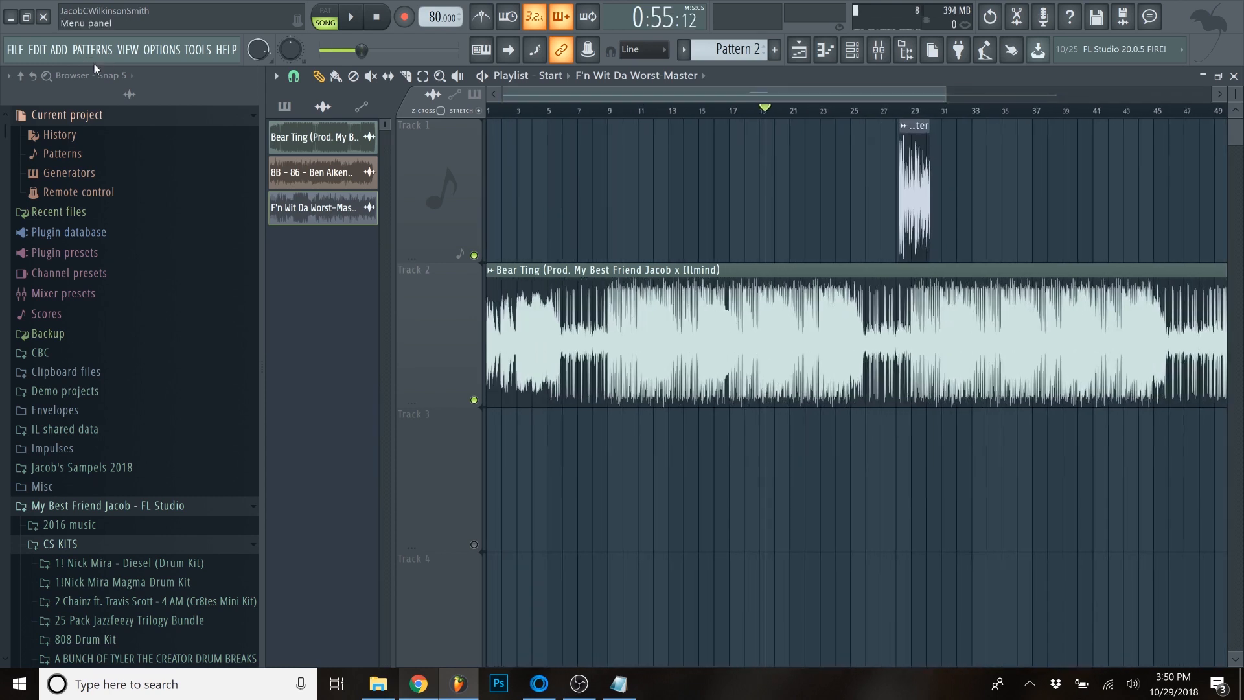
{"action": "left_click", "coordinate": [733, 114]}
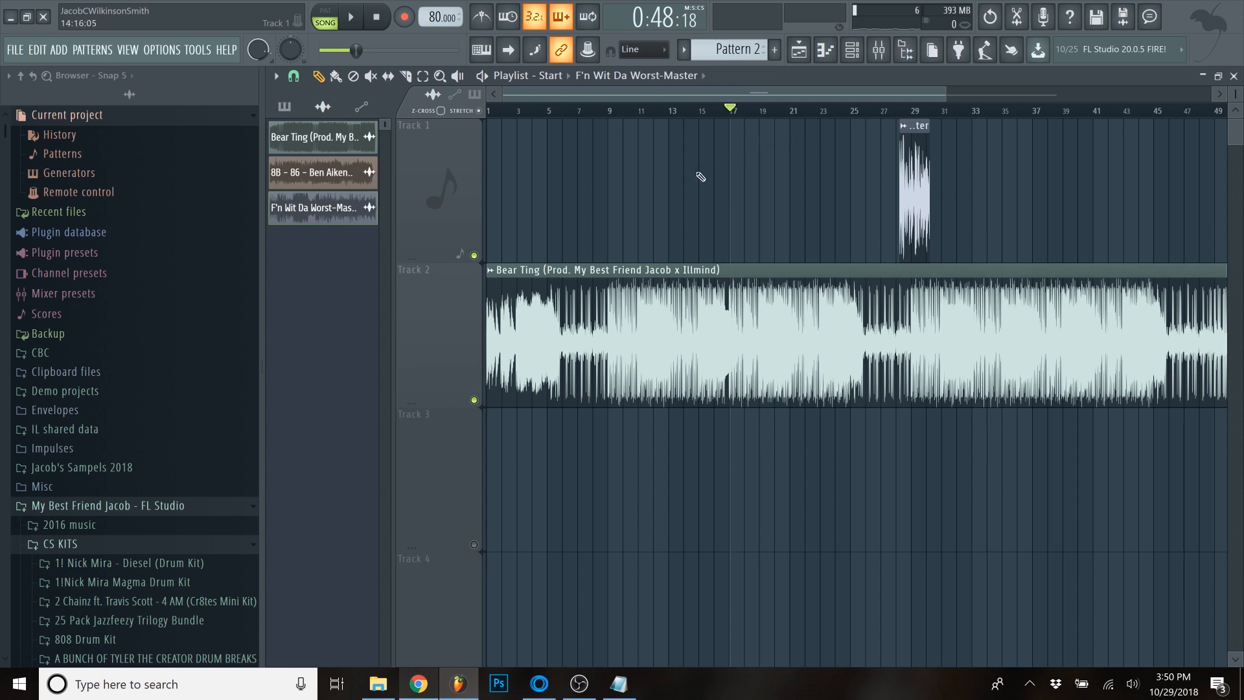
{"action": "scroll", "coordinate": [701, 223], "scroll_direction": "up", "scroll_amount": 4}
{"action": "scroll", "coordinate": [754, 241], "scroll_direction": "down", "scroll_amount": 5}
{"action": "left_click_drag", "start_coordinate": [904, 175], "coordinate": [776, 175]}
{"action": "scroll", "coordinate": [714, 175], "scroll_direction": "up", "scroll_amount": 5}
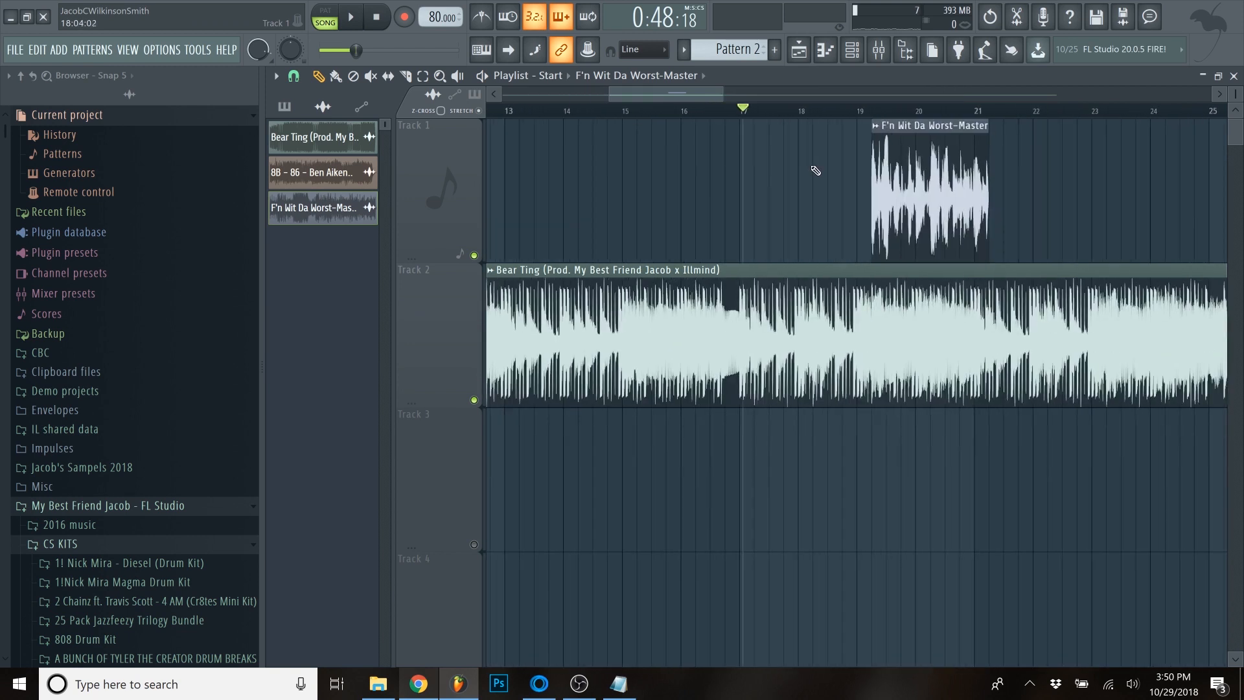
{"action": "scroll", "coordinate": [800, 189], "scroll_direction": "down", "scroll_amount": 2}
{"action": "scroll", "coordinate": [741, 172], "scroll_direction": "up", "scroll_amount": 5}
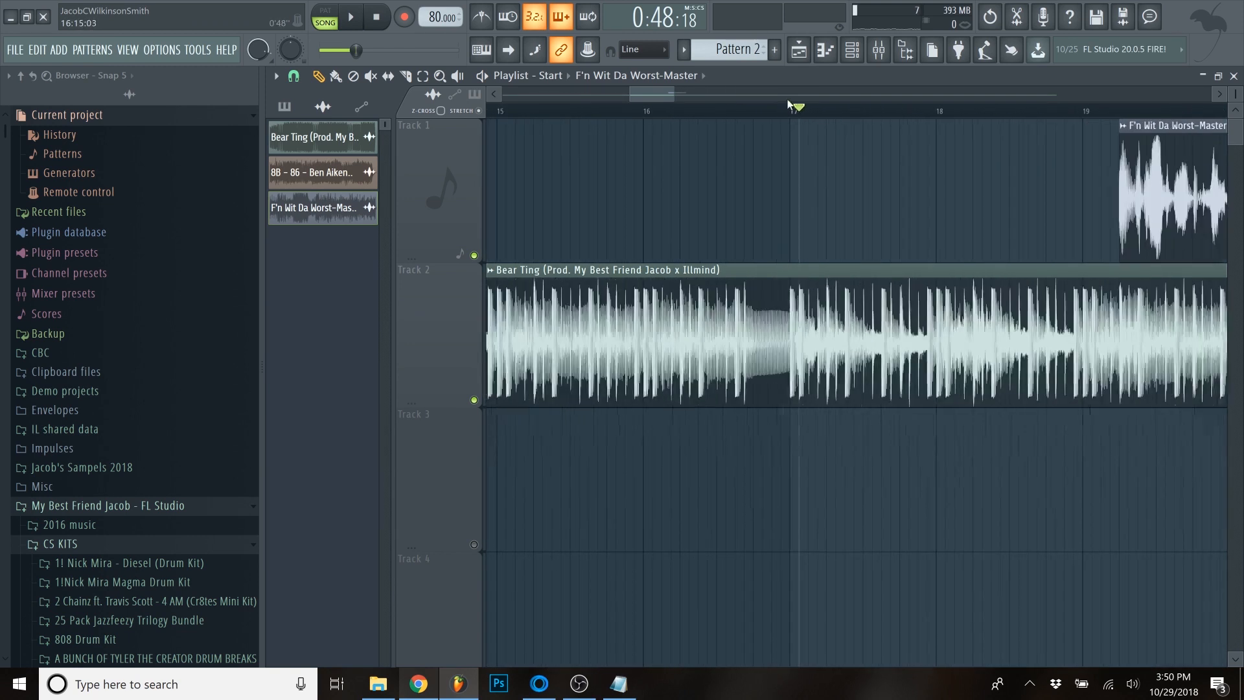
{"action": "left_click_drag", "start_coordinate": [798, 108], "coordinate": [647, 107]}
{"action": "scroll", "coordinate": [721, 188], "scroll_direction": "down", "scroll_amount": 3}
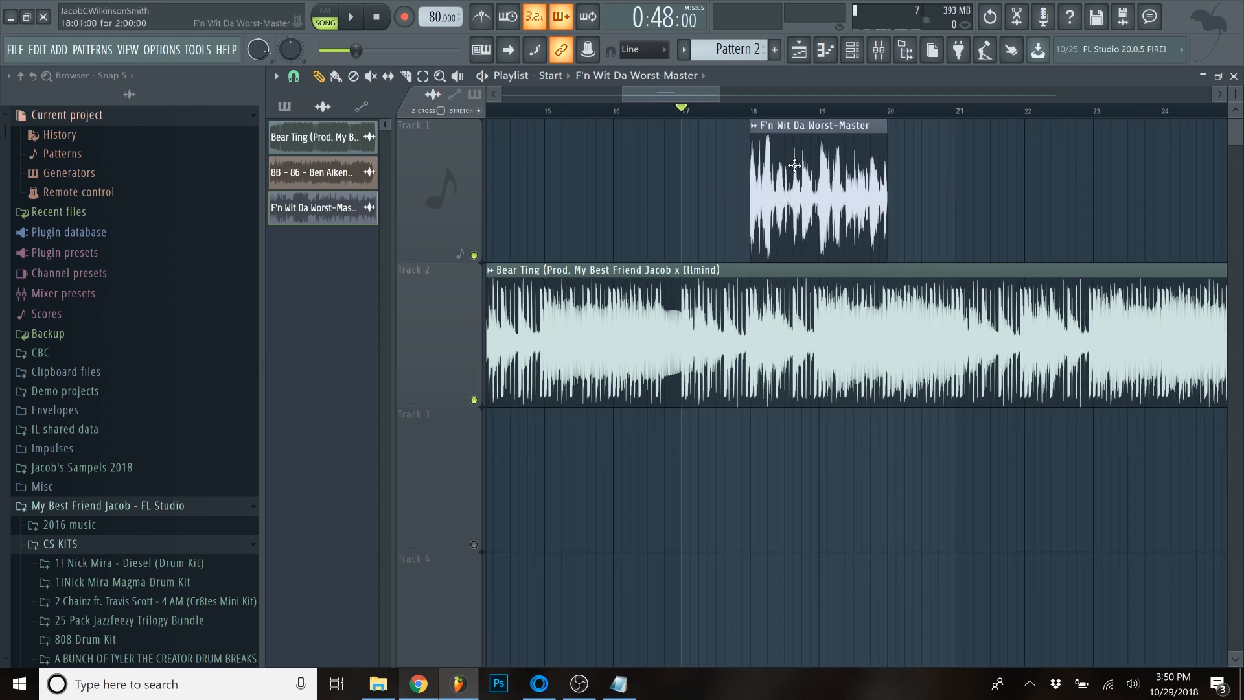
{"action": "scroll", "coordinate": [698, 192], "scroll_direction": "down", "scroll_amount": 3}
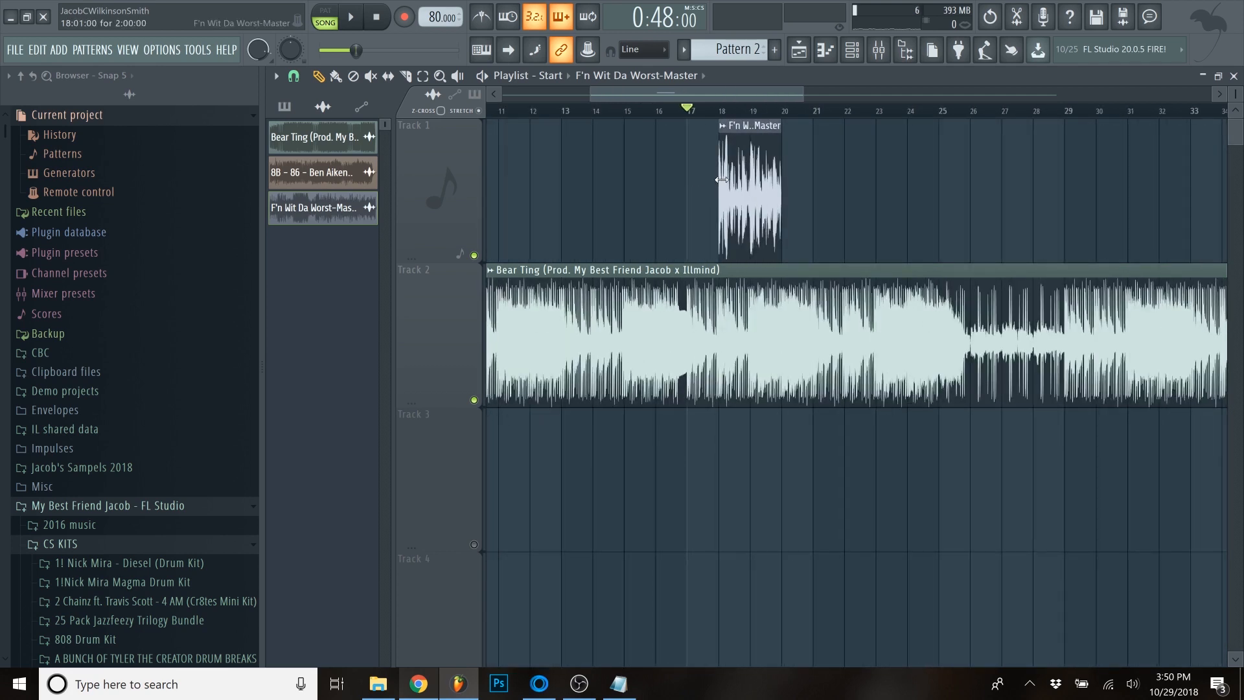
- Try the loop clip at several positions between bars 16 and 30 of Track 1 while auditioning the beat from different bars
{"action": "left_click_drag", "start_coordinate": [748, 169], "coordinate": [1116, 169]}
{"action": "left_click", "coordinate": [972, 109]}
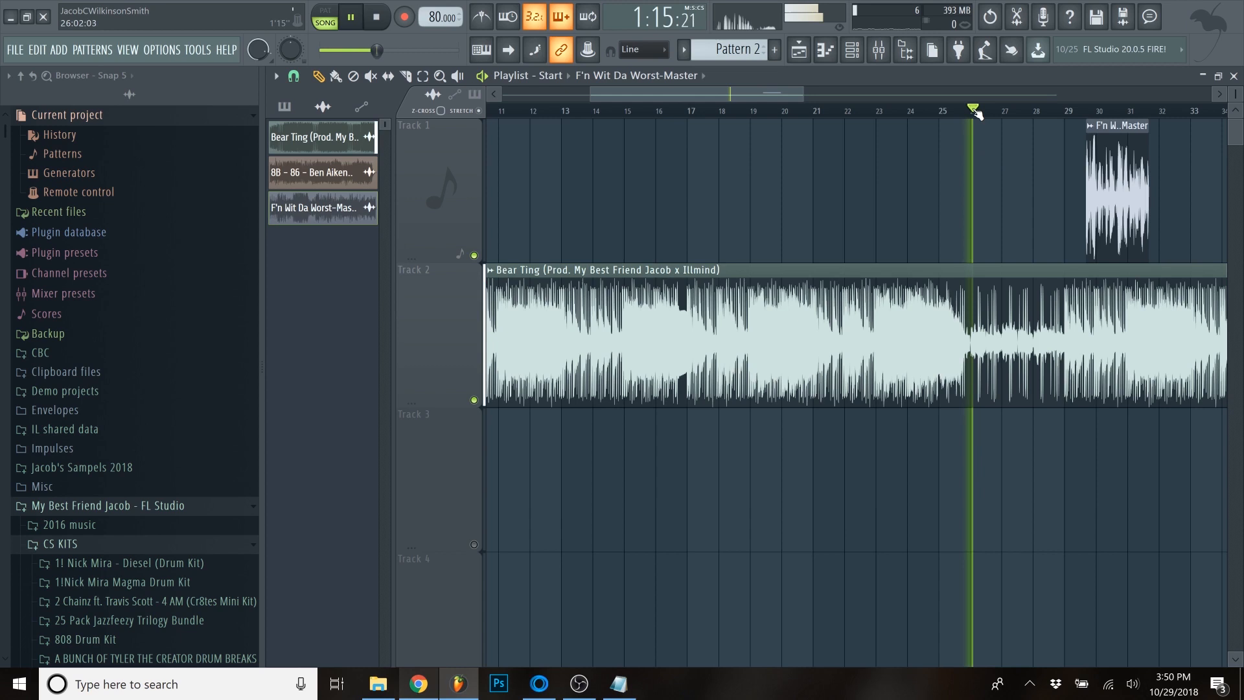
{"action": "scroll", "coordinate": [977, 172], "scroll_direction": "down", "scroll_amount": 3}
{"action": "left_click_drag", "start_coordinate": [1062, 130], "coordinate": [824, 130]}
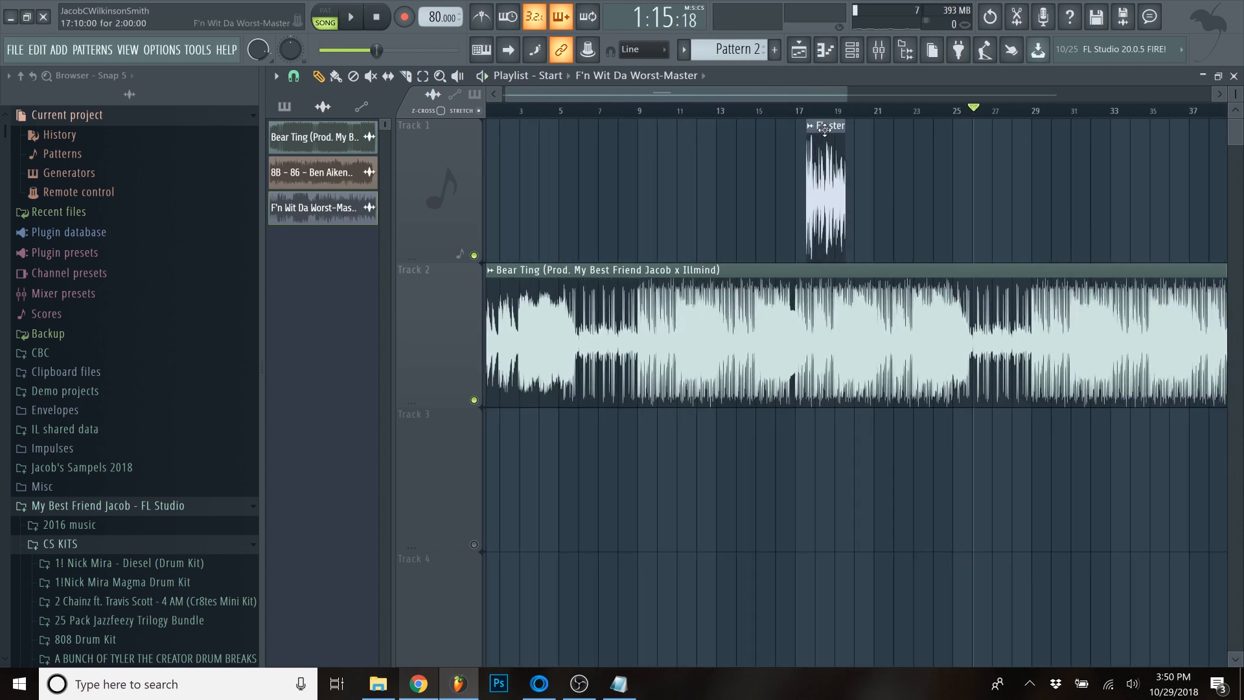
{"action": "left_click", "coordinate": [642, 109]}
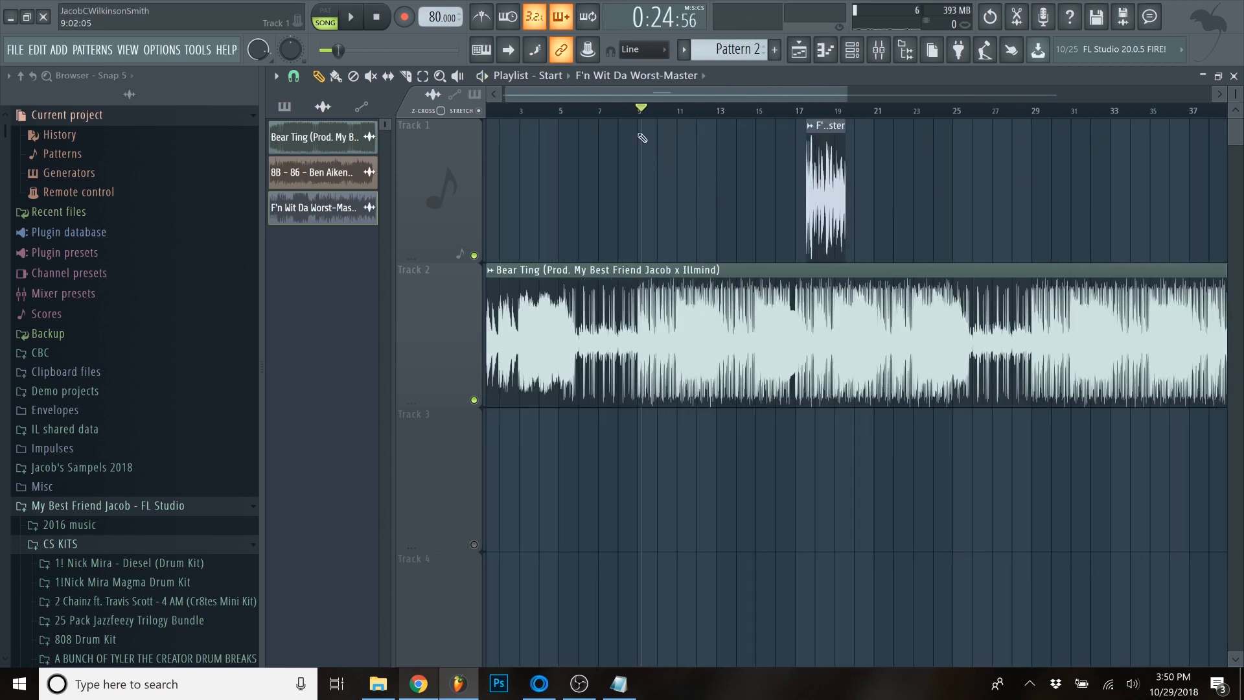
{"action": "scroll", "coordinate": [672, 186], "scroll_direction": "up", "scroll_amount": 2}
{"action": "scroll", "coordinate": [703, 193], "scroll_direction": "down", "scroll_amount": 2}
{"action": "left_click_drag", "start_coordinate": [810, 149], "coordinate": [784, 150]}
{"action": "left_click", "coordinate": [712, 109]}
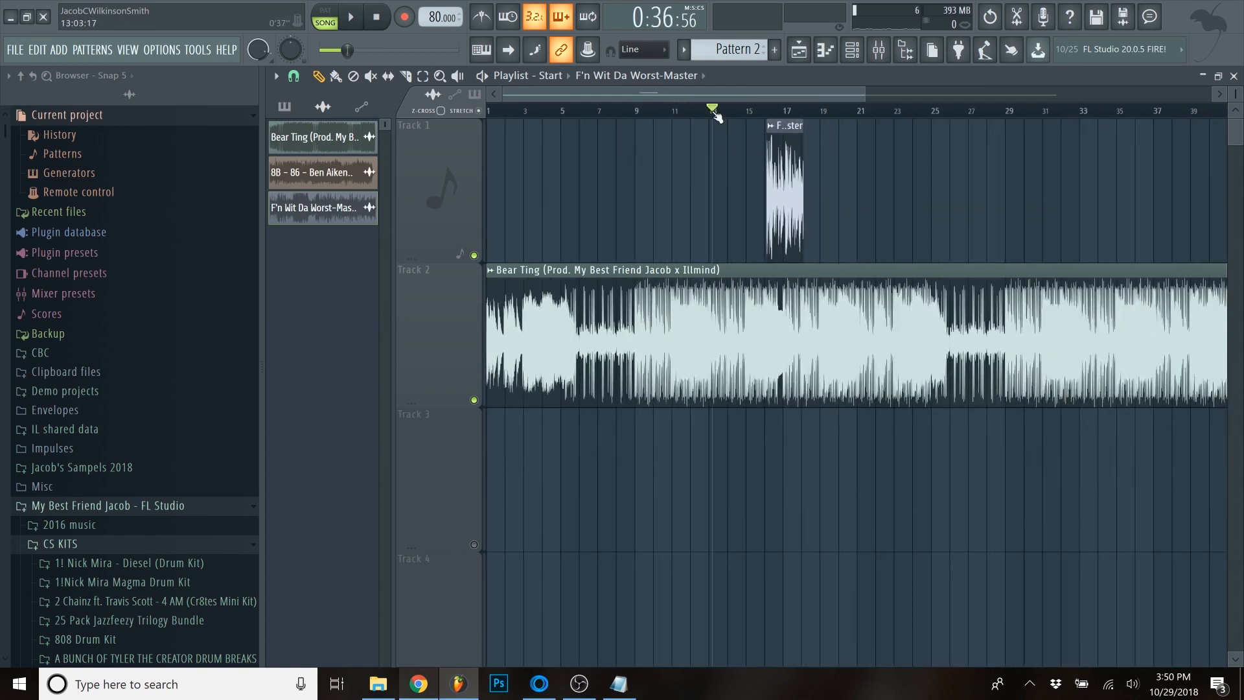
{"action": "scroll", "coordinate": [731, 206], "scroll_direction": "up", "scroll_amount": 3}
{"action": "mouse_move", "coordinate": [849, 201]}
{"action": "left_mouse_down"}
{"action": "mouse_move", "coordinate": [867, 202]}
{"action": "mouse_move", "coordinate": [830, 202]}
{"action": "mouse_move", "coordinate": [870, 202]}
{"action": "left_mouse_up"}
{"action": "key", "text": "space"}
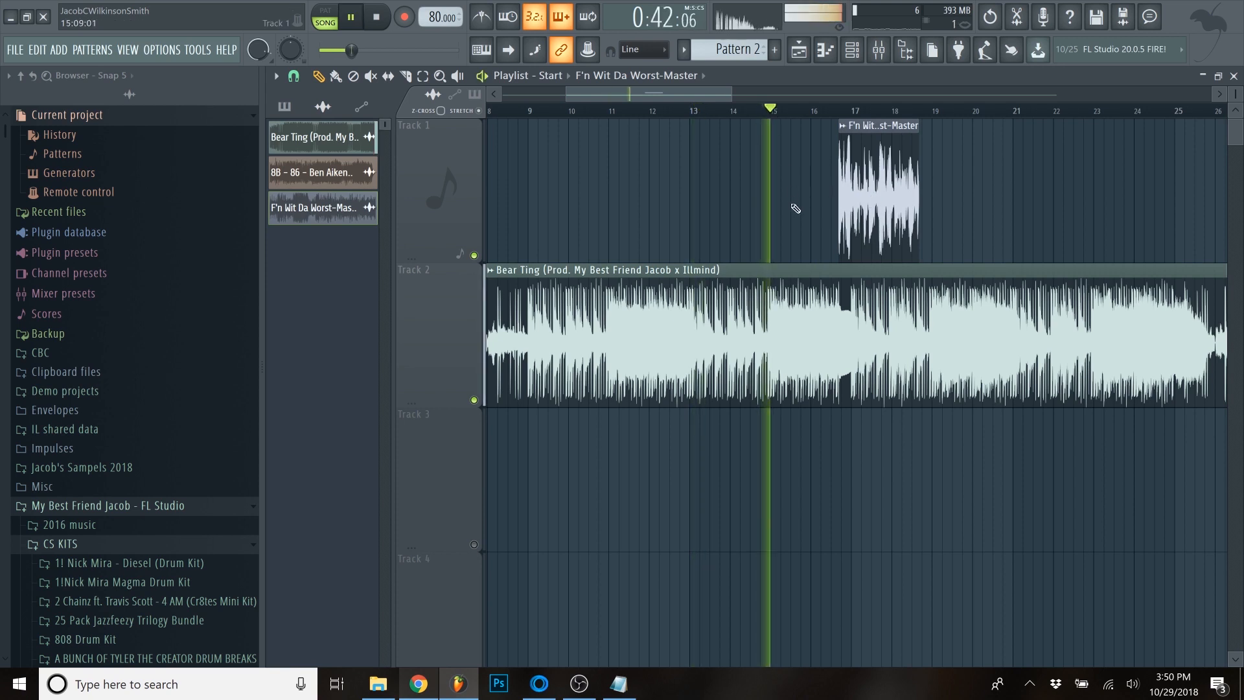
{"action": "scroll", "coordinate": [796, 209], "scroll_direction": "down", "scroll_amount": 2}
{"action": "left_click_drag", "start_coordinate": [835, 200], "coordinate": [904, 199]}
- Find the start of the beat's section at bar 17 by ear and align the loop clip on Track 1 with it
{"action": "left_click", "coordinate": [820, 112]}
{"action": "left_click", "coordinate": [871, 113]}
{"action": "left_click", "coordinate": [850, 113]}
{"action": "scroll", "coordinate": [880, 162], "scroll_direction": "up", "scroll_amount": 3}
{"action": "left_click", "coordinate": [740, 110]}
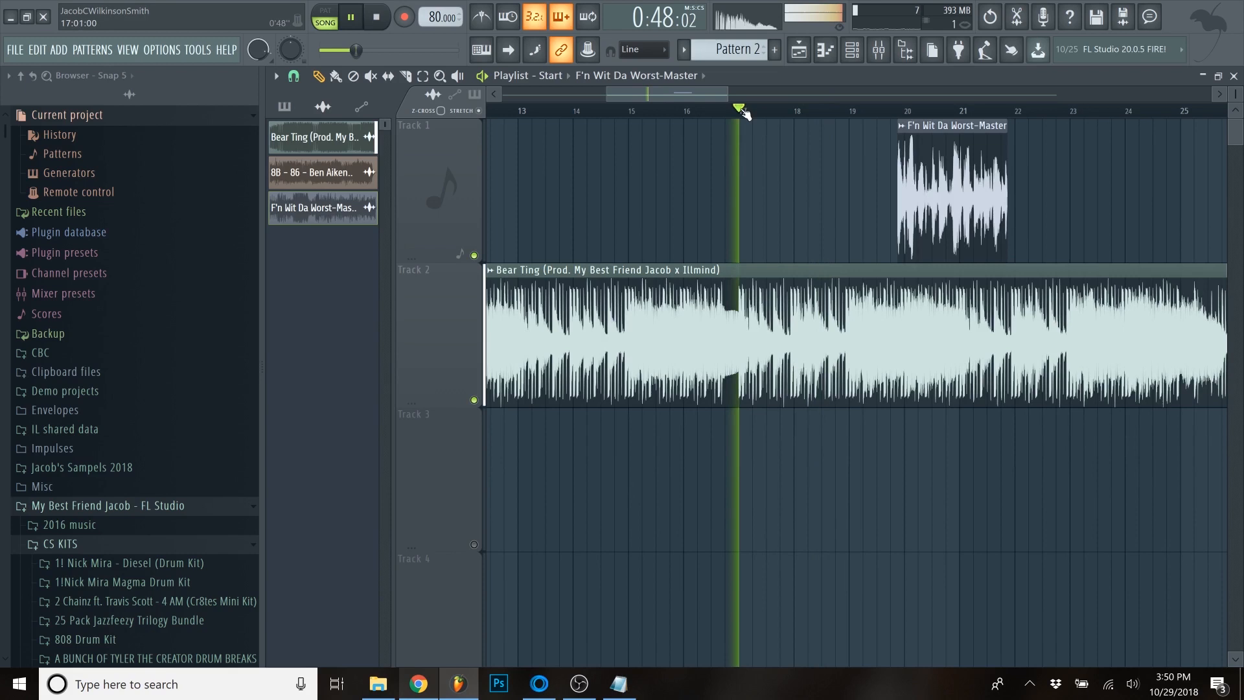
{"action": "left_click", "coordinate": [670, 111]}
{"action": "left_click_drag", "start_coordinate": [963, 175], "coordinate": [801, 176]}
{"action": "scroll", "coordinate": [843, 188], "scroll_direction": "up", "scroll_amount": 4}
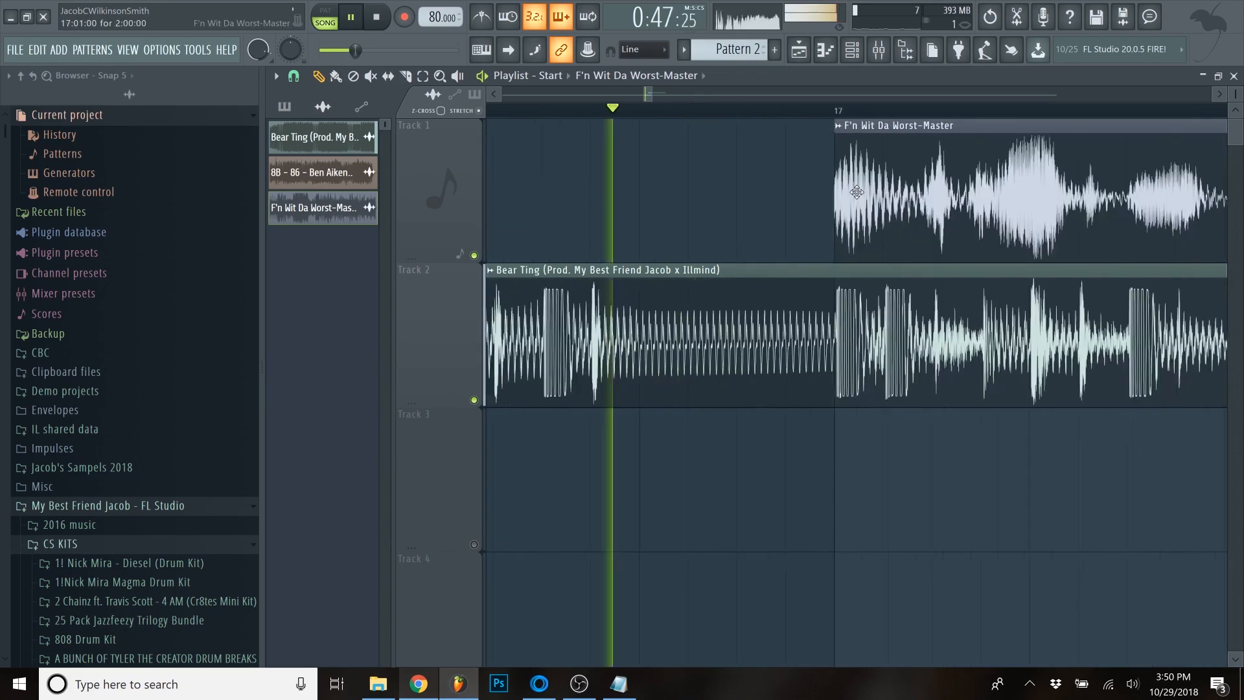
{"action": "scroll", "coordinate": [869, 198], "scroll_direction": "down", "scroll_amount": 4}
{"action": "scroll", "coordinate": [883, 203], "scroll_direction": "down", "scroll_amount": 3}
{"action": "key", "text": "space"}
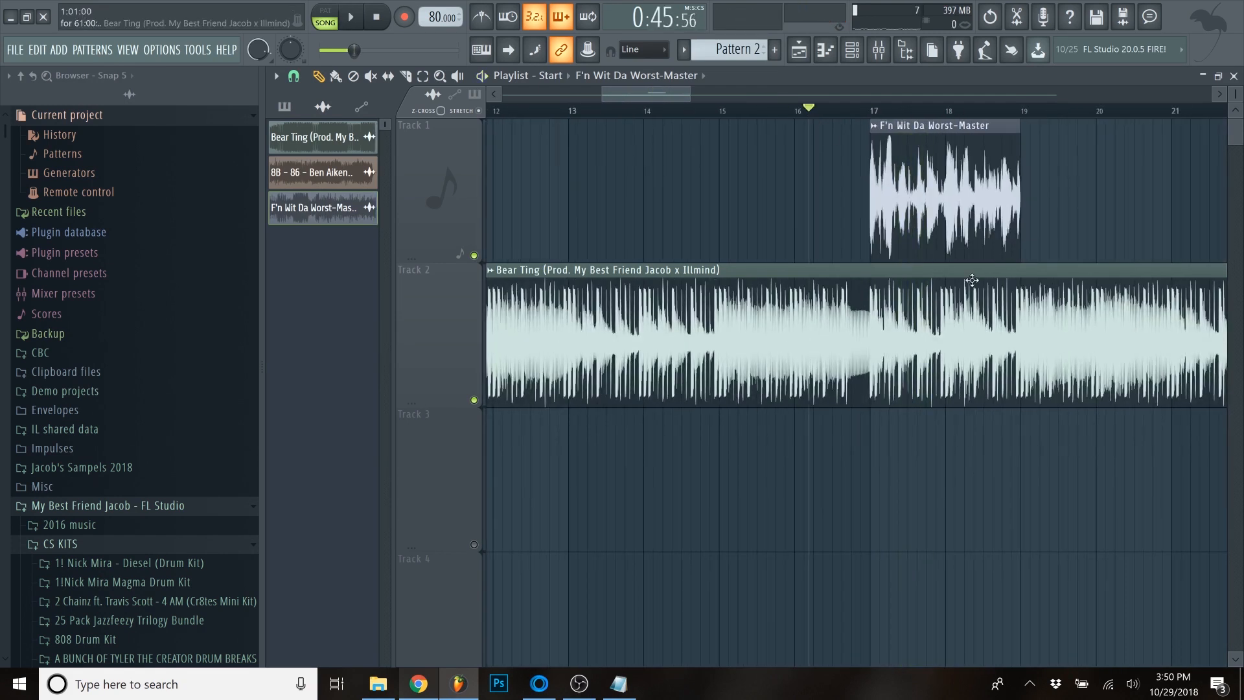
- Play both tracks from bar 16 through the loop, and place the playhead at the loop's start at bar 17
{"action": "scroll", "coordinate": [991, 299], "scroll_direction": "up", "scroll_amount": 2}
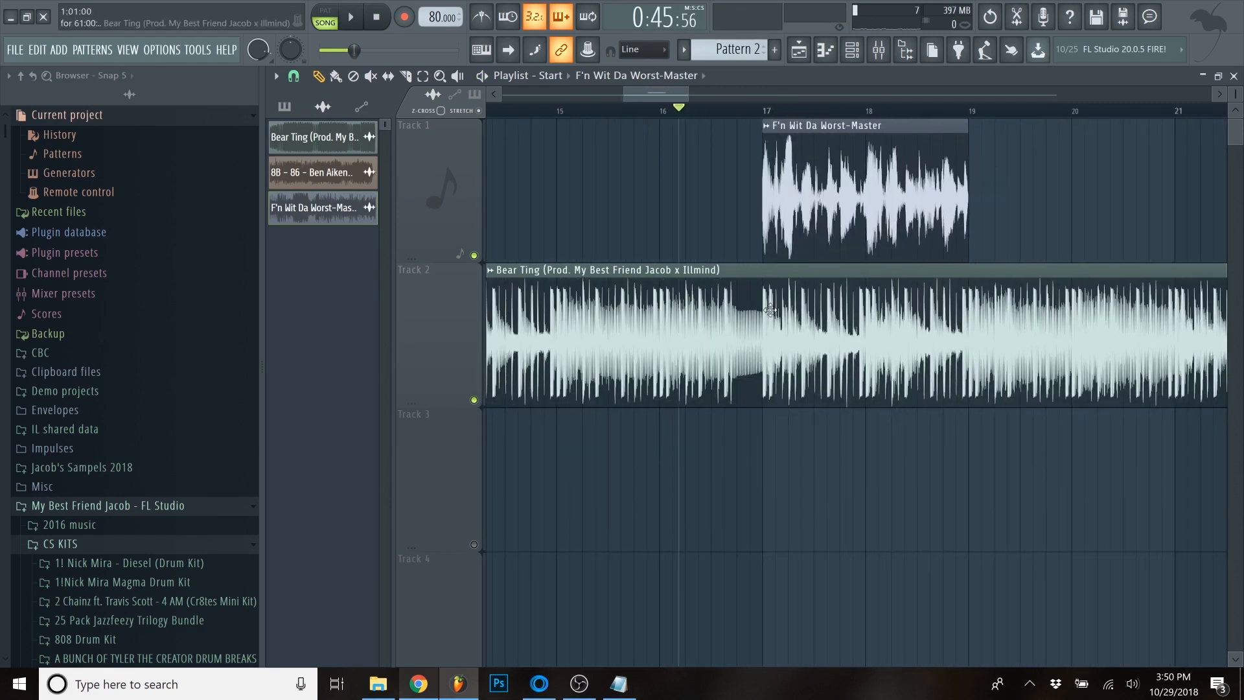
{"action": "left_click_drag", "start_coordinate": [717, 110], "coordinate": [662, 109]}
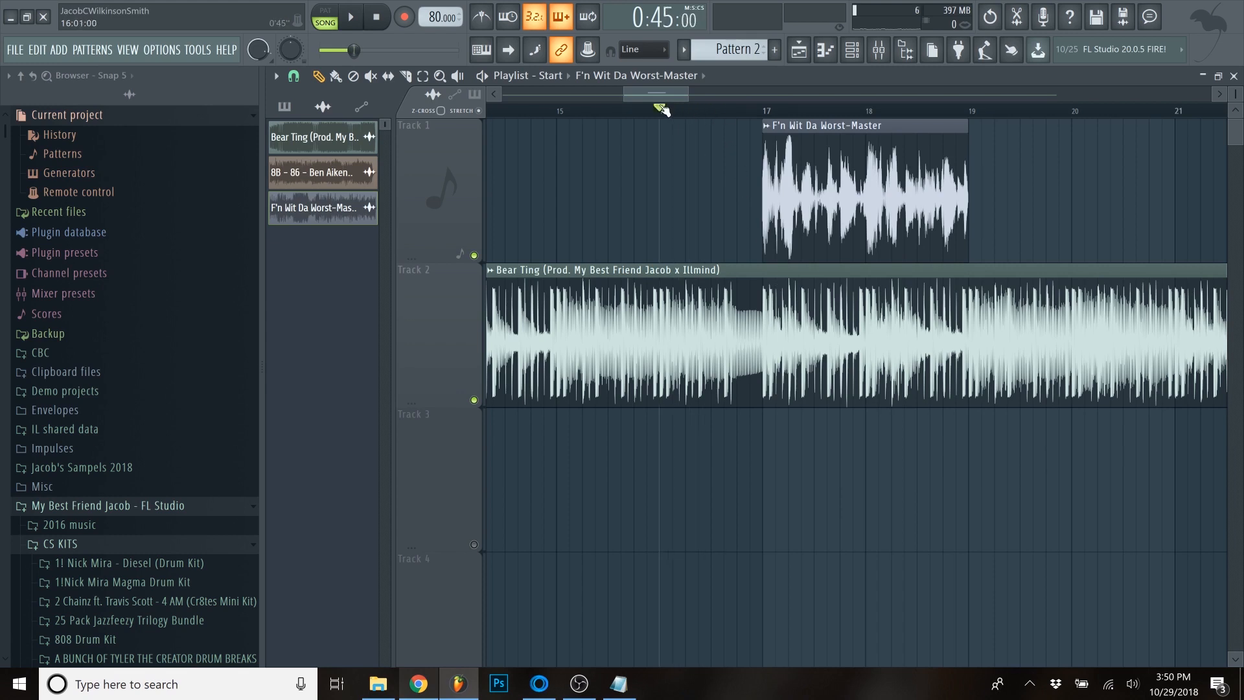
{"action": "key", "text": "space"}
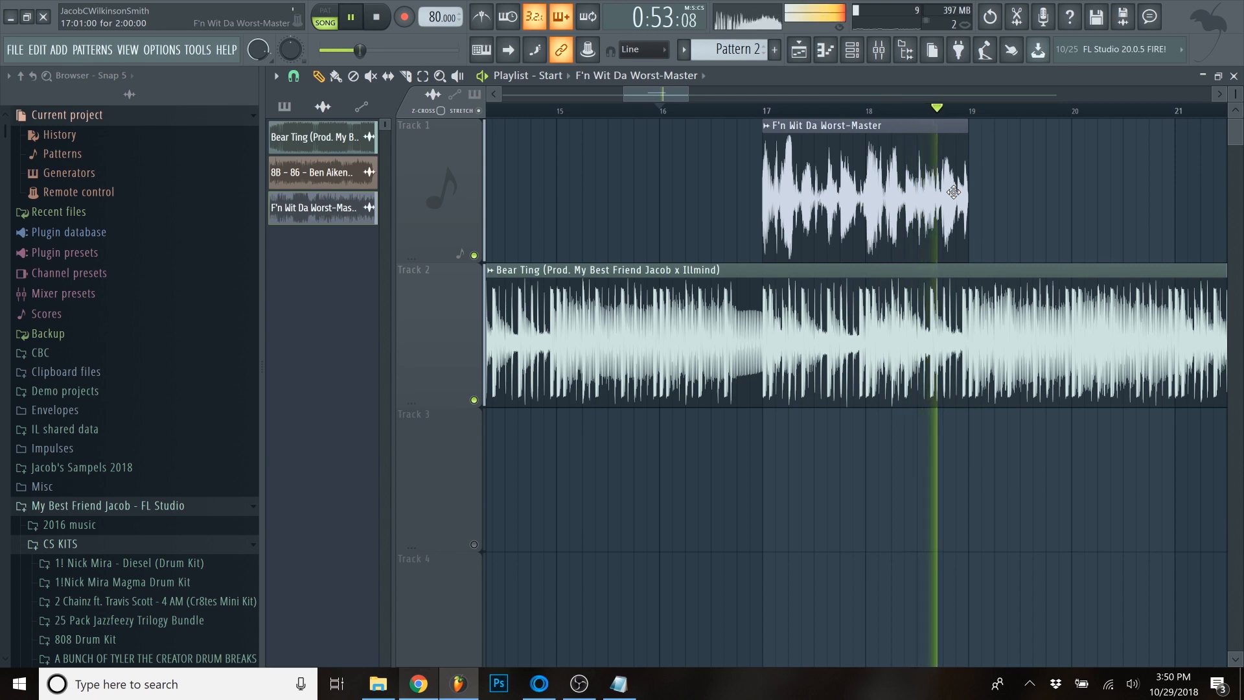
{"action": "key", "text": "space"}
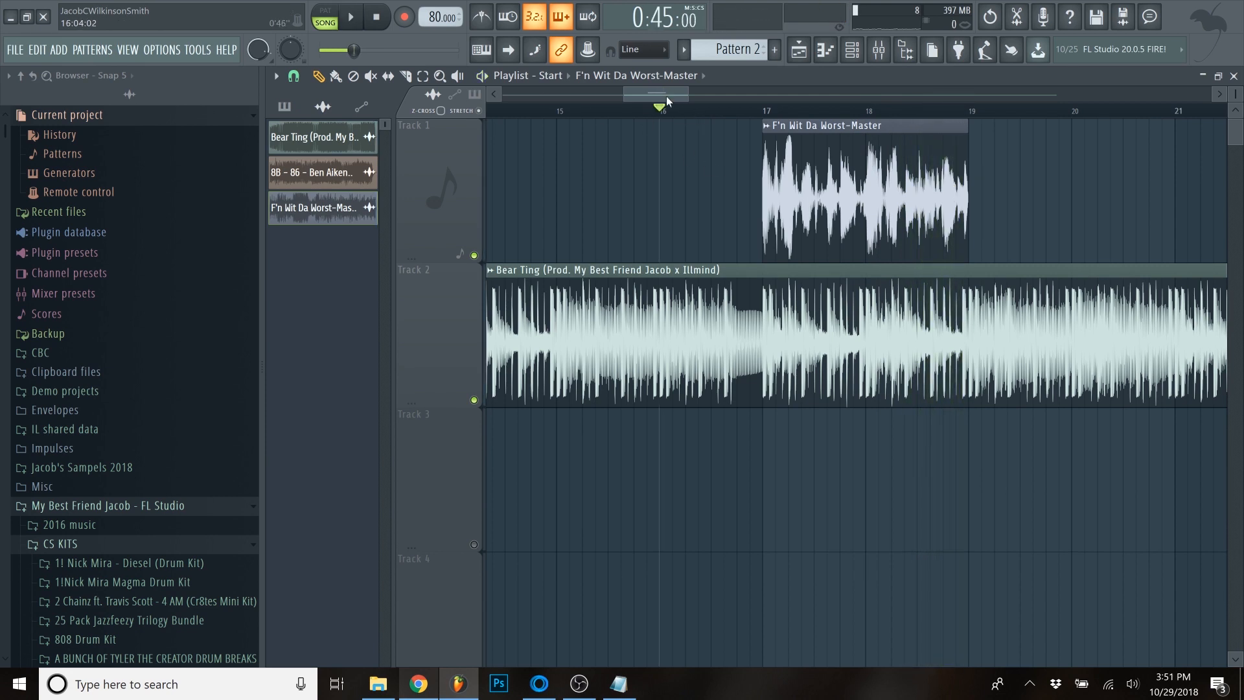
{"action": "scroll", "coordinate": [679, 95], "scroll_direction": "right", "scroll_amount": 2}
{"action": "left_click", "coordinate": [614, 111]}
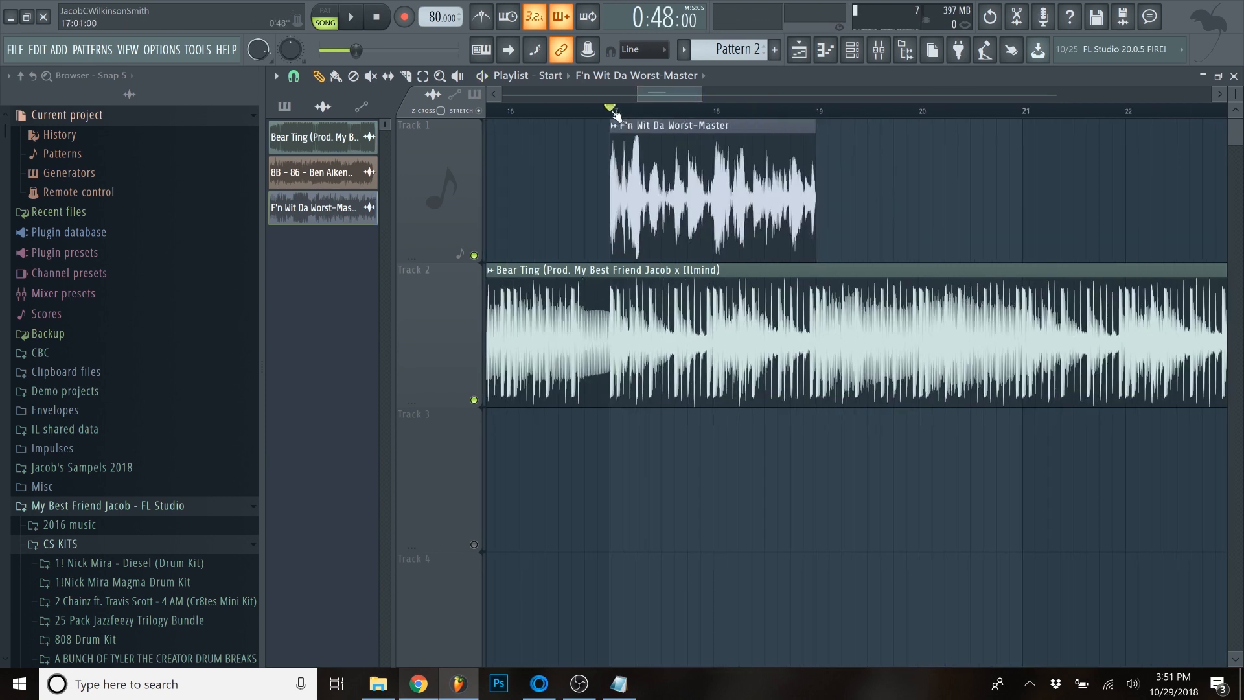
- Route the F'n Wit Da Worst-Master clip to mixer track 1 and load Fruity Parametric EQ 2 in its first effect slot
{"action": "double_click", "coordinate": [703, 165]}
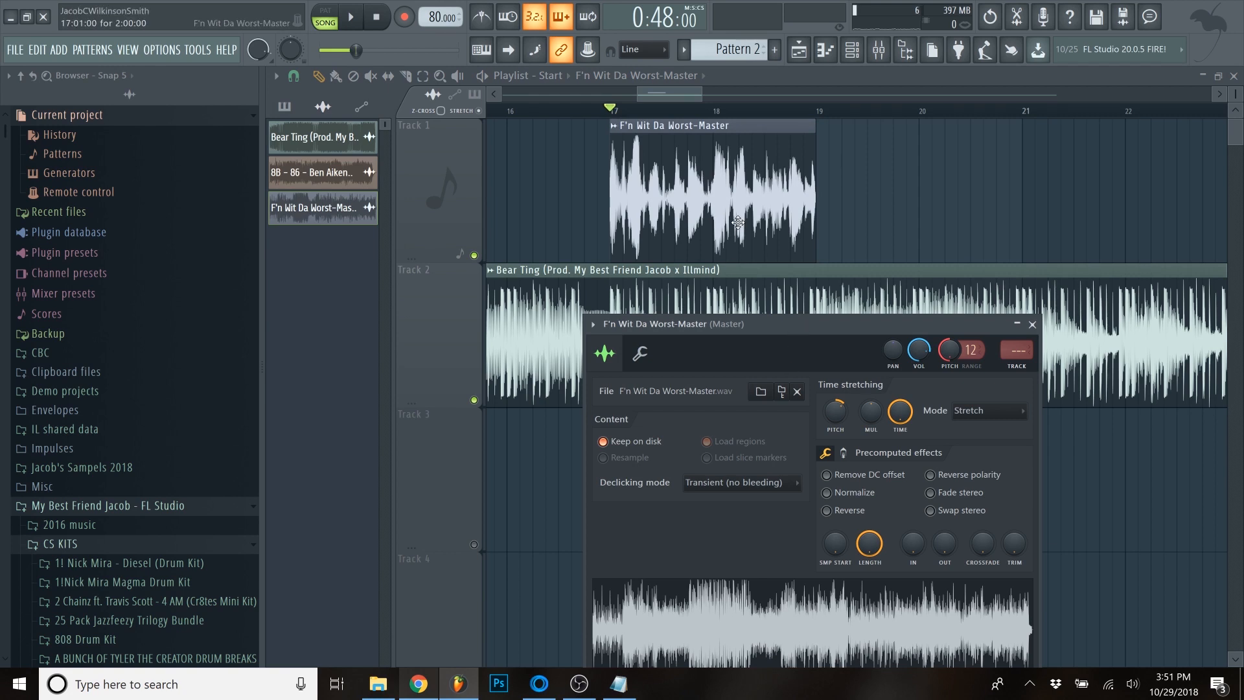
{"action": "left_click", "coordinate": [1026, 371]}
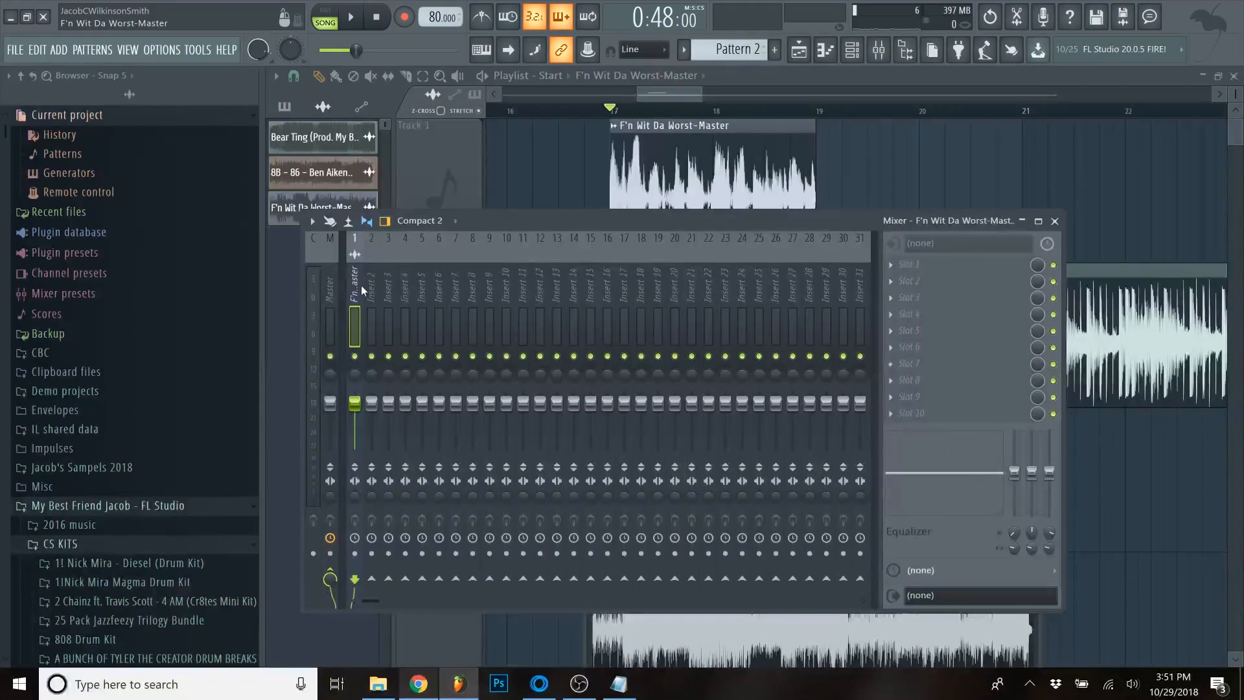
{"action": "left_click", "coordinate": [892, 266]}
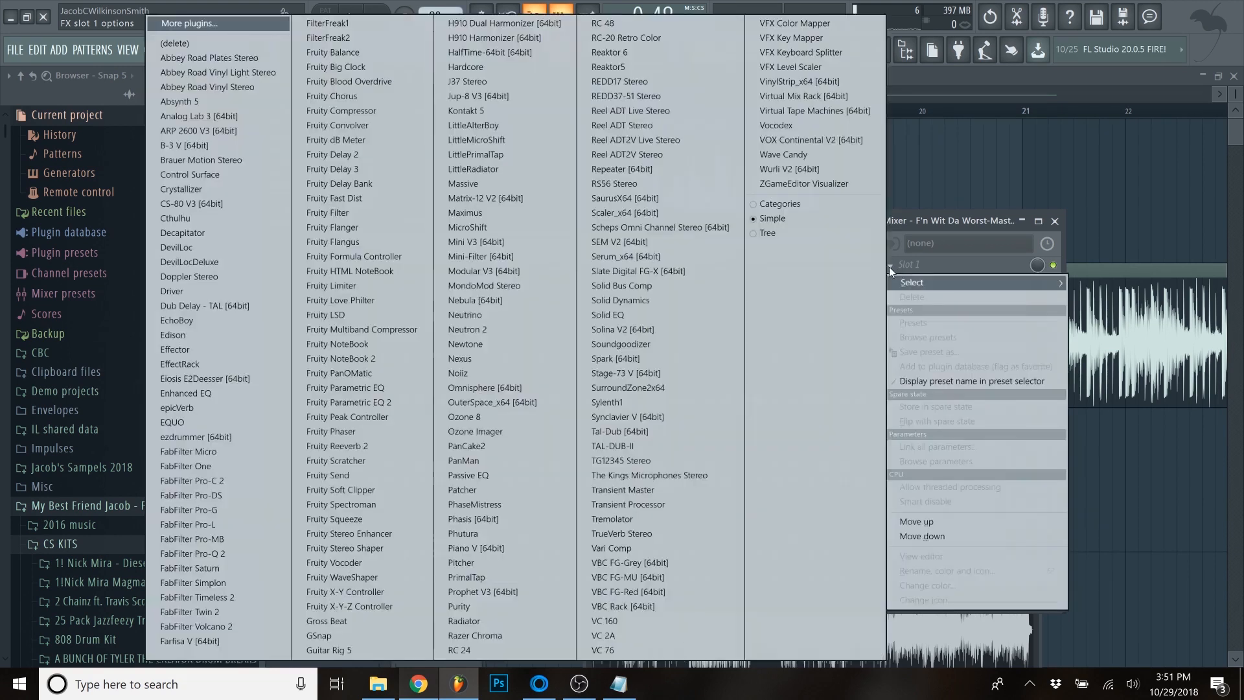
{"action": "left_click", "coordinate": [358, 402]}
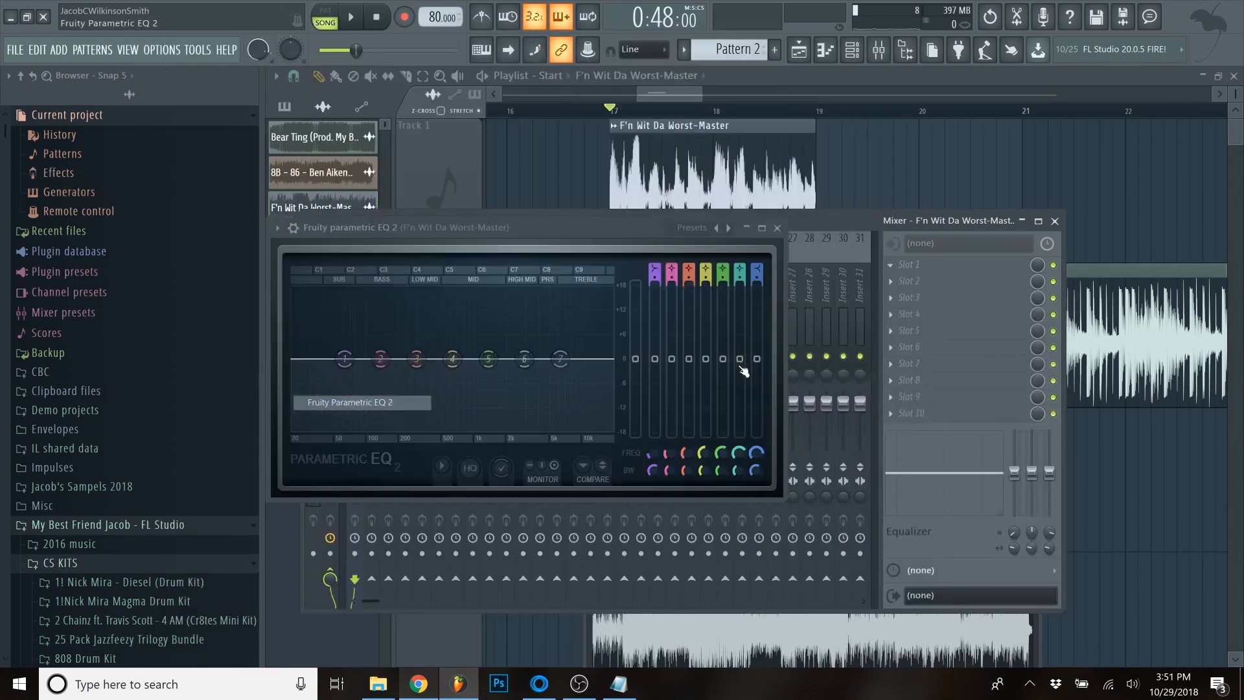
- Reduce the loop's low end in the EQ by lowering band 1 fully and band 2 to about -4 dB
{"action": "left_click_drag", "start_coordinate": [620, 230], "coordinate": [691, 297]}
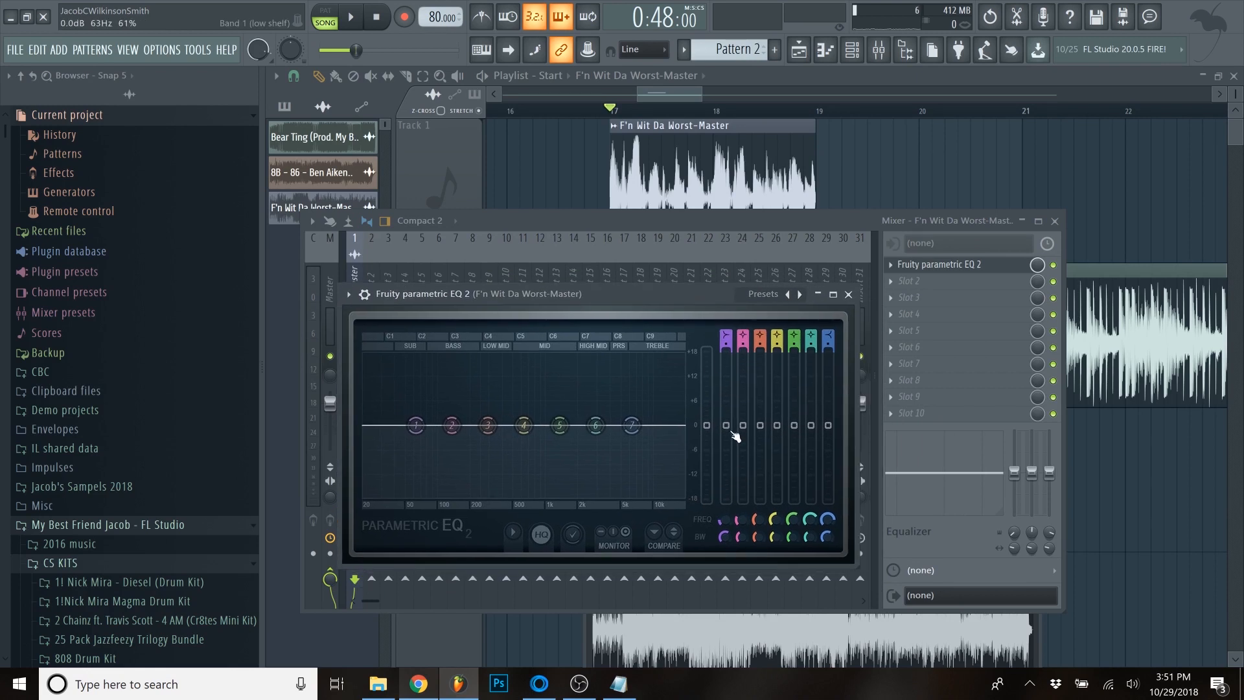
{"action": "left_click_drag", "start_coordinate": [731, 432], "coordinate": [727, 499]}
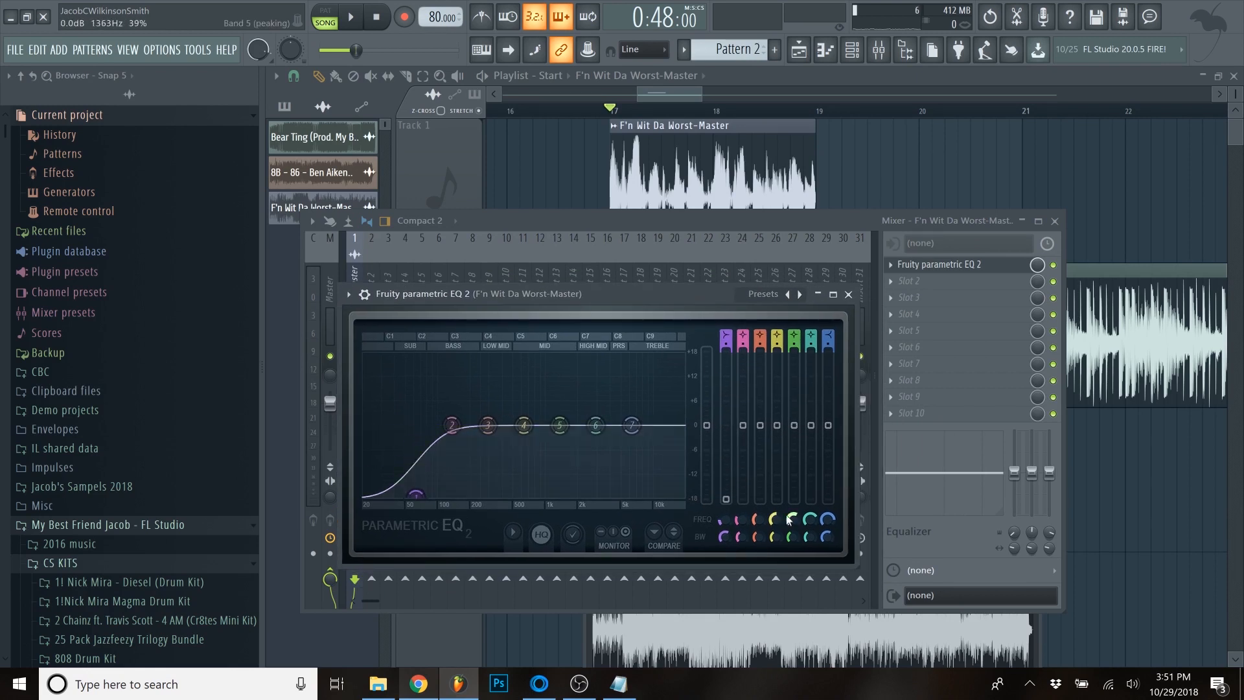
{"action": "left_click_drag", "start_coordinate": [745, 431], "coordinate": [745, 446]}
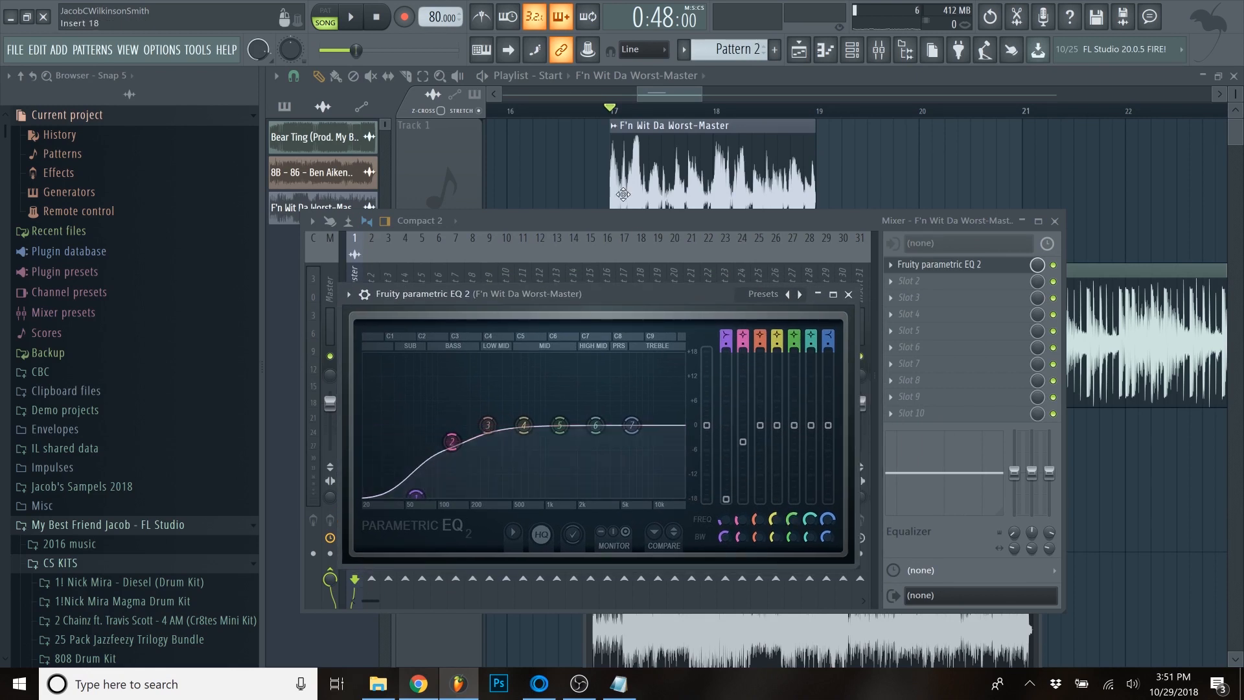
- Mute the beat on Track 2 and play the loop alone from bar 17 with its mixer track showing
{"action": "left_click", "coordinate": [663, 95]}
{"action": "left_click", "coordinate": [475, 401]}
{"action": "double_click", "coordinate": [674, 195]}
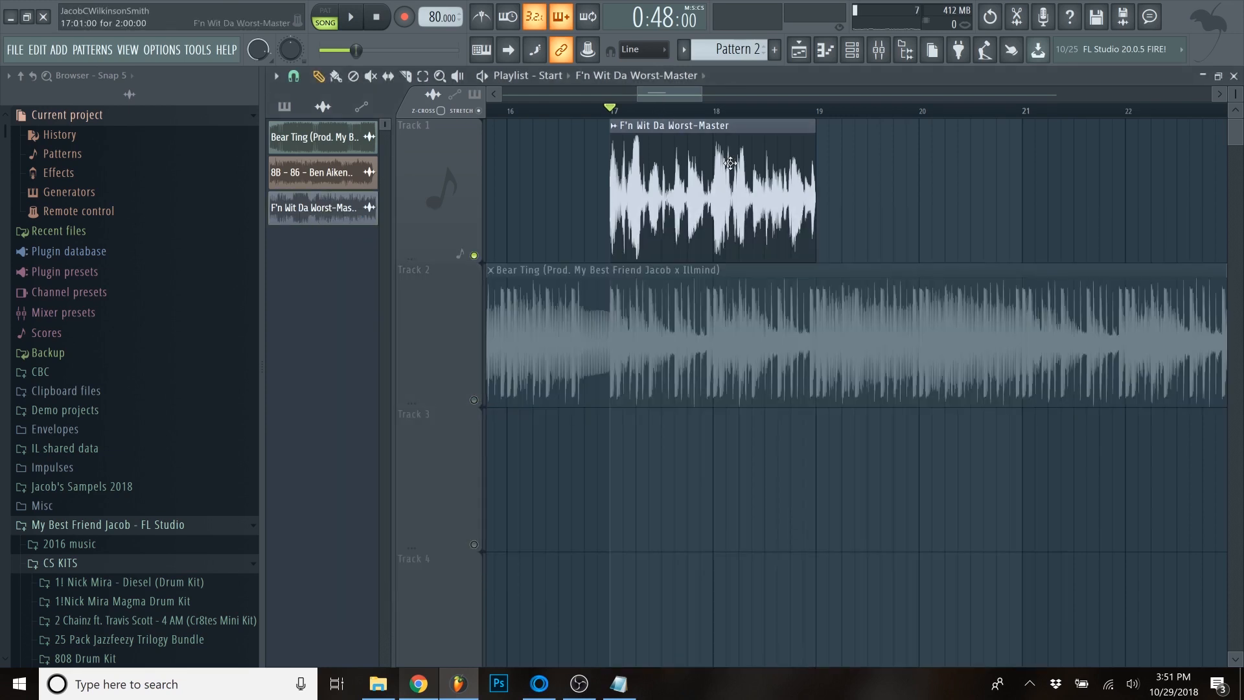
{"action": "double_click", "coordinate": [1017, 350]}
{"action": "key", "text": "space"}
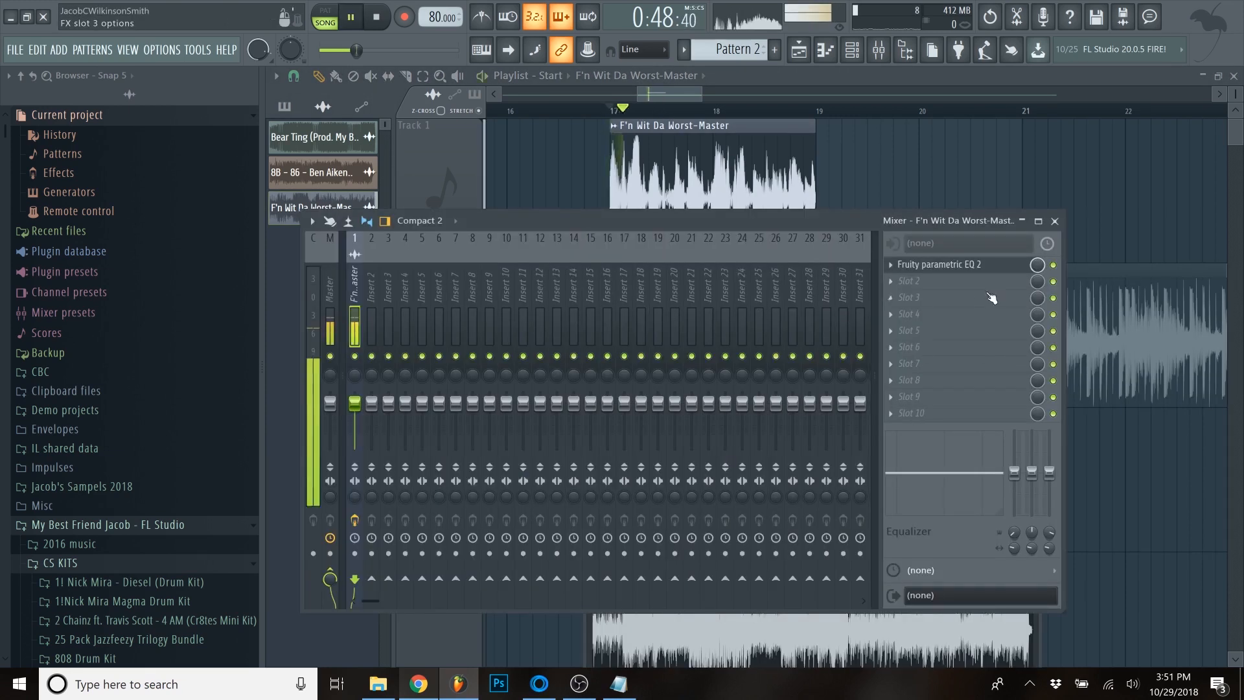
- Lower band 2 of the loop's EQ further to about -10 dB while listening, and stop playback
{"action": "left_click", "coordinate": [995, 267]}
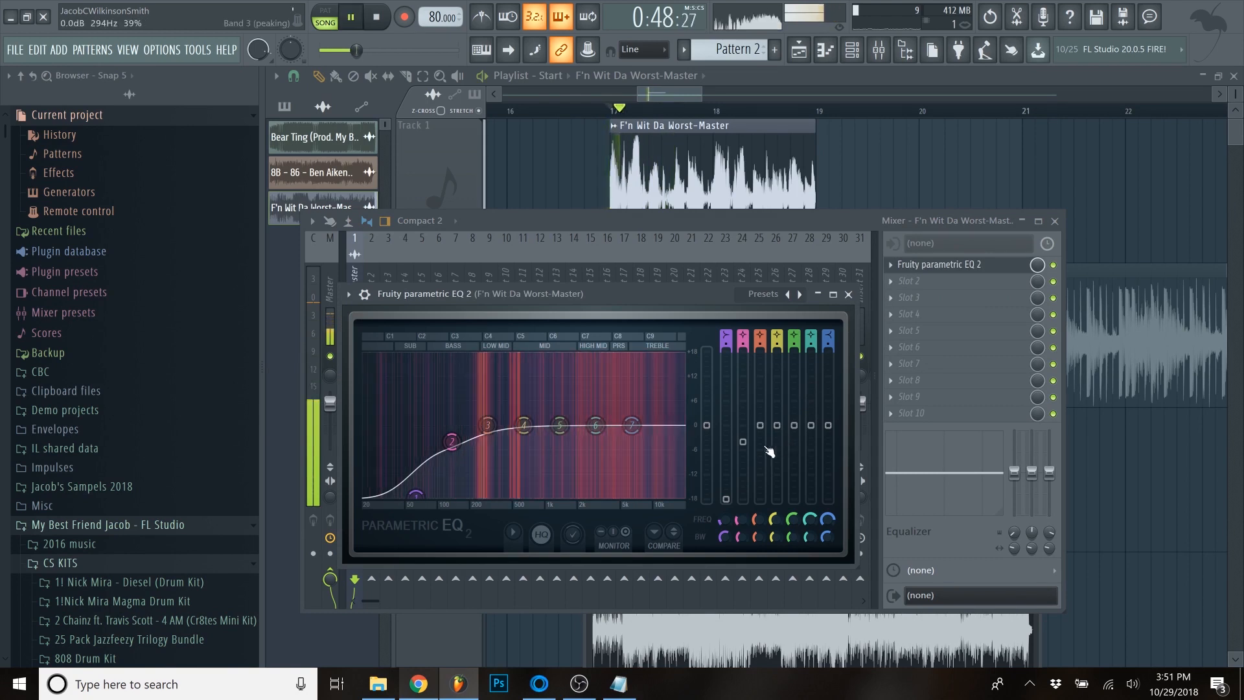
{"action": "mouse_move", "coordinate": [452, 442]}
{"action": "left_mouse_down"}
{"action": "mouse_move", "coordinate": [451, 496]}
{"action": "mouse_move", "coordinate": [452, 464]}
{"action": "left_mouse_up"}
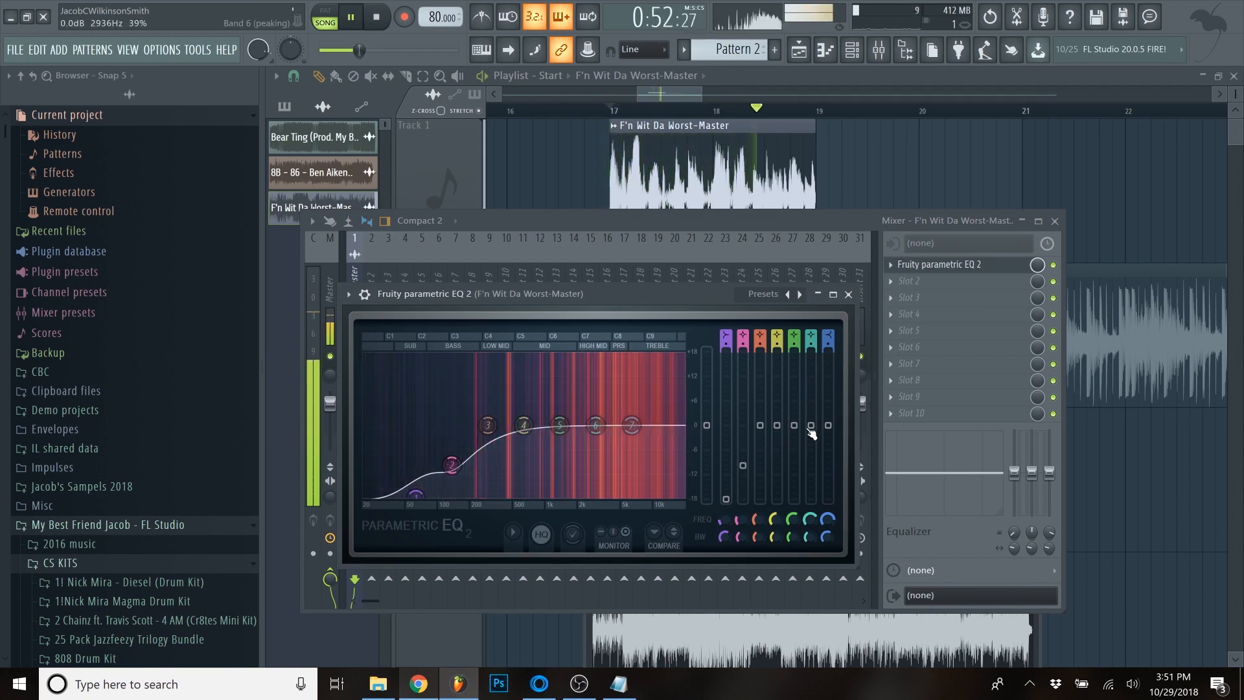
{"action": "key", "text": "space"}
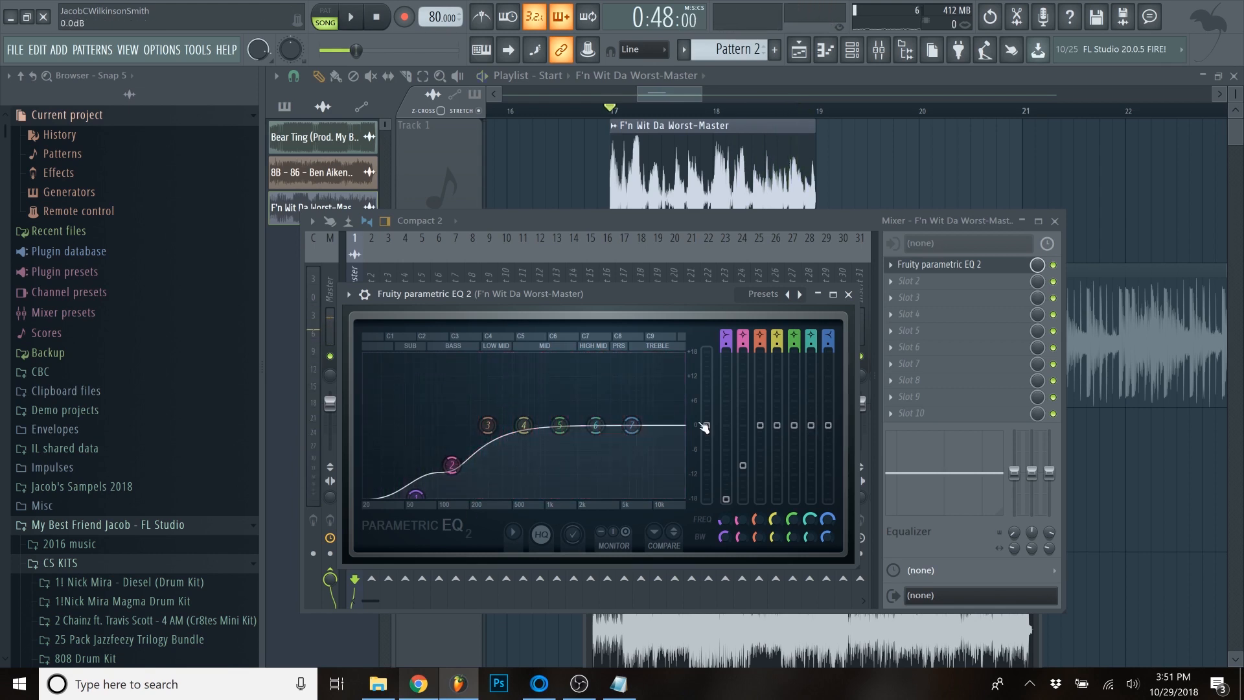
- Close the loop's EQ and the mixer, and unmute the beat on Track 2
{"action": "left_click", "coordinate": [848, 293]}
{"action": "left_click_drag", "start_coordinate": [733, 216], "coordinate": [729, 258]}
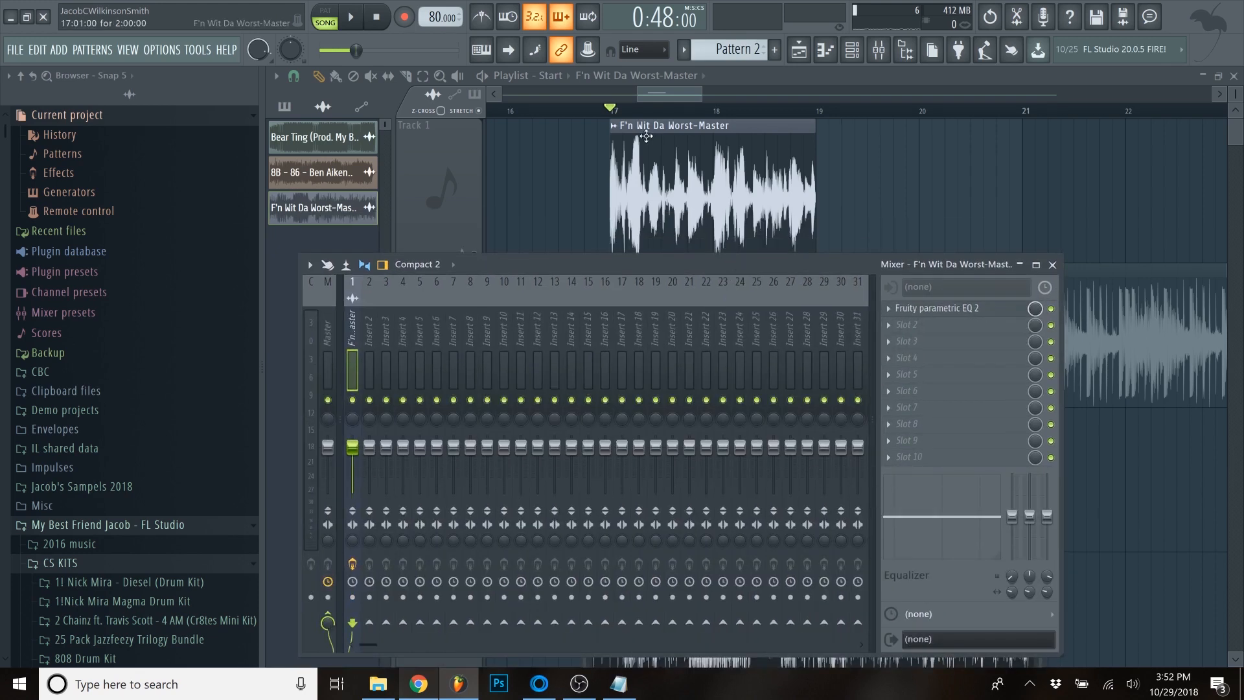
{"action": "key", "text": "F9"}
{"action": "left_click_drag", "start_coordinate": [658, 97], "coordinate": [666, 100]}
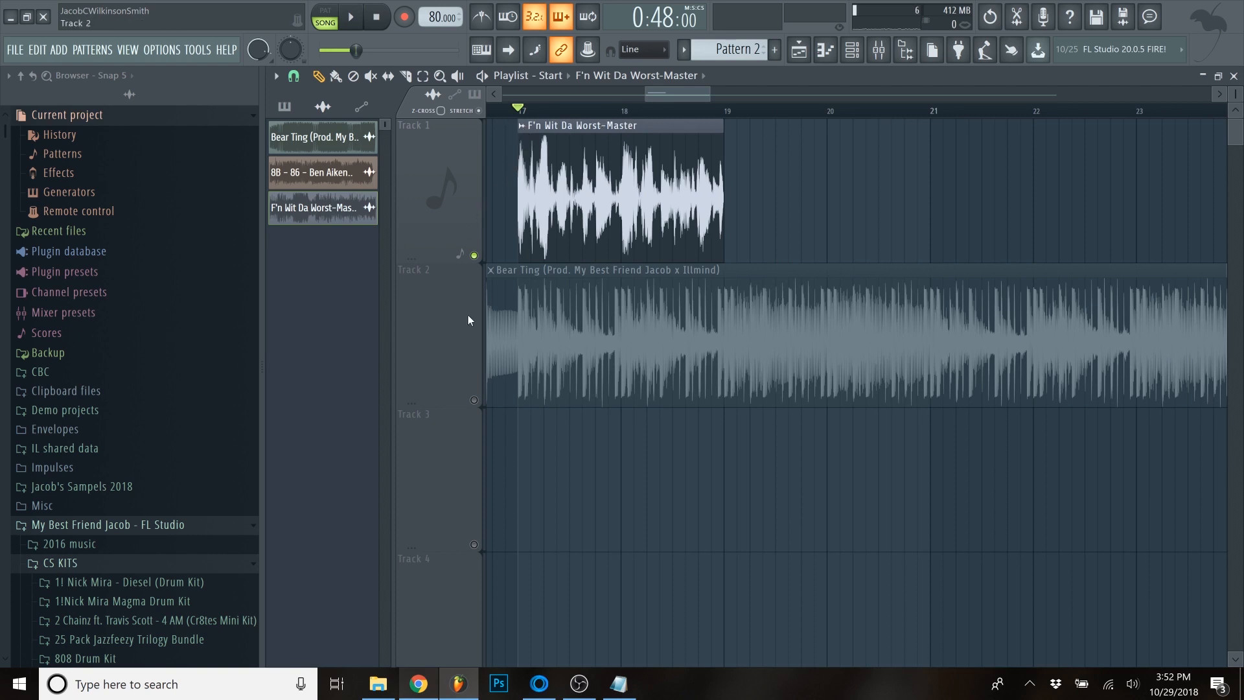
{"action": "scroll", "coordinate": [480, 216], "scroll_direction": "left", "scroll_amount": 2}
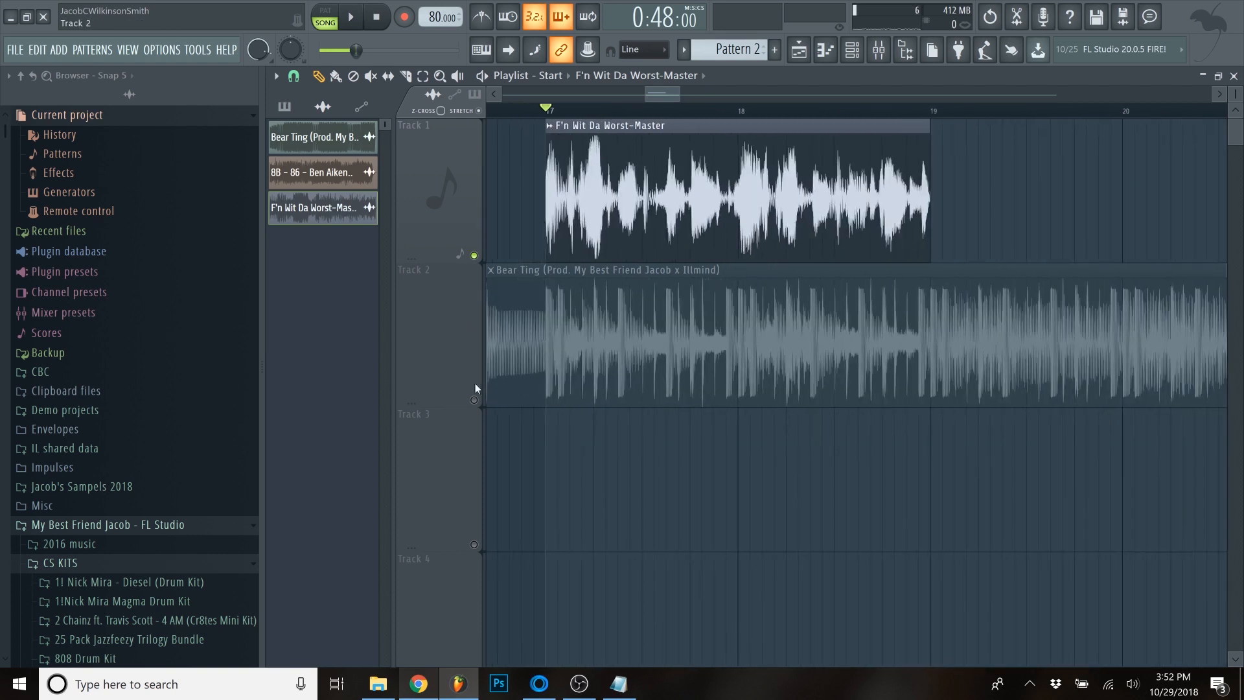
{"action": "left_click", "coordinate": [474, 400]}
{"action": "scroll", "coordinate": [663, 223], "scroll_direction": "left", "scroll_amount": 3}
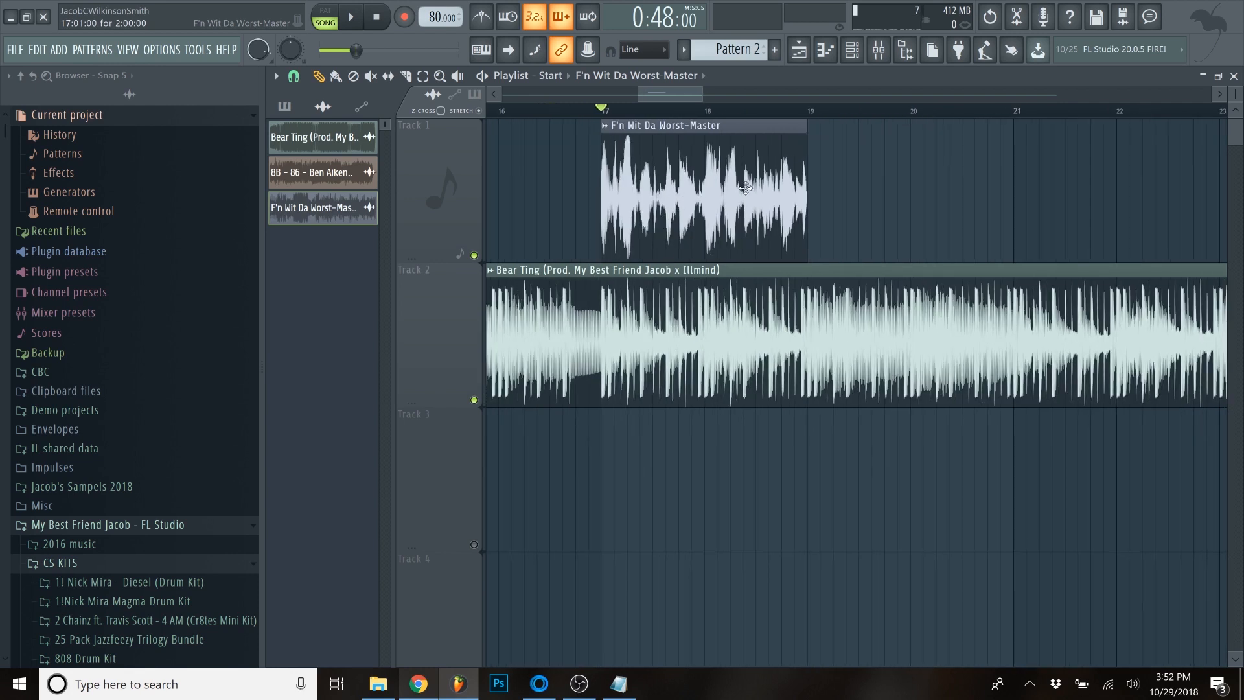
- Play the loop together with the beat from bar 17 and stop playback
{"action": "key", "text": "space"}
{"action": "scroll", "coordinate": [690, 219], "scroll_direction": "up", "scroll_amount": 2}
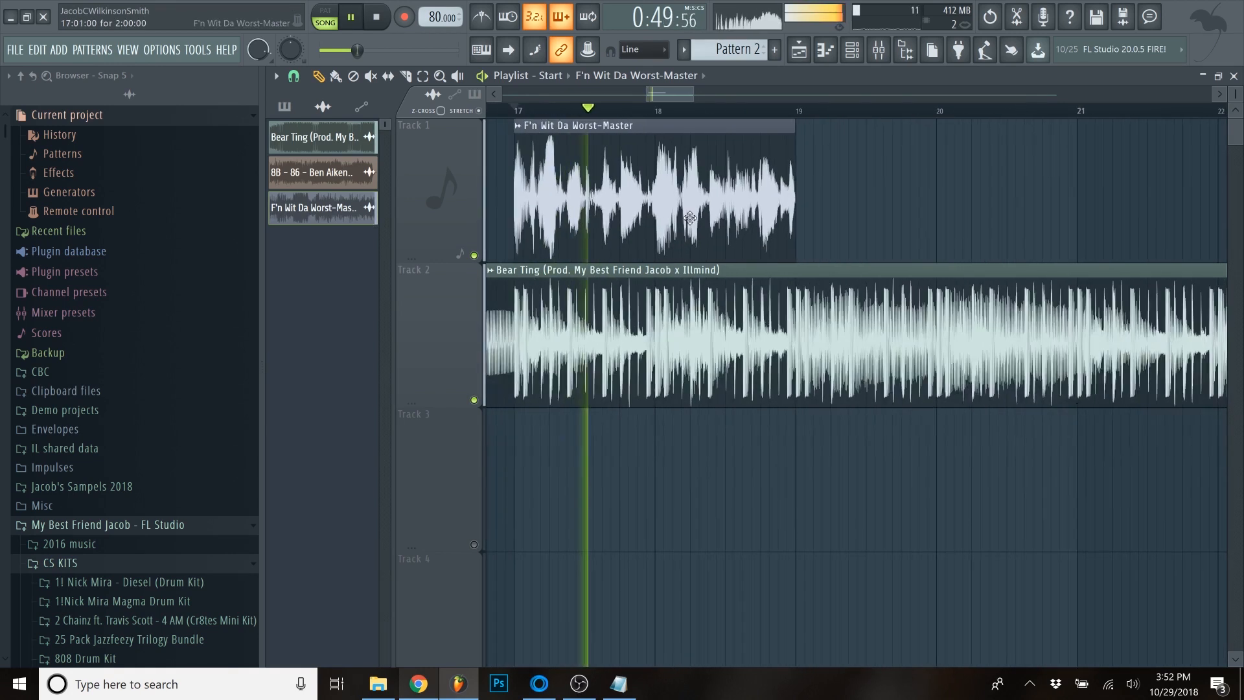
{"action": "scroll", "coordinate": [690, 218], "scroll_direction": "down", "scroll_amount": 2}
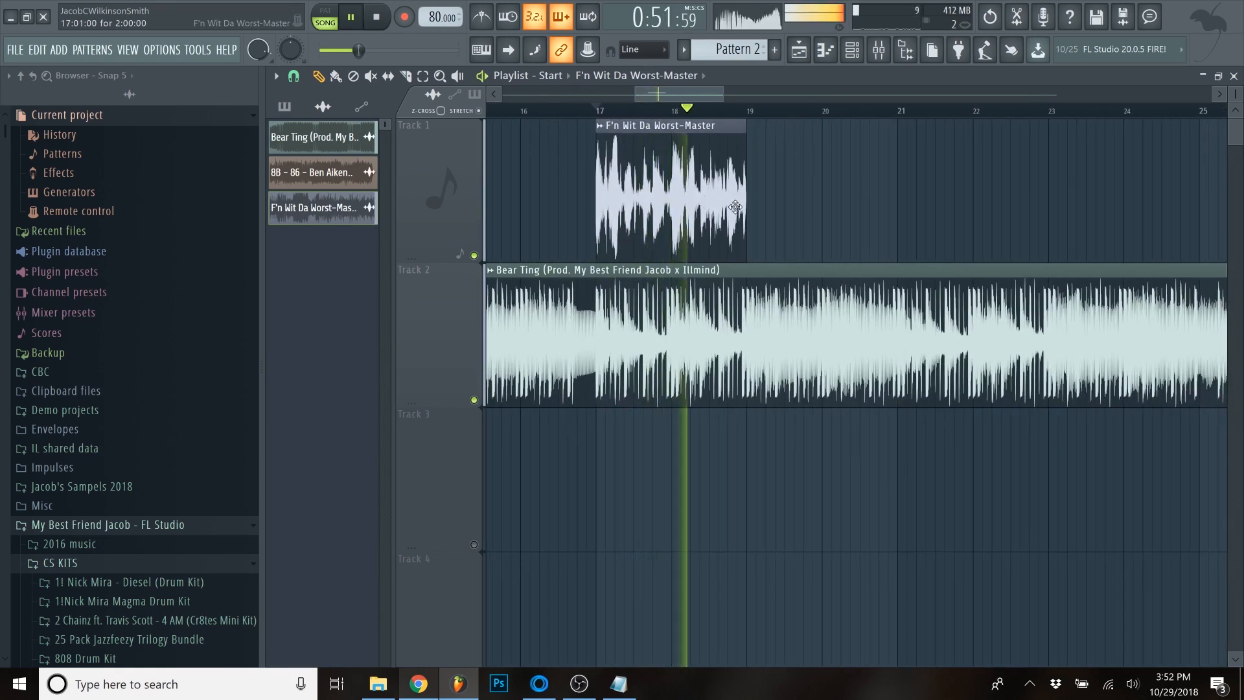
{"action": "scroll", "coordinate": [735, 207], "scroll_direction": "up", "scroll_amount": 2}
{"action": "key", "text": "space"}
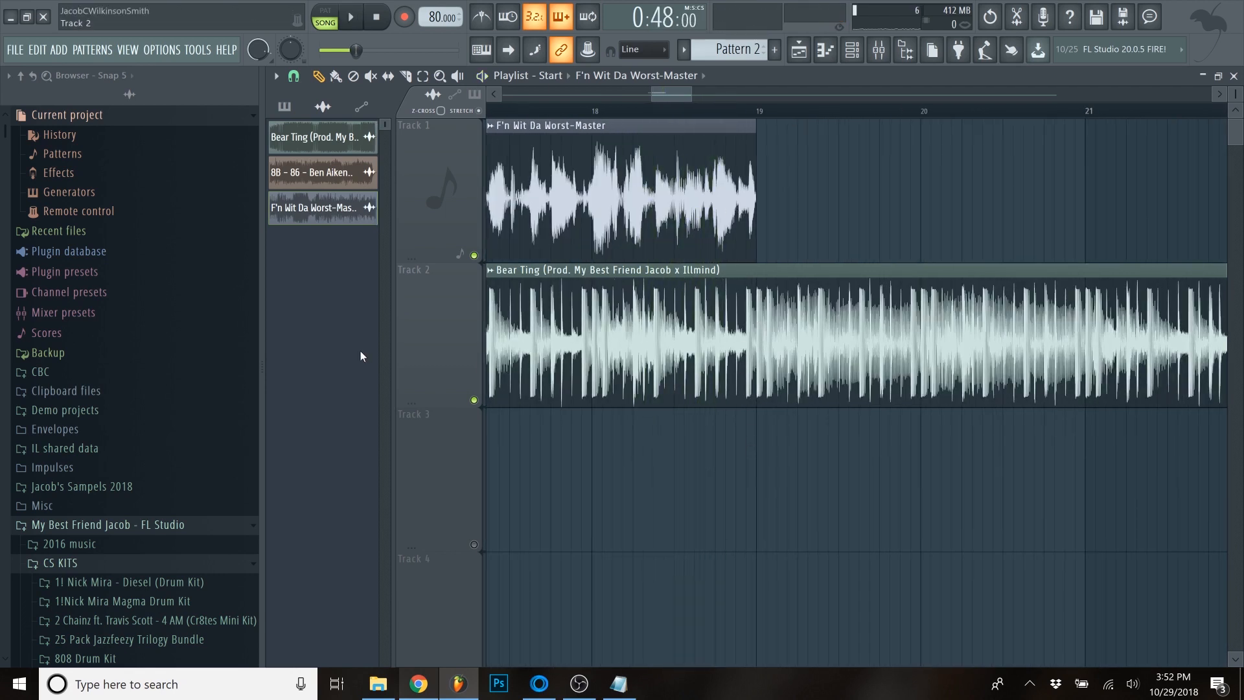
- Move the Bear Ting beat down to Track 3 and place a second copy of the loop on Track 2 at bar 19
{"action": "scroll", "coordinate": [412, 337], "scroll_direction": "down", "scroll_amount": 1}
{"action": "scroll", "coordinate": [886, 298], "scroll_direction": "up", "scroll_amount": 2}
{"action": "mouse_move", "coordinate": [890, 300]}
{"action": "left_mouse_down"}
{"action": "mouse_move", "coordinate": [930, 311]}
{"action": "mouse_move", "coordinate": [920, 309]}
{"action": "left_mouse_up"}
{"action": "left_click", "coordinate": [475, 401]}
{"action": "scroll", "coordinate": [895, 311], "scroll_direction": "down", "scroll_amount": 2}
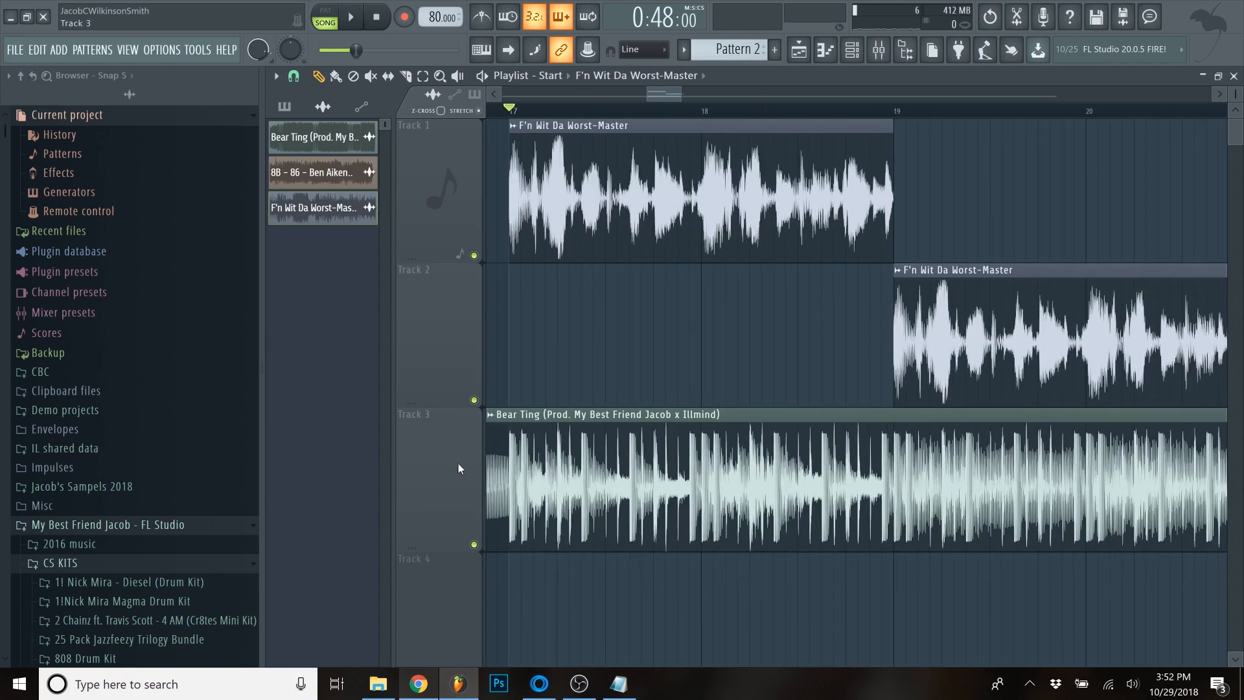
- Mute the beat, slice the first two steps off the Track 2 loop and place two copies of that slice directly before bar 19
{"action": "left_click", "coordinate": [475, 544]}
{"action": "scroll", "coordinate": [896, 324], "scroll_direction": "up", "scroll_amount": 1}
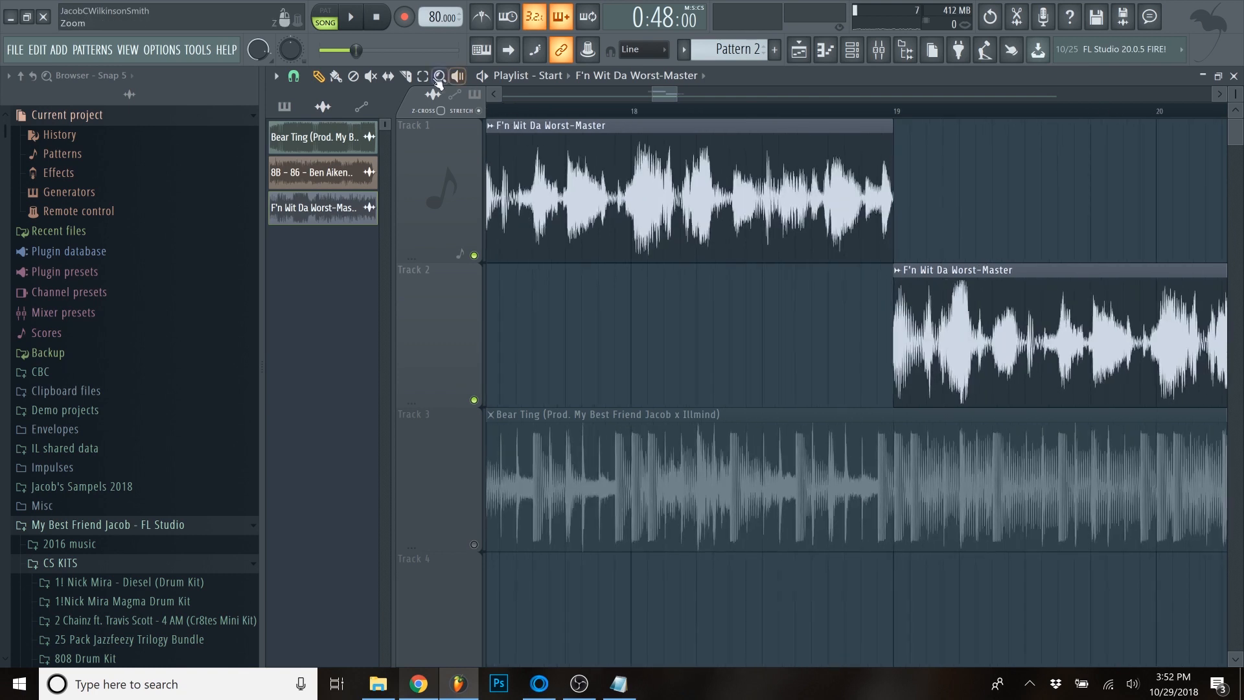
{"action": "scroll", "coordinate": [931, 299], "scroll_direction": "up", "scroll_amount": 2}
{"action": "left_click_drag", "start_coordinate": [931, 299], "coordinate": [929, 360]}
{"action": "left_click", "coordinate": [318, 75]}
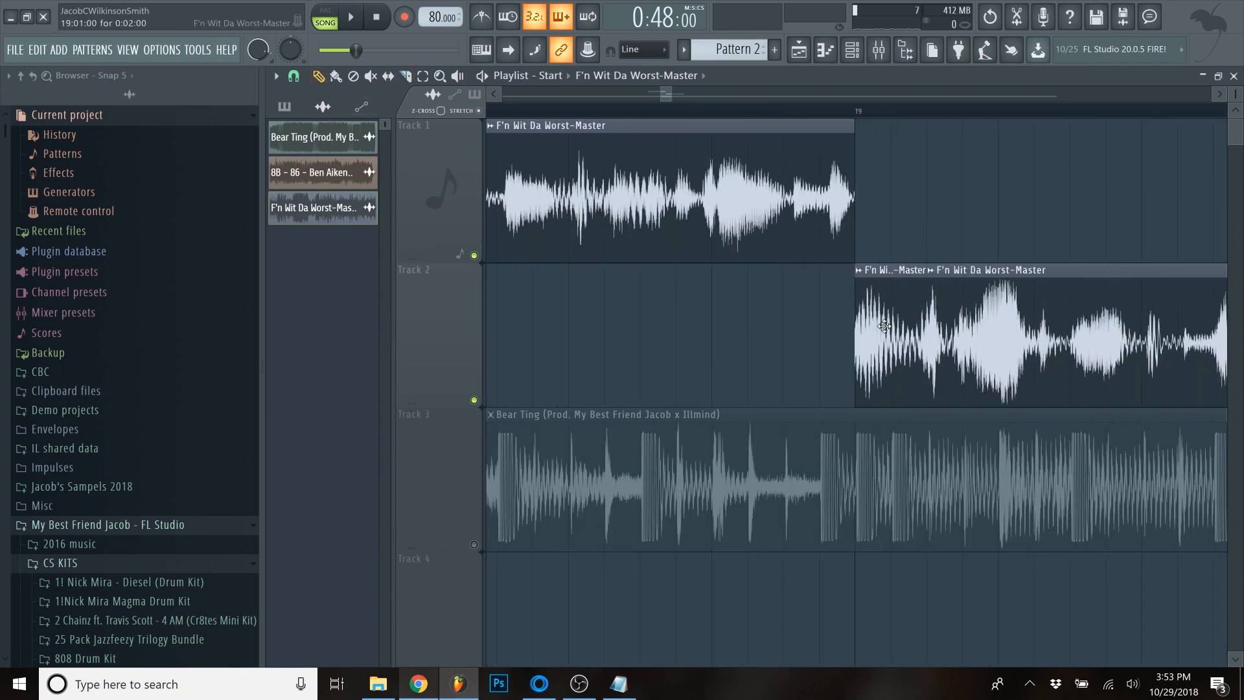
{"action": "left_click", "coordinate": [716, 336]}
{"action": "left_click", "coordinate": [788, 326]}
{"action": "scroll", "coordinate": [788, 331], "scroll_direction": "down", "scroll_amount": 2}
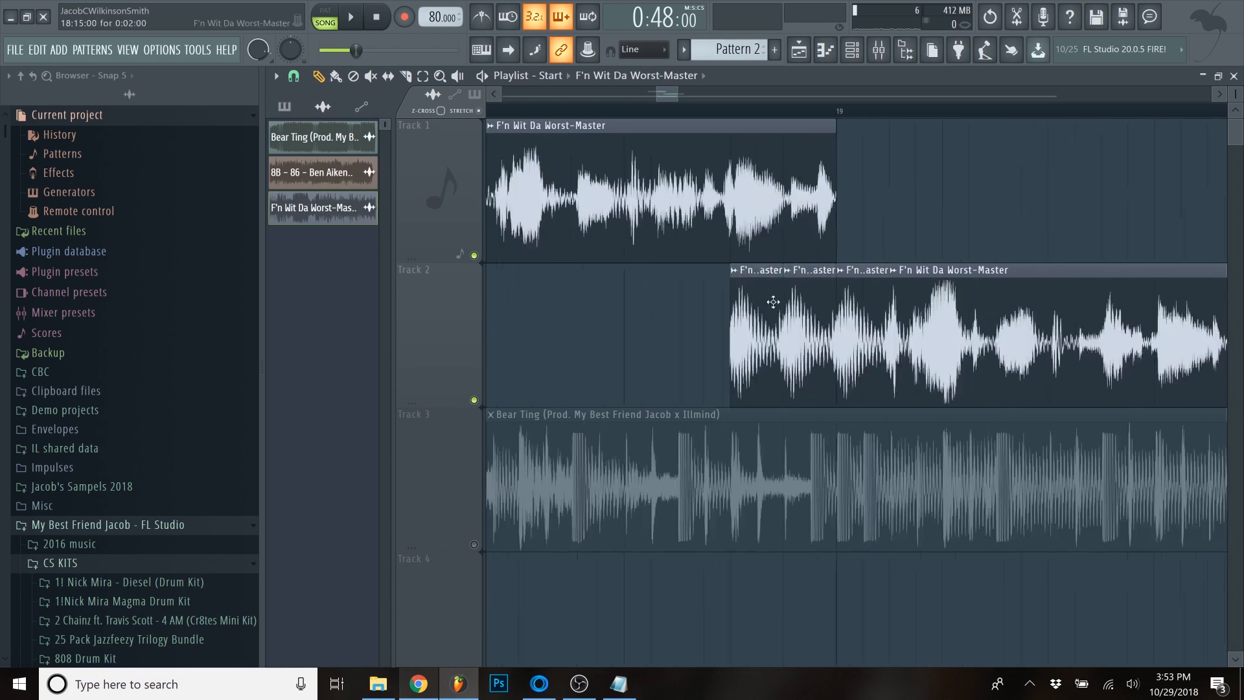
- Try trimming the Track 1 loop's end to where the Track 2 slices begin, and play the transition
{"action": "mouse_move", "coordinate": [816, 157]}
{"action": "left_mouse_down"}
{"action": "mouse_move", "coordinate": [748, 159]}
{"action": "mouse_move", "coordinate": [819, 160]}
{"action": "left_mouse_up"}
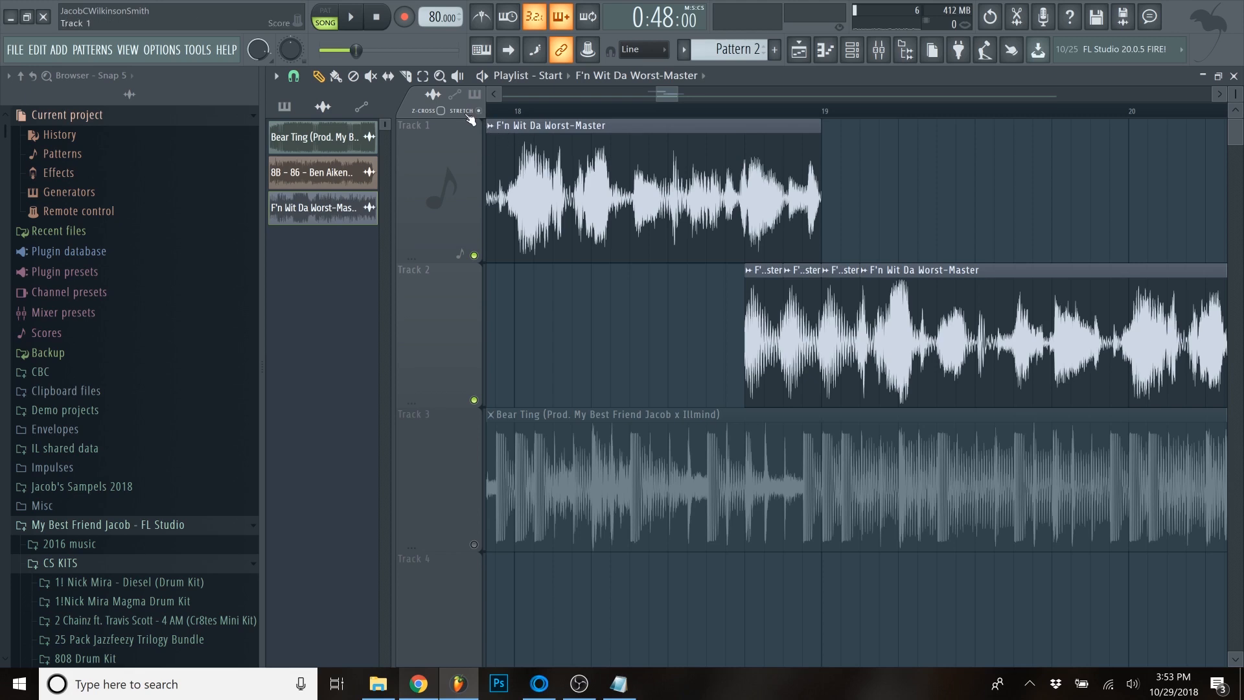
{"action": "left_click_drag", "start_coordinate": [821, 185], "coordinate": [745, 188]}
{"action": "left_click", "coordinate": [553, 111]}
{"action": "key", "text": "space"}
{"action": "scroll", "coordinate": [821, 241], "scroll_direction": "up", "scroll_amount": 3}
{"action": "scroll", "coordinate": [822, 241], "scroll_direction": "up", "scroll_amount": 1}
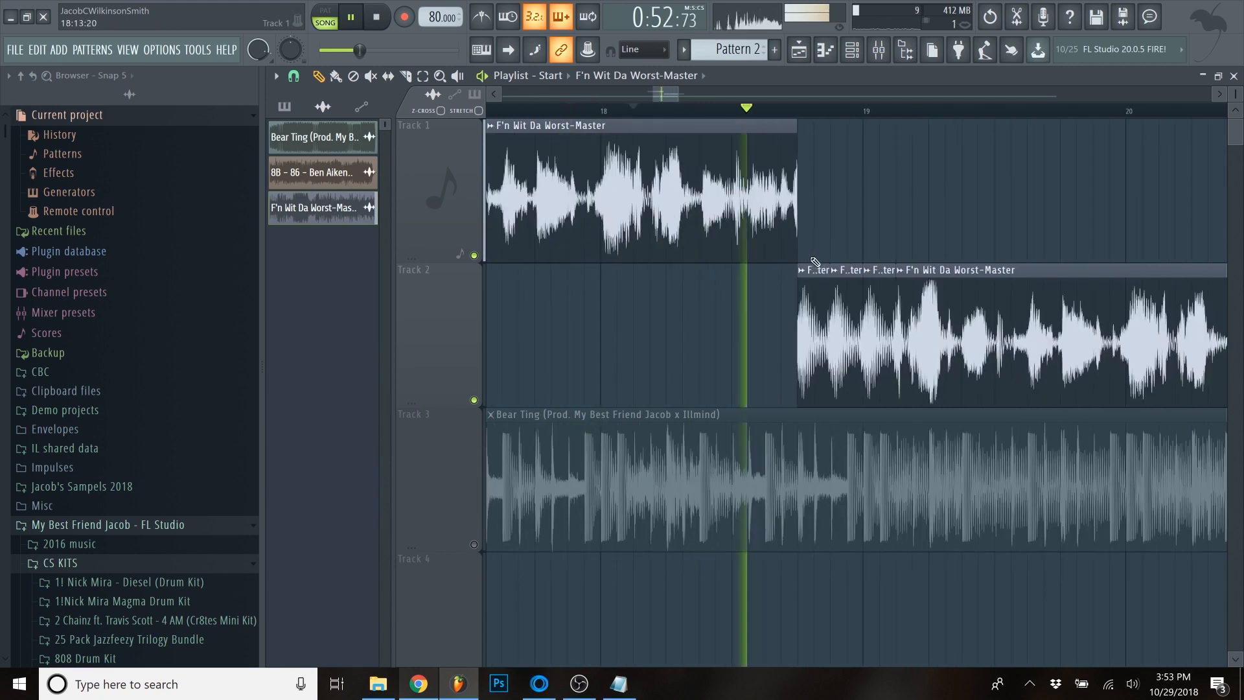
{"action": "scroll", "coordinate": [819, 267], "scroll_direction": "down", "scroll_amount": 4}
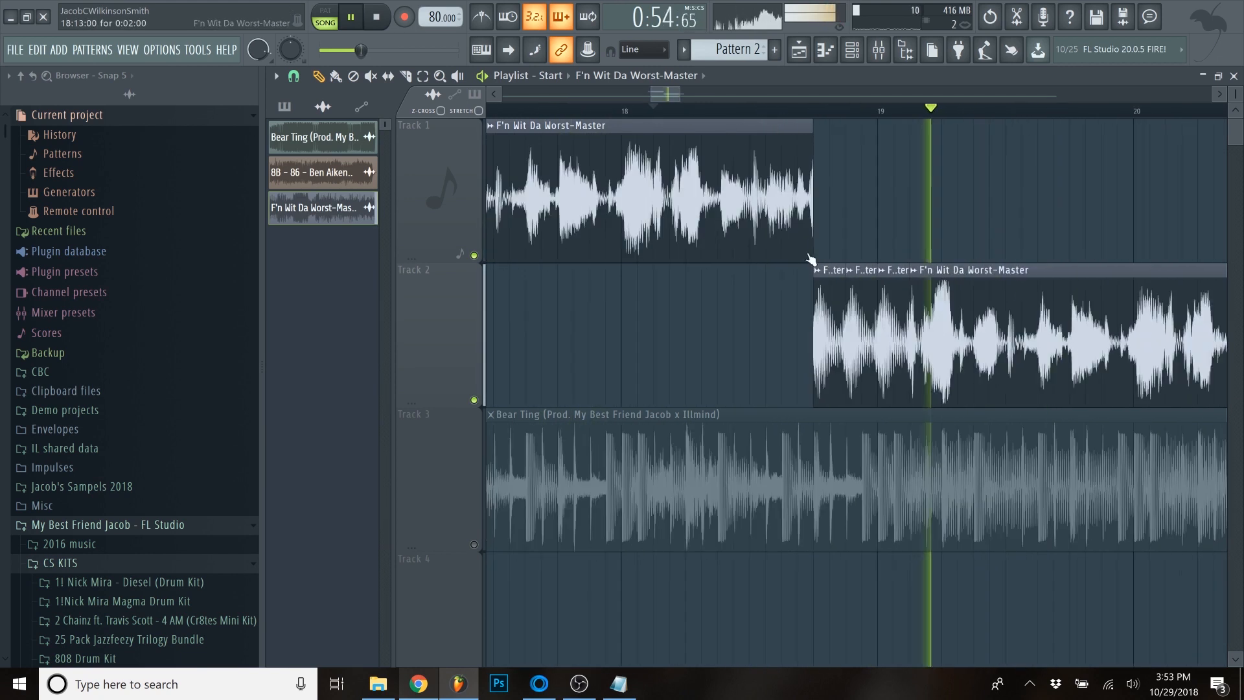
{"action": "key", "text": "space"}
- Extend the Track 1 loop back to bar 19 so it overlaps the slices, and play the transition
{"action": "left_click_drag", "start_coordinate": [805, 231], "coordinate": [869, 232]}
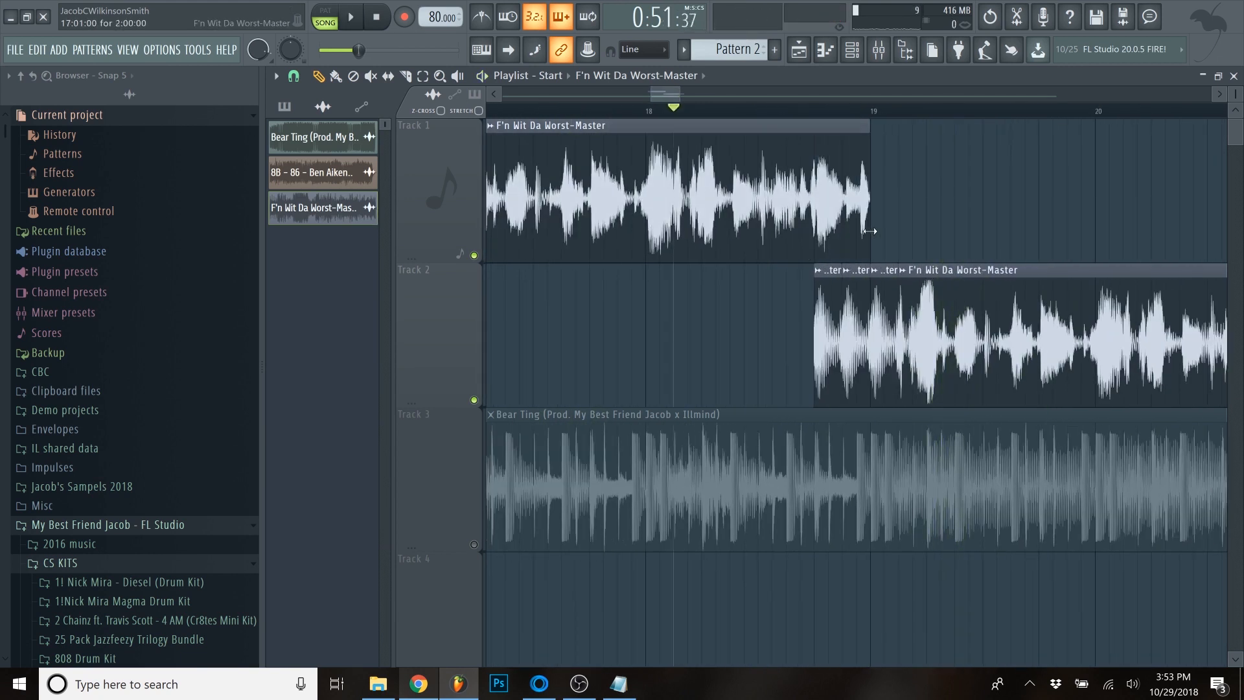
{"action": "key", "text": "space"}
{"action": "scroll", "coordinate": [875, 337], "scroll_direction": "up", "scroll_amount": 2}
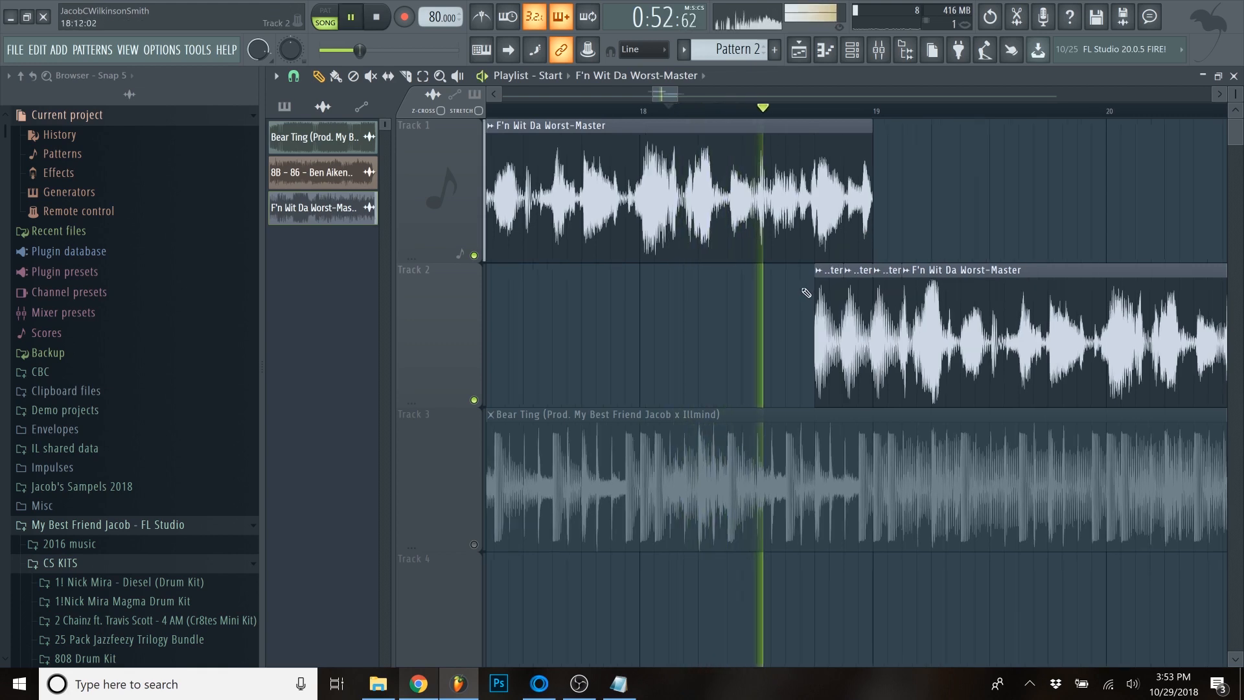
{"action": "scroll", "coordinate": [875, 337], "scroll_direction": "down", "scroll_amount": 2}
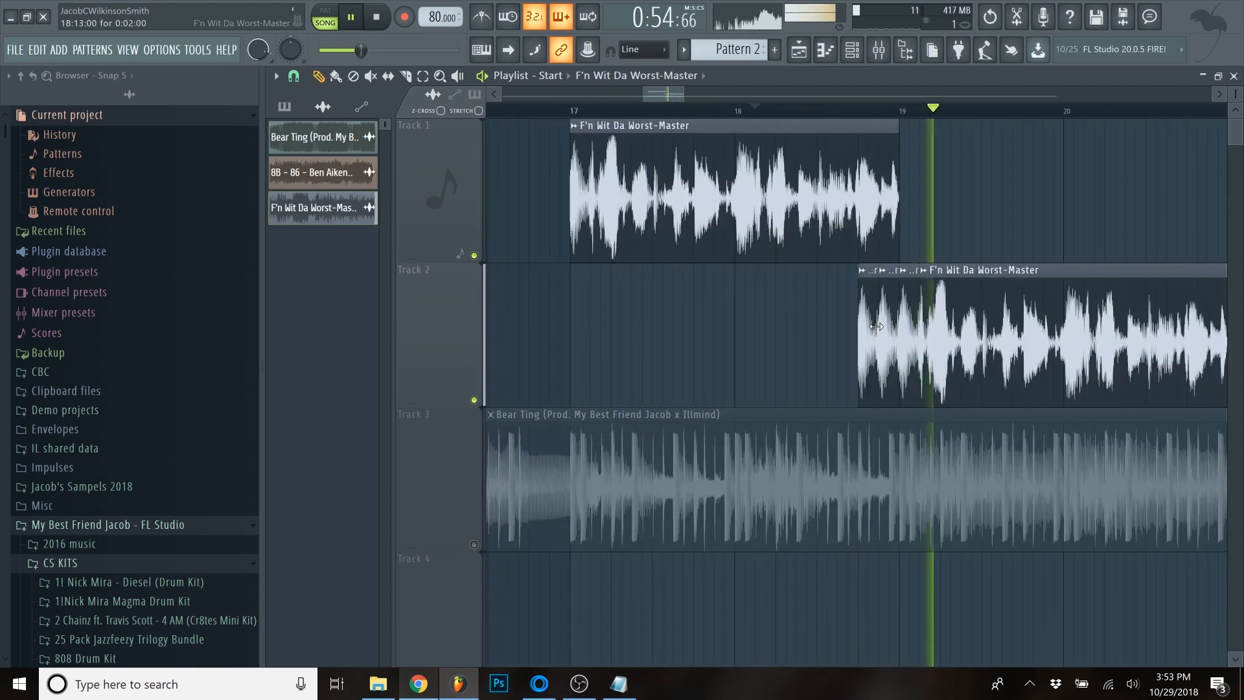
{"action": "key", "text": "space"}
- Unmute the beat on Track 3 and play the overlapping transition with it
{"action": "left_click", "coordinate": [474, 545]}
{"action": "key", "text": "space"}
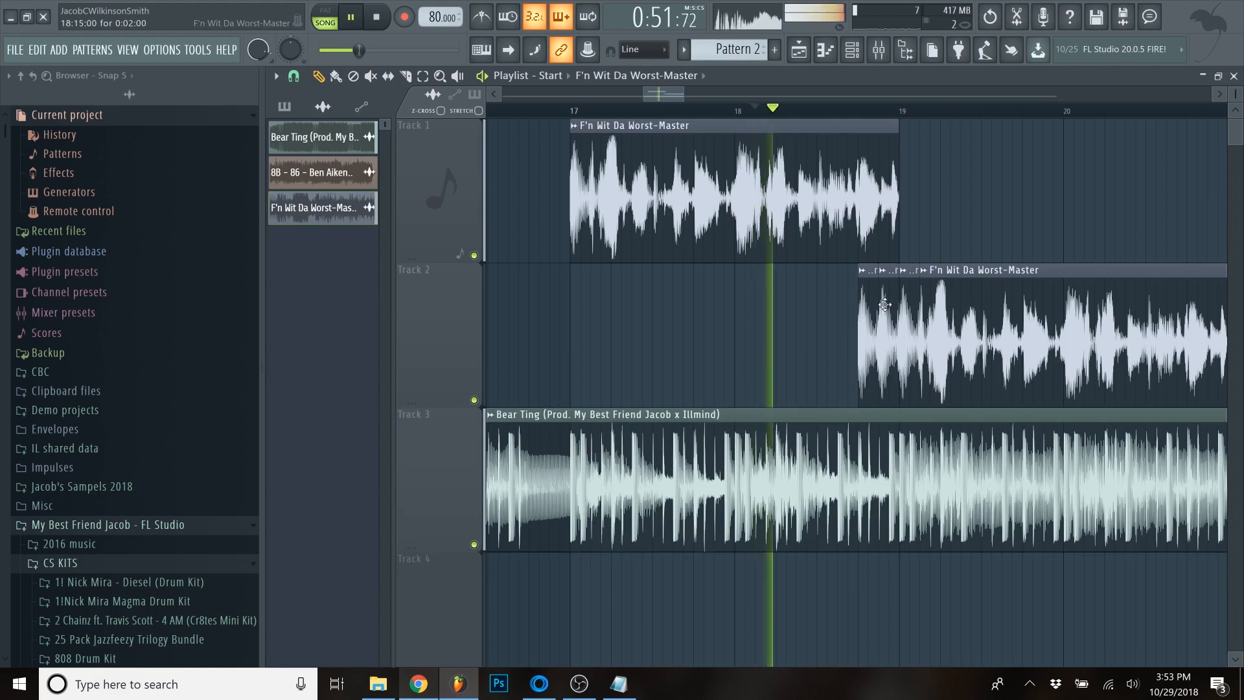
{"action": "scroll", "coordinate": [876, 234], "scroll_direction": "up", "scroll_amount": 2}
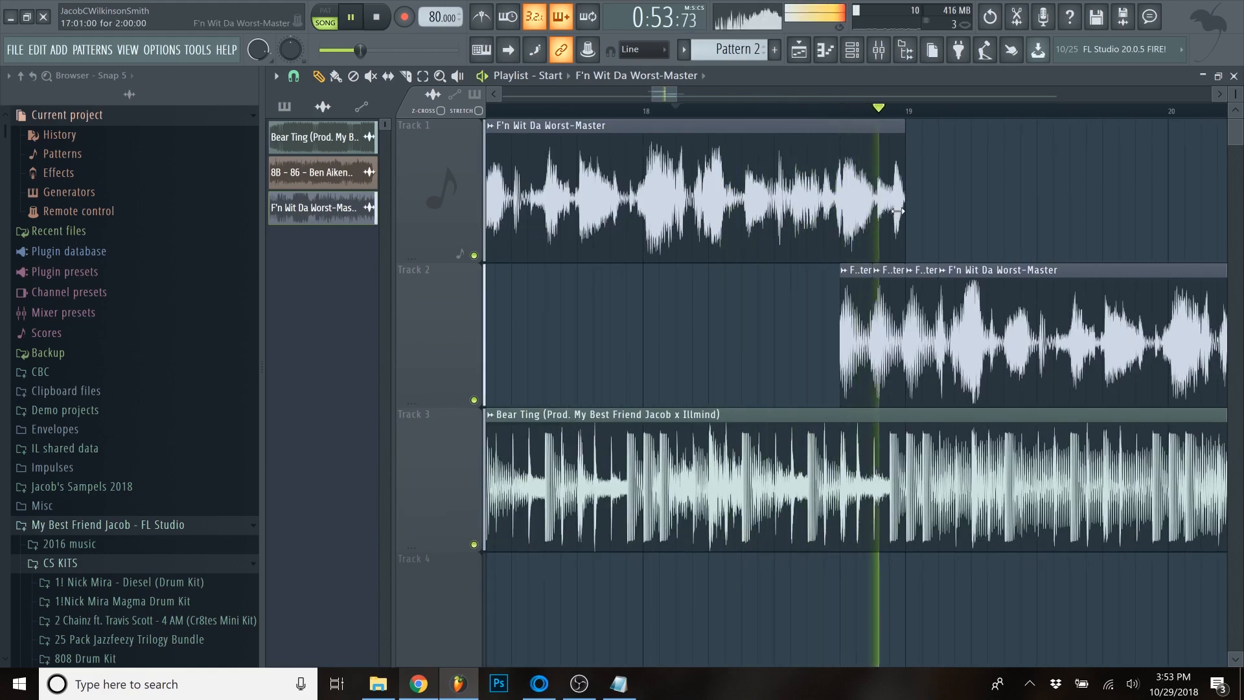
{"action": "scroll", "coordinate": [918, 245], "scroll_direction": "down", "scroll_amount": 3}
{"action": "scroll", "coordinate": [903, 223], "scroll_direction": "up", "scroll_amount": 3}
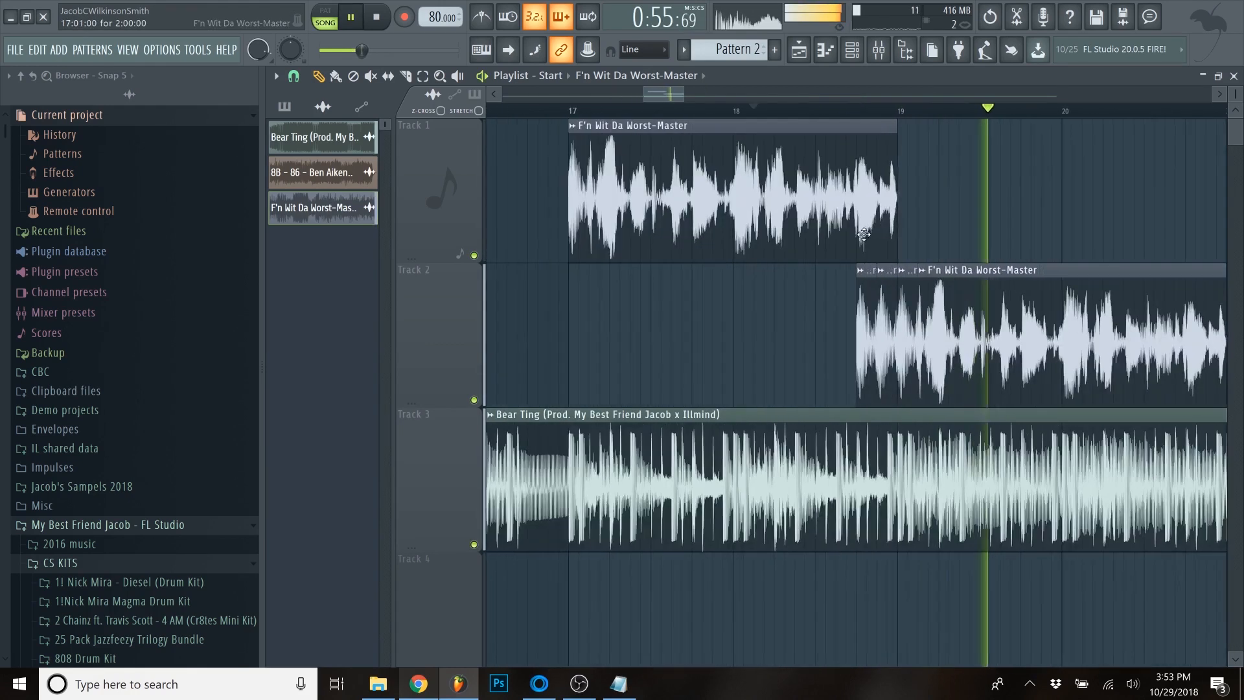
{"action": "key", "text": "space"}
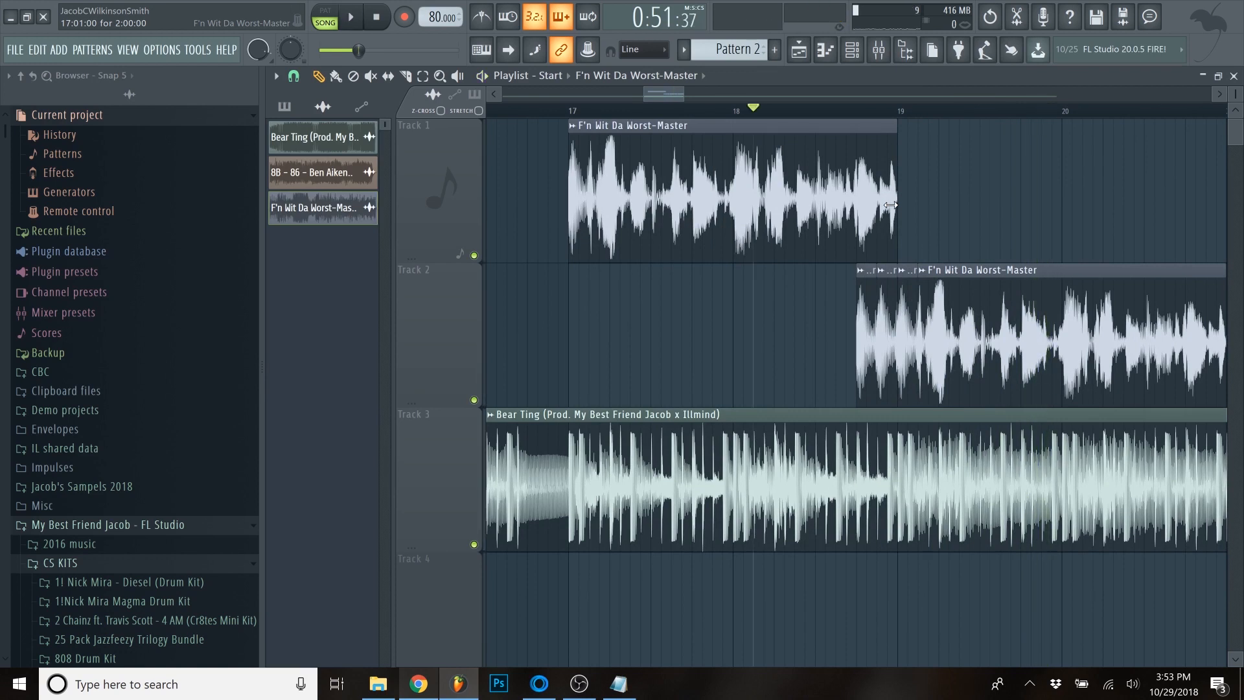
- Trim the Track 1 loop's end to where the Track 2 slices begin, and play the arrangement with the beat through bar 20
{"action": "left_click_drag", "start_coordinate": [890, 205], "coordinate": [857, 206]}
{"action": "scroll", "coordinate": [868, 247], "scroll_direction": "up", "scroll_amount": 2}
{"action": "key", "text": "space"}
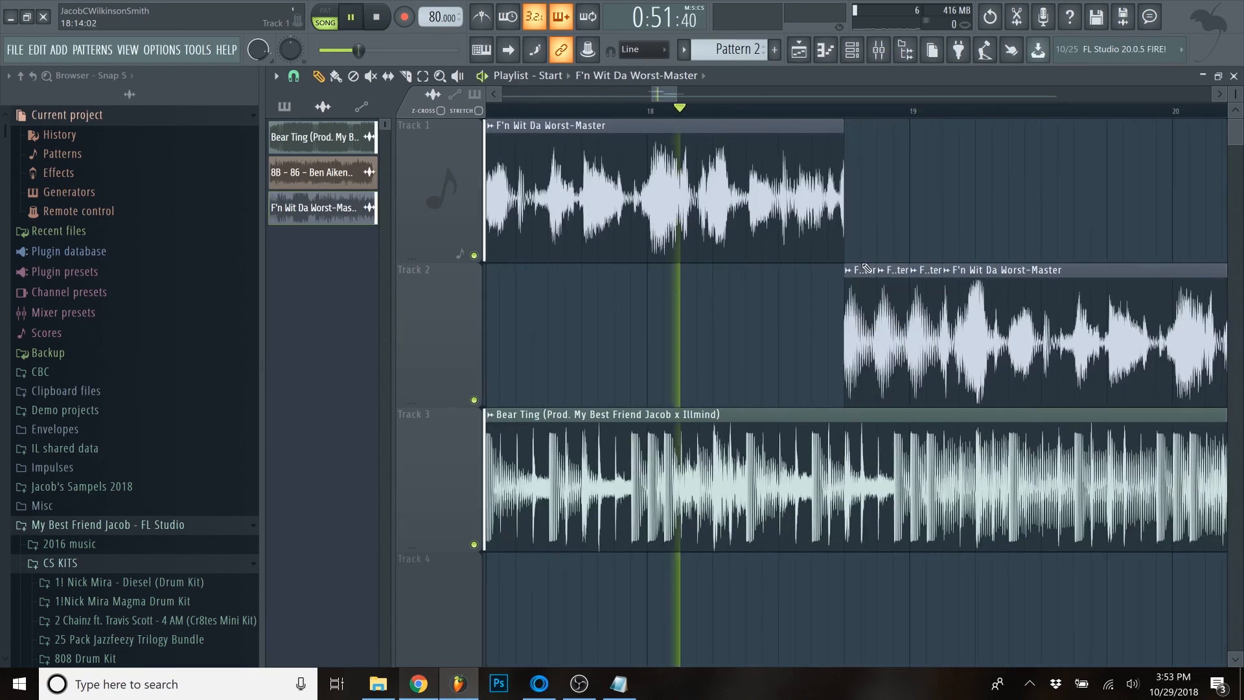
{"action": "scroll", "coordinate": [881, 270], "scroll_direction": "up", "scroll_amount": 2}
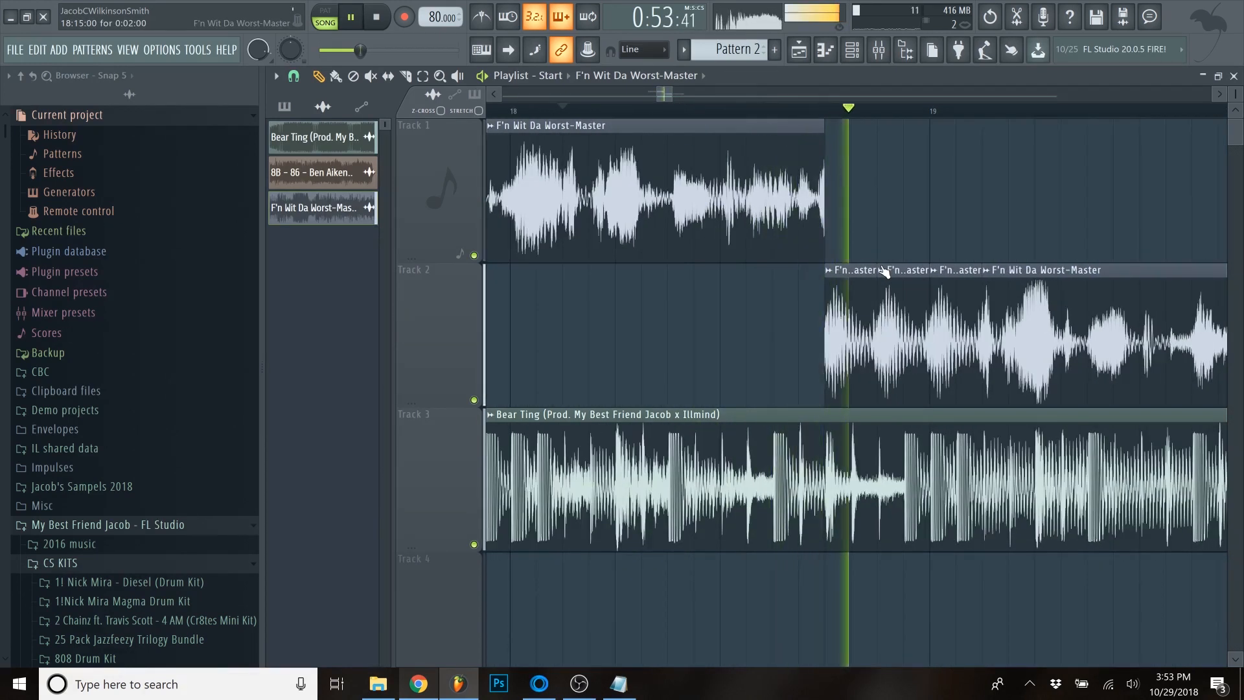
{"action": "scroll", "coordinate": [884, 275], "scroll_direction": "down", "scroll_amount": 3}
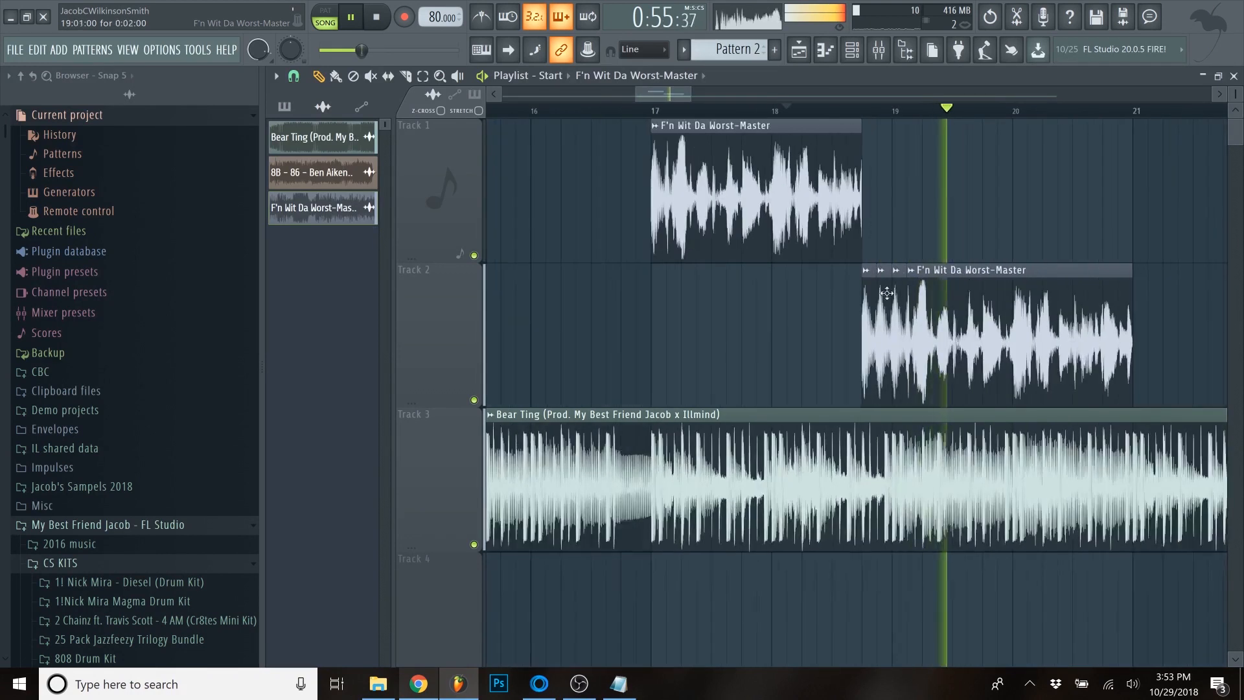
{"action": "scroll", "coordinate": [1139, 289], "scroll_direction": "up", "scroll_amount": 1}
{"action": "scroll", "coordinate": [1056, 251], "scroll_direction": "up", "scroll_amount": 2}
{"action": "scroll", "coordinate": [1037, 234], "scroll_direction": "up", "scroll_amount": 3}
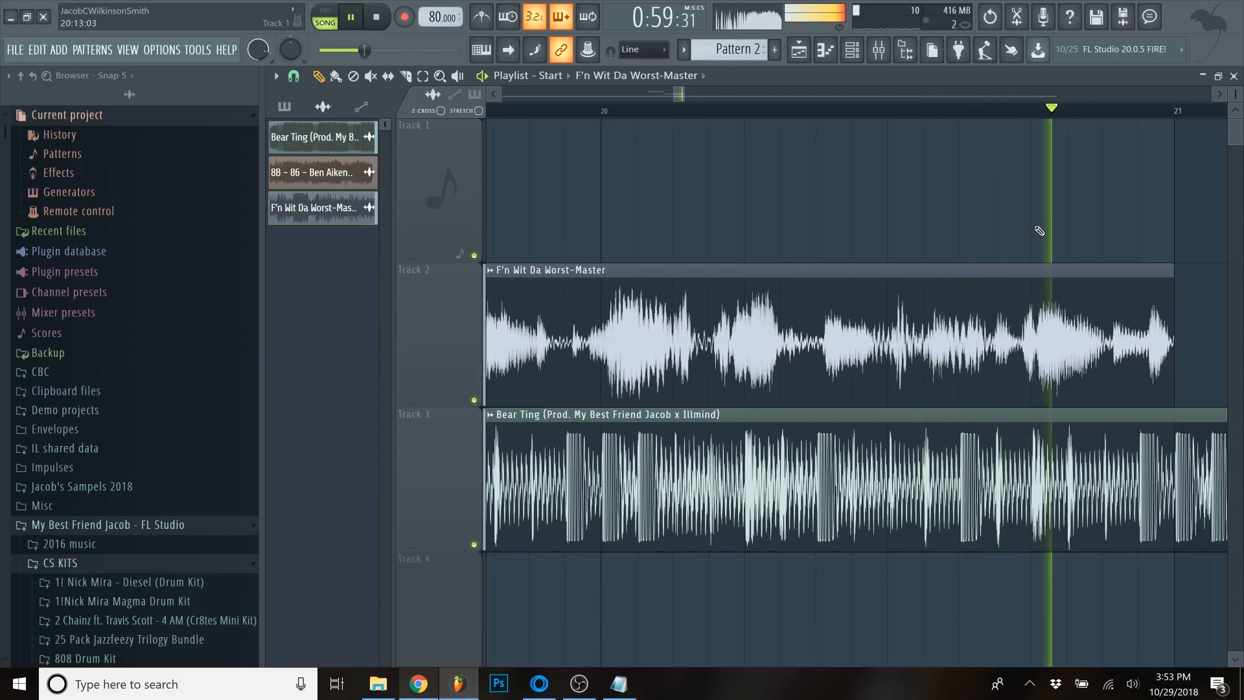
{"action": "scroll", "coordinate": [1037, 228], "scroll_direction": "down", "scroll_amount": 4}
{"action": "key", "text": "space"}
- Trim the Track 2 loop to end four steps before bar 21 and place a one-step slice on Track 1 at that point
{"action": "left_click", "coordinate": [1036, 225]}
{"action": "scroll", "coordinate": [1063, 246], "scroll_direction": "up", "scroll_amount": 3}
{"action": "left_click_drag", "start_coordinate": [1156, 296], "coordinate": [1005, 277]}
{"action": "scroll", "coordinate": [1086, 232], "scroll_direction": "up", "scroll_amount": 2}
{"action": "left_click", "coordinate": [1087, 232]}
{"action": "right_click", "coordinate": [1138, 236]}
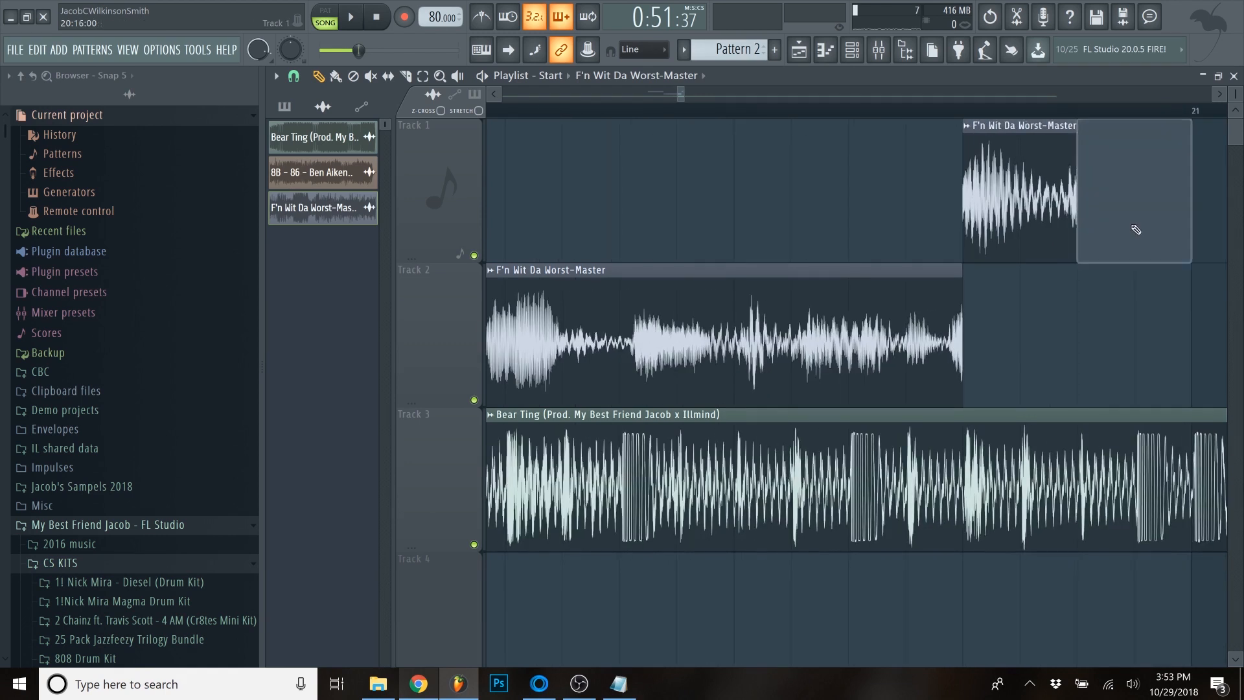
{"action": "left_click_drag", "start_coordinate": [1075, 232], "coordinate": [1022, 232]}
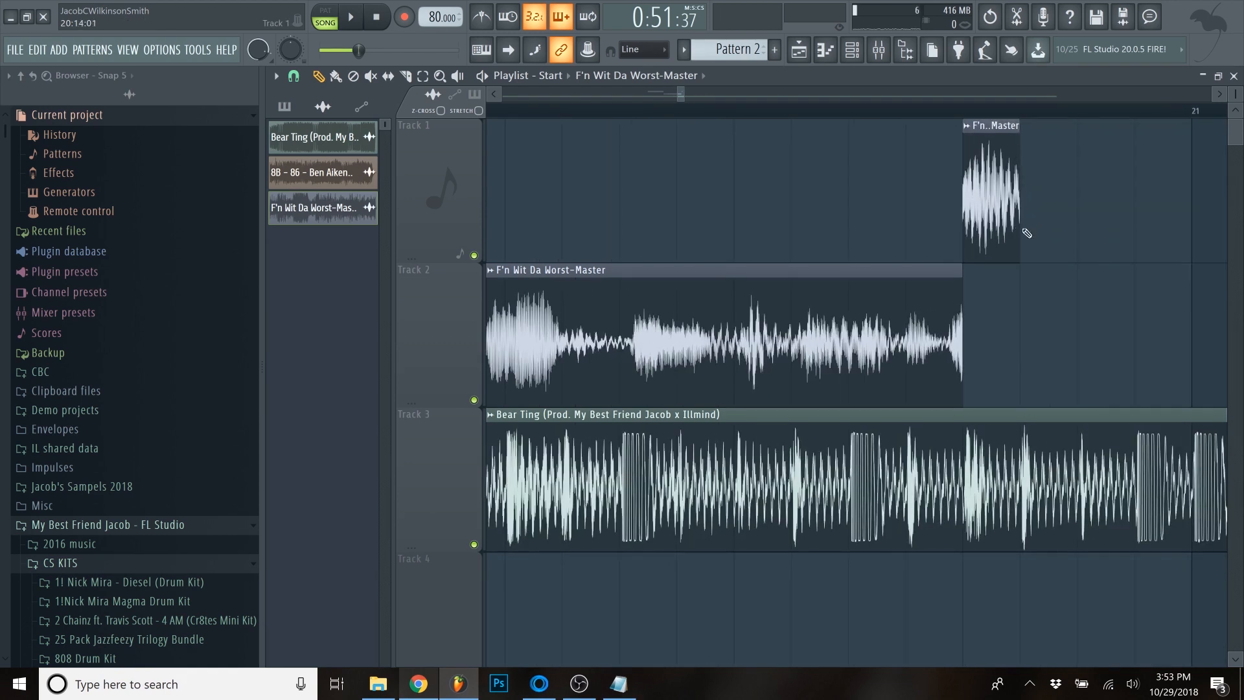
- Place three more one-step slices up to bar 21, alternating between Track 2 and Track 1, and play them back
{"action": "left_click", "coordinate": [1026, 300]}
{"action": "left_click", "coordinate": [1120, 225]}
{"action": "scroll", "coordinate": [1029, 222], "scroll_direction": "down", "scroll_amount": 3}
{"action": "key", "text": "space"}
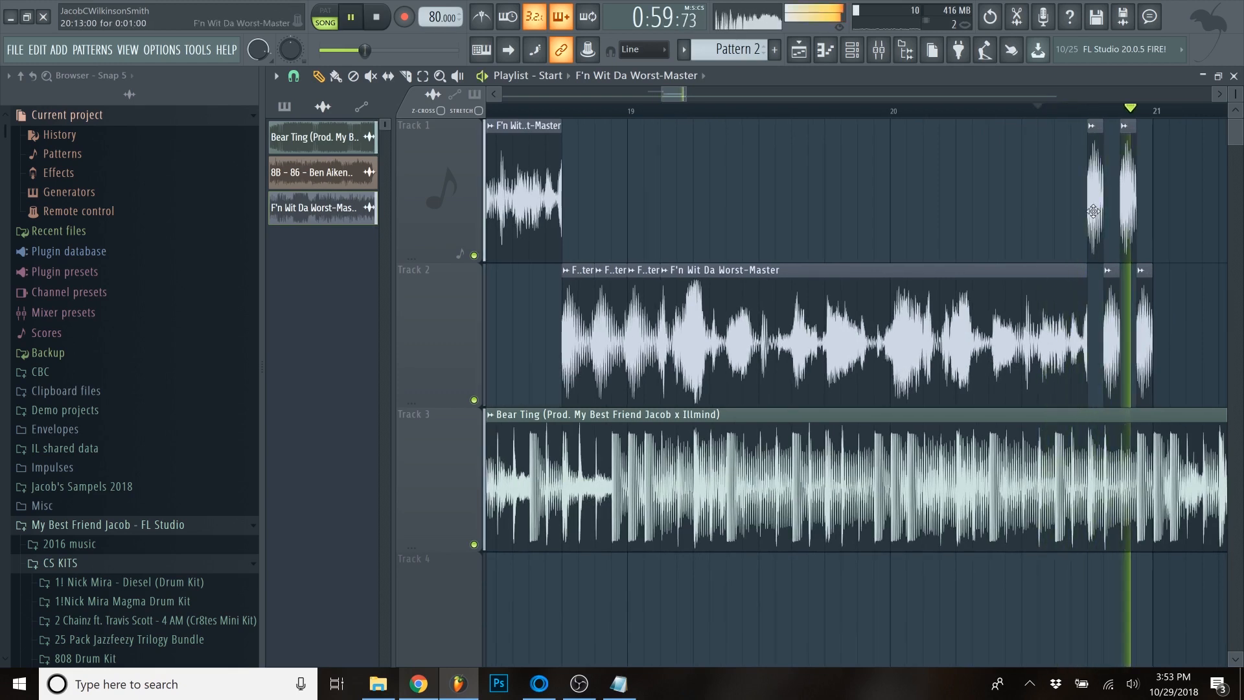
- Replay the arrangement from the start of the Track 2 slices to the end of bar 20 and stop playback
{"action": "scroll", "coordinate": [1037, 181], "scroll_direction": "down", "scroll_amount": 4}
{"action": "left_click", "coordinate": [955, 110]}
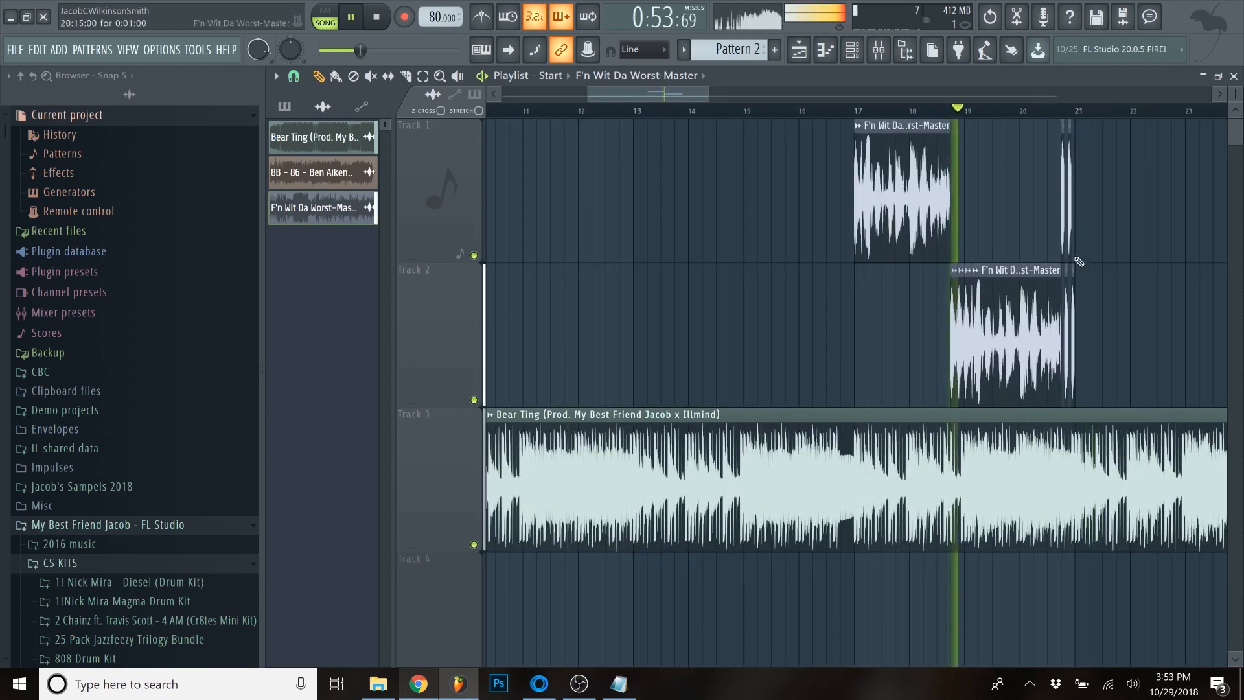
{"action": "scroll", "coordinate": [1078, 259], "scroll_direction": "up", "scroll_amount": 3}
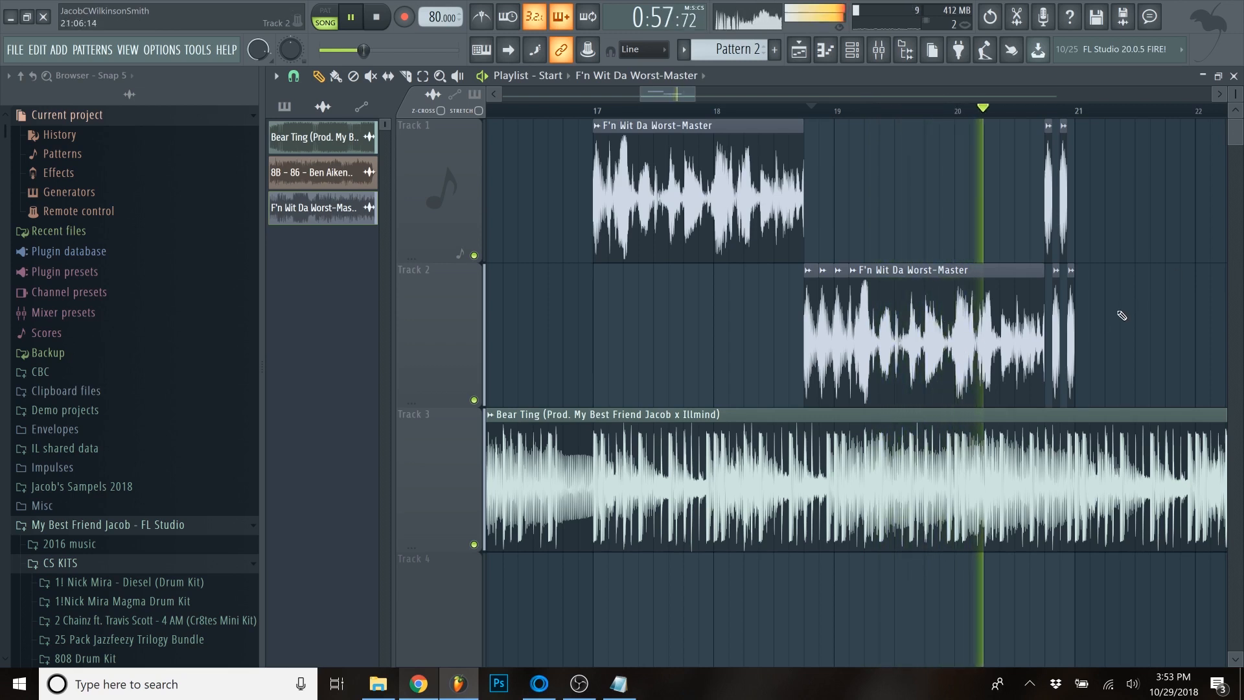
{"action": "scroll", "coordinate": [1090, 310], "scroll_direction": "up", "scroll_amount": 3}
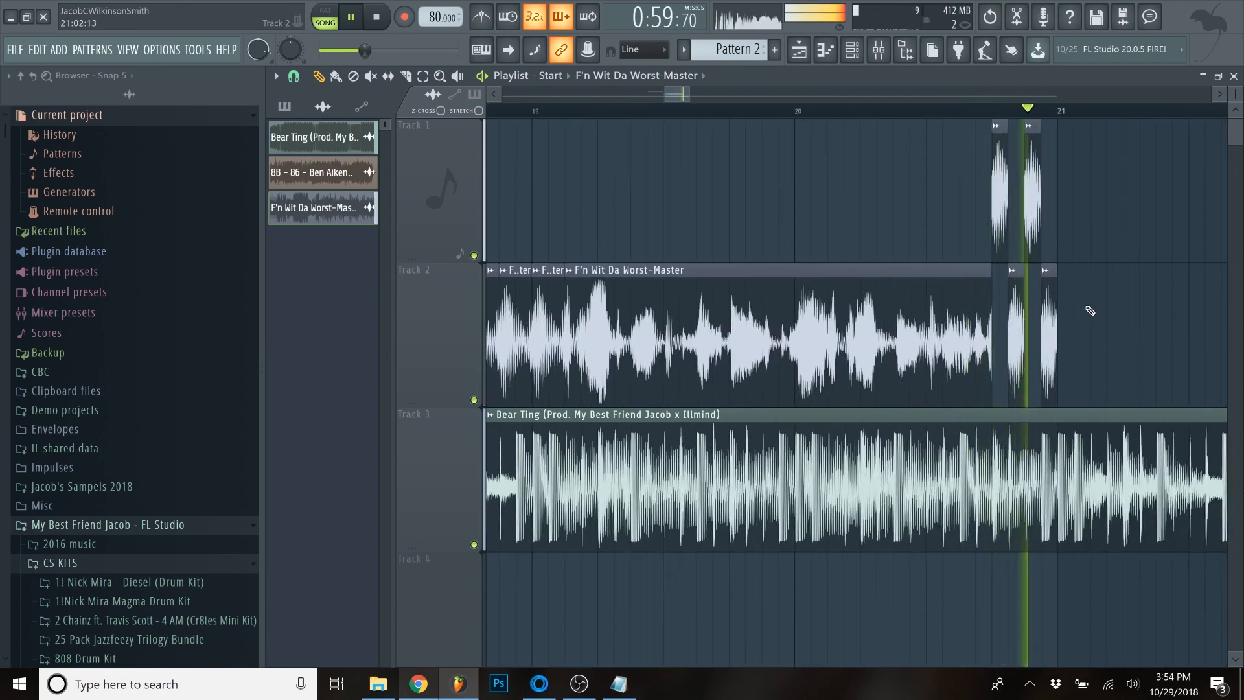
{"action": "scroll", "coordinate": [1092, 308], "scroll_direction": "down", "scroll_amount": 3}
{"action": "key", "text": "space"}
- Return the playhead to bar 17, at the start of the Track 1 loop
{"action": "scroll", "coordinate": [1063, 324], "scroll_direction": "up", "scroll_amount": 2}
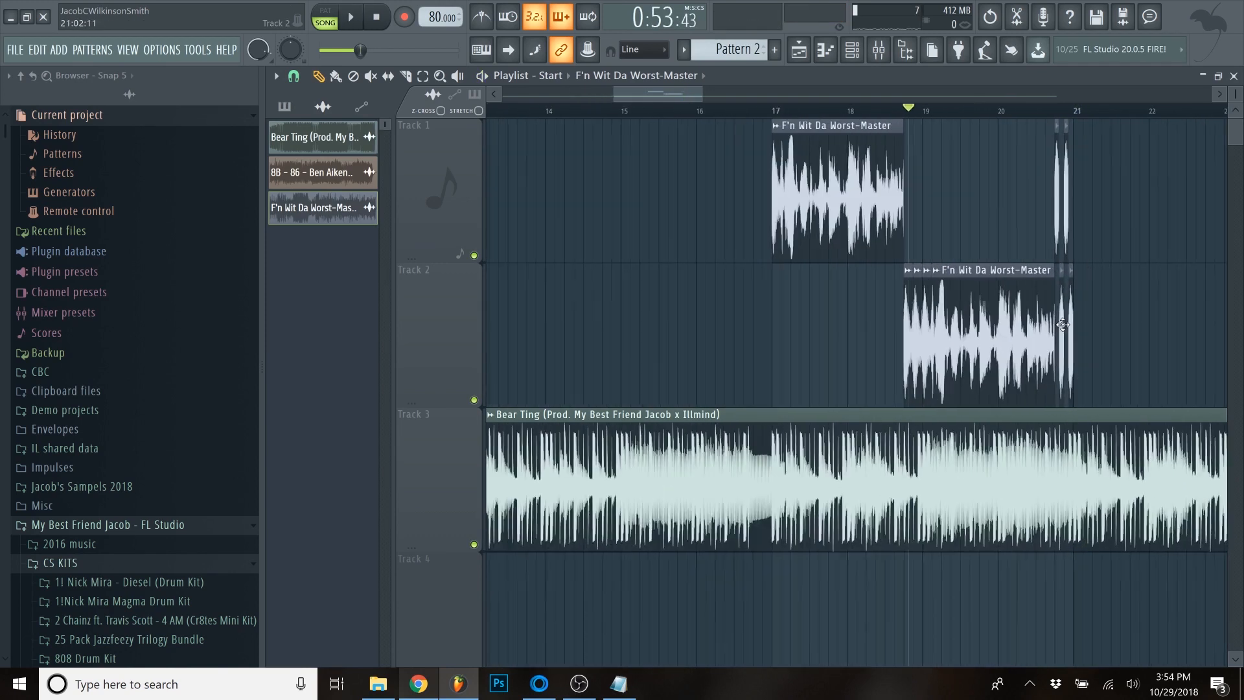
{"action": "left_click", "coordinate": [777, 117]}
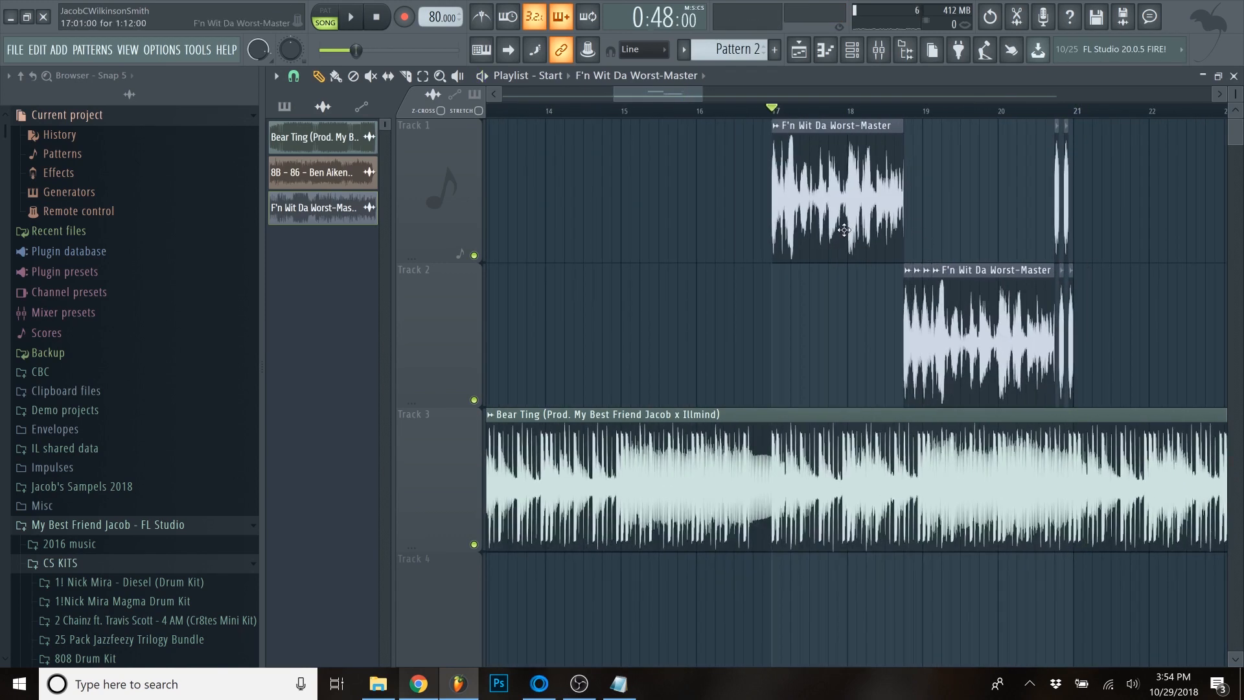
{"action": "scroll", "coordinate": [904, 317], "scroll_direction": "up", "scroll_amount": 1}
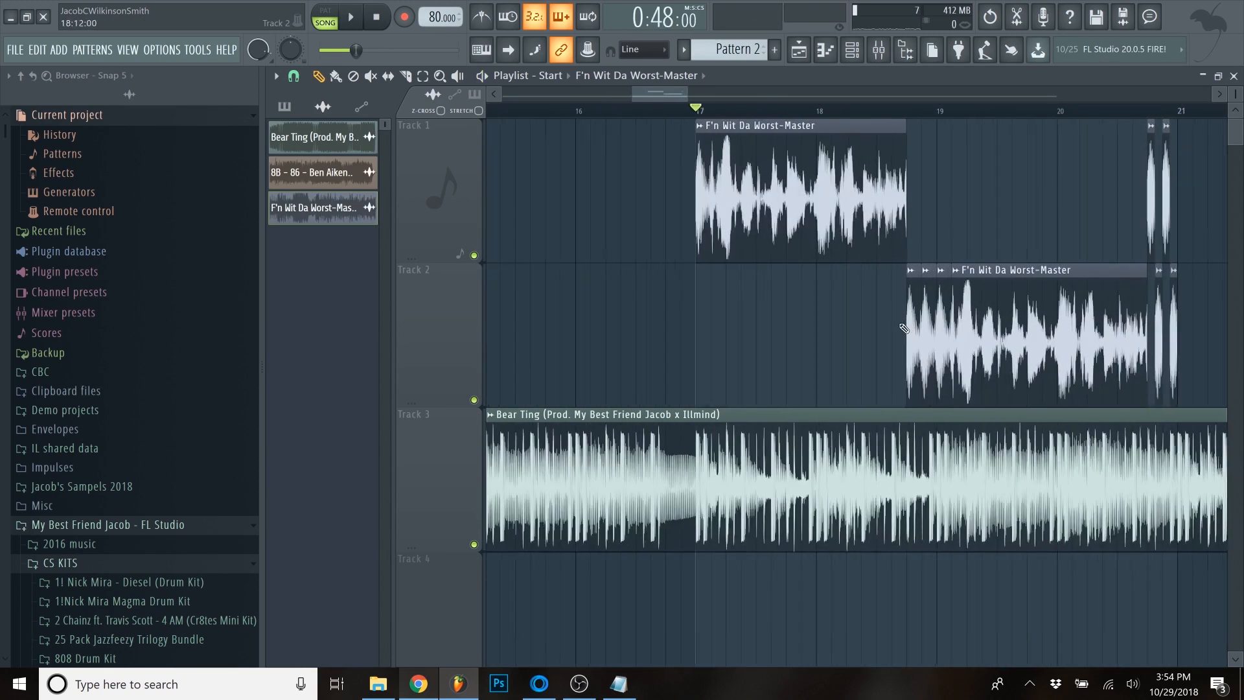
{"action": "scroll", "coordinate": [852, 393], "scroll_direction": "up", "scroll_amount": 4}
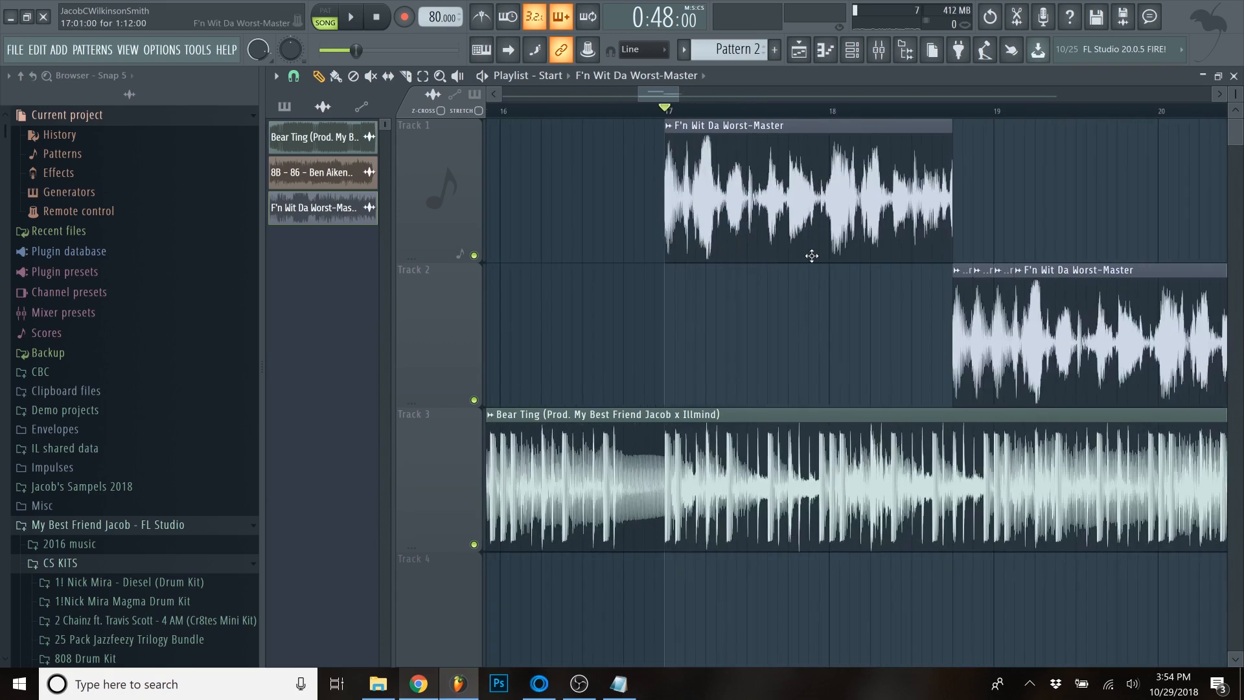
- Open the mixer track of the F'n Wit Da Worst-Master sample and load Fruity Flanger into effect slot 2
{"action": "double_click", "coordinate": [810, 256]}
{"action": "left_click", "coordinate": [1011, 355]}
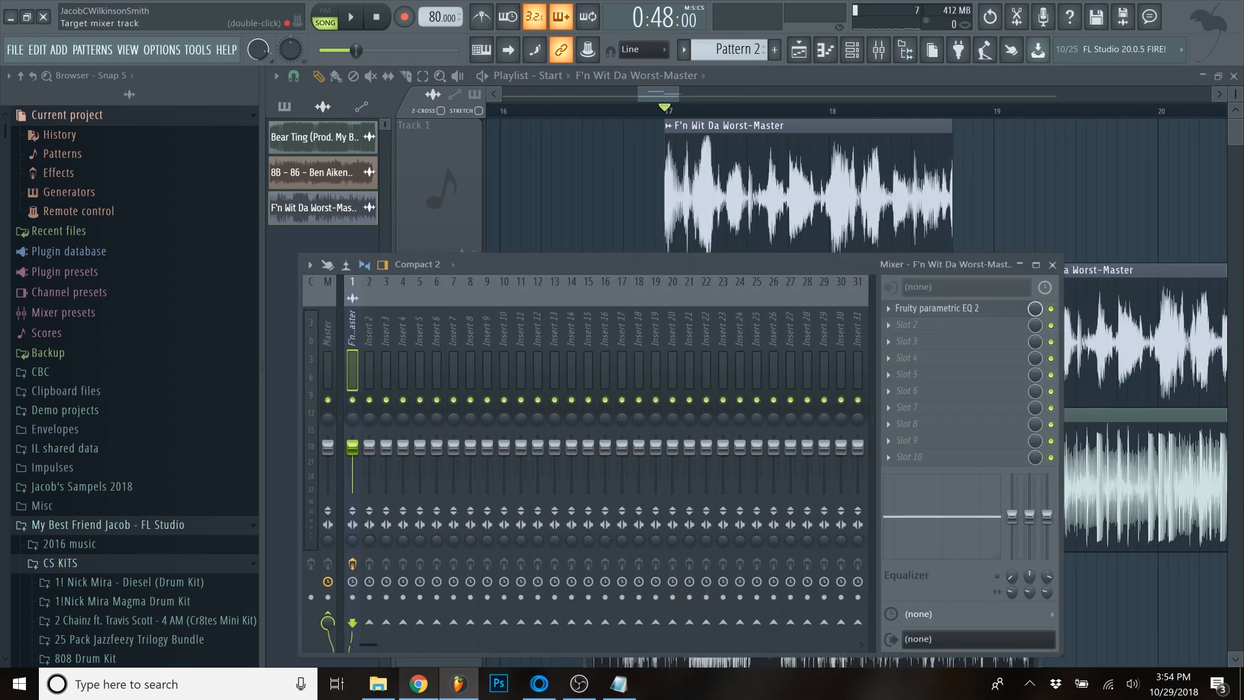
{"action": "left_click", "coordinate": [885, 325]}
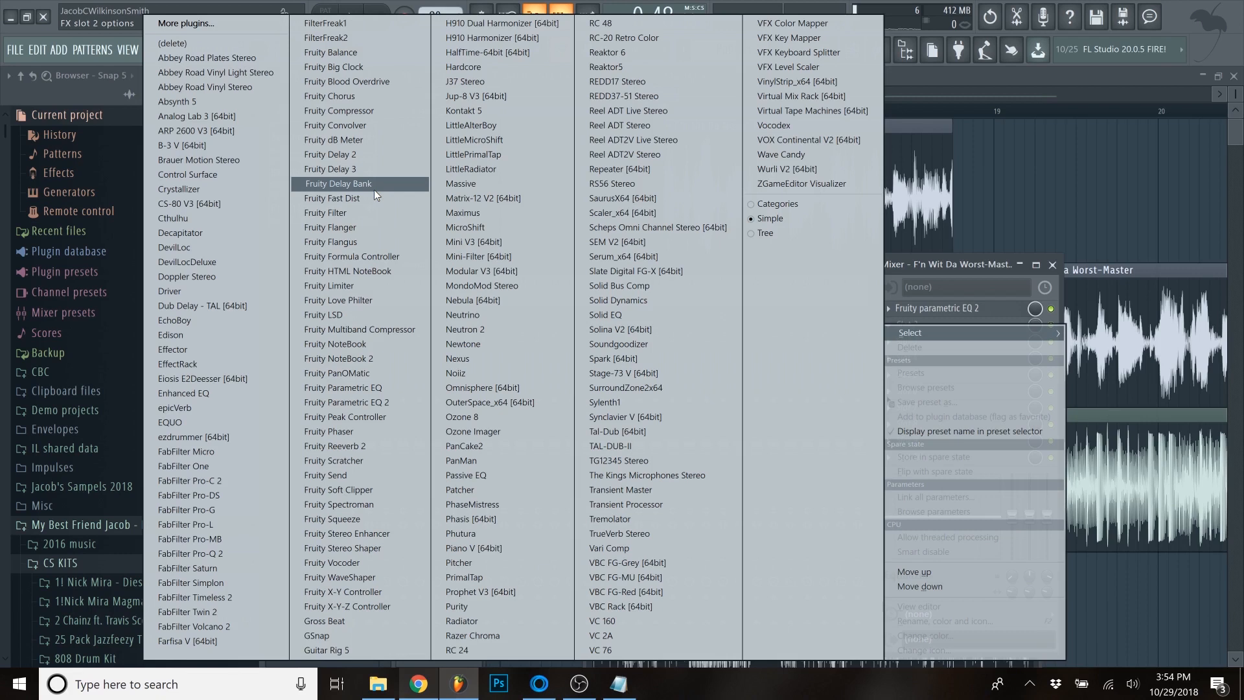
{"action": "left_click", "coordinate": [344, 227]}
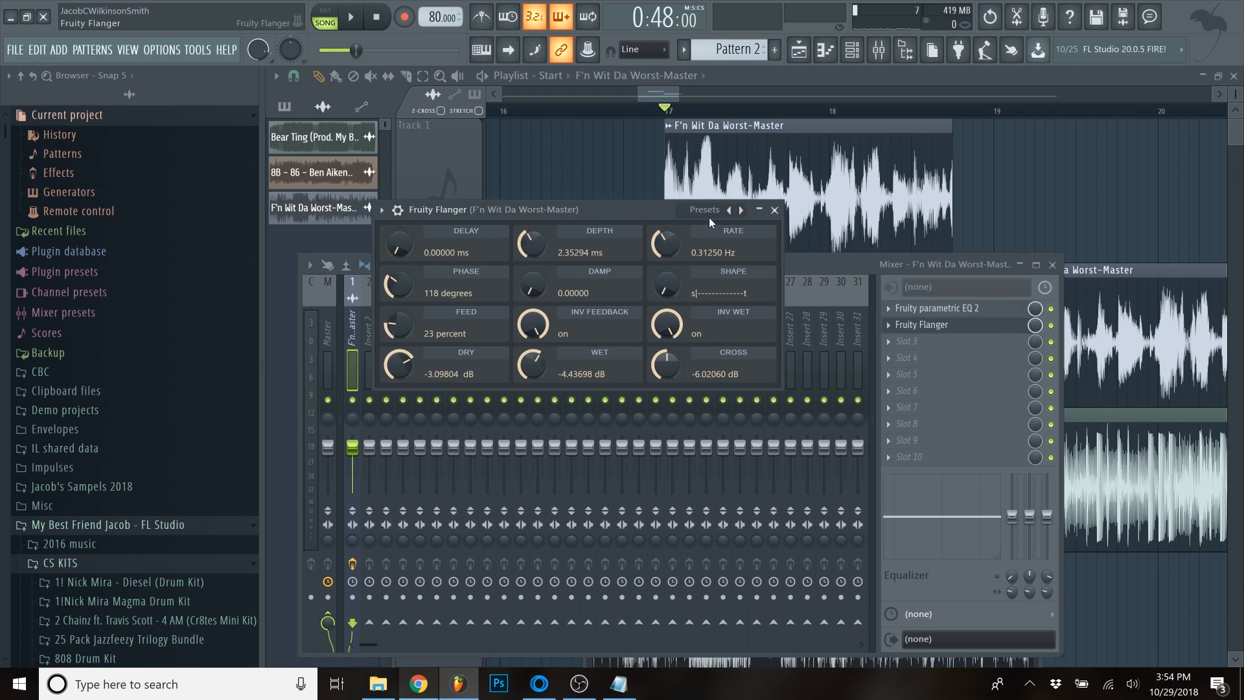
- Browse the Fruity Flanger presets, select Classic Deep while the sample plays, and stop playback and close the plugin
{"action": "left_click", "coordinate": [738, 210]}
{"action": "left_click", "coordinate": [730, 211]}
{"action": "left_click", "coordinate": [740, 210]}
{"action": "left_click", "coordinate": [729, 210]}
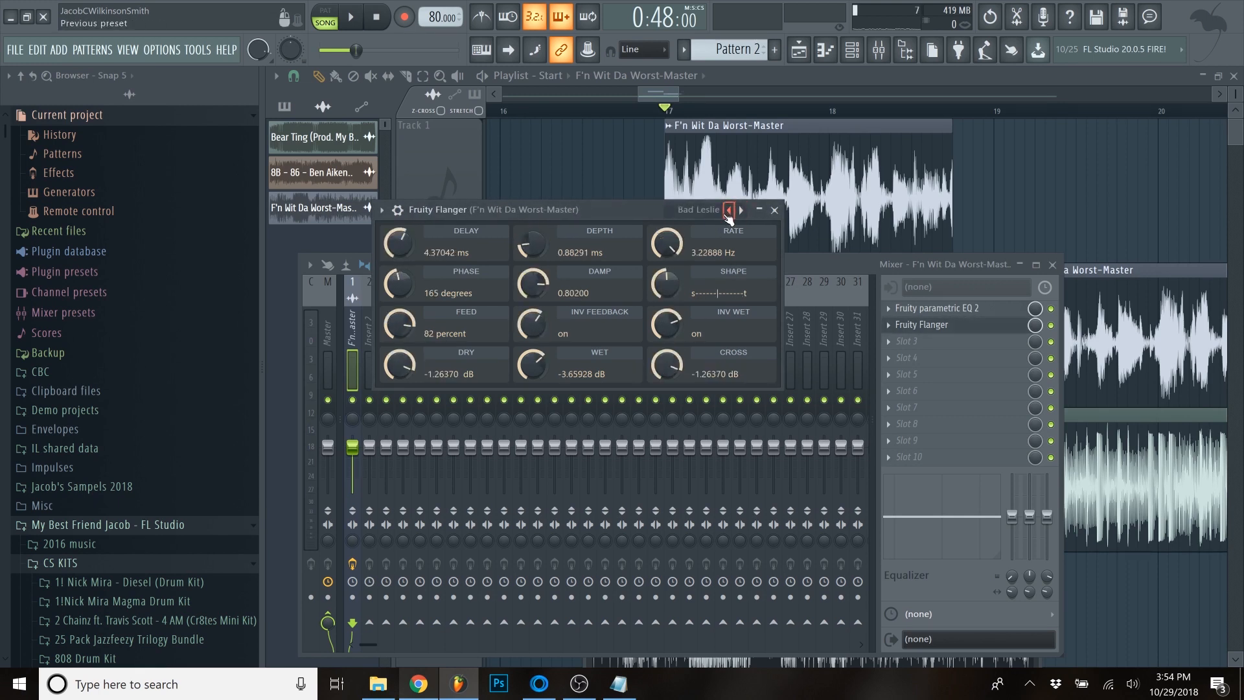
{"action": "left_click", "coordinate": [711, 212]}
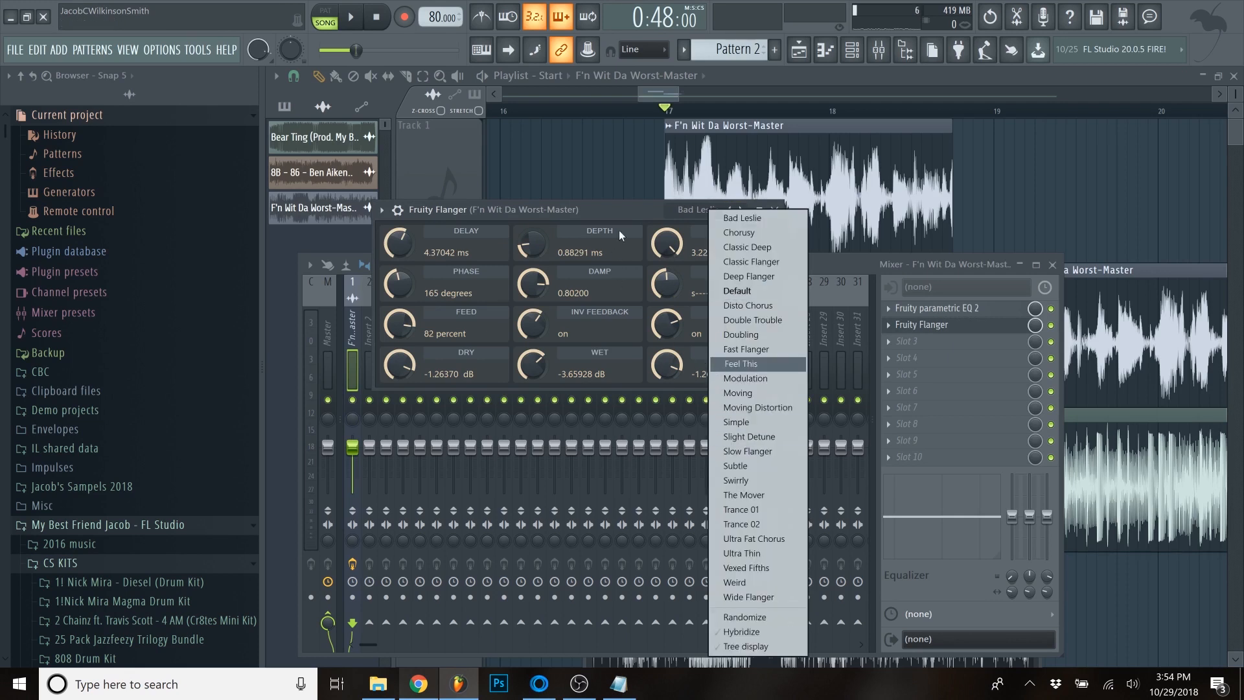
{"action": "left_click", "coordinate": [627, 209]}
{"action": "key", "text": "space"}
{"action": "left_click", "coordinate": [742, 209]}
{"action": "left_click", "coordinate": [742, 209]}
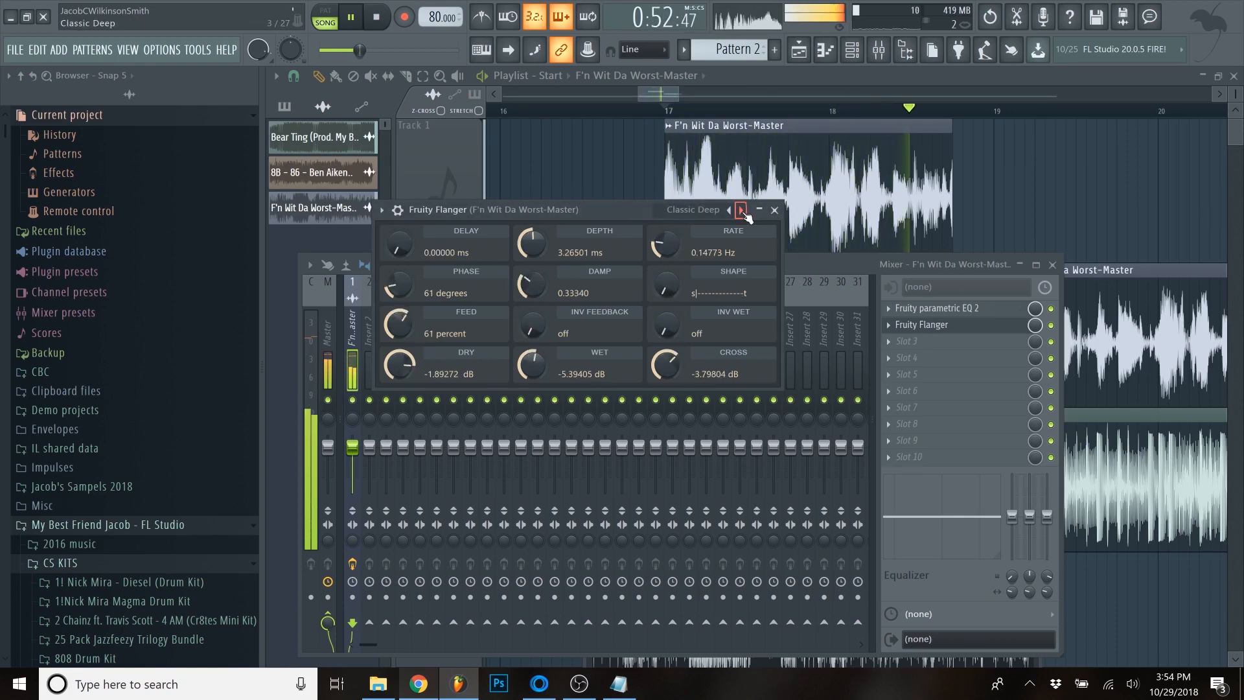
{"action": "key", "text": "space"}
{"action": "left_click", "coordinate": [774, 209]}
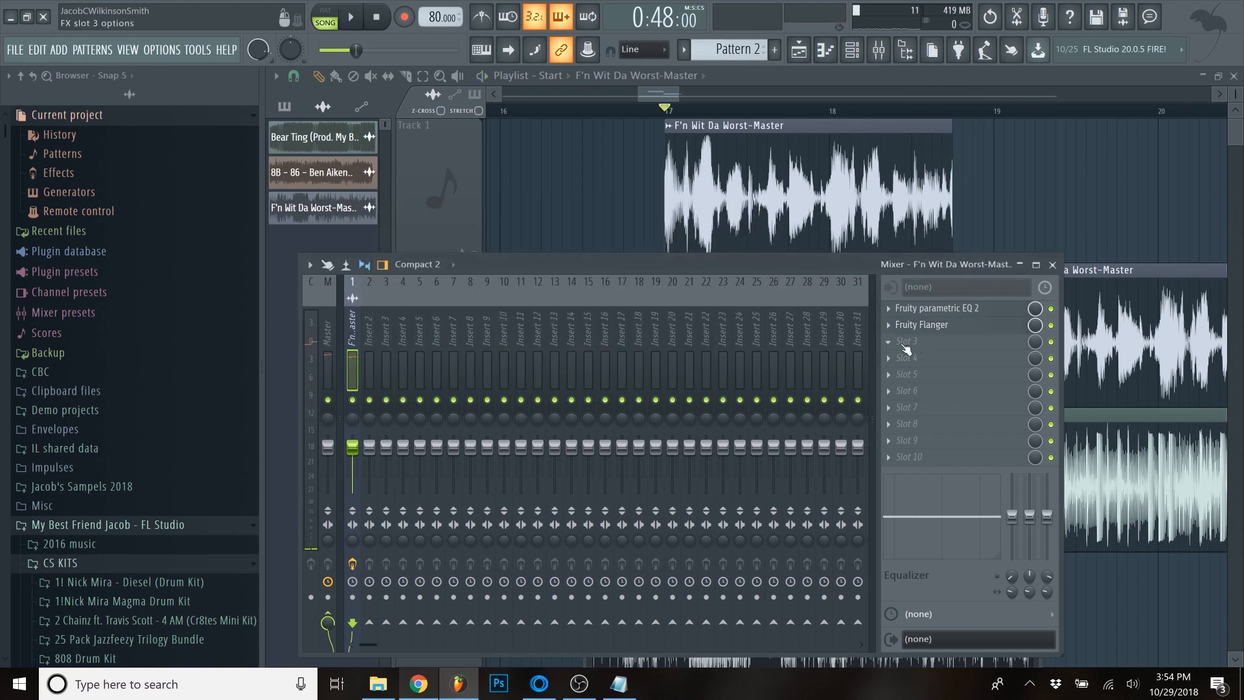
- Load Fruity Delay 3 into effect slot 3 and shorten its delay time while auditioning the sample
{"action": "left_click", "coordinate": [889, 342]}
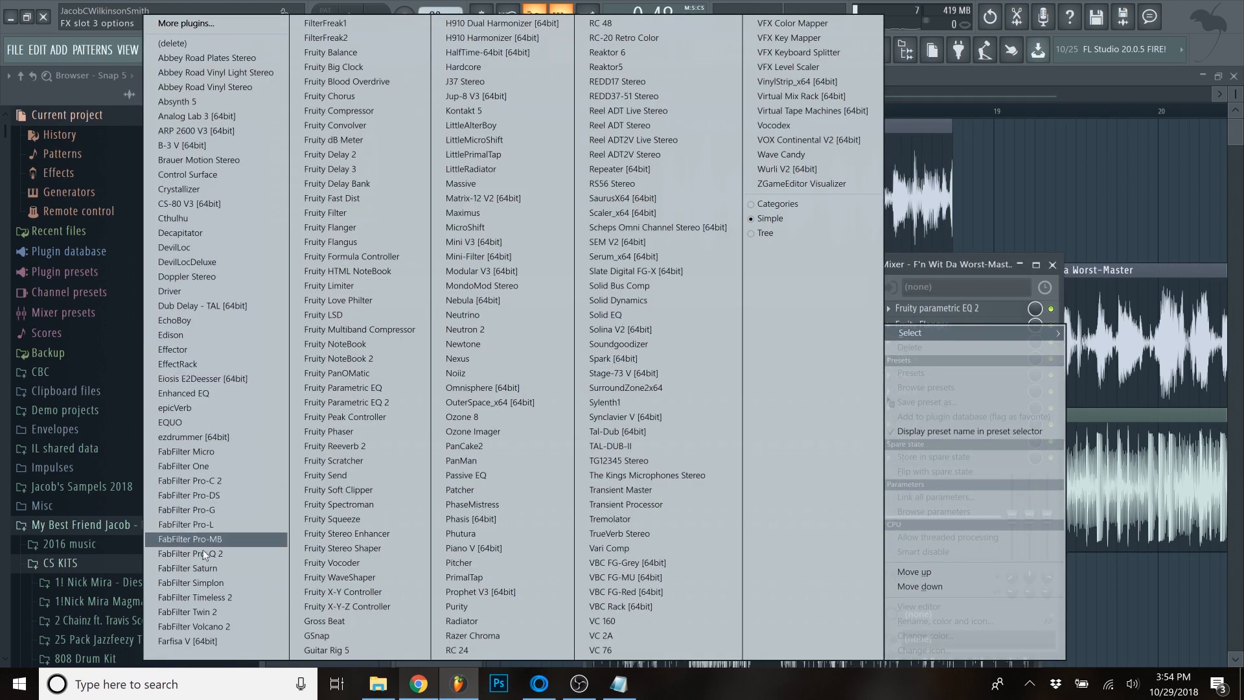
{"action": "left_click", "coordinate": [391, 170]}
{"action": "key", "text": "space"}
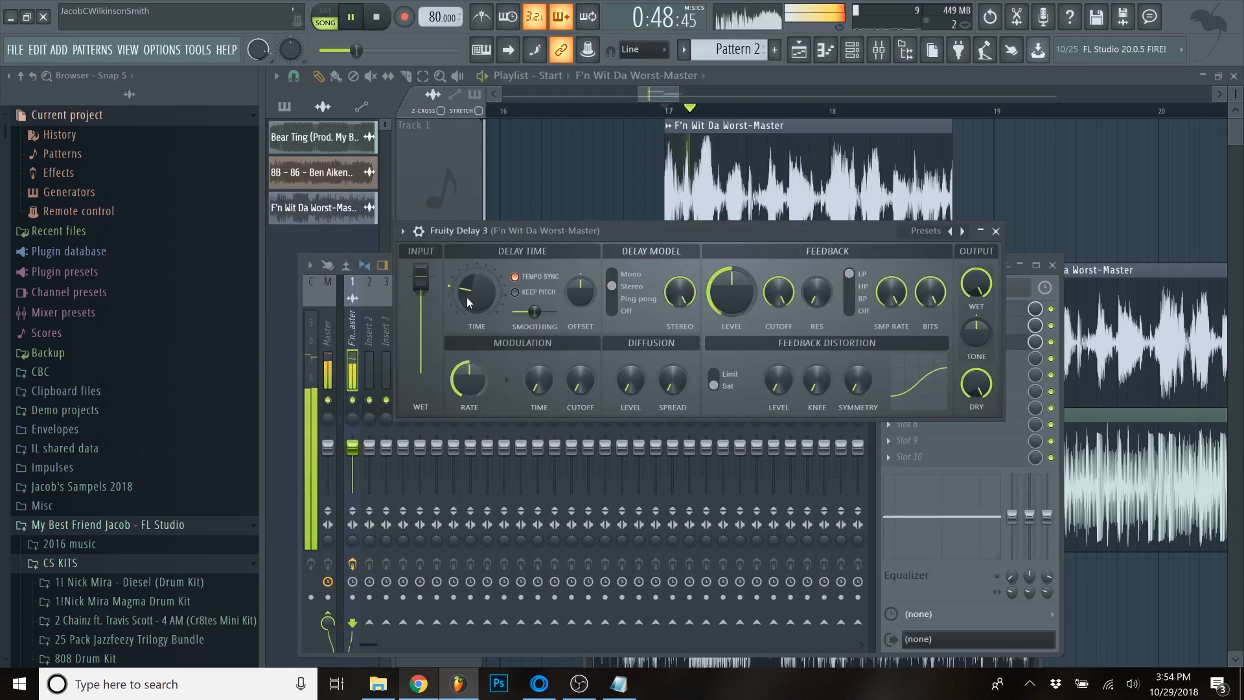
{"action": "key", "text": "space"}
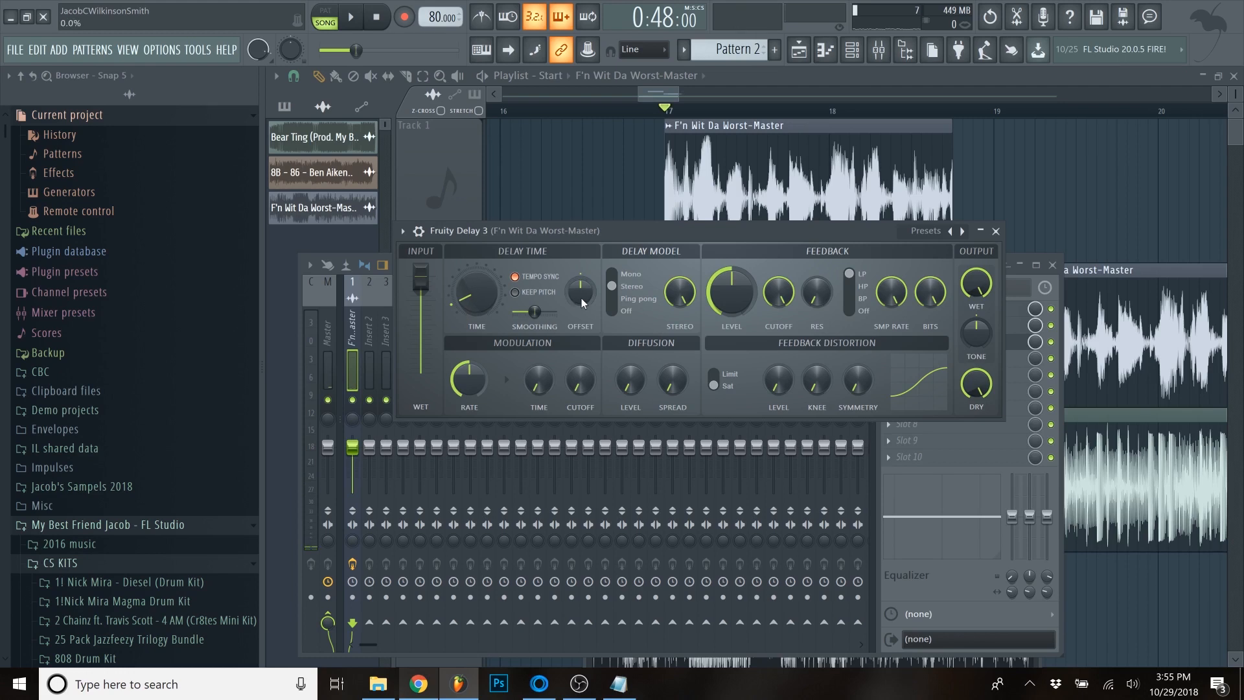
- Raise the delay's offset and feedback cutoff, lower its output wet level to about 38%, audition the result and close the plugin
{"action": "left_click_drag", "start_coordinate": [582, 298], "coordinate": [582, 272]}
{"action": "key", "text": "space"}
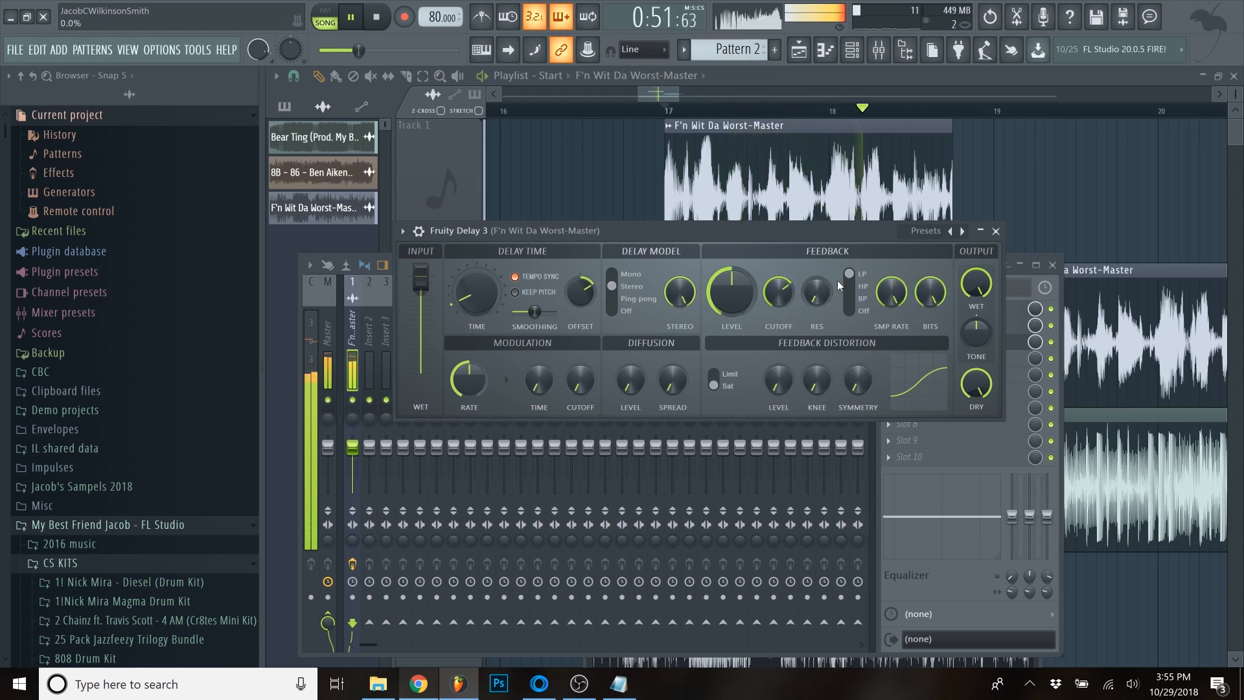
{"action": "key", "text": "space"}
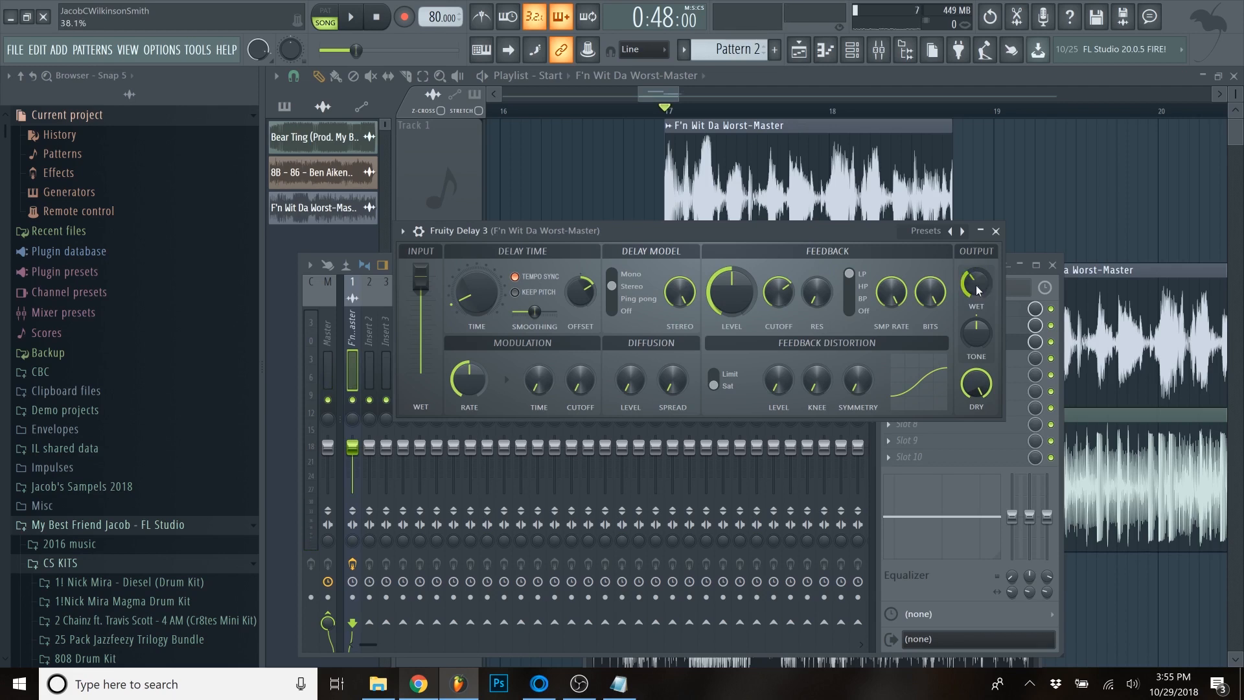
{"action": "key", "text": "space"}
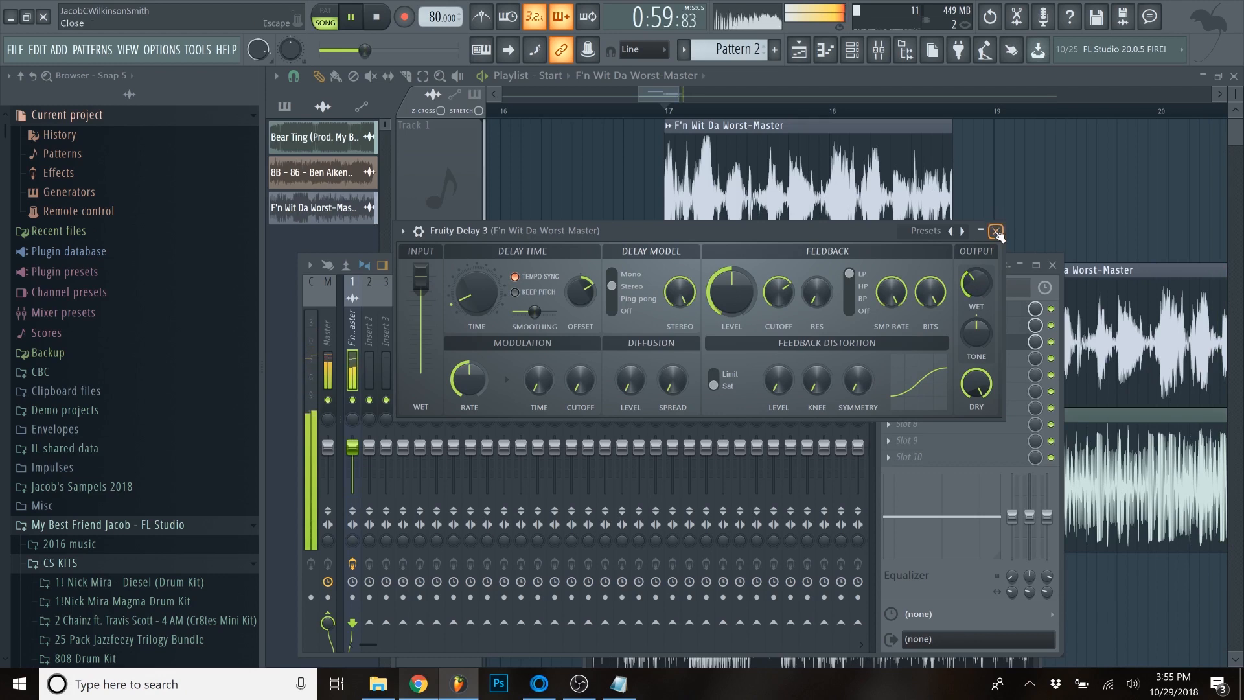
{"action": "key", "text": "space"}
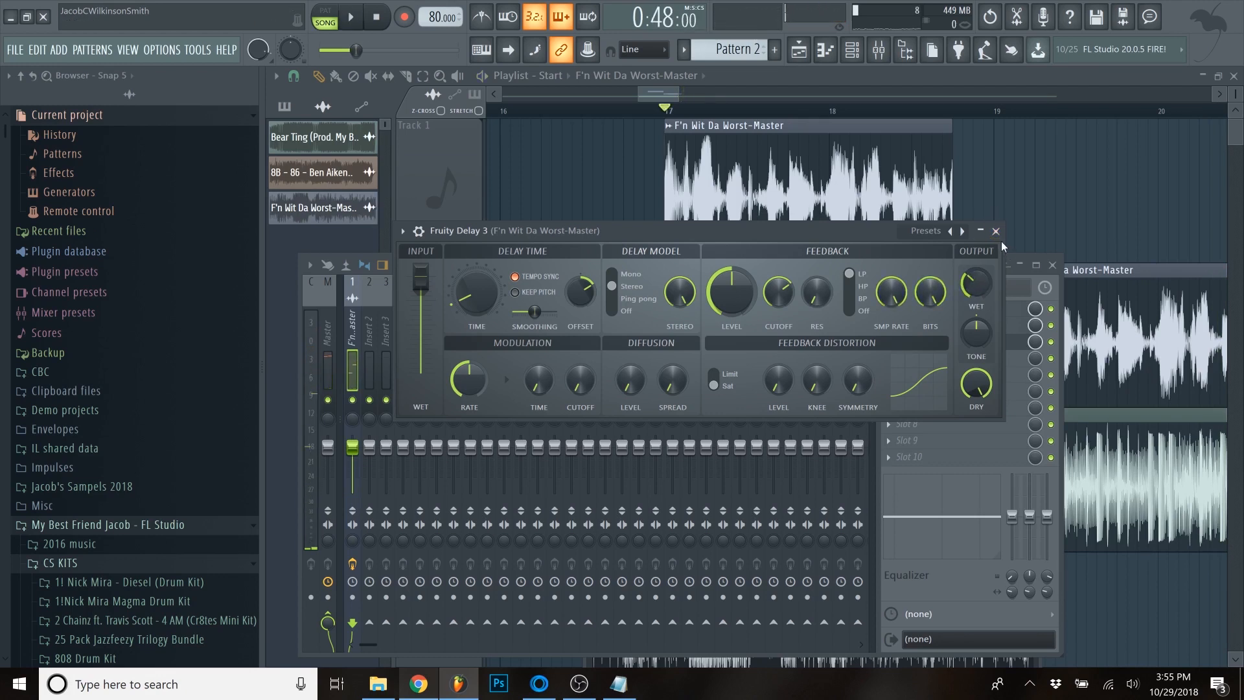
{"action": "left_click", "coordinate": [996, 231]}
- Load Fruity Fast Dist into effect slot 4 and briefly play the sample through it
{"action": "left_click", "coordinate": [892, 361]}
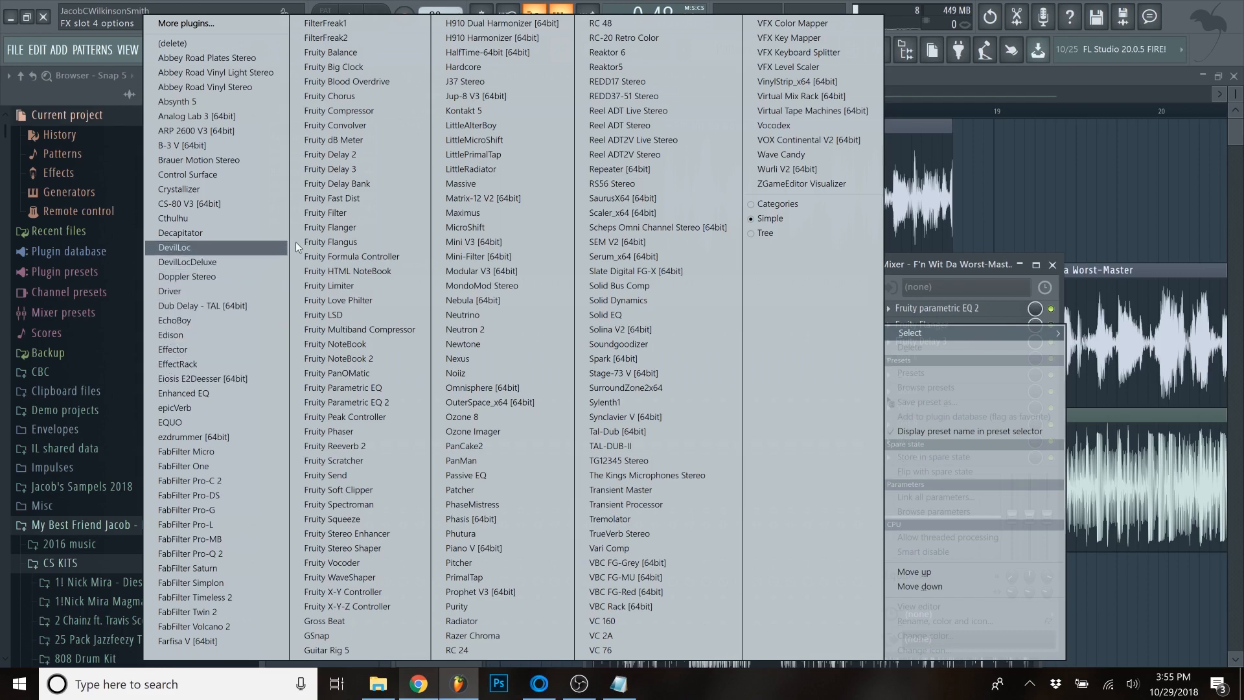
{"action": "left_click", "coordinate": [347, 200]}
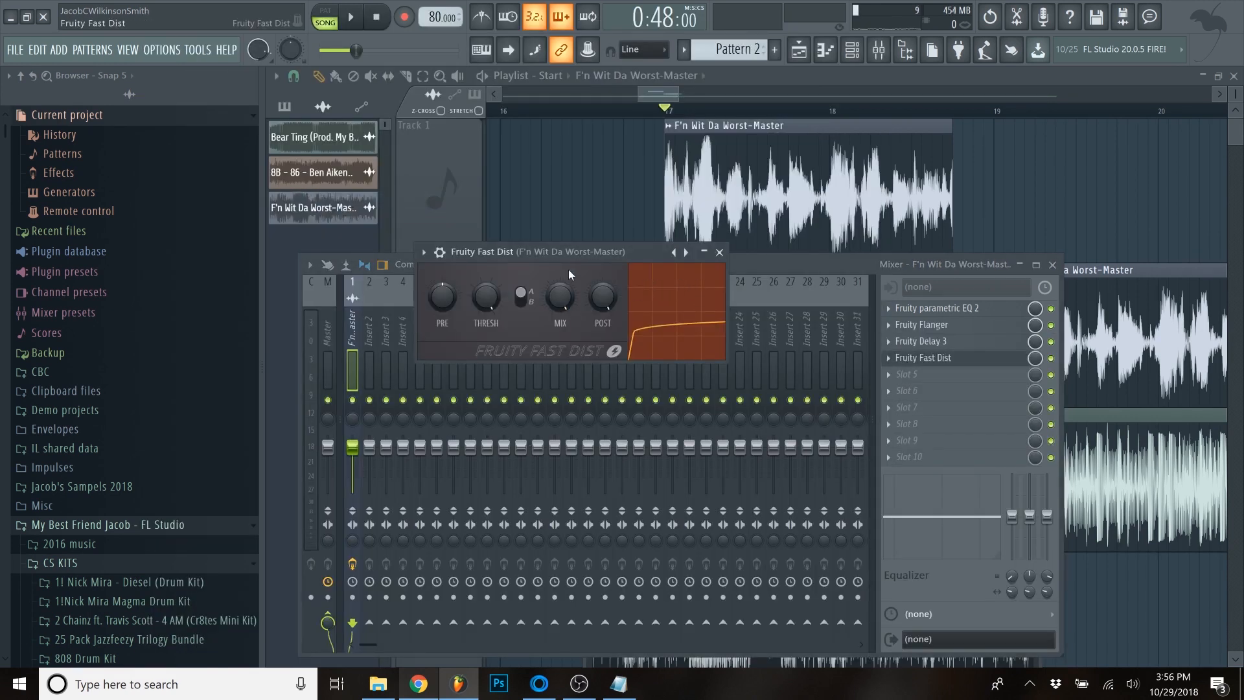
{"action": "key", "text": "space"}
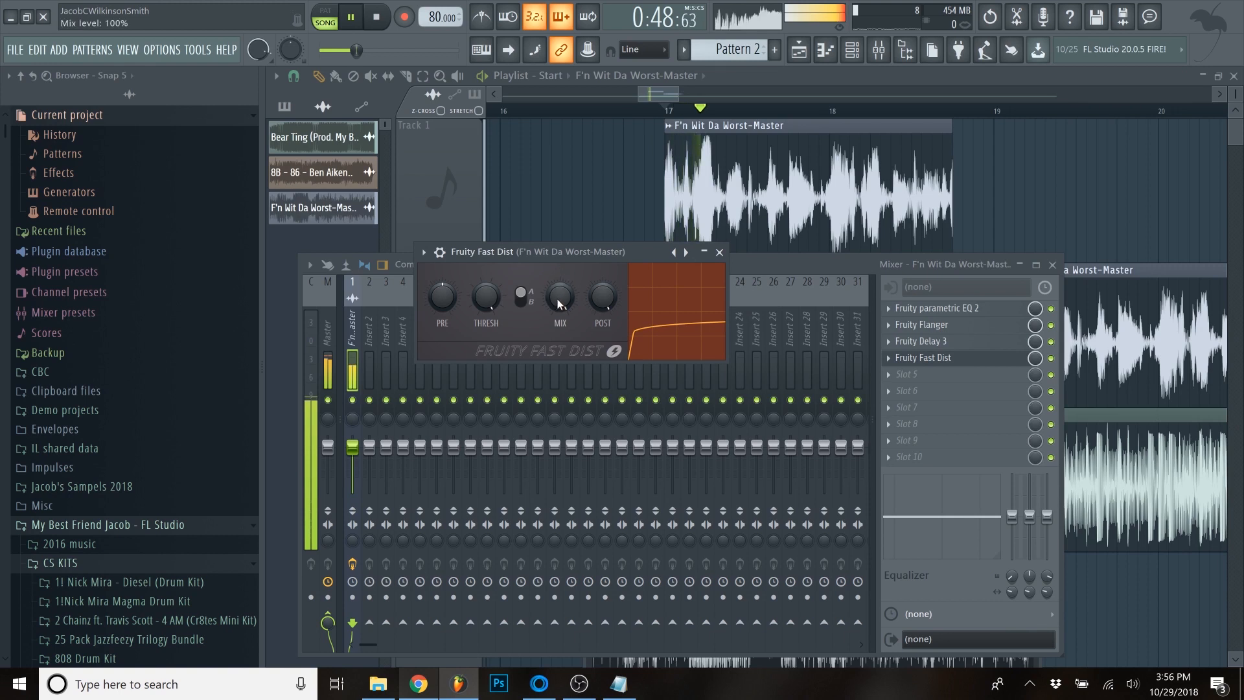
{"action": "key", "text": "space"}
- Set the Fruity Fast Dist mix level to 49% while auditioning the sample, and close the plugin
{"action": "left_click_drag", "start_coordinate": [556, 298], "coordinate": [556, 318]}
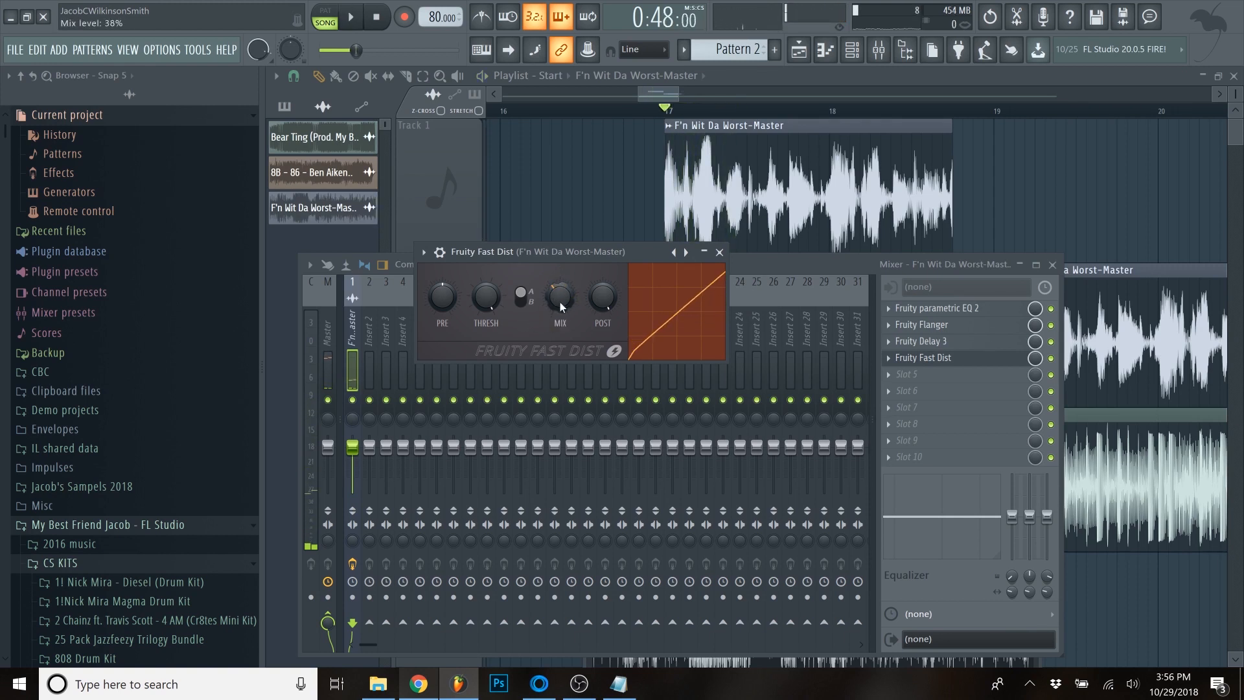
{"action": "key", "text": "space"}
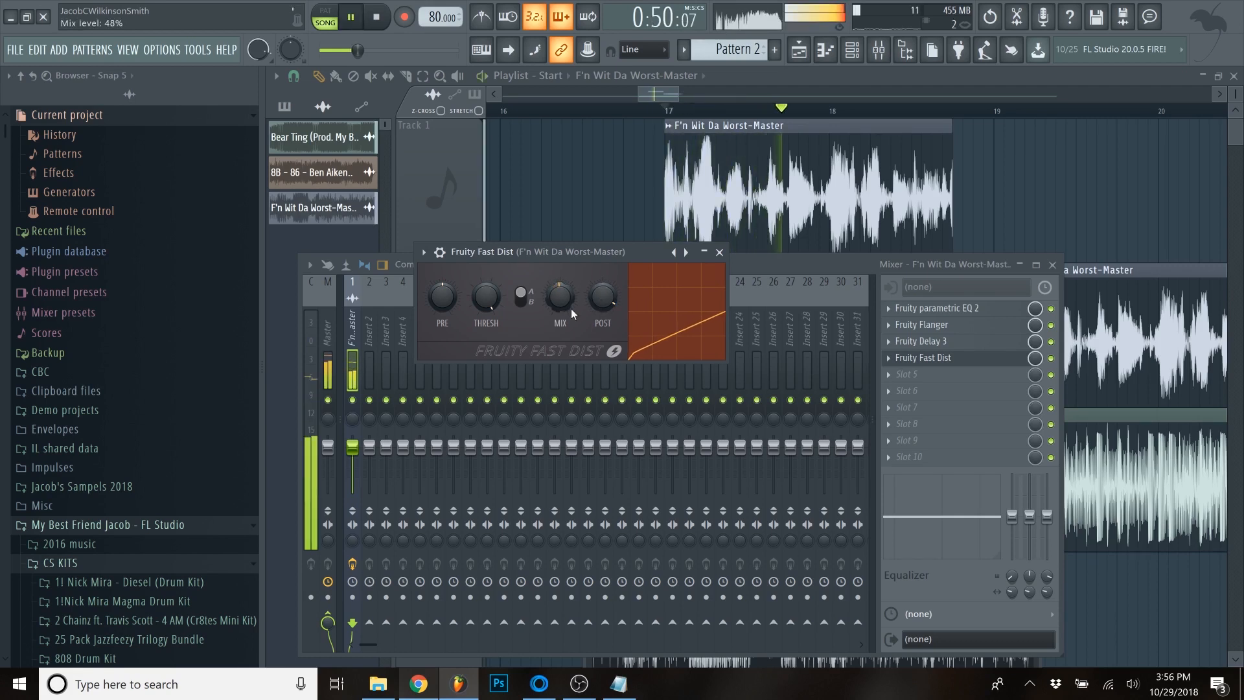
{"action": "left_click_drag", "start_coordinate": [567, 306], "coordinate": [567, 299]}
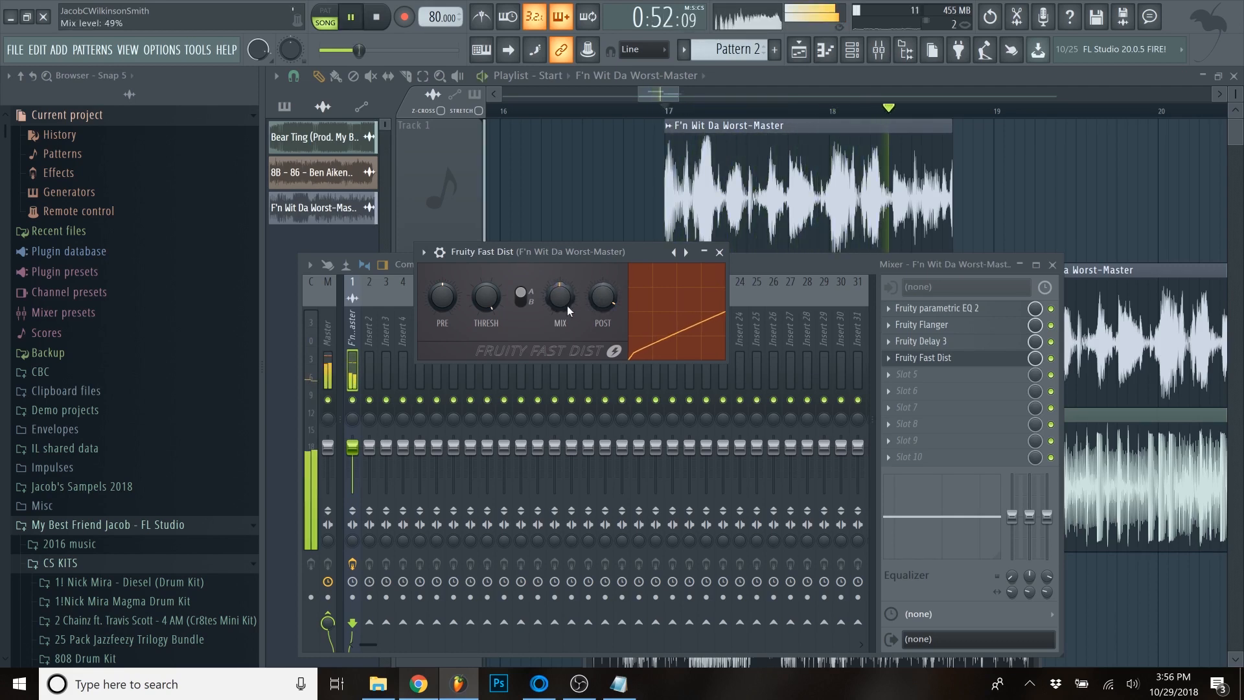
{"action": "key", "text": "space"}
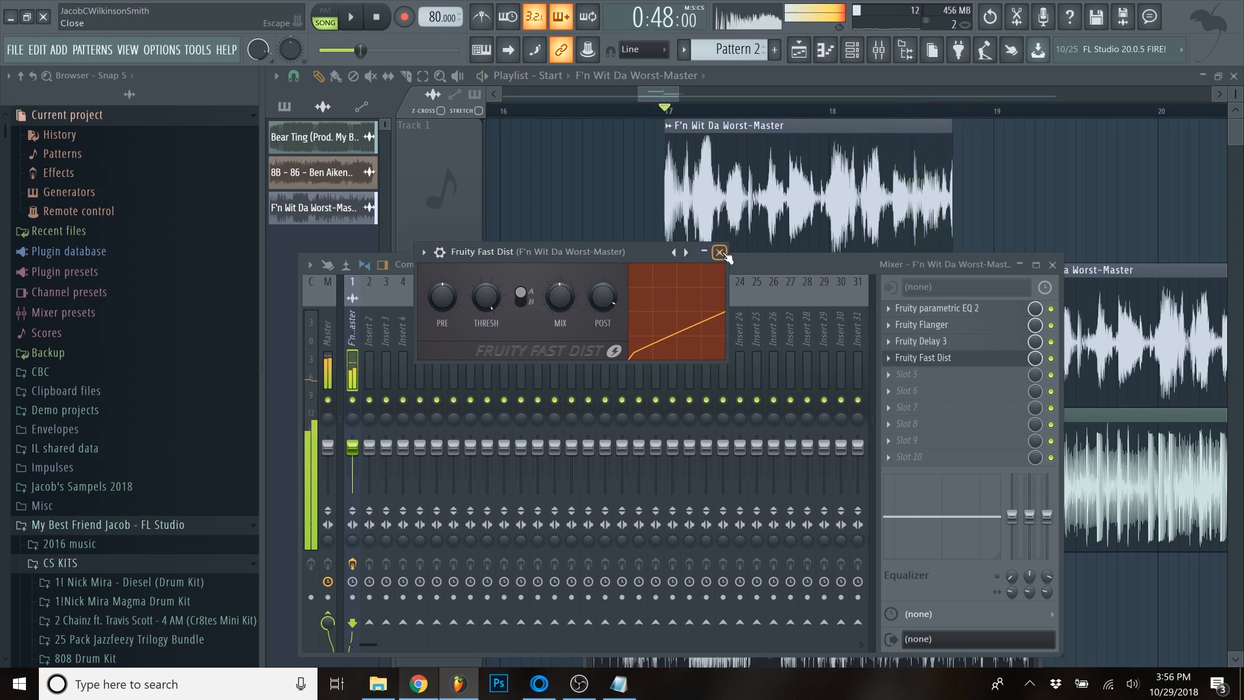
{"action": "left_click", "coordinate": [720, 252]}
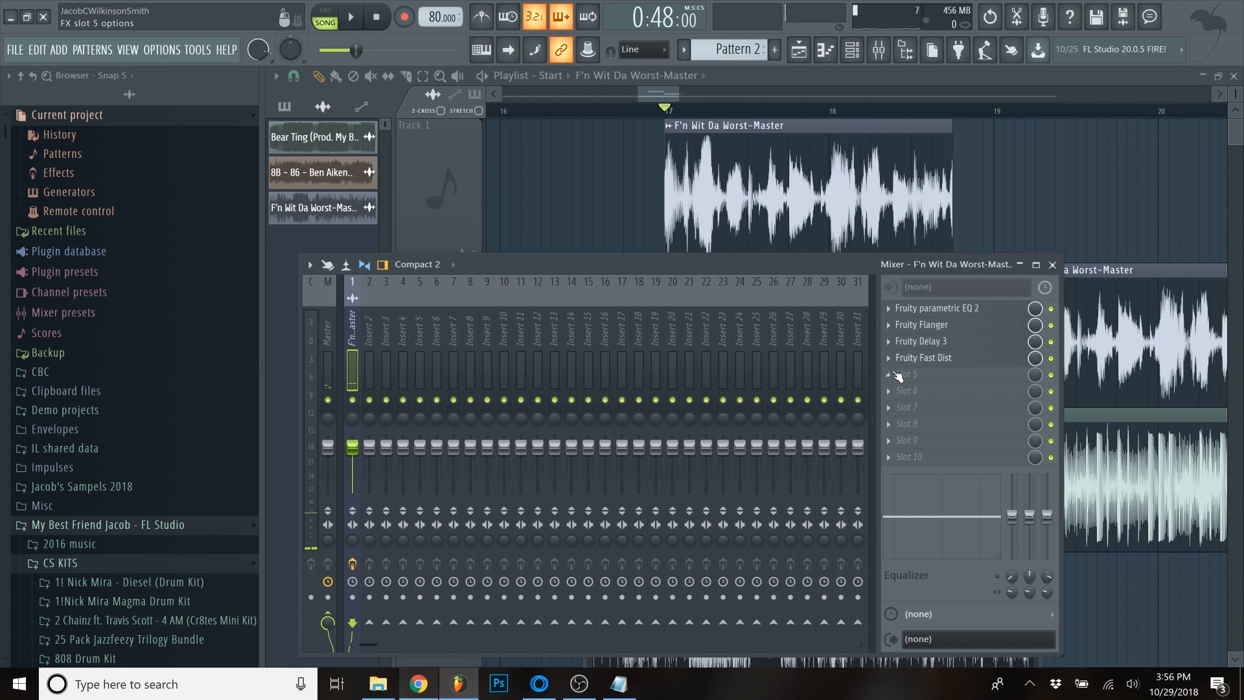
- Examine the sample loops and stutter slices on Tracks 1 and 2 between bars 17 and 21 in the Playlist
{"action": "left_click", "coordinate": [662, 93]}
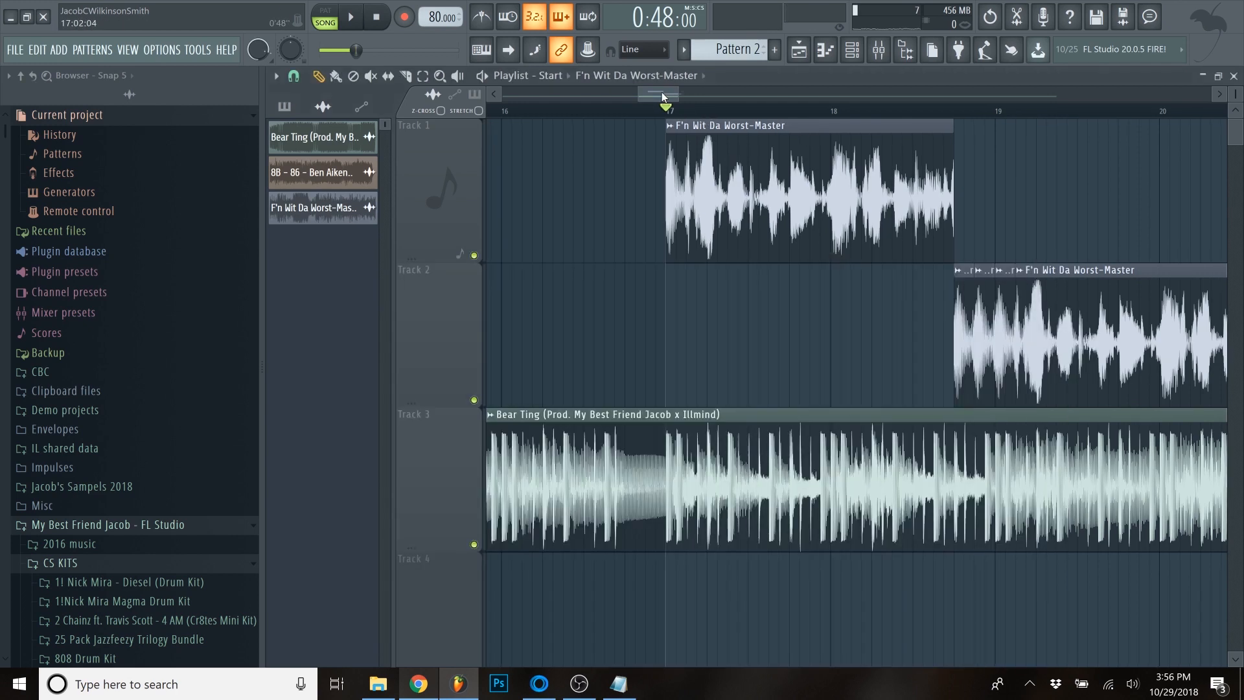
{"action": "scroll", "coordinate": [689, 246], "scroll_direction": "down", "scroll_amount": 1}
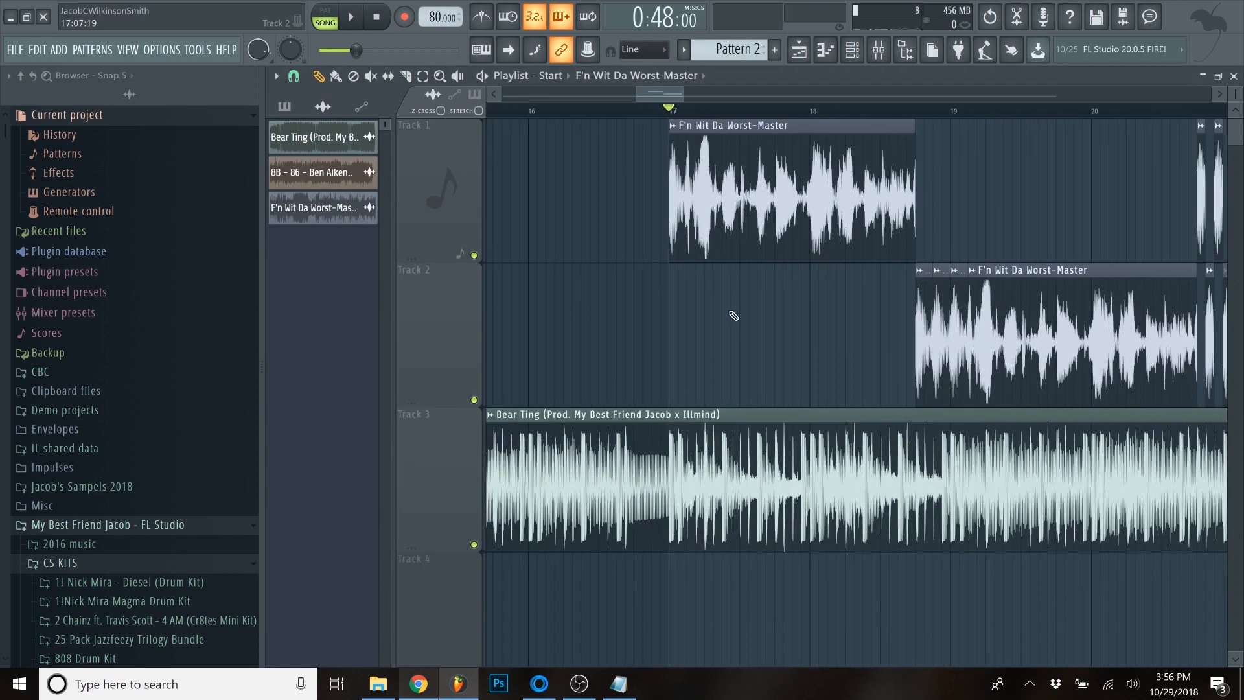
{"action": "scroll", "coordinate": [739, 305], "scroll_direction": "down", "scroll_amount": 2}
{"action": "scroll", "coordinate": [713, 280], "scroll_direction": "up", "scroll_amount": 2}
{"action": "scroll", "coordinate": [694, 247], "scroll_direction": "down", "scroll_amount": 2}
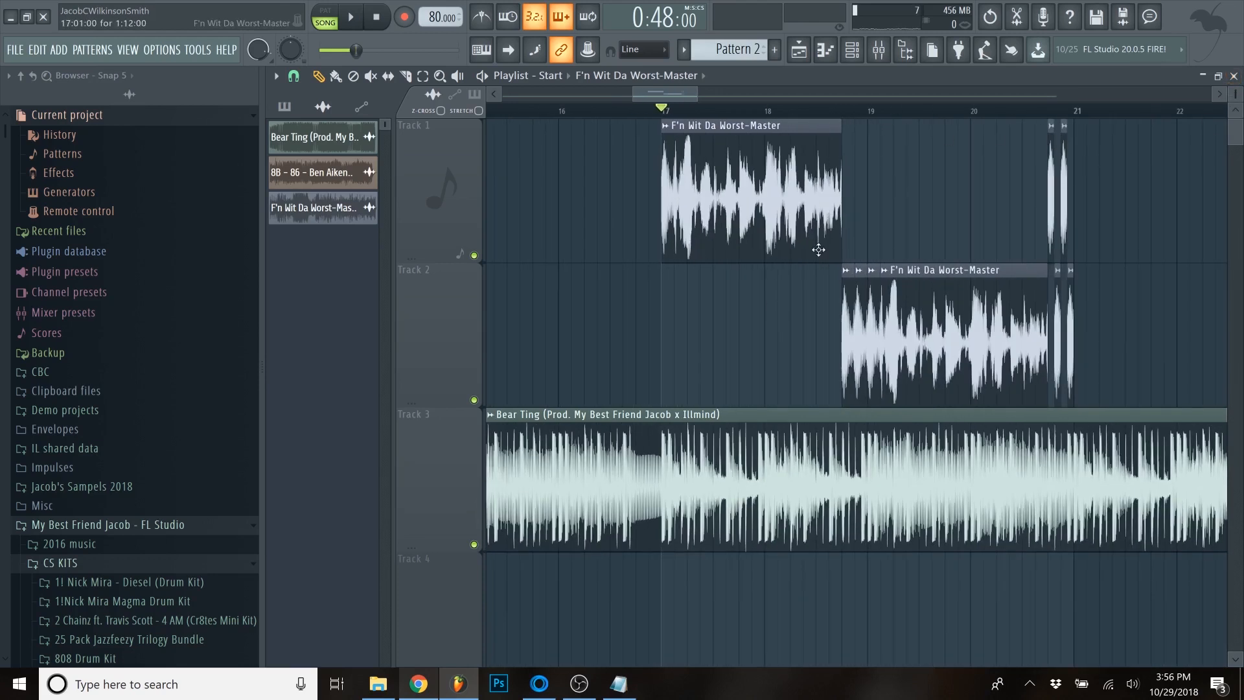
{"action": "scroll", "coordinate": [862, 192], "scroll_direction": "up", "scroll_amount": 2}
{"action": "scroll", "coordinate": [887, 301], "scroll_direction": "up", "scroll_amount": 4}
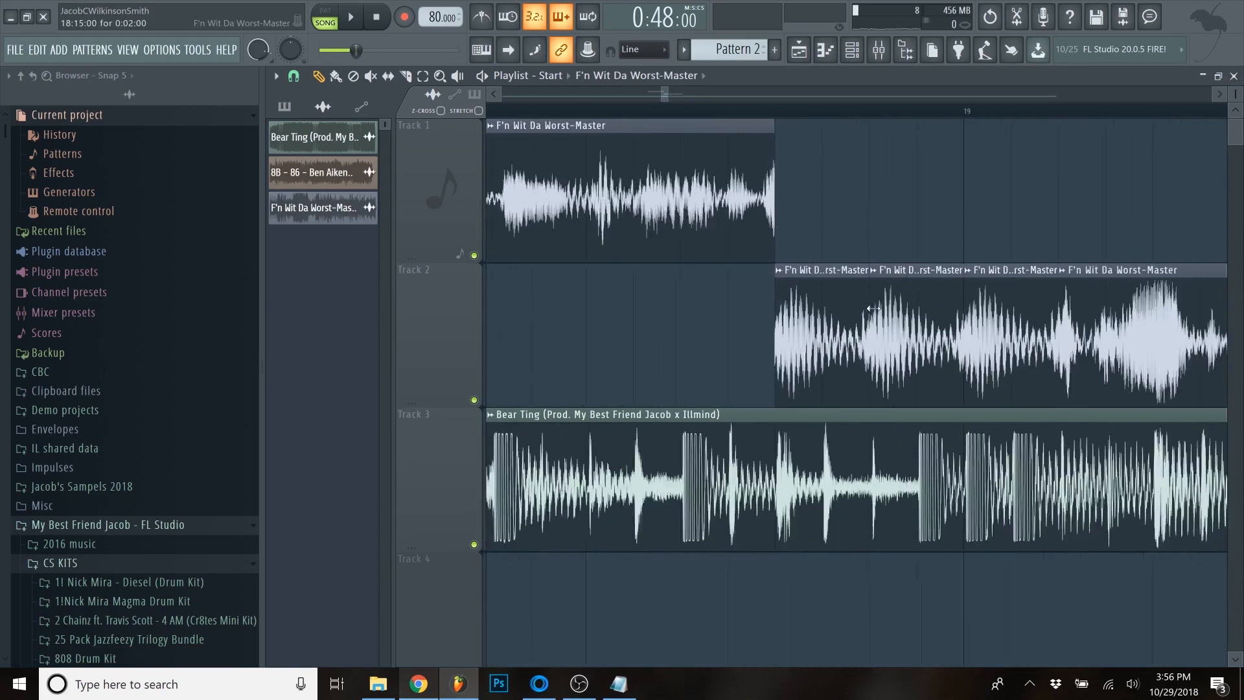
{"action": "scroll", "coordinate": [888, 302], "scroll_direction": "down", "scroll_amount": 6}
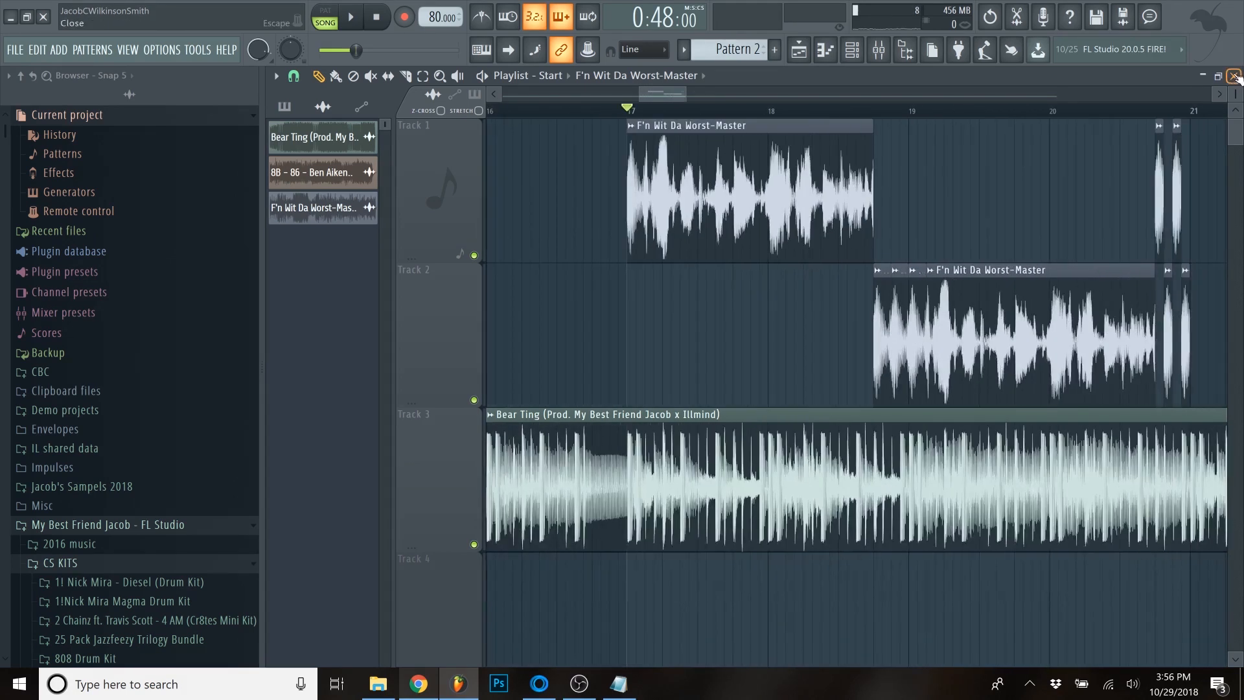
- Close the Playlist and create an automation clip for the panning of the sample's mixer track
{"action": "left_click", "coordinate": [1234, 76]}
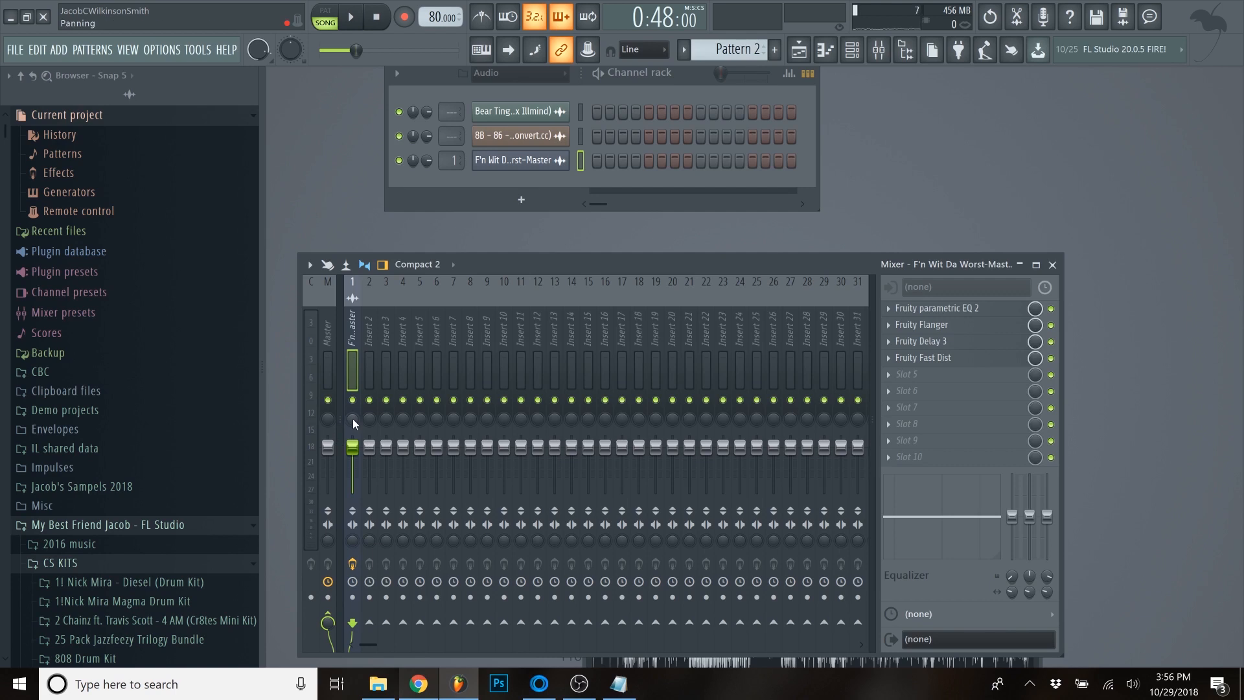
{"action": "left_click_drag", "start_coordinate": [352, 418], "coordinate": [353, 480]}
{"action": "right_click", "coordinate": [354, 420]}
{"action": "left_click", "coordinate": [361, 426]}
{"action": "right_click", "coordinate": [354, 422]}
{"action": "left_click", "coordinate": [391, 517]}
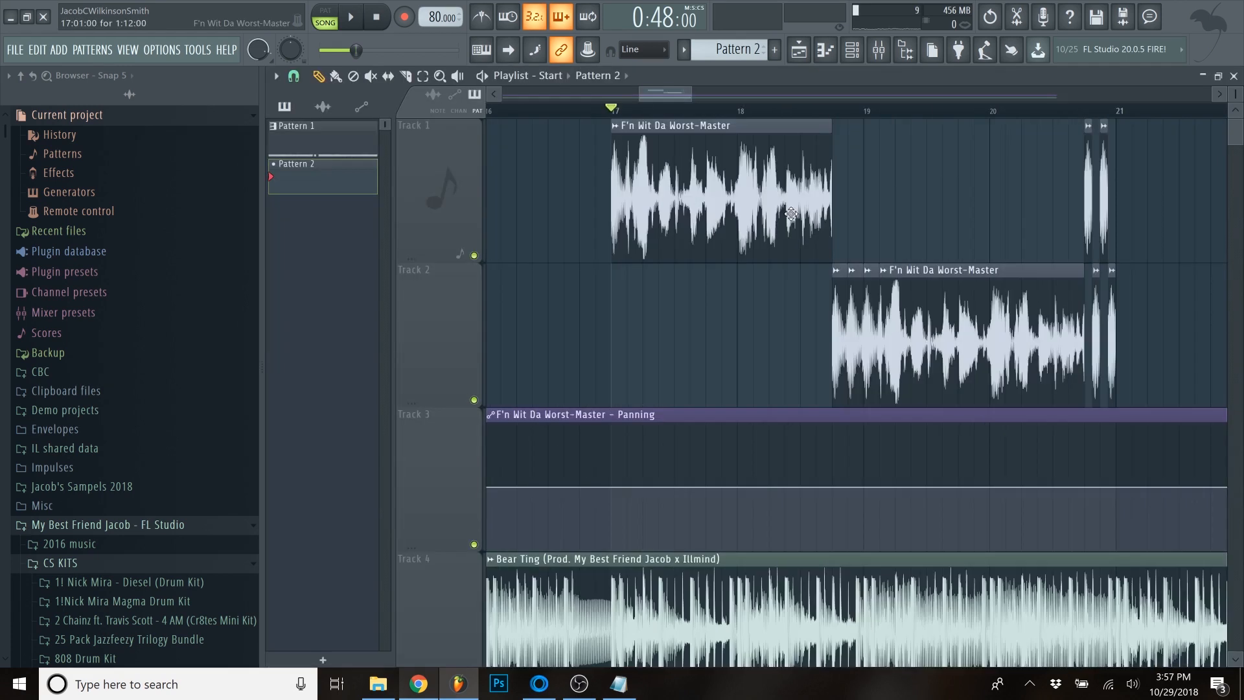
- Add panning points from the first Track 2 slice to bar 19: up to 100%, down to the minimum, up to the maximum, and back to 39%
{"action": "scroll", "coordinate": [797, 126], "scroll_direction": "up", "scroll_amount": 4}
{"action": "left_click", "coordinate": [932, 113]}
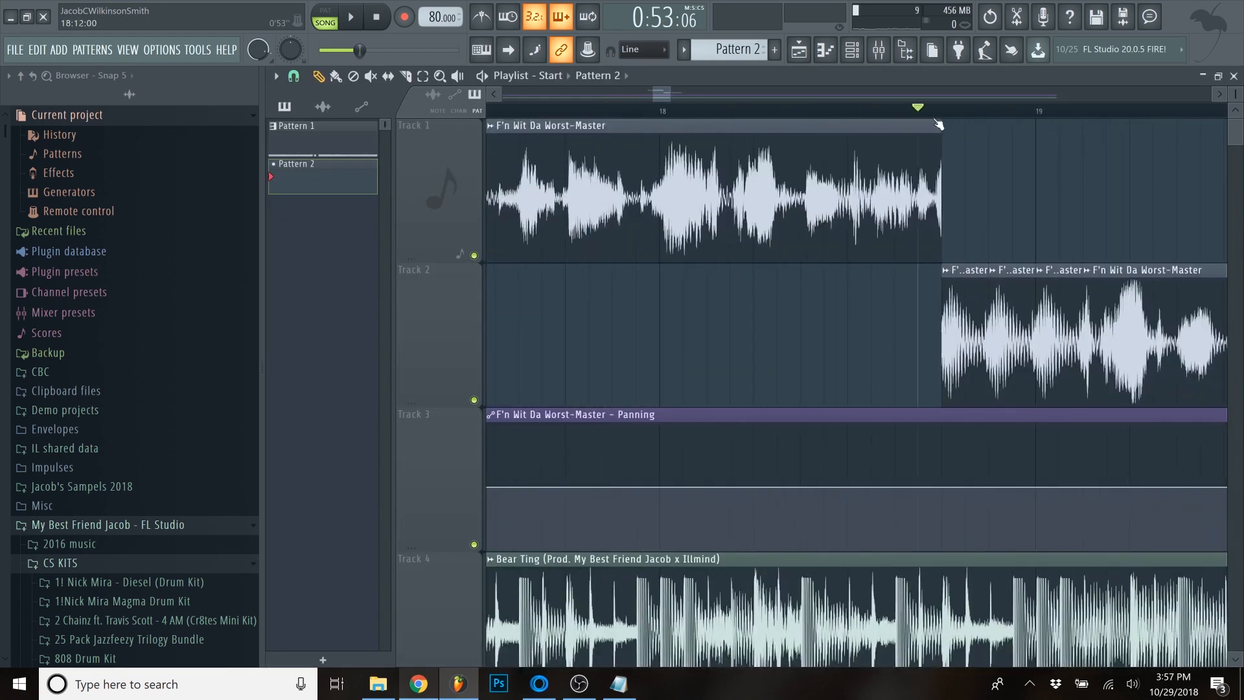
{"action": "scroll", "coordinate": [992, 219], "scroll_direction": "up", "scroll_amount": 3}
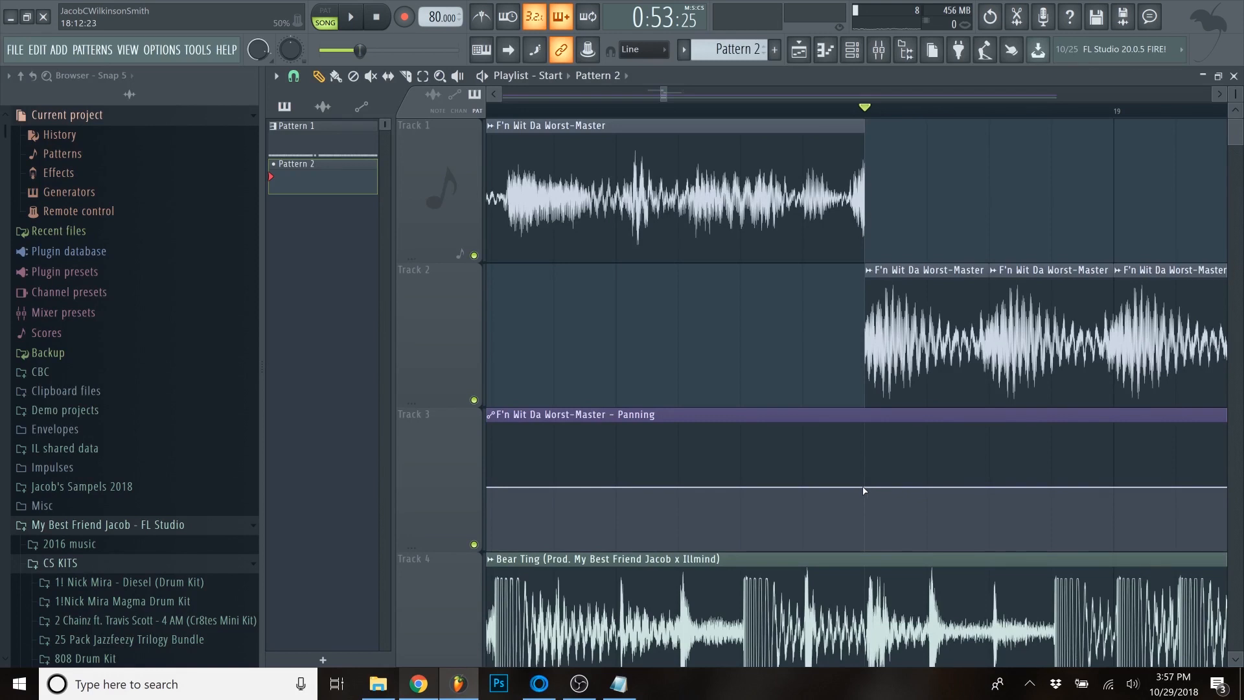
{"action": "left_click_drag", "start_coordinate": [935, 473], "coordinate": [826, 400]}
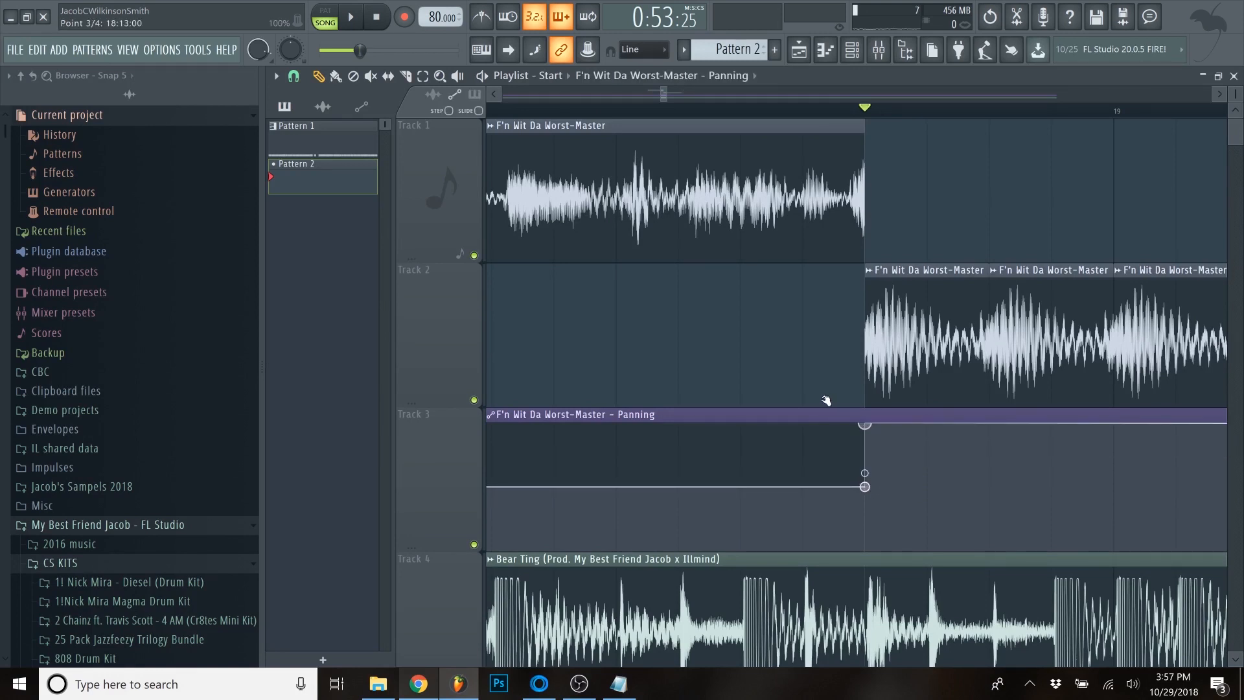
{"action": "left_click_drag", "start_coordinate": [998, 438], "coordinate": [989, 549]}
{"action": "mouse_move", "coordinate": [1097, 508]}
{"action": "left_mouse_down"}
{"action": "mouse_move", "coordinate": [1141, 441]}
{"action": "mouse_move", "coordinate": [1120, 421]}
{"action": "left_mouse_up"}
{"action": "left_click", "coordinate": [1122, 484]}
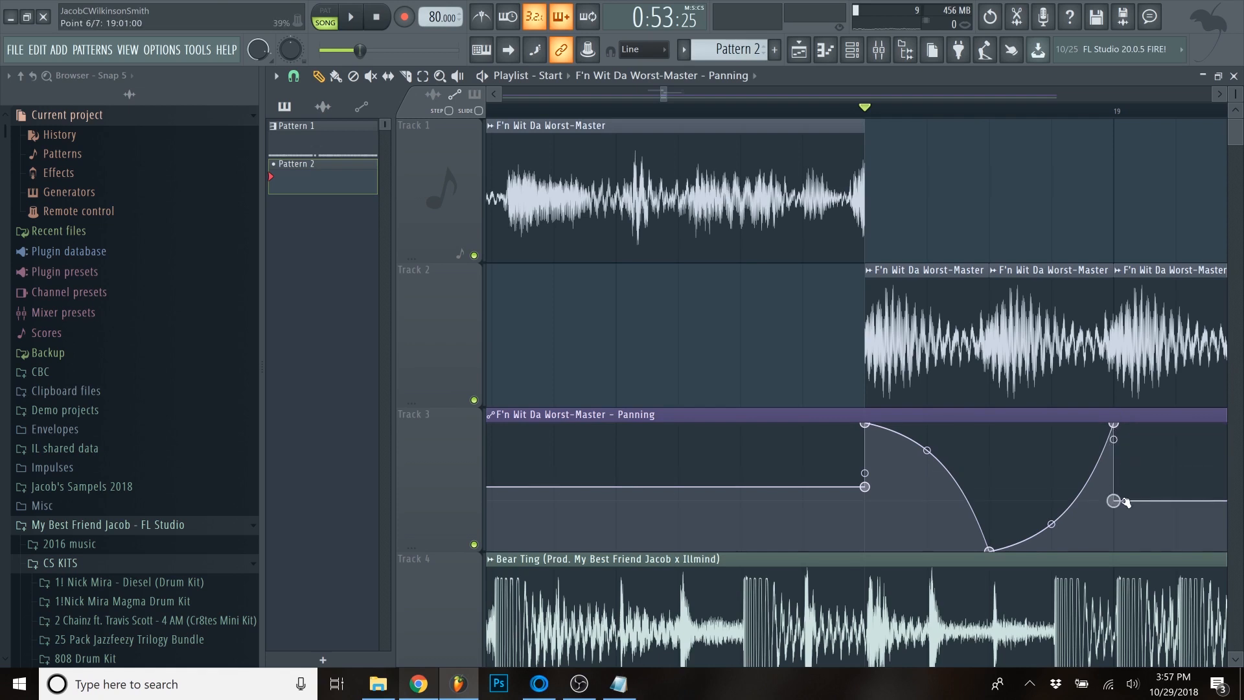
- Adjust the curve tension of the falling and rising panning segments before bar 19 and play the slices
{"action": "left_click_drag", "start_coordinate": [921, 455], "coordinate": [927, 476]}
{"action": "left_click_drag", "start_coordinate": [1057, 522], "coordinate": [1057, 493]}
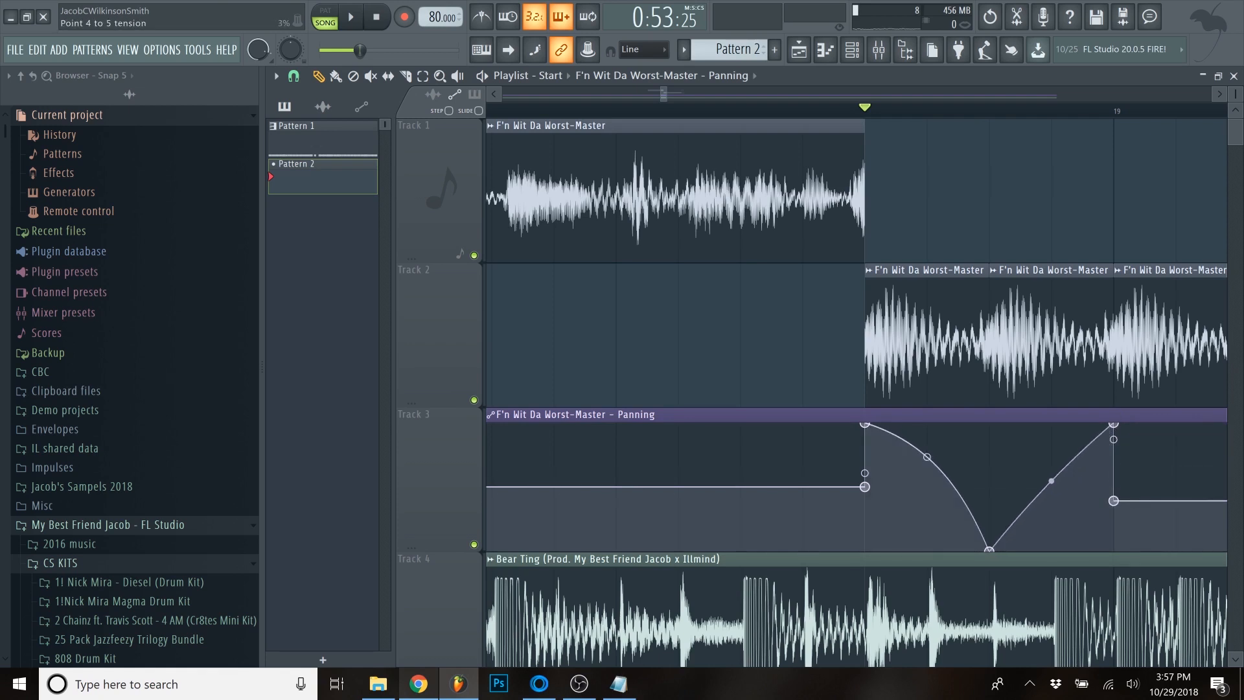
{"action": "key", "text": "space"}
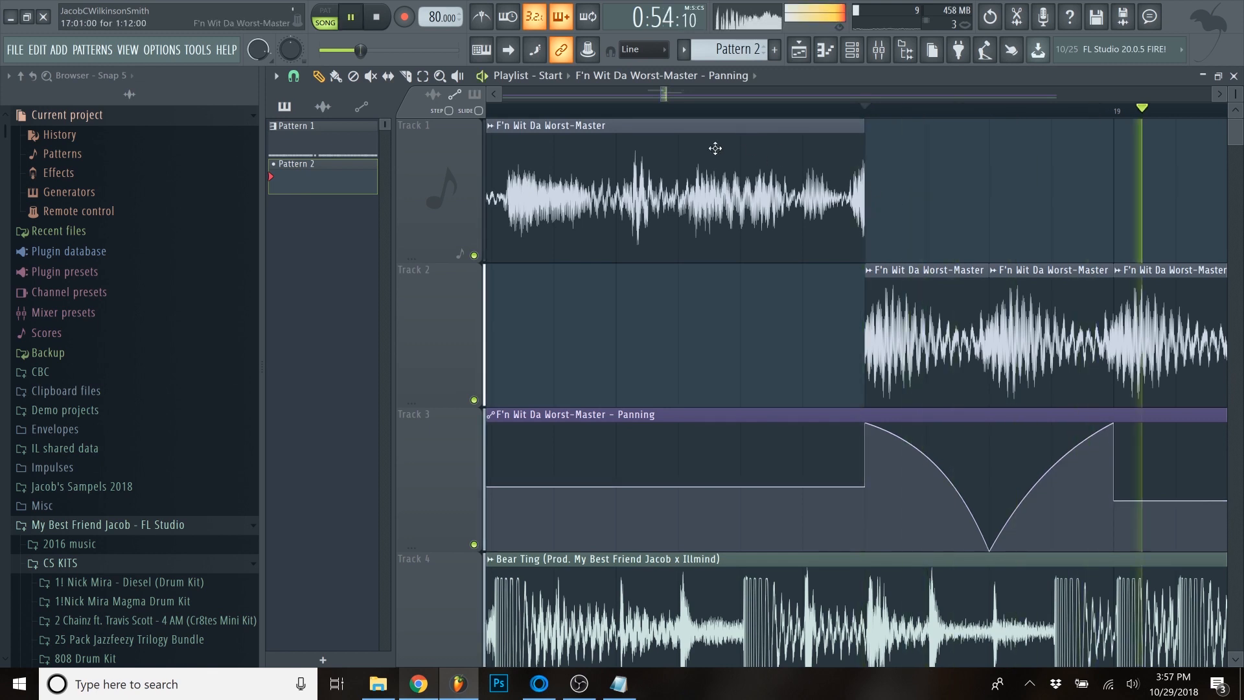
- Add panning points across the four short slices before bar 21: up to maximum, down to minimum, up to maximum, and back near center at bar 21
{"action": "scroll", "coordinate": [583, 141], "scroll_direction": "down", "scroll_amount": 3}
{"action": "key", "text": "space"}
{"action": "key", "text": "space"}
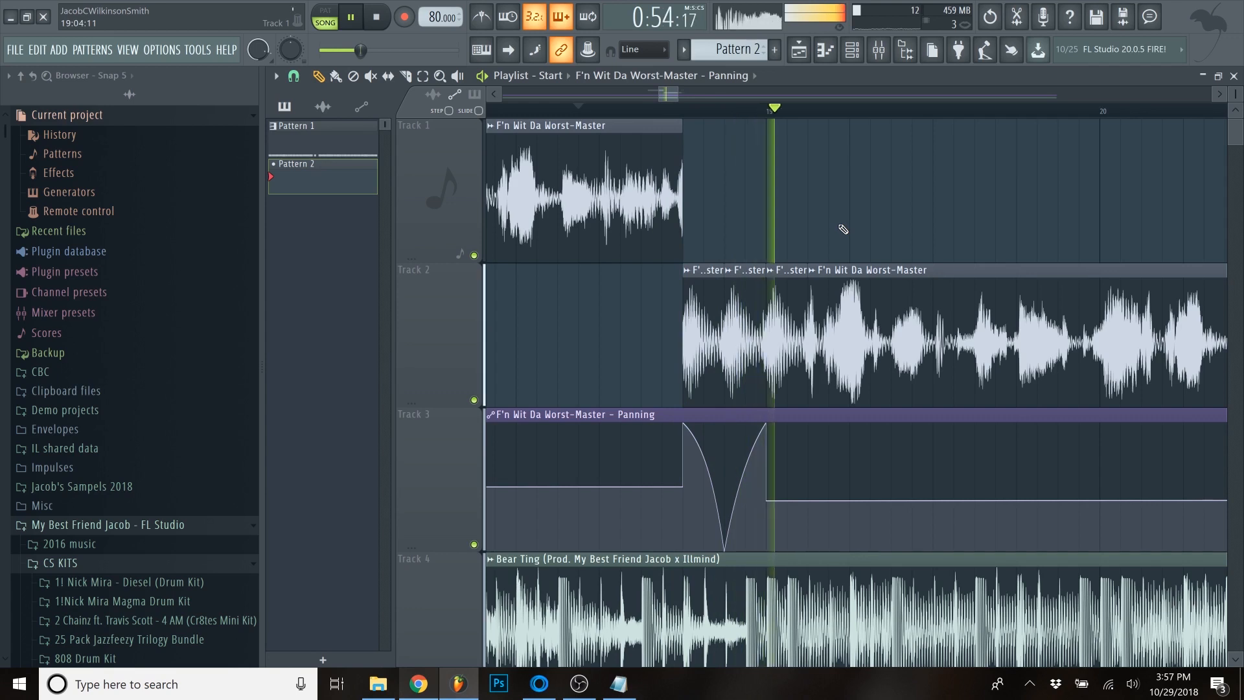
{"action": "scroll", "coordinate": [836, 231], "scroll_direction": "down", "scroll_amount": 4}
{"action": "scroll", "coordinate": [965, 435], "scroll_direction": "up", "scroll_amount": 4}
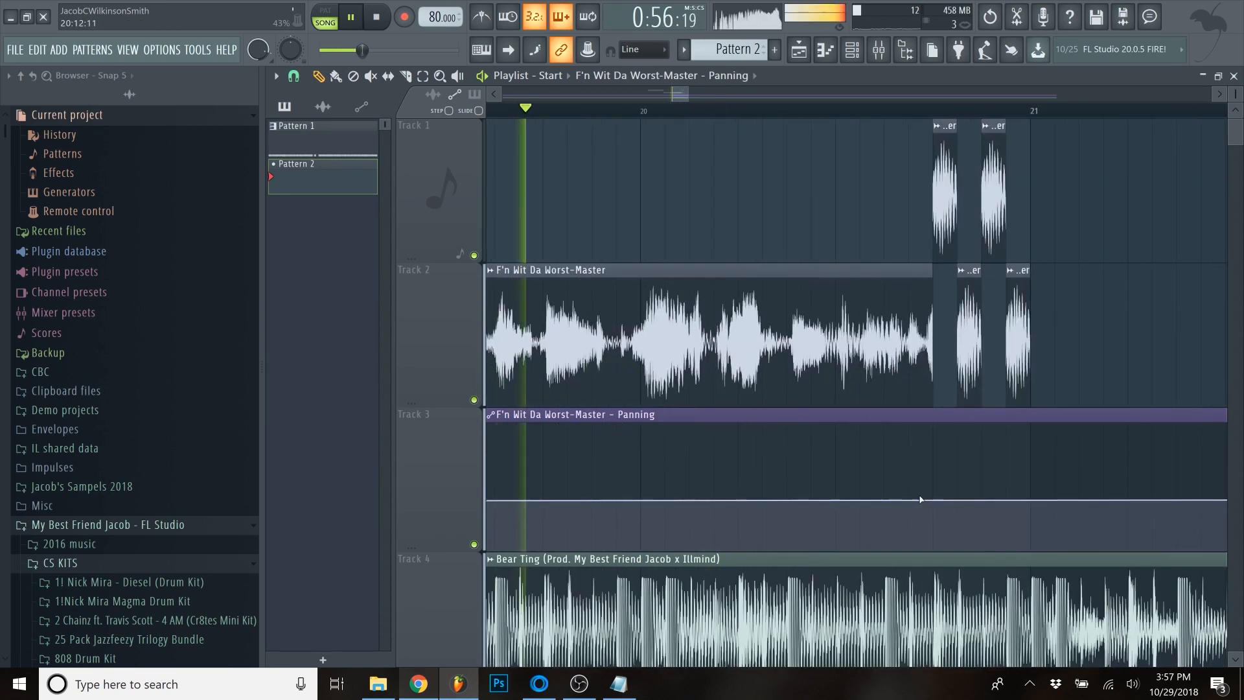
{"action": "scroll", "coordinate": [921, 500], "scroll_direction": "up", "scroll_amount": 2}
{"action": "right_click", "coordinate": [955, 498]}
{"action": "left_click_drag", "start_coordinate": [998, 498], "coordinate": [1011, 416]}
{"action": "left_click_drag", "start_coordinate": [1030, 424], "coordinate": [1032, 558]}
{"action": "left_click_drag", "start_coordinate": [1088, 523], "coordinate": [1087, 406]}
{"action": "left_click_drag", "start_coordinate": [1138, 446], "coordinate": [1139, 499]}
- Play the chopped sample up to bar 21 with the panning automation
{"action": "key", "text": "space"}
{"action": "scroll", "coordinate": [1079, 466], "scroll_direction": "down", "scroll_amount": 5}
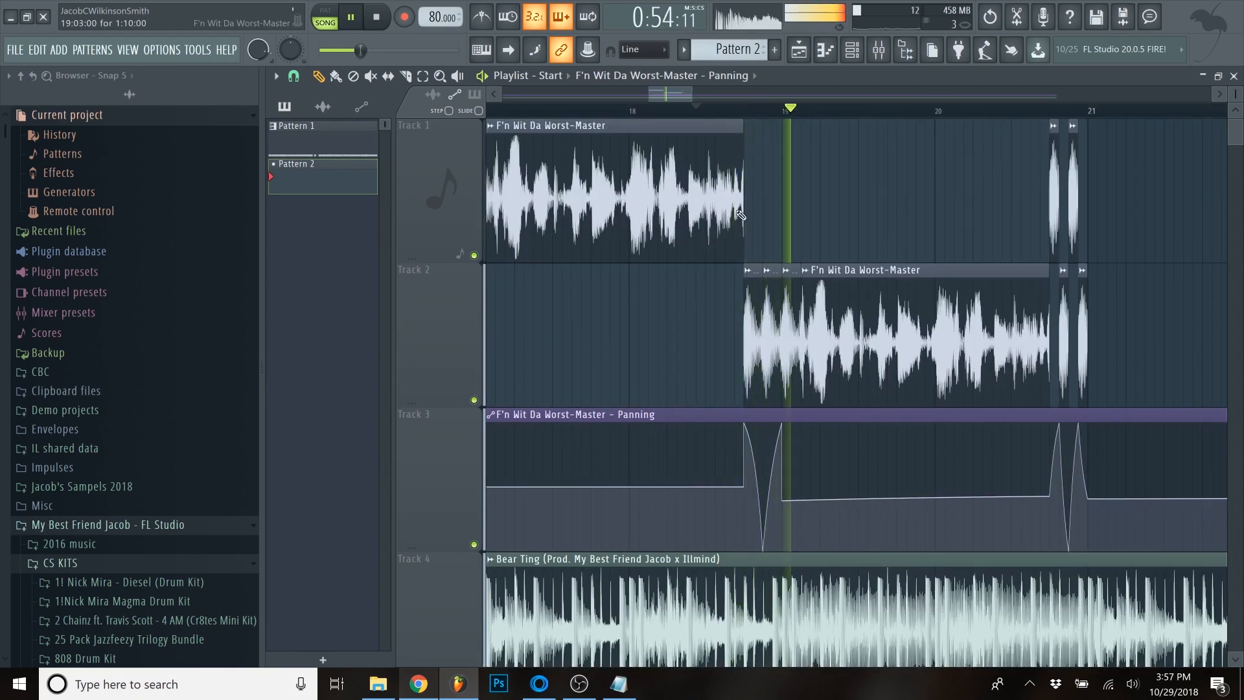
{"action": "scroll", "coordinate": [762, 141], "scroll_direction": "down", "scroll_amount": 4}
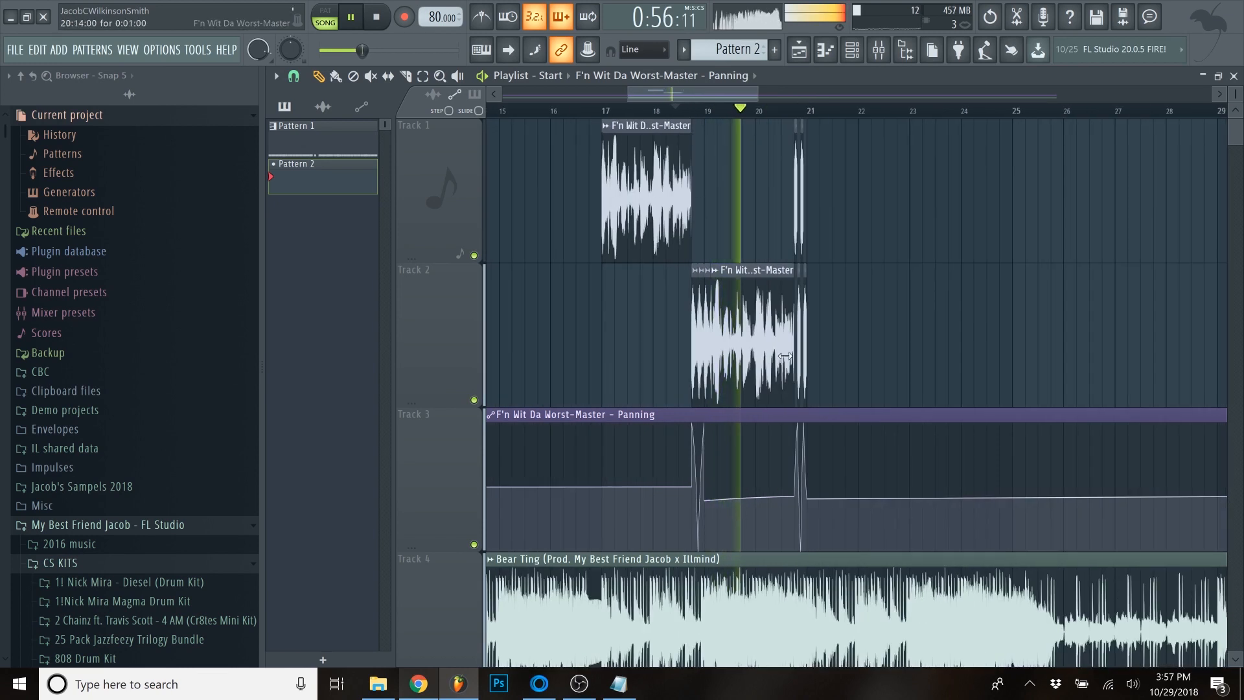
- Try to reset the sample's channel pitch and play the chopped sample from bar 17
{"action": "double_click", "coordinate": [755, 328]}
{"action": "key", "text": "space"}
{"action": "right_click", "coordinate": [950, 355]}
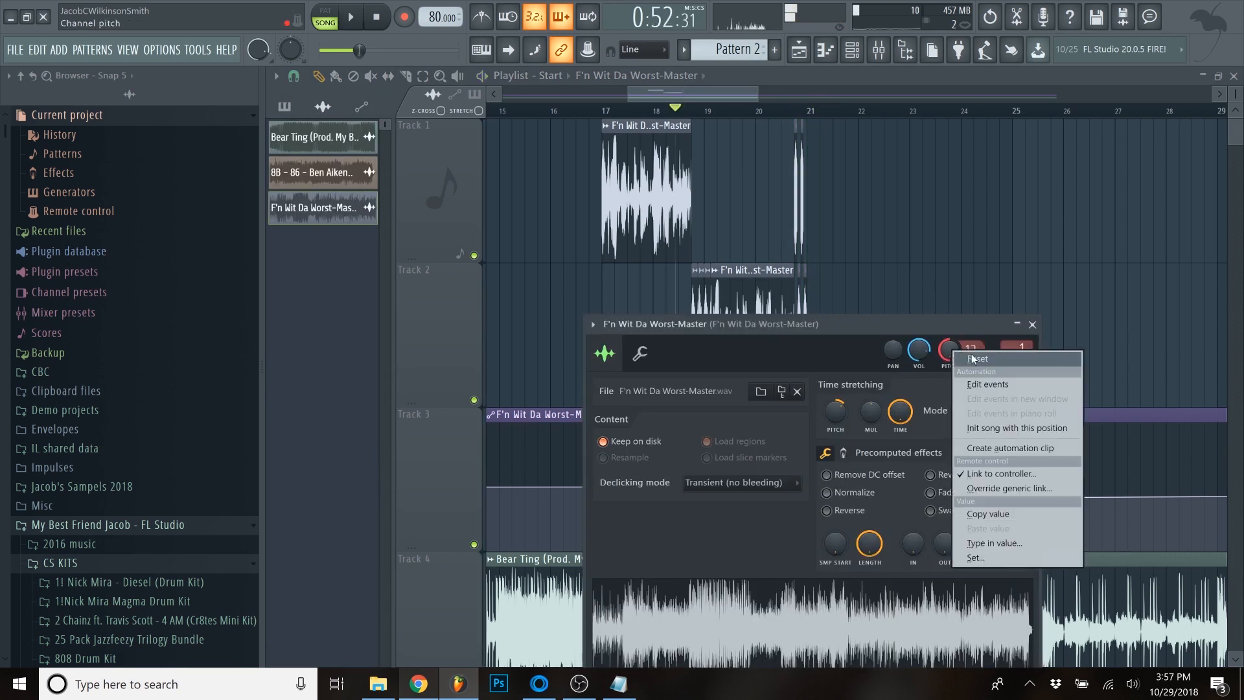
{"action": "left_click", "coordinate": [977, 361]}
{"action": "key", "text": "space"}
{"action": "left_click", "coordinate": [597, 110]}
{"action": "scroll", "coordinate": [605, 204], "scroll_direction": "up", "scroll_amount": 3}
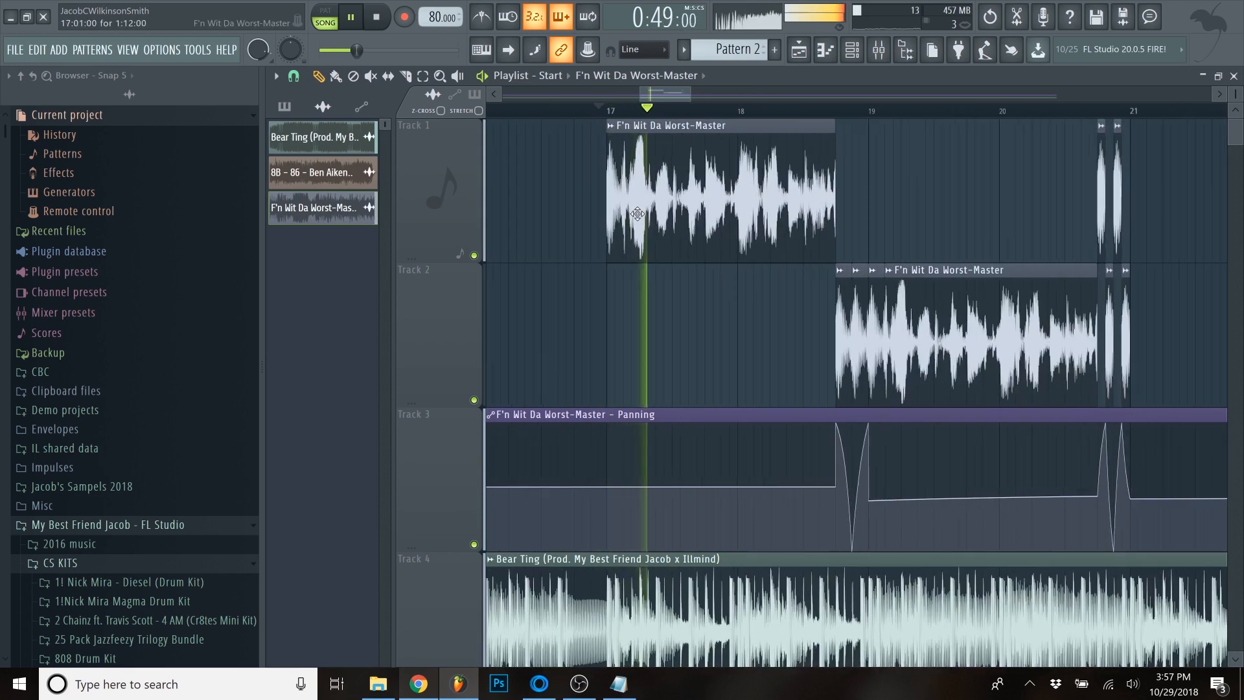
{"action": "scroll", "coordinate": [622, 209], "scroll_direction": "down", "scroll_amount": 2}
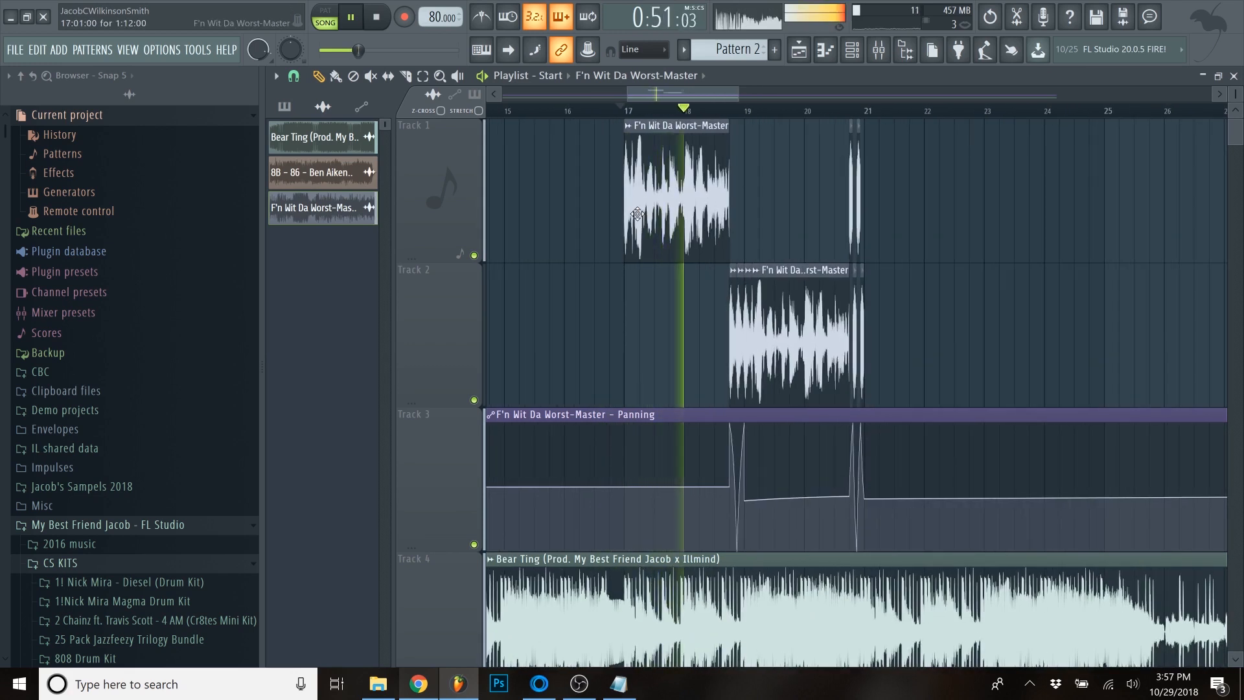
- Stop playback and create an automation clip for the sample's channel pitch
{"action": "double_click", "coordinate": [810, 277]}
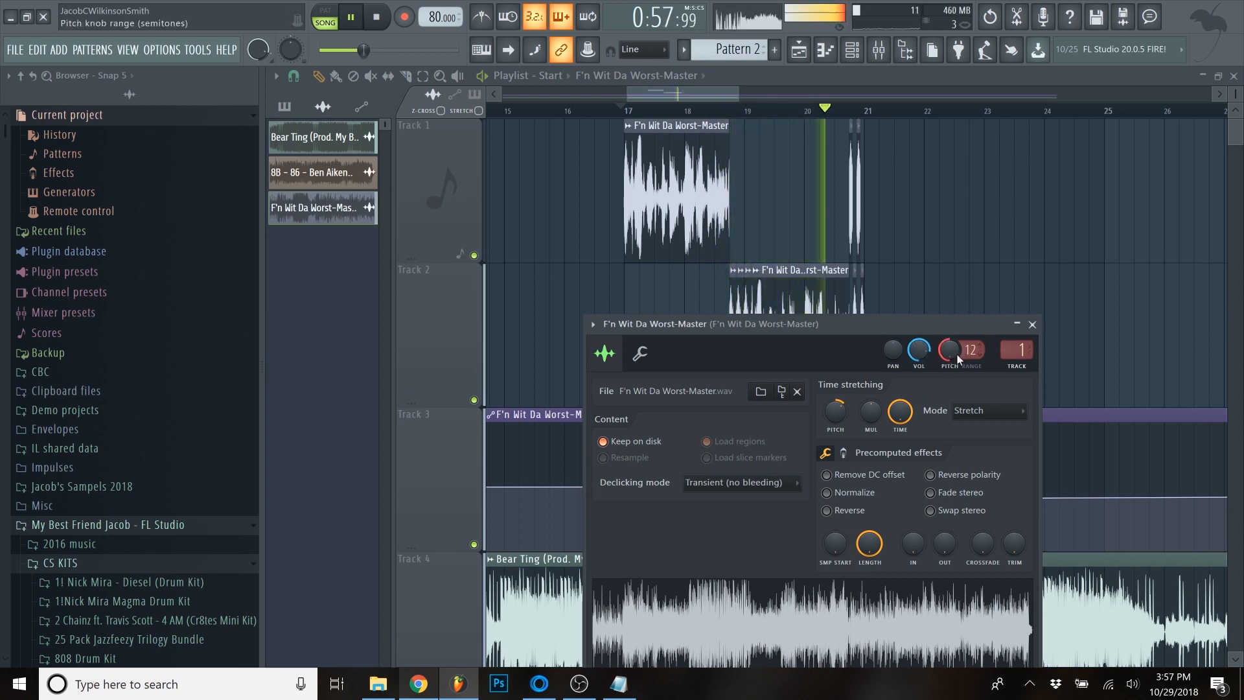
{"action": "key", "text": "space"}
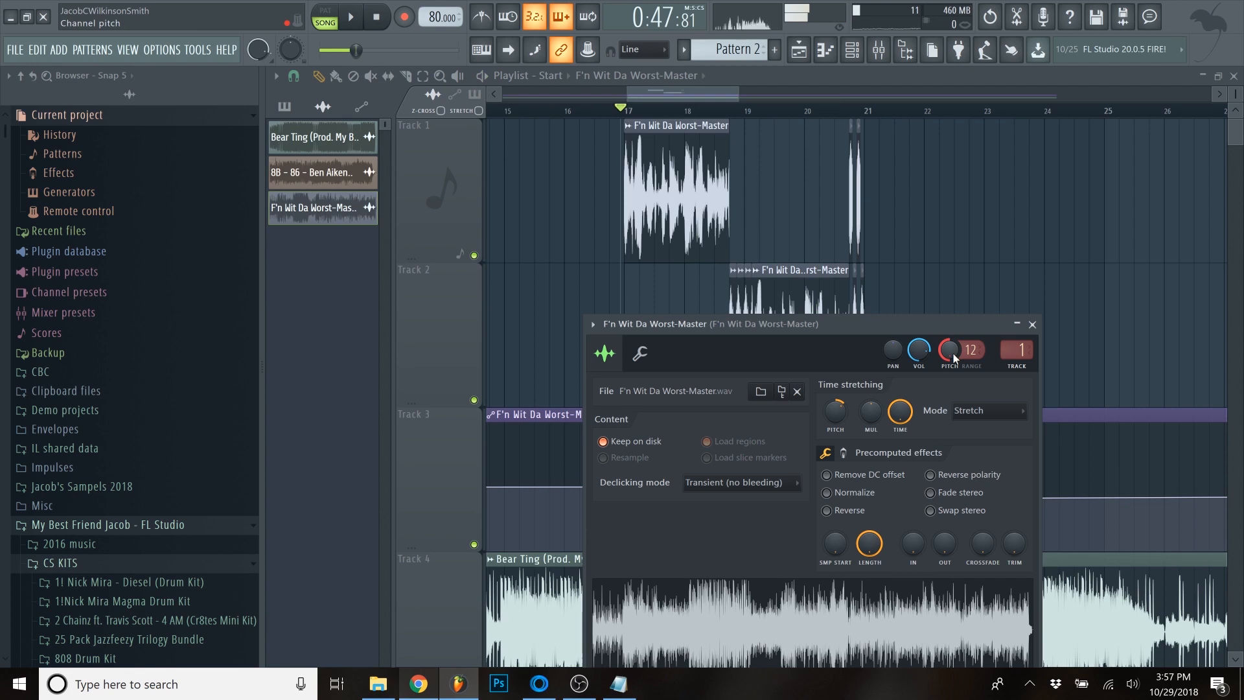
{"action": "right_click", "coordinate": [952, 348]}
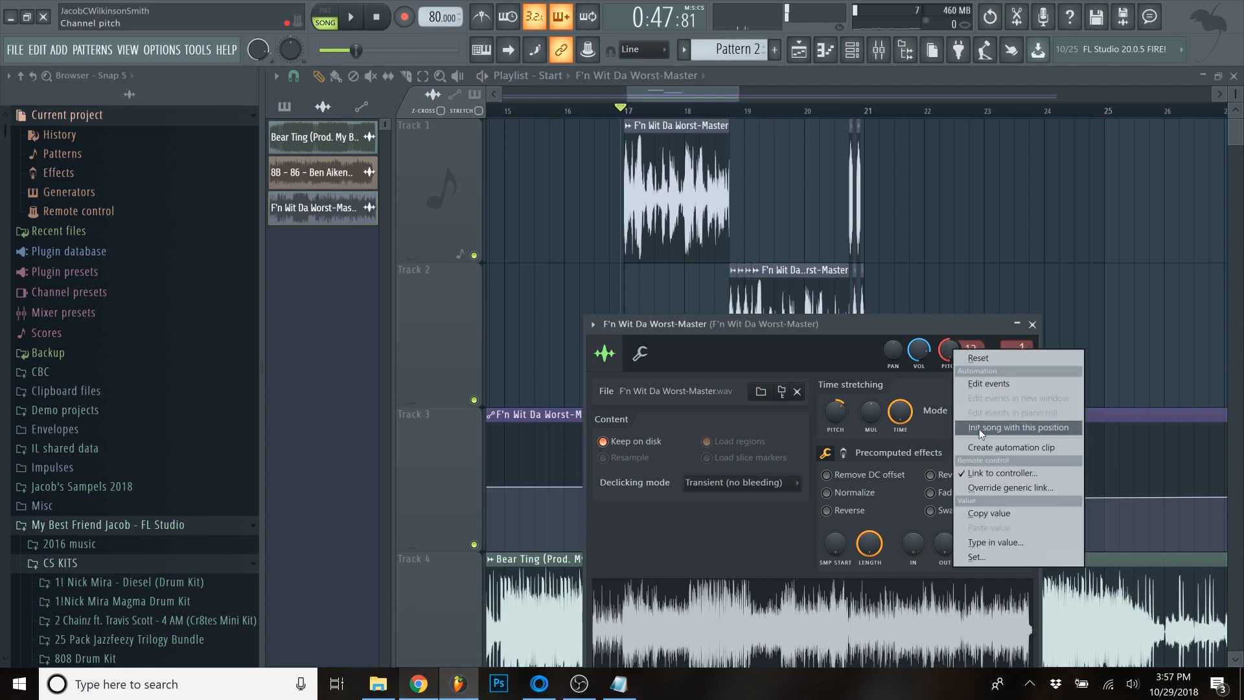
{"action": "left_click", "coordinate": [985, 447]}
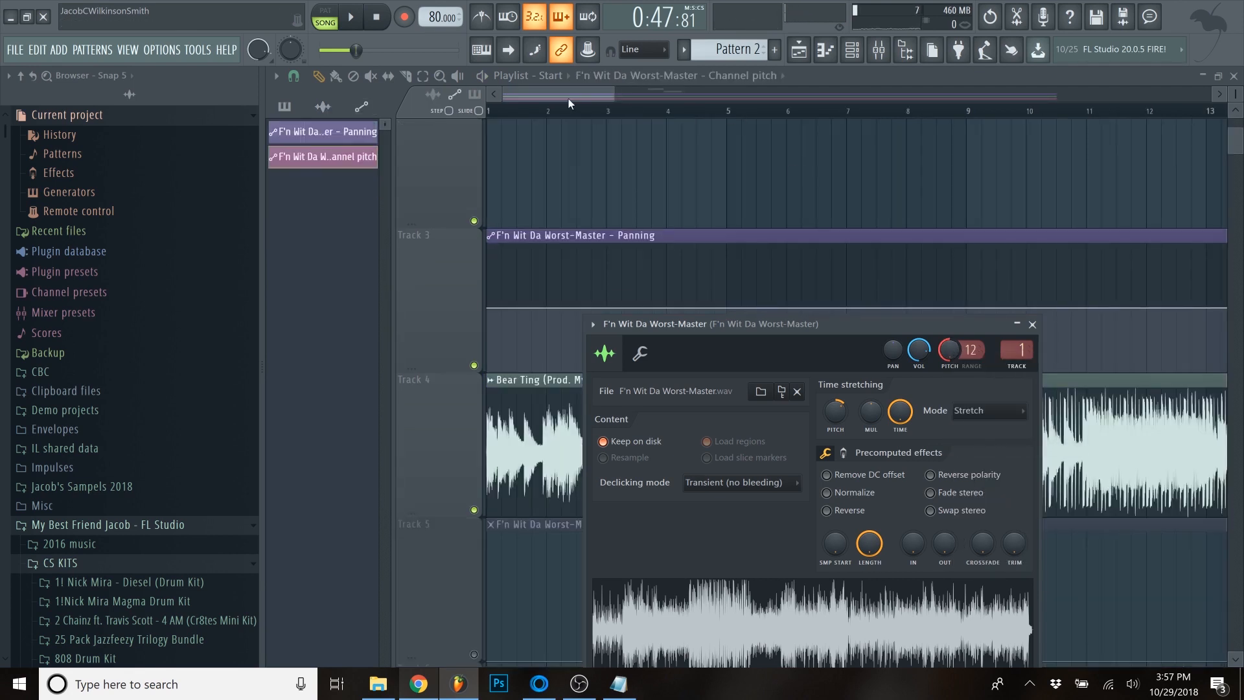
- Move the channel pitch automation track up to Track 2, directly below the sample's first track
{"action": "left_click", "coordinate": [634, 264]}
{"action": "scroll", "coordinate": [632, 264], "scroll_direction": "down", "scroll_amount": 5}
{"action": "scroll", "coordinate": [972, 275], "scroll_direction": "down", "scroll_amount": 2}
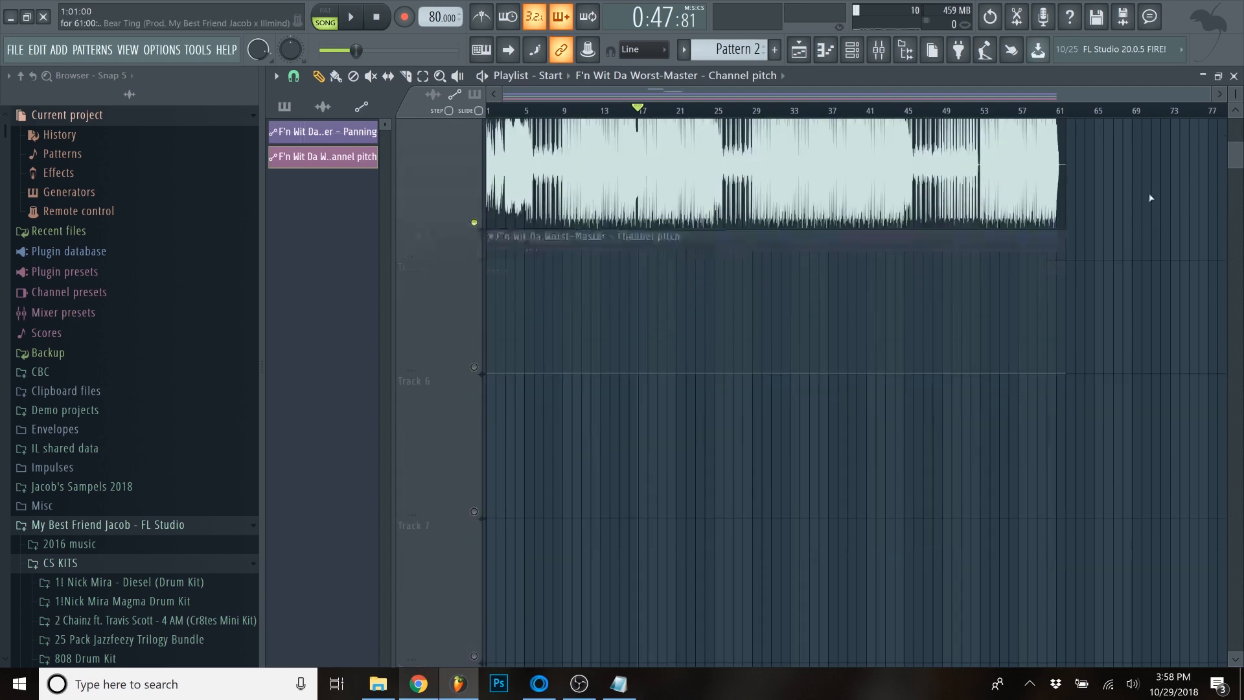
{"action": "scroll", "coordinate": [509, 403], "scroll_direction": "up", "scroll_amount": 3}
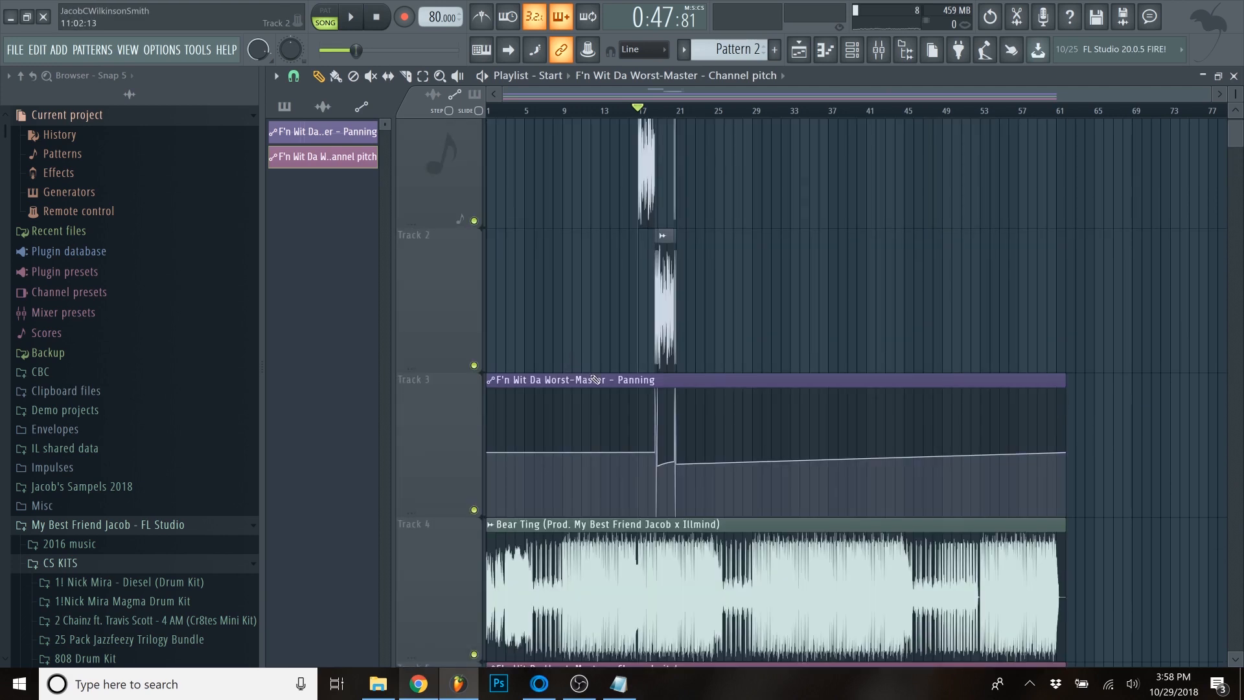
{"action": "scroll", "coordinate": [490, 621], "scroll_direction": "down", "scroll_amount": 1}
{"action": "scroll", "coordinate": [458, 547], "scroll_direction": "up", "scroll_amount": 3}
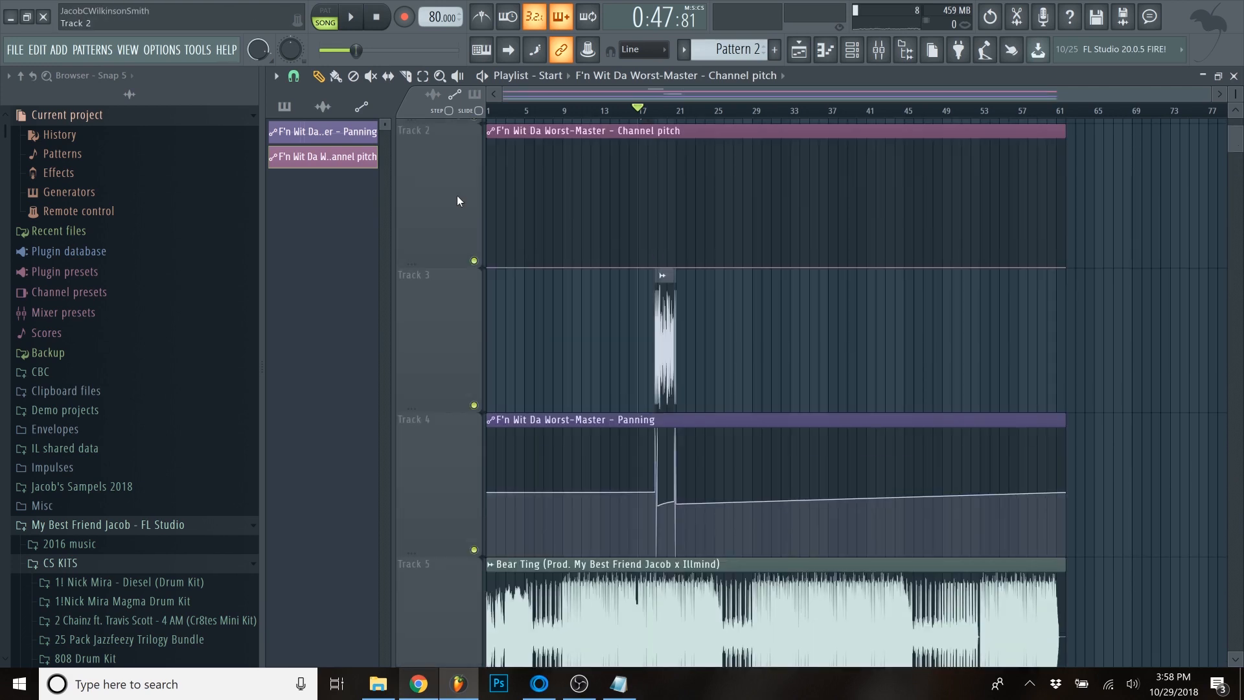
{"action": "scroll", "coordinate": [576, 220], "scroll_direction": "up", "scroll_amount": 4}
- Add a channel pitch automation point at bar 17 and raise it to about the middle of the clip
{"action": "scroll", "coordinate": [786, 239], "scroll_direction": "up", "scroll_amount": 6}
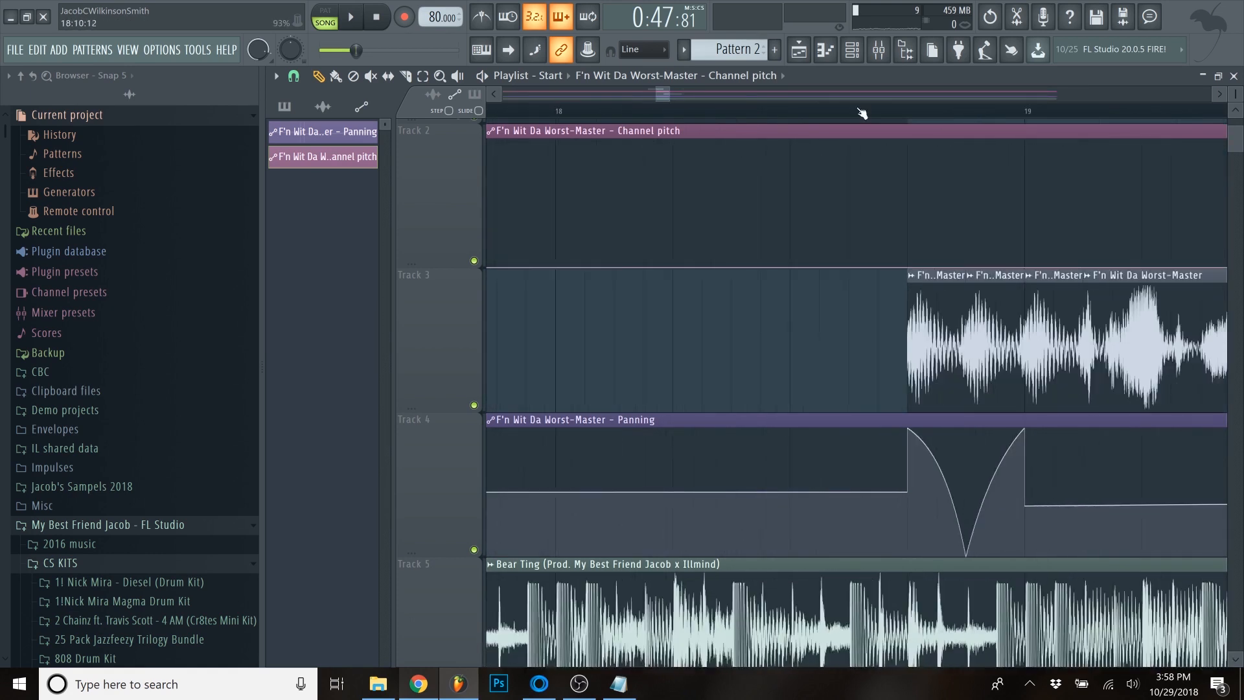
{"action": "scroll", "coordinate": [1003, 270], "scroll_direction": "right", "scroll_amount": 2}
{"action": "scroll", "coordinate": [1002, 271], "scroll_direction": "up", "scroll_amount": 1}
{"action": "scroll", "coordinate": [995, 270], "scroll_direction": "down", "scroll_amount": 3}
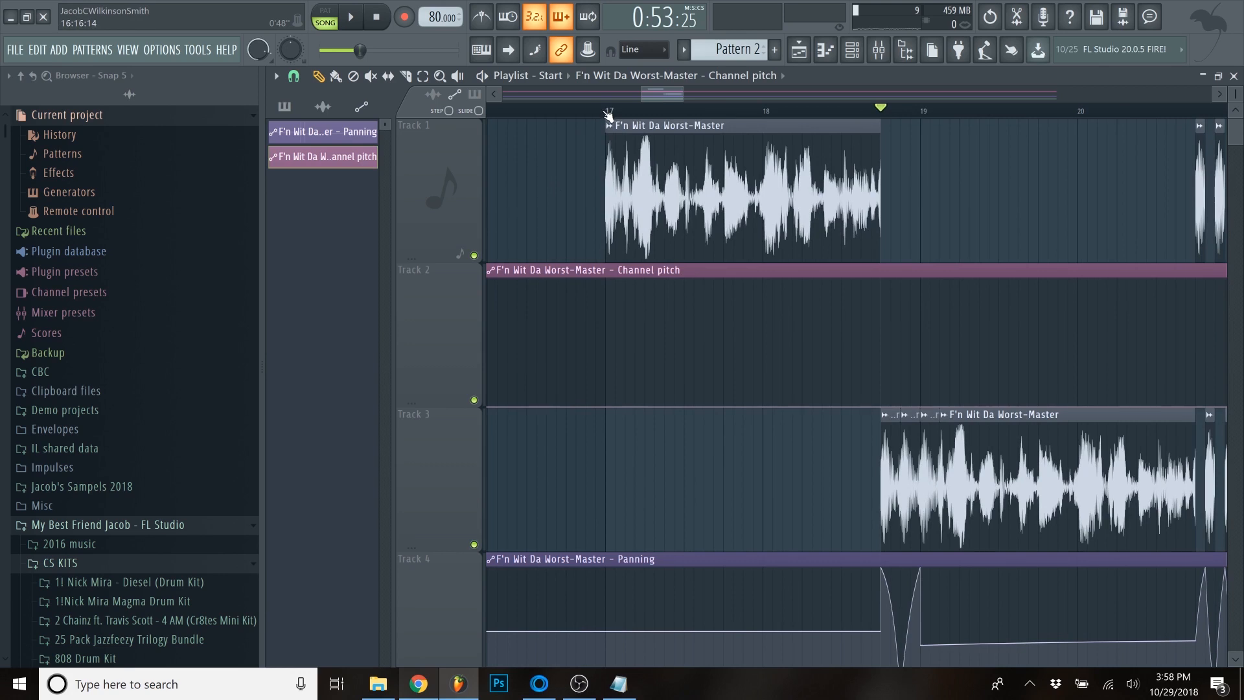
{"action": "key", "text": "space"}
{"action": "key", "text": "space"}
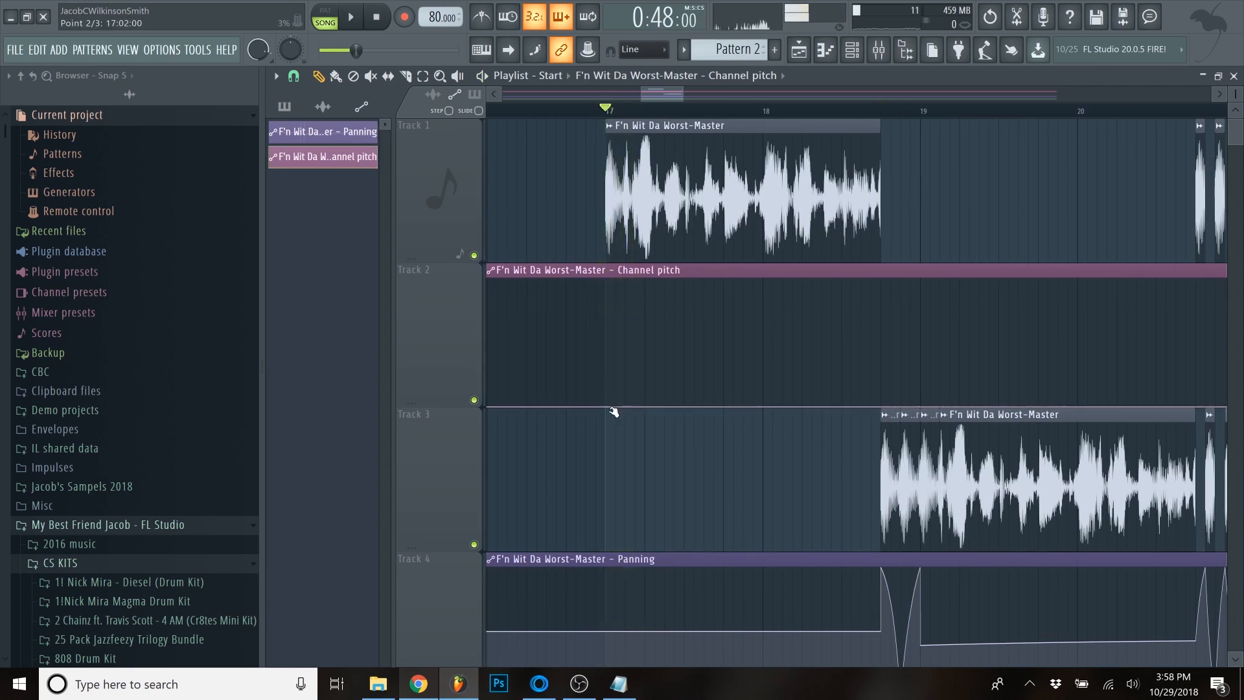
{"action": "left_click_drag", "start_coordinate": [606, 405], "coordinate": [598, 343]}
- Try the bar 17 pitch point at its maximum and minimum, checking the sample's channel pitch knob each time
{"action": "double_click", "coordinate": [757, 176]}
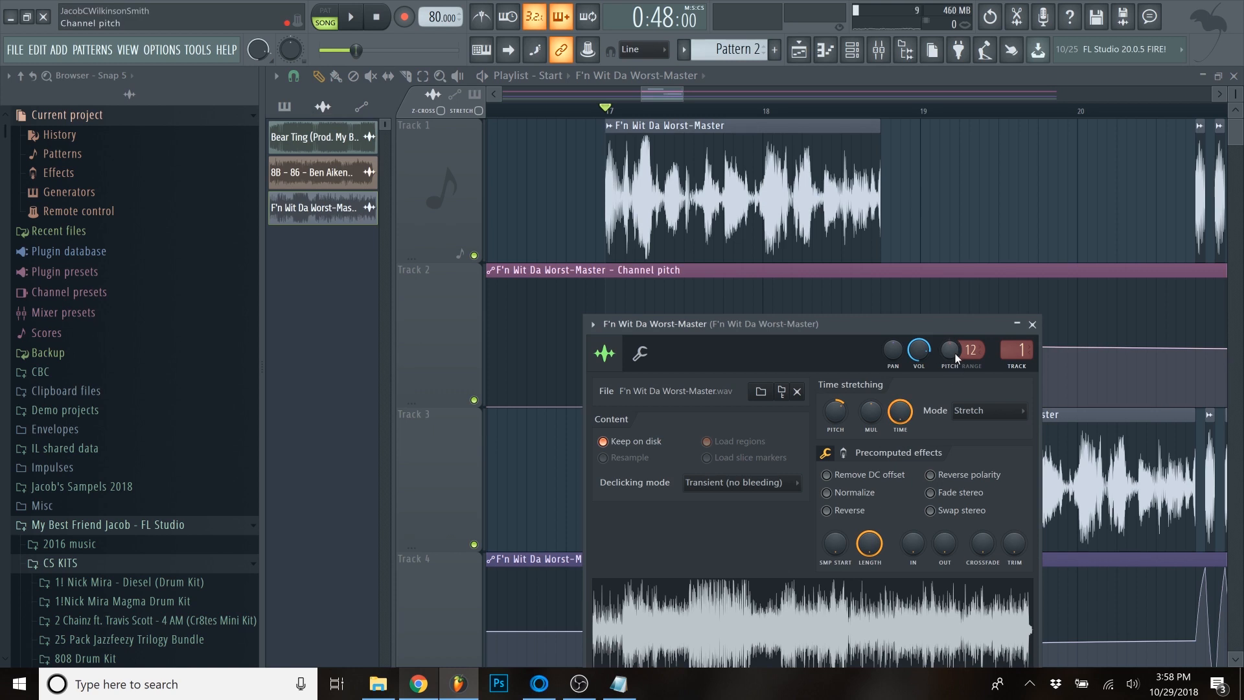
{"action": "left_click_drag", "start_coordinate": [679, 324], "coordinate": [791, 309]}
{"action": "left_click_drag", "start_coordinate": [606, 344], "coordinate": [601, 263]}
{"action": "double_click", "coordinate": [776, 197]}
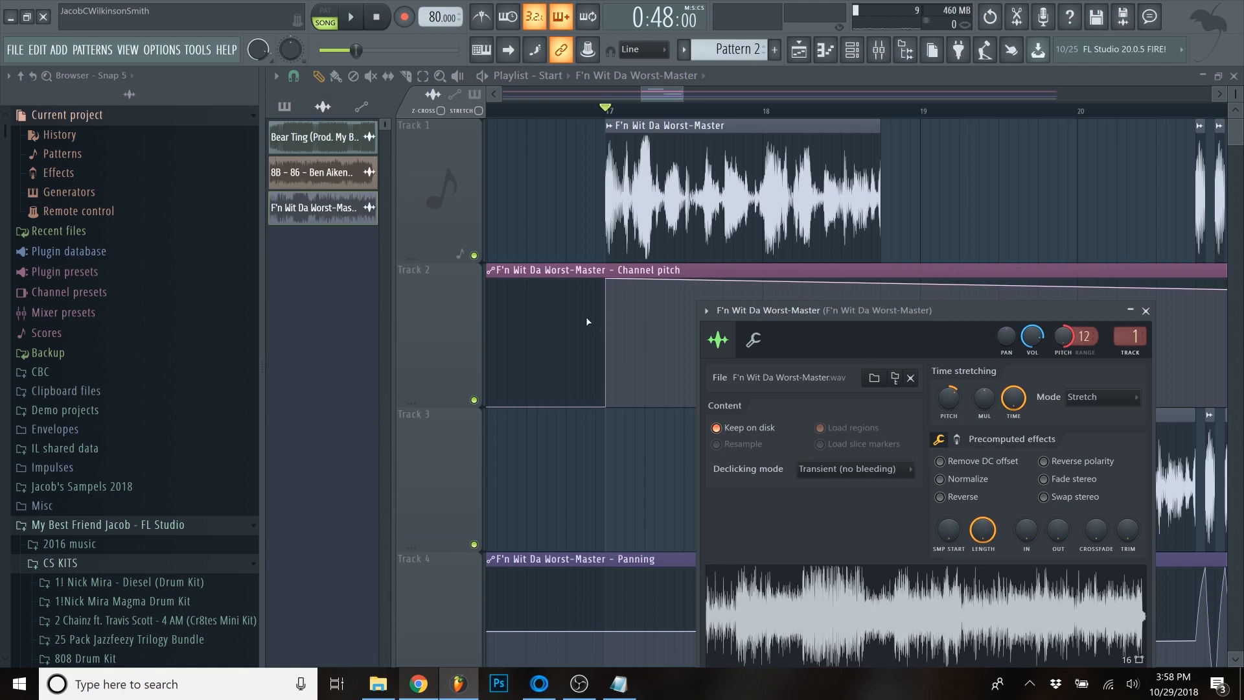
{"action": "left_click_drag", "start_coordinate": [606, 293], "coordinate": [611, 422]}
{"action": "double_click", "coordinate": [632, 194]}
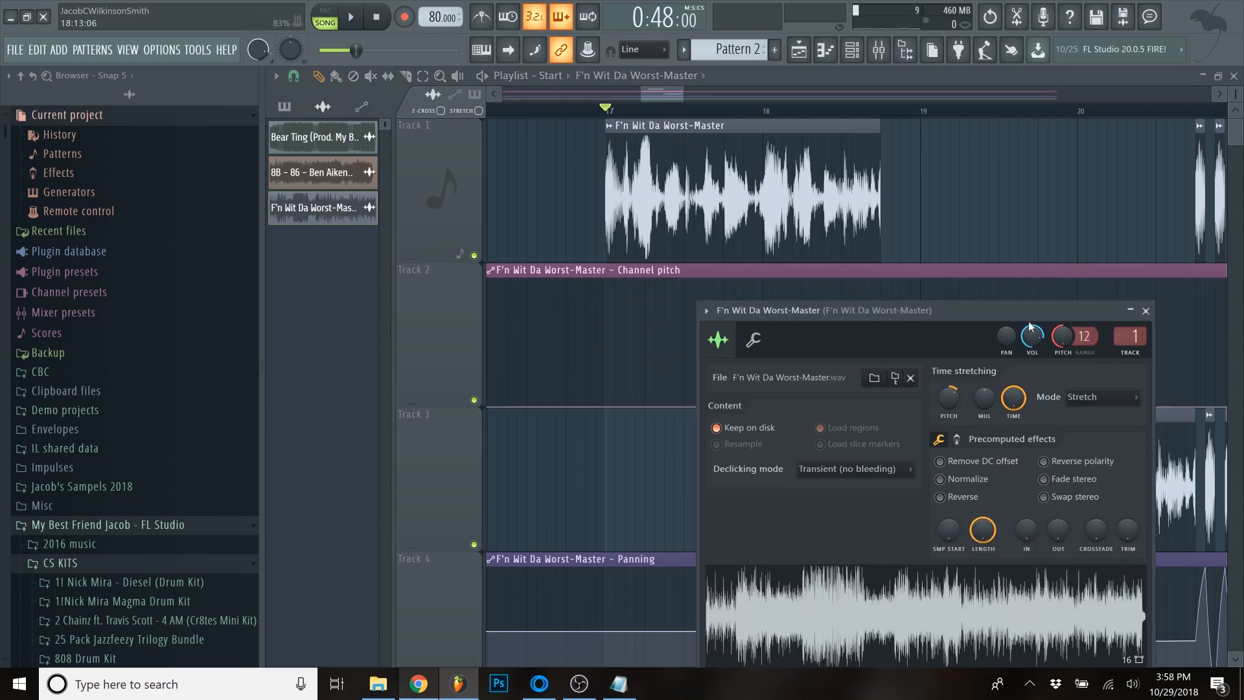
- Set the bar 17 channel pitch point to 50%
{"action": "mouse_move", "coordinate": [605, 407]}
{"action": "left_mouse_down"}
{"action": "mouse_move", "coordinate": [596, 353]}
{"action": "mouse_move", "coordinate": [606, 440]}
{"action": "mouse_move", "coordinate": [596, 334]}
{"action": "mouse_move", "coordinate": [585, 374]}
{"action": "mouse_move", "coordinate": [605, 345]}
{"action": "mouse_move", "coordinate": [607, 428]}
{"action": "left_mouse_up"}
{"action": "scroll", "coordinate": [597, 346], "scroll_direction": "up", "scroll_amount": 3}
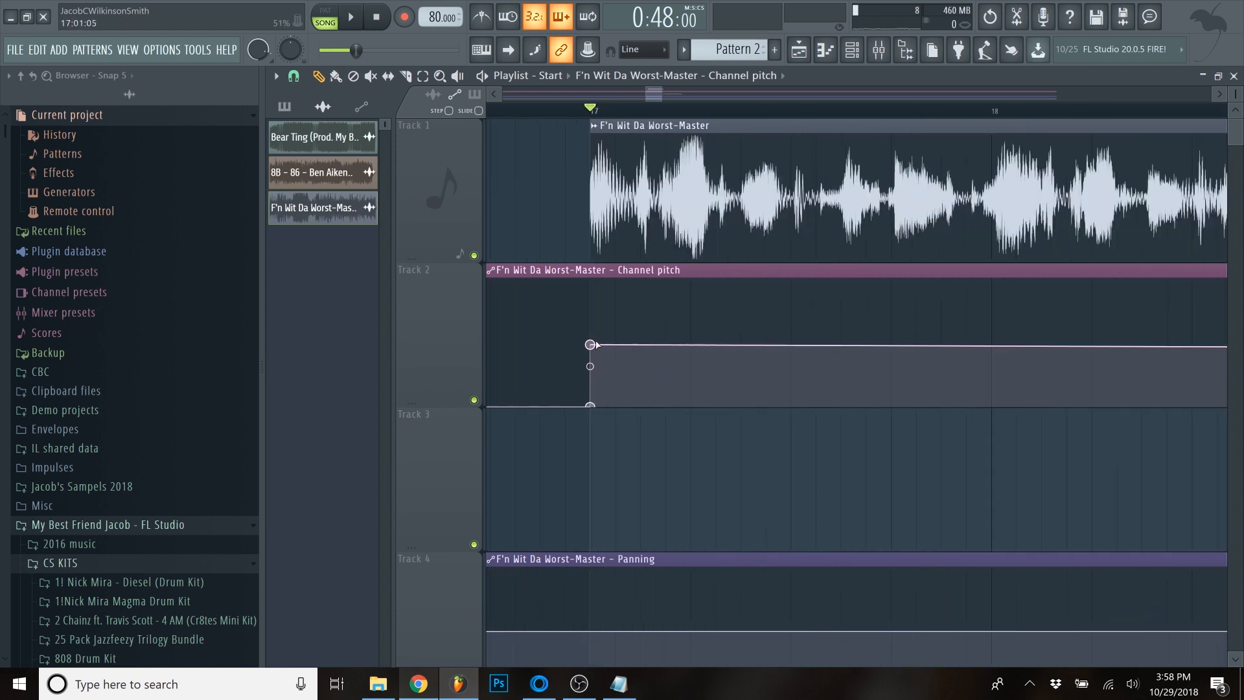
{"action": "left_click_drag", "start_coordinate": [598, 346], "coordinate": [593, 343]}
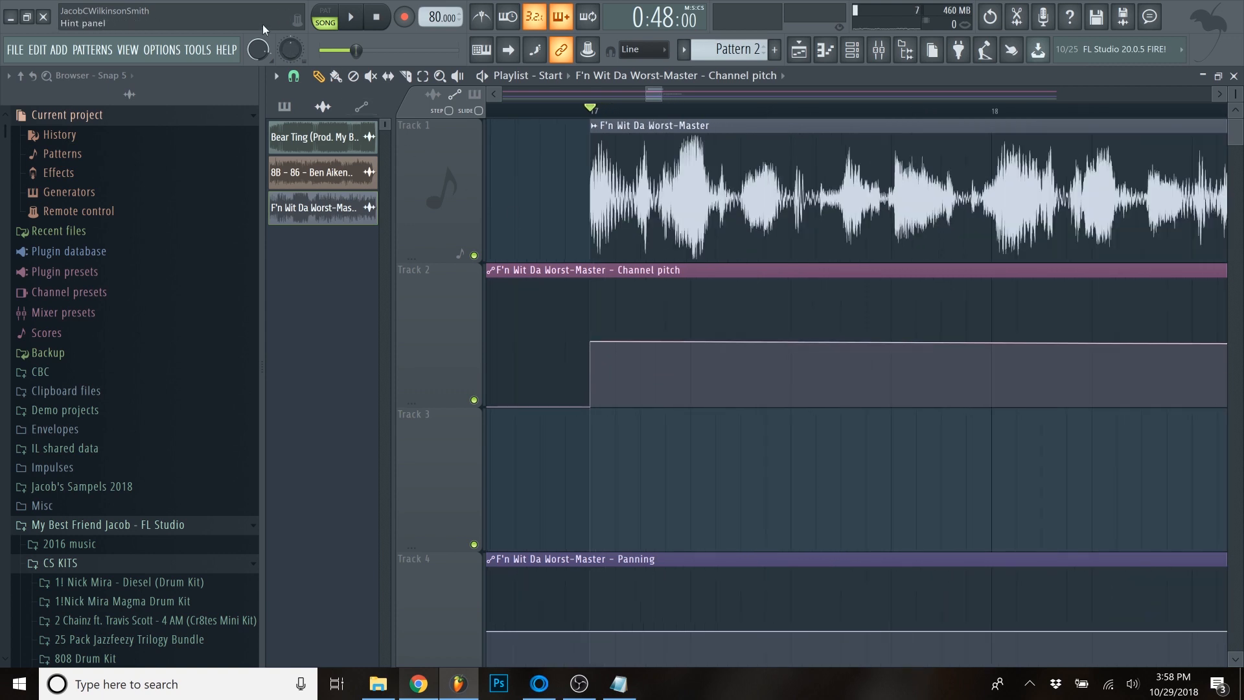
{"action": "left_click_drag", "start_coordinate": [592, 342], "coordinate": [593, 345]}
- Check the exact value of the channel pitch point at bar 17
{"action": "scroll", "coordinate": [629, 402], "scroll_direction": "down", "scroll_amount": 4}
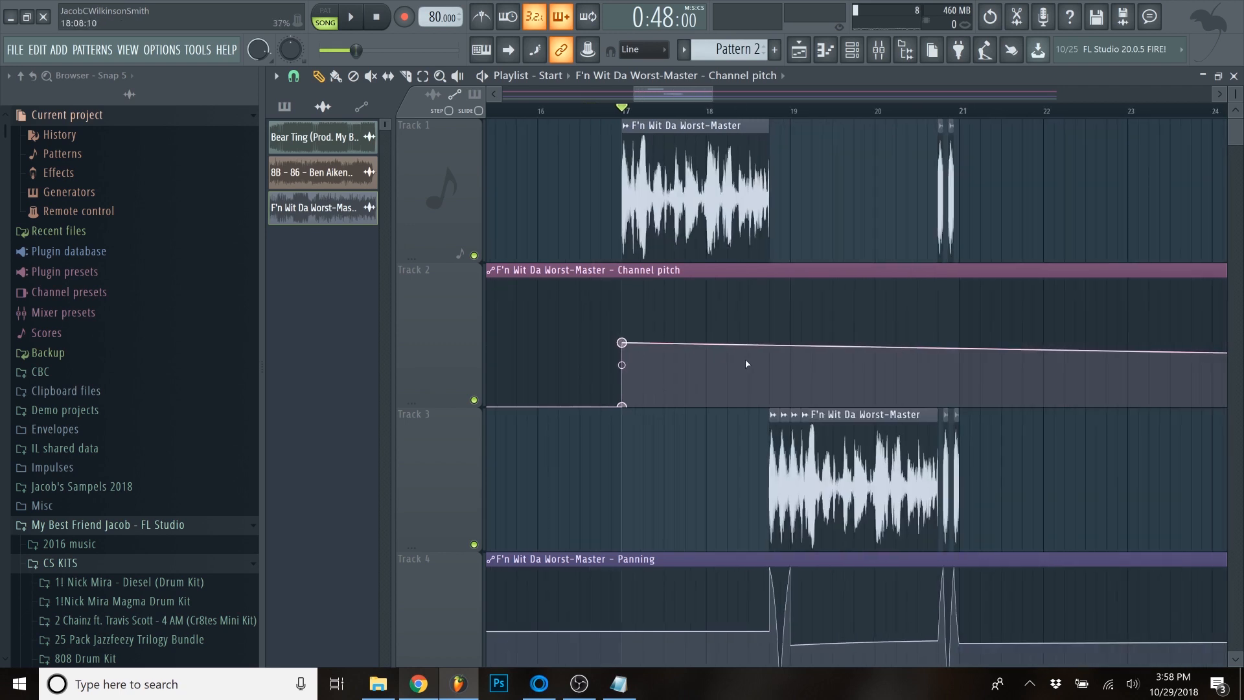
{"action": "scroll", "coordinate": [740, 363], "scroll_direction": "up", "scroll_amount": 3}
{"action": "scroll", "coordinate": [498, 355], "scroll_direction": "down", "scroll_amount": 4}
{"action": "scroll", "coordinate": [622, 353], "scroll_direction": "up", "scroll_amount": 3}
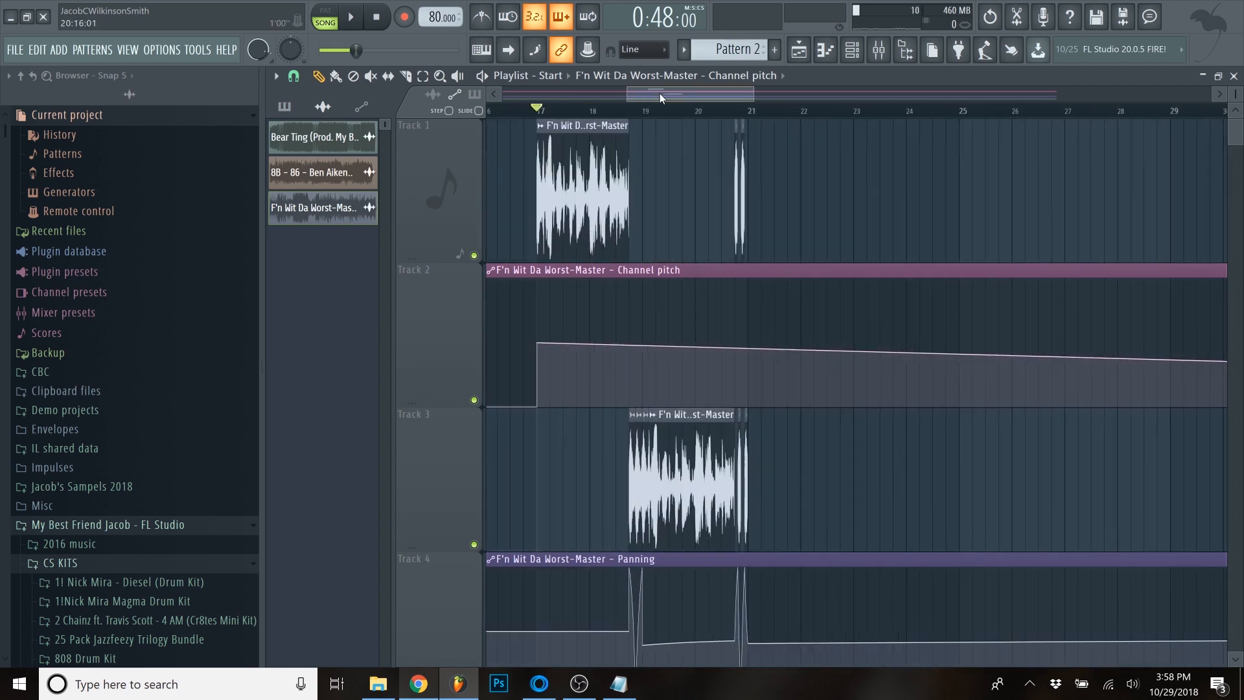
{"action": "right_click", "coordinate": [662, 343]}
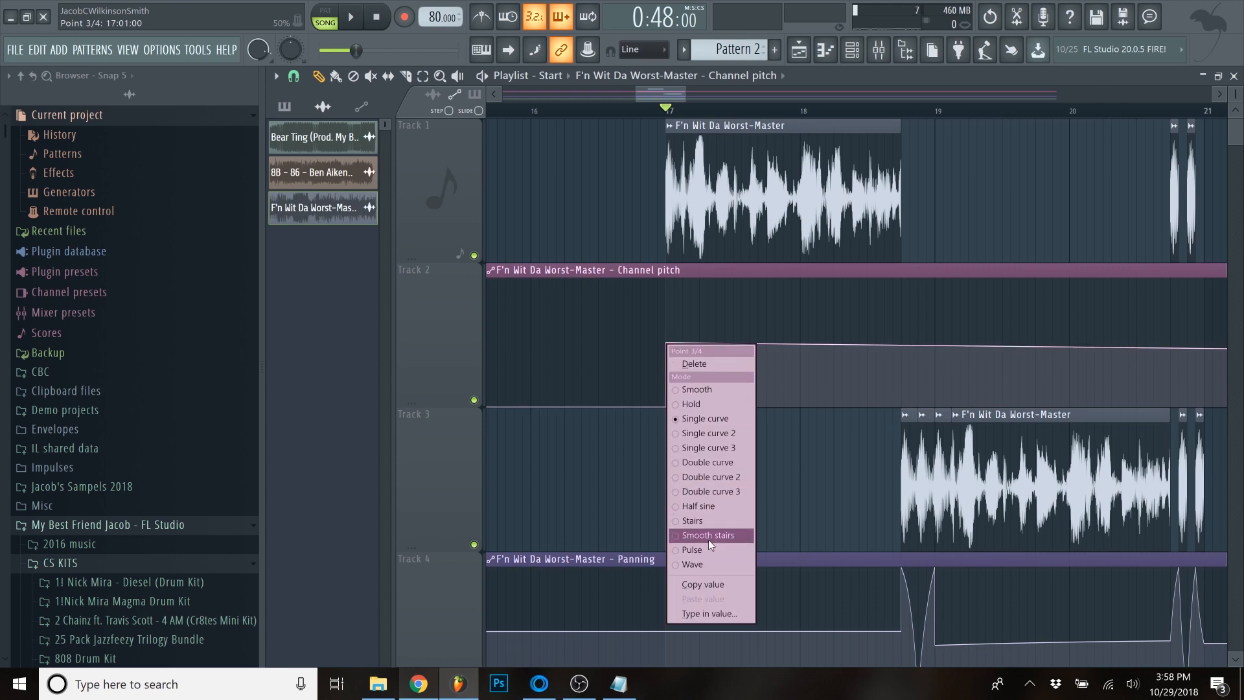
{"action": "left_click", "coordinate": [705, 610]}
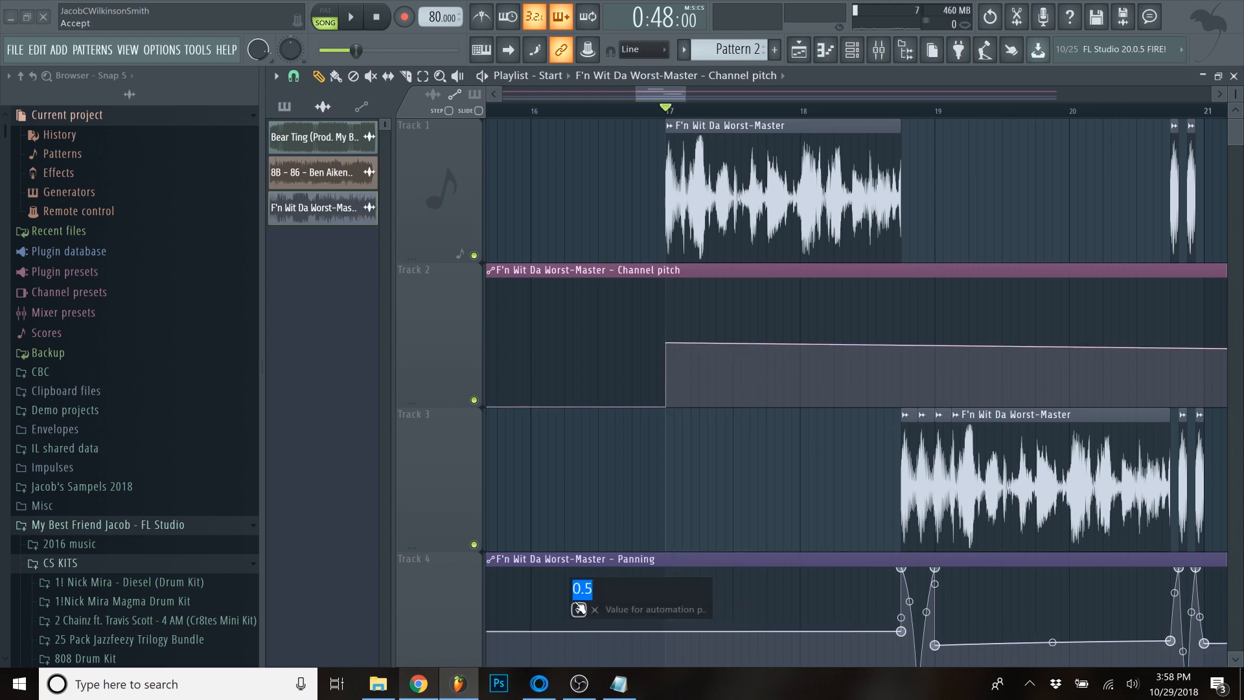
{"action": "left_click", "coordinate": [600, 613]}
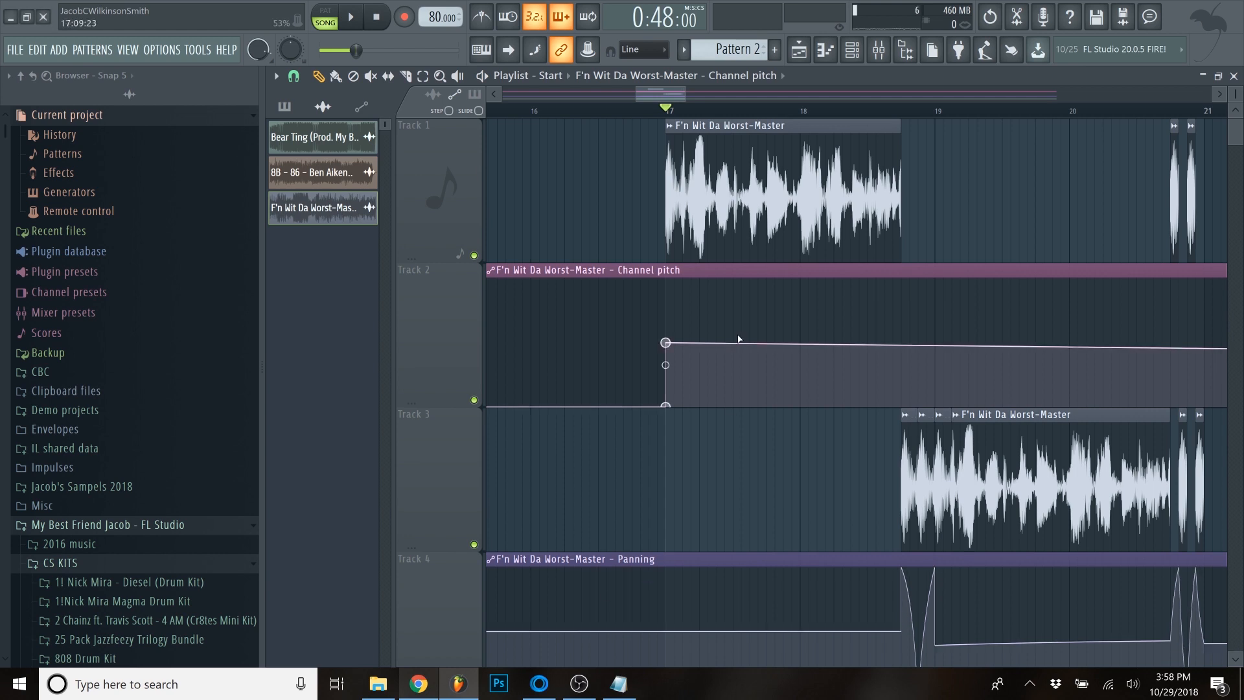
- Copy the bar 17 pitch point's value and paste it onto a point at the start of the first Track 3 slice
{"action": "right_click", "coordinate": [666, 343]}
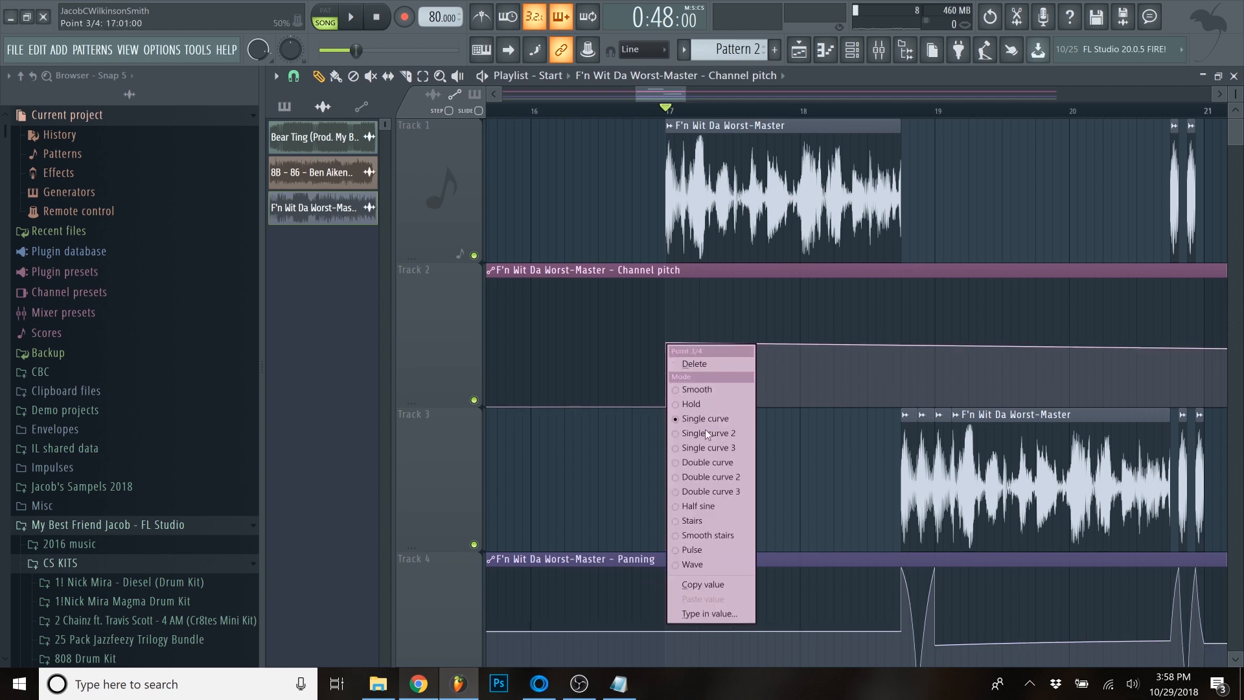
{"action": "left_click", "coordinate": [705, 585]}
{"action": "scroll", "coordinate": [920, 366], "scroll_direction": "up", "scroll_amount": 3}
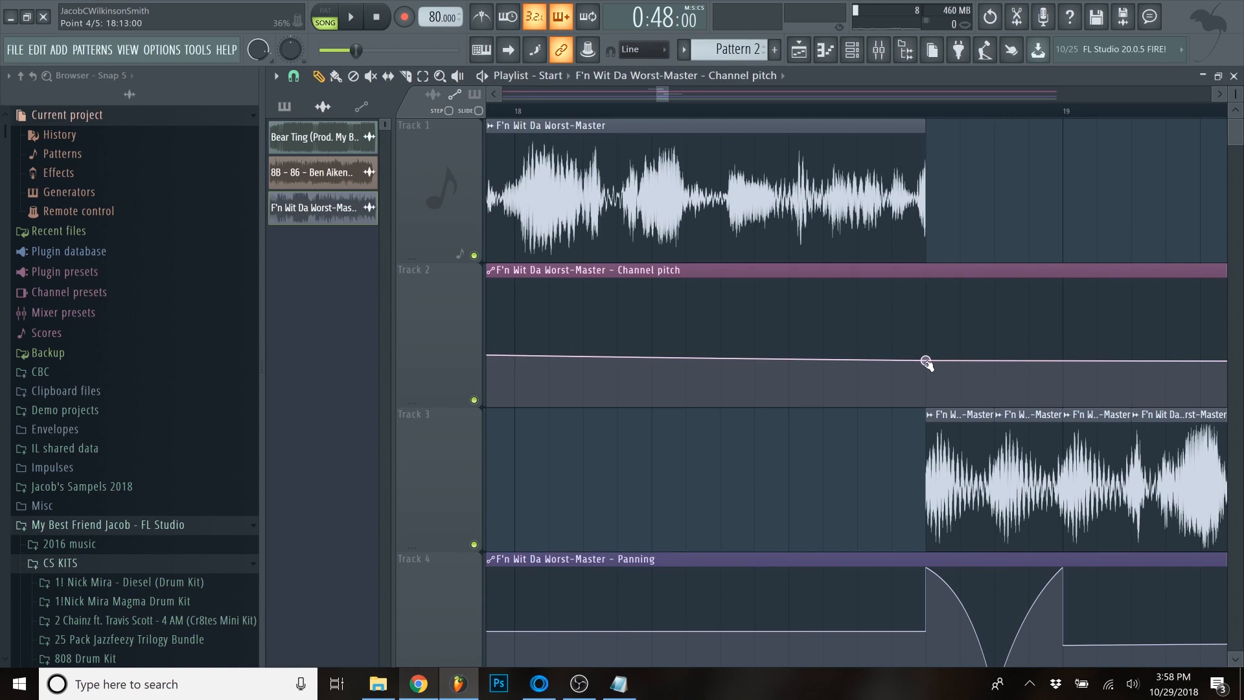
{"action": "right_click", "coordinate": [926, 362]}
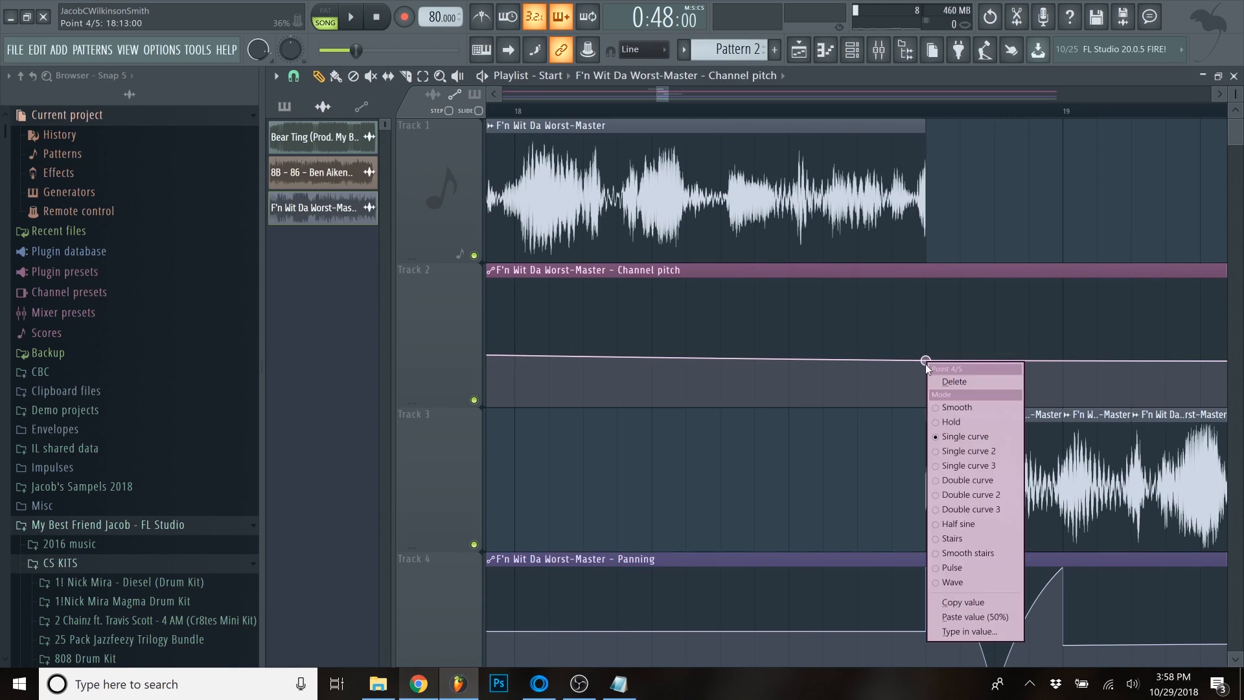
{"action": "left_click", "coordinate": [959, 616]}
- Replace the pitch point at the first Track 3 slice with one at bar 19, paste the 50% value, and drop the pitch to minimum there
{"action": "scroll", "coordinate": [954, 322], "scroll_direction": "down", "scroll_amount": 3}
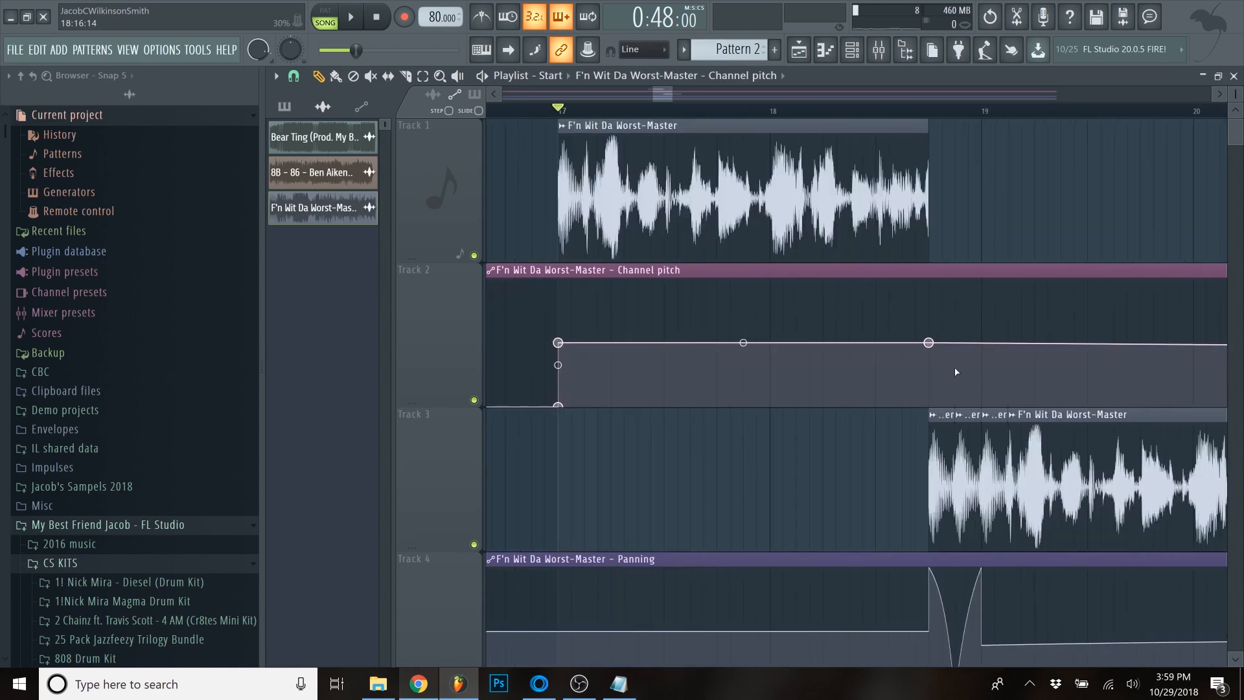
{"action": "scroll", "coordinate": [966, 370], "scroll_direction": "up", "scroll_amount": 2}
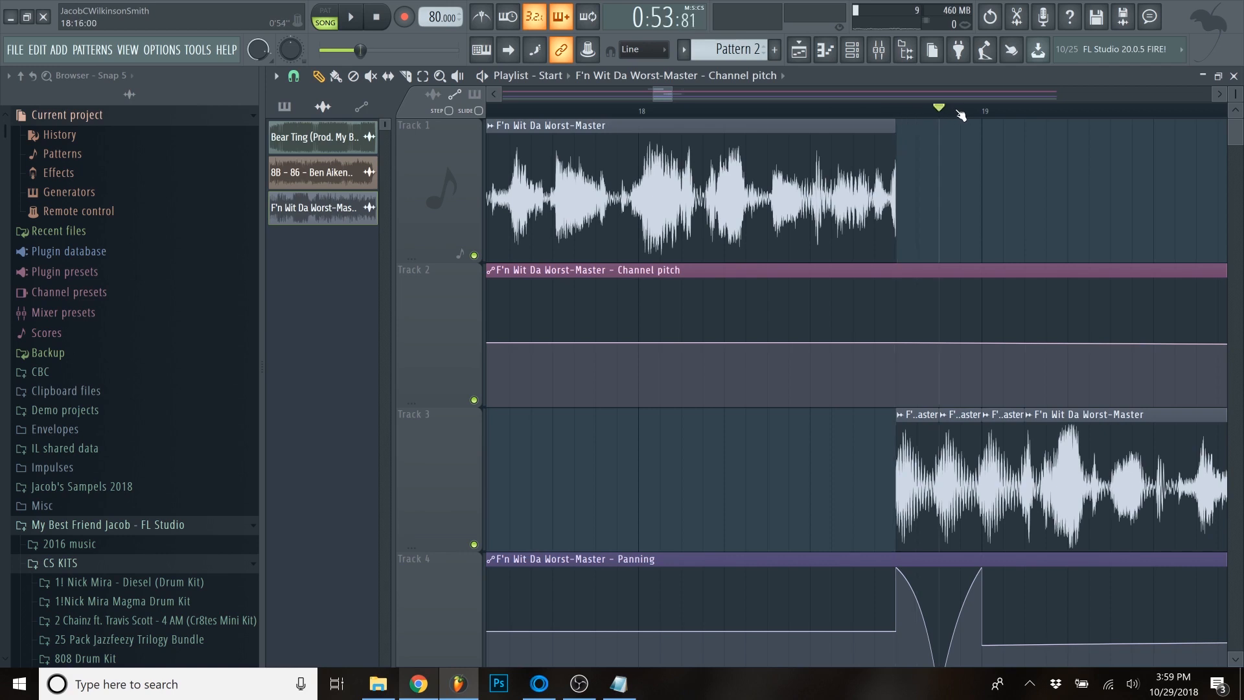
{"action": "scroll", "coordinate": [977, 355], "scroll_direction": "up", "scroll_amount": 3}
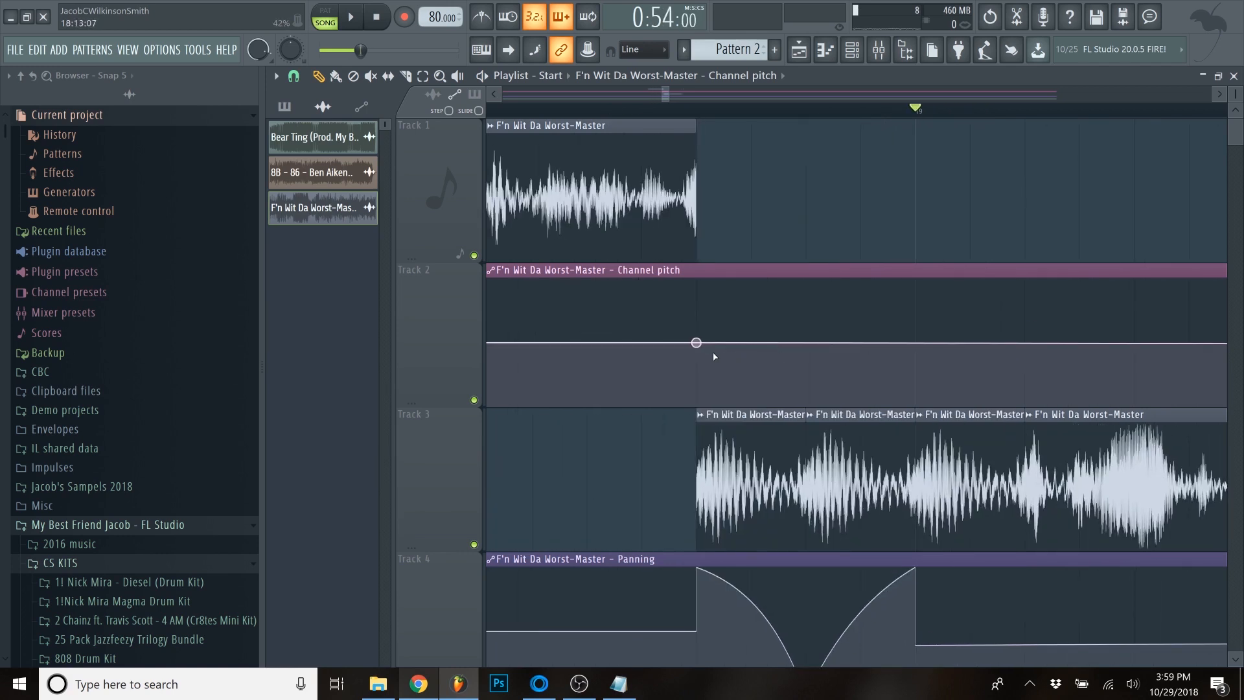
{"action": "right_click", "coordinate": [915, 342]}
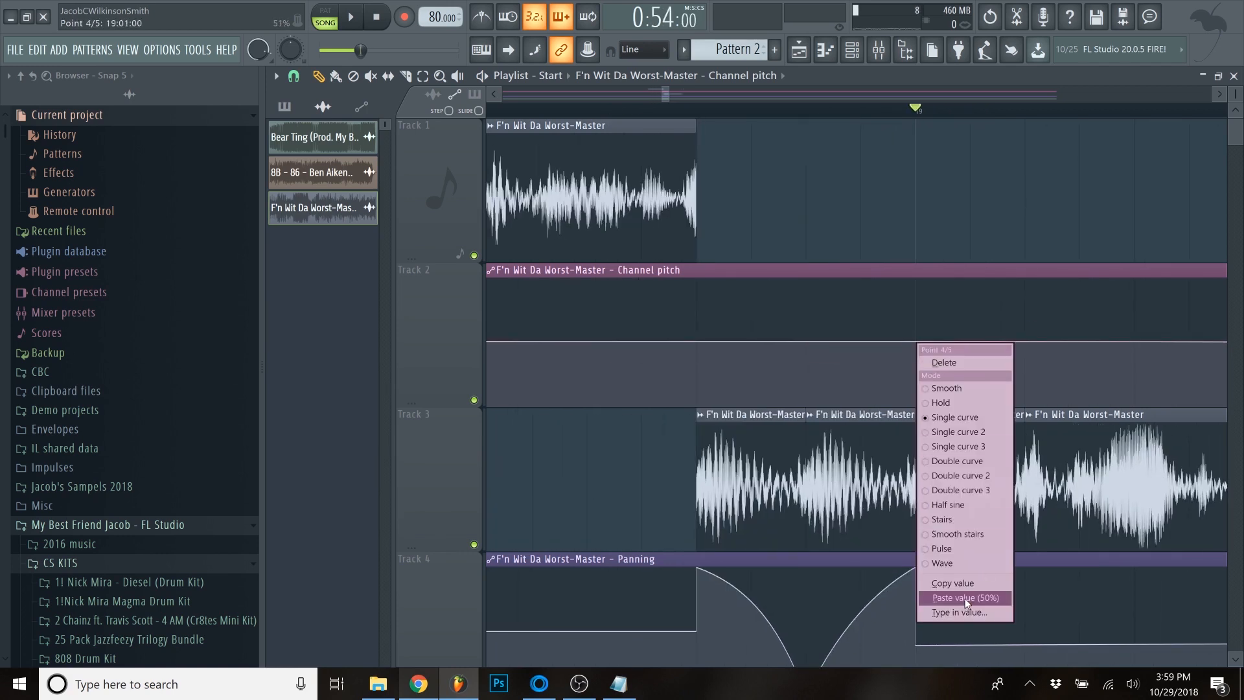
{"action": "left_click", "coordinate": [965, 598]}
{"action": "scroll", "coordinate": [978, 375], "scroll_direction": "up", "scroll_amount": 2}
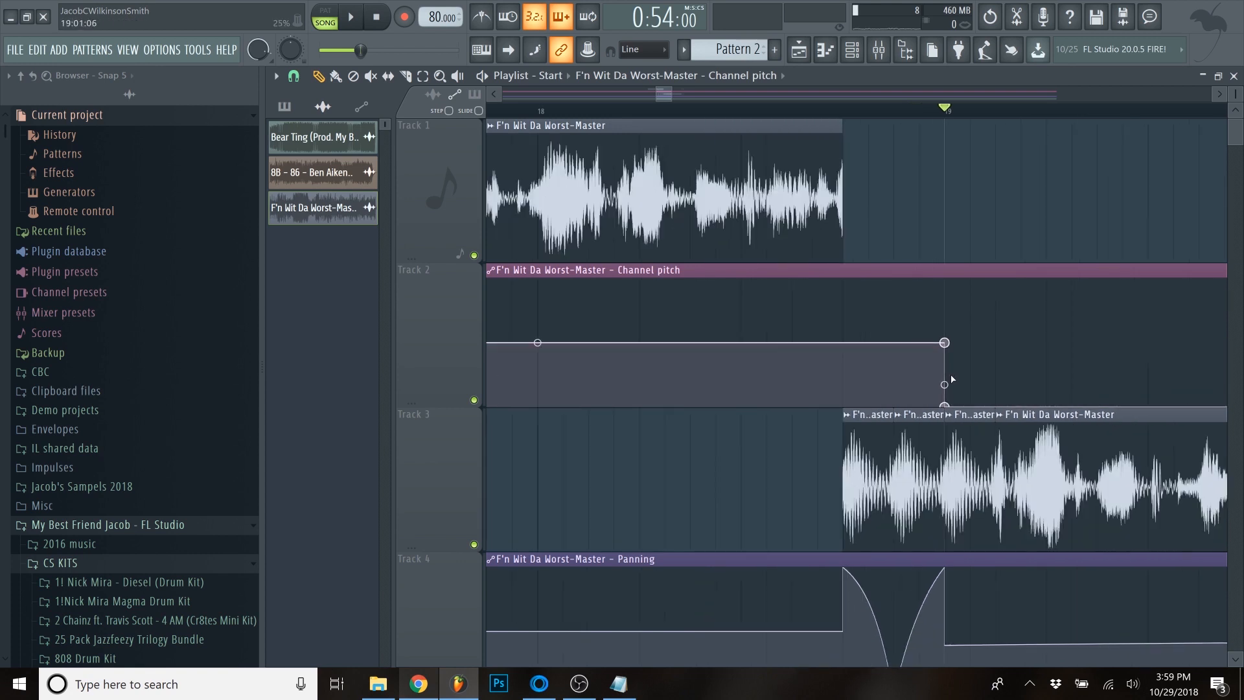
- Play the arrangement from bar 17 to audition the channel pitch automation through the first Track 3 slices
{"action": "scroll", "coordinate": [952, 379], "scroll_direction": "down", "scroll_amount": 5}
{"action": "key", "text": "space"}
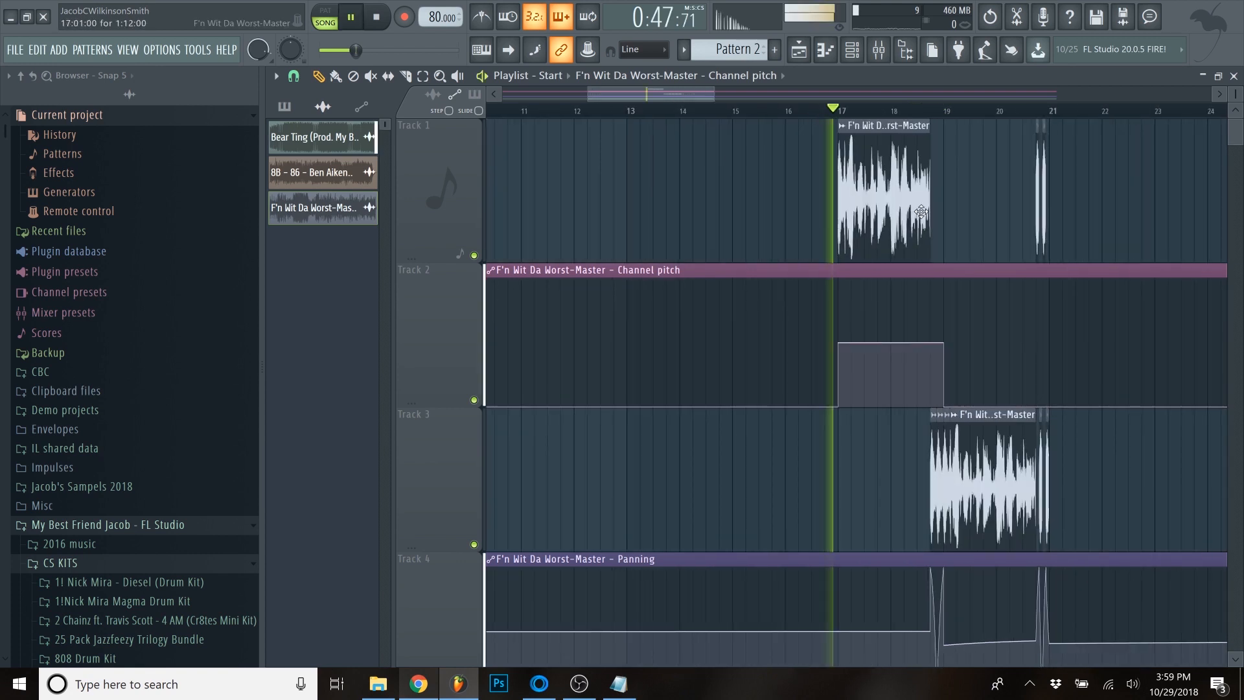
{"action": "scroll", "coordinate": [952, 312], "scroll_direction": "up", "scroll_amount": 3}
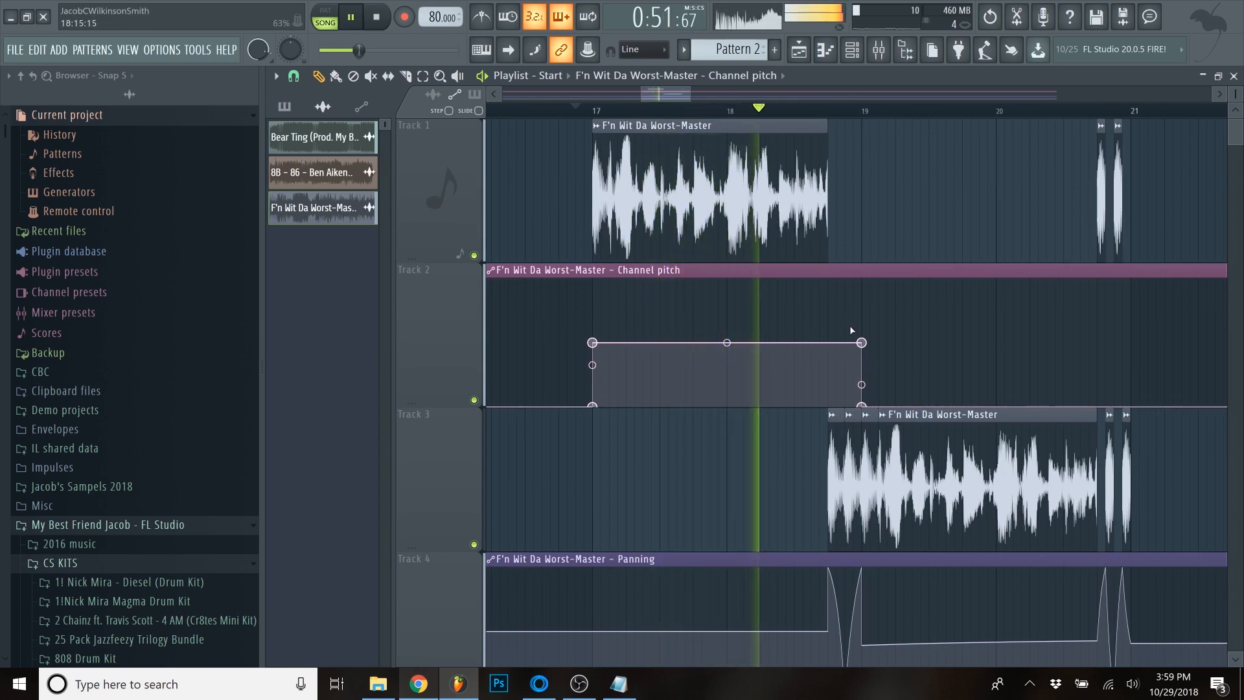
{"action": "scroll", "coordinate": [849, 325], "scroll_direction": "up", "scroll_amount": 3}
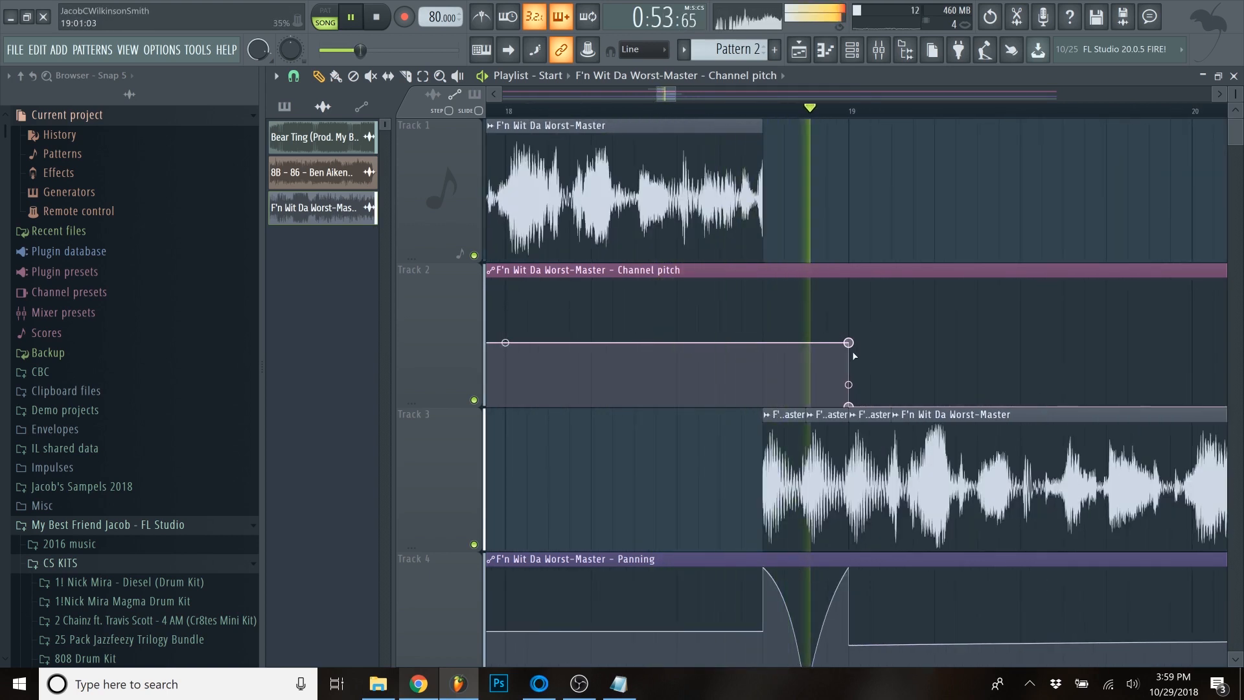
{"action": "key", "text": "space"}
- Move the upper channel pitch point from bar 19 to the start of the first Track 3 slice and paste the 50% value onto it
{"action": "left_click_drag", "start_coordinate": [849, 344], "coordinate": [762, 346]}
{"action": "right_click", "coordinate": [762, 346]}
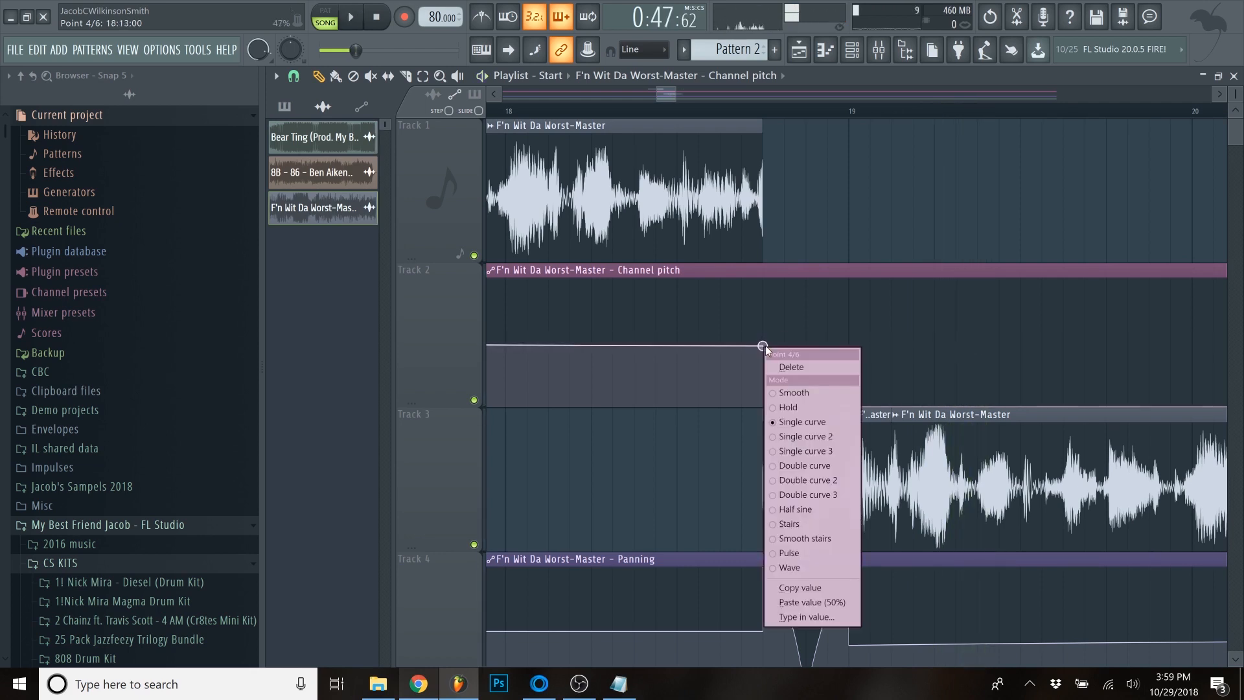
{"action": "left_click", "coordinate": [814, 602]}
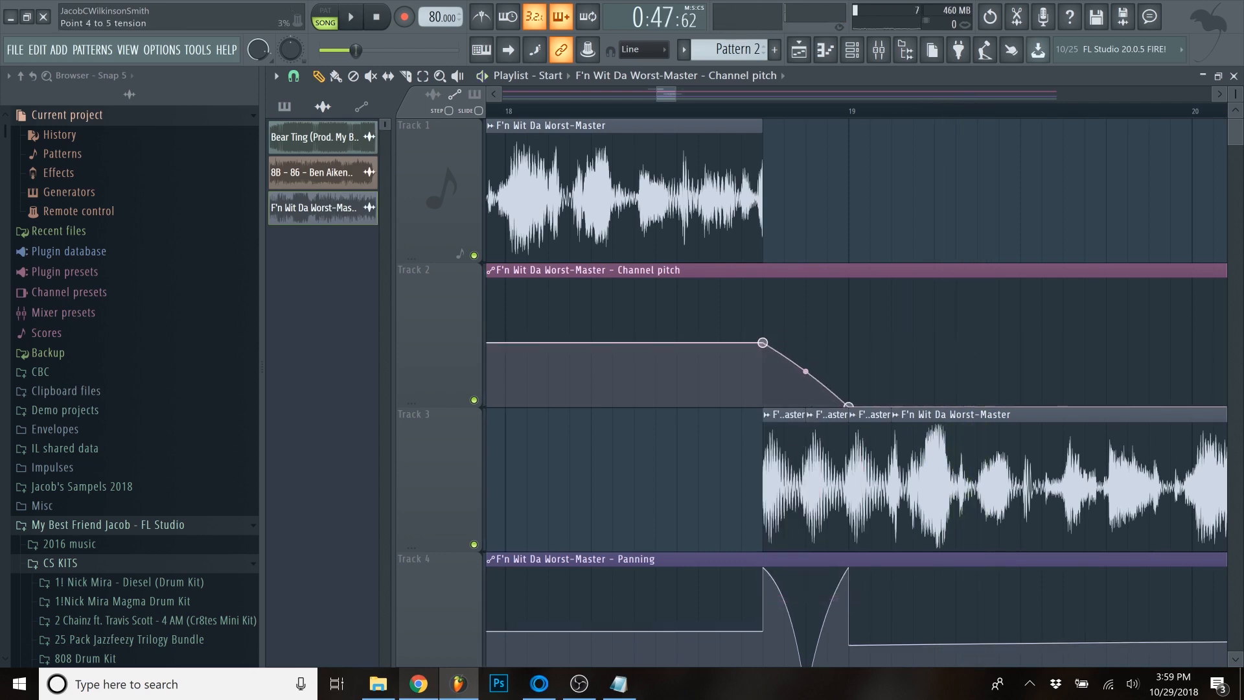
- Play back from bar 17 to hear the pitch ramp down across the stuttered slices with the panning and beat
{"action": "scroll", "coordinate": [685, 137], "scroll_direction": "down", "scroll_amount": 5}
{"action": "key", "text": "space"}
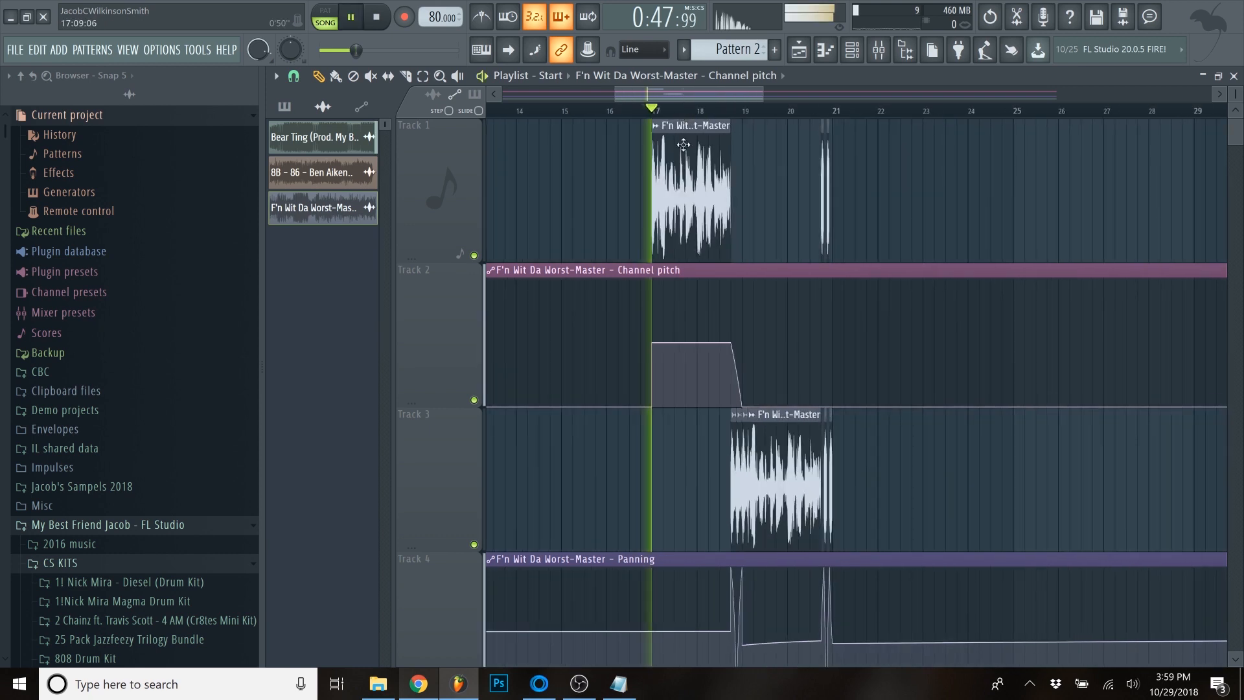
{"action": "scroll", "coordinate": [724, 189], "scroll_direction": "up", "scroll_amount": 5}
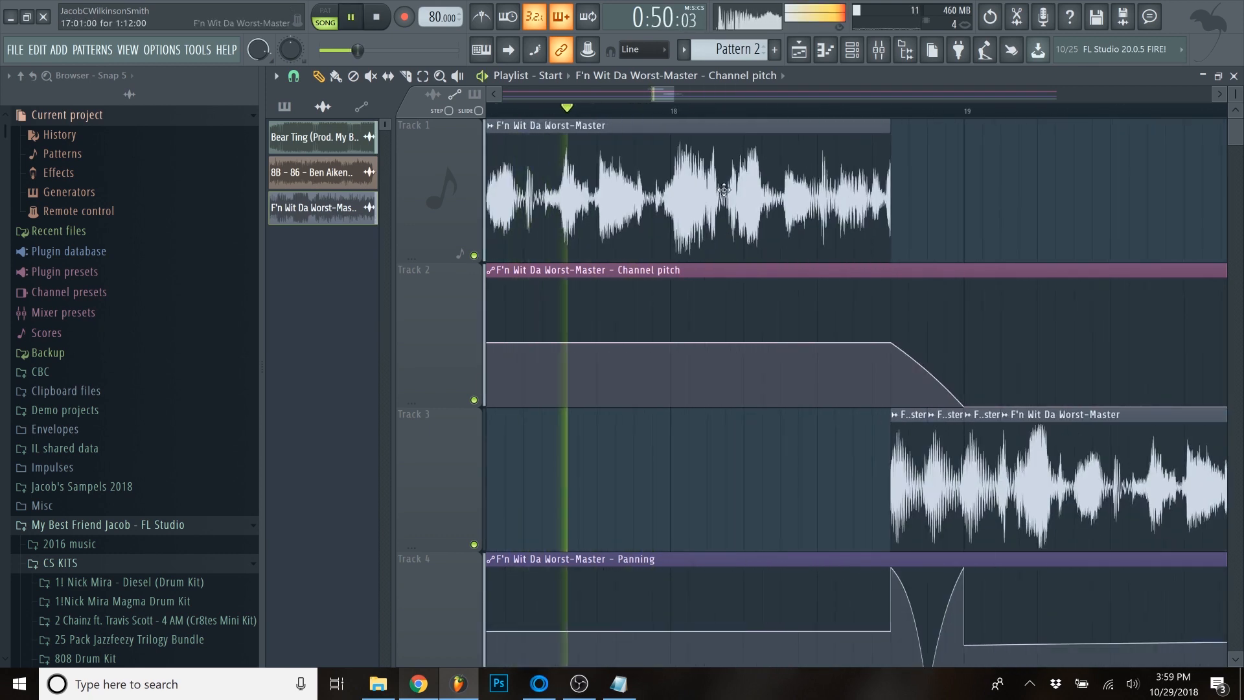
{"action": "scroll", "coordinate": [766, 198], "scroll_direction": "down", "scroll_amount": 3}
{"action": "left_click_drag", "start_coordinate": [680, 91], "coordinate": [696, 99]}
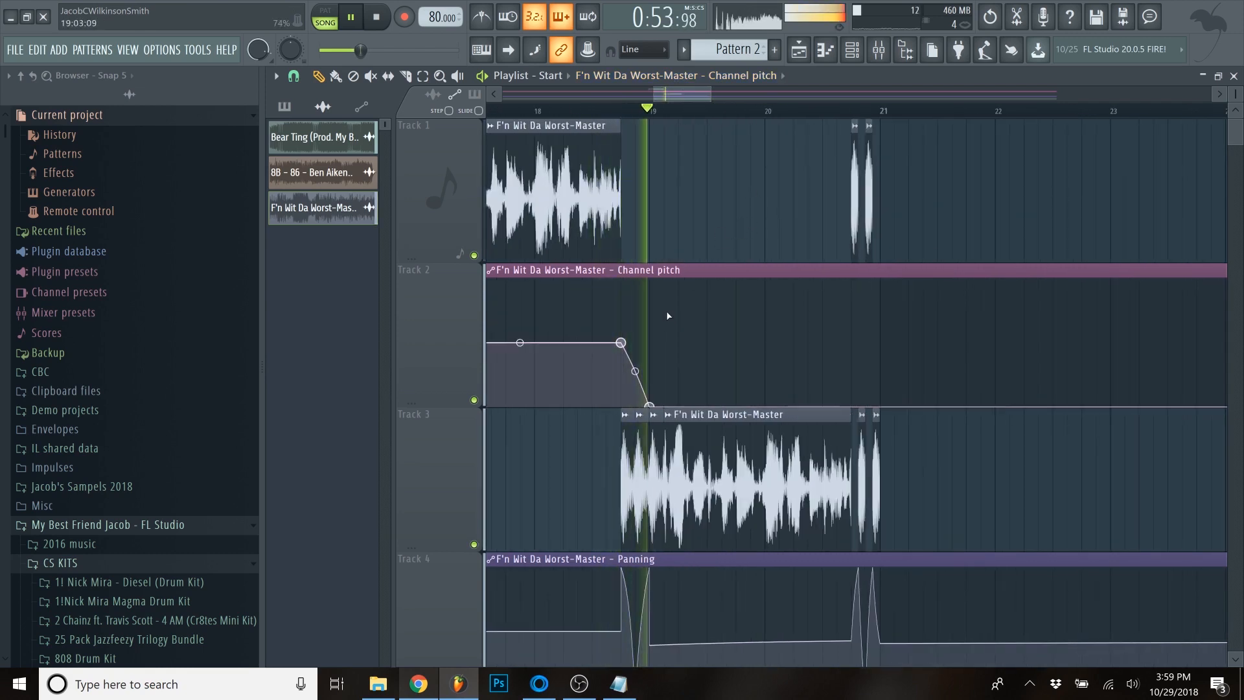
{"action": "scroll", "coordinate": [694, 308], "scroll_direction": "down", "scroll_amount": 1}
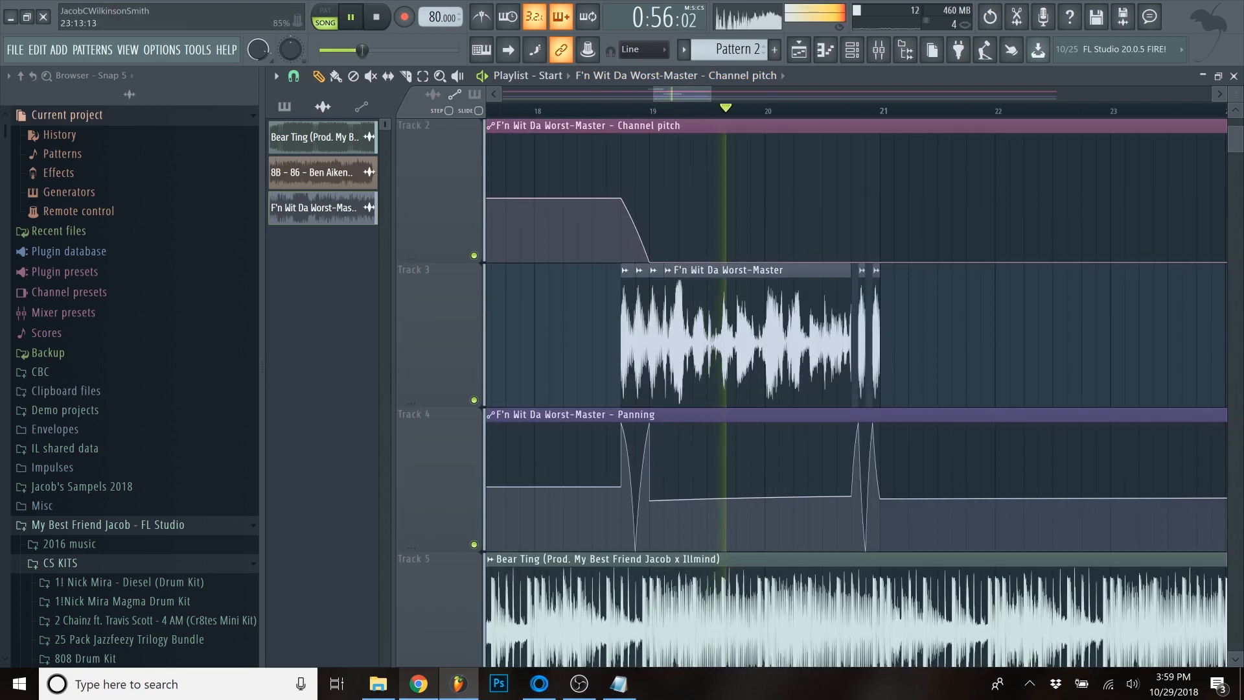
{"action": "scroll", "coordinate": [660, 251], "scroll_direction": "down", "scroll_amount": 1}
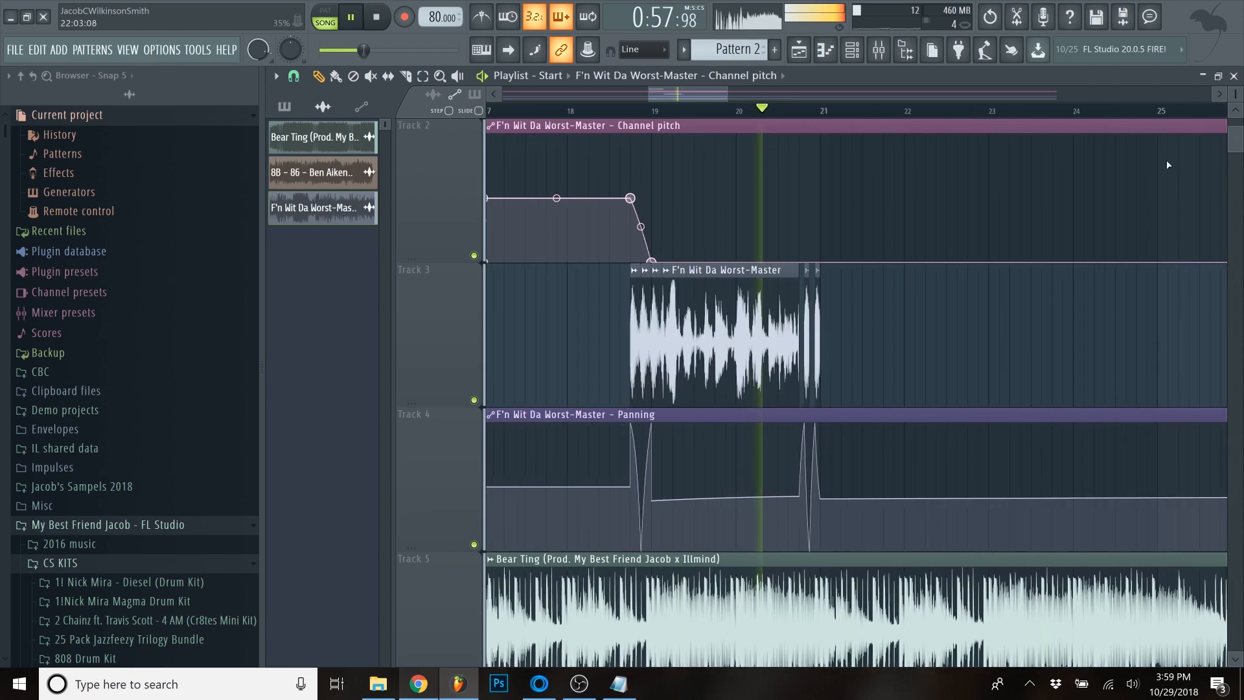
- Review the sample's mixer effects, close the F'n Wit Da Worst-Master channel settings, stop playback and return to the playlist
{"action": "key", "text": "F5"}
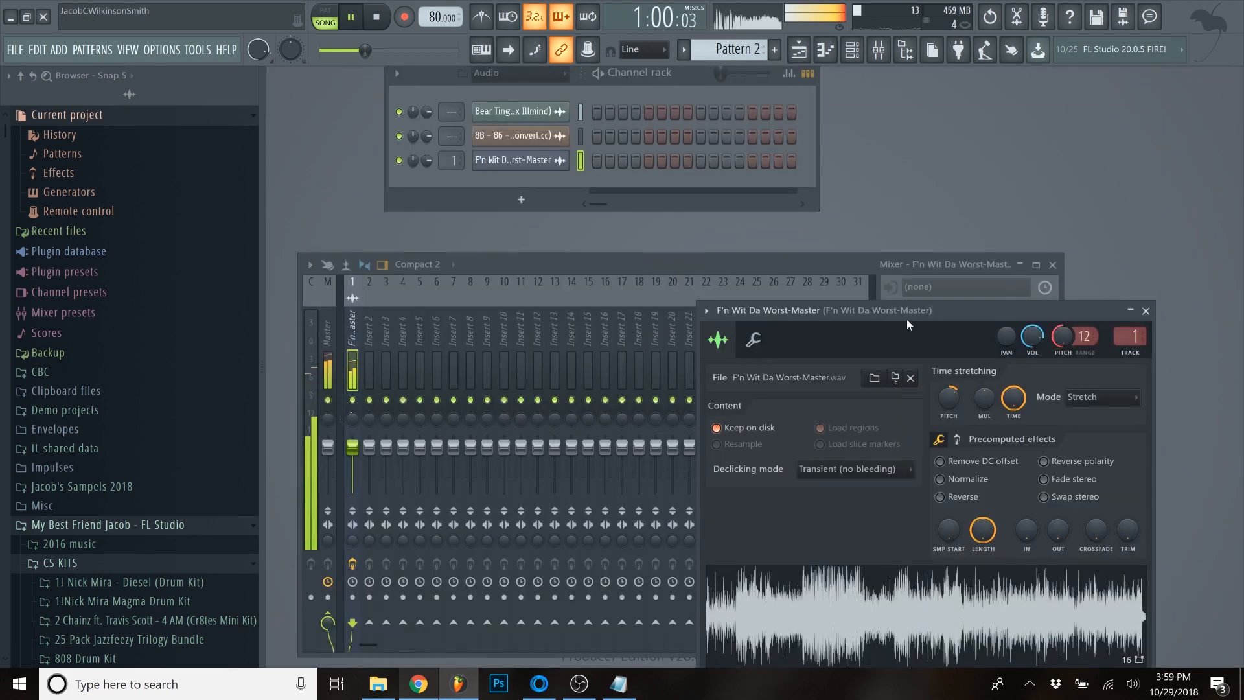
{"action": "left_click", "coordinate": [817, 263]}
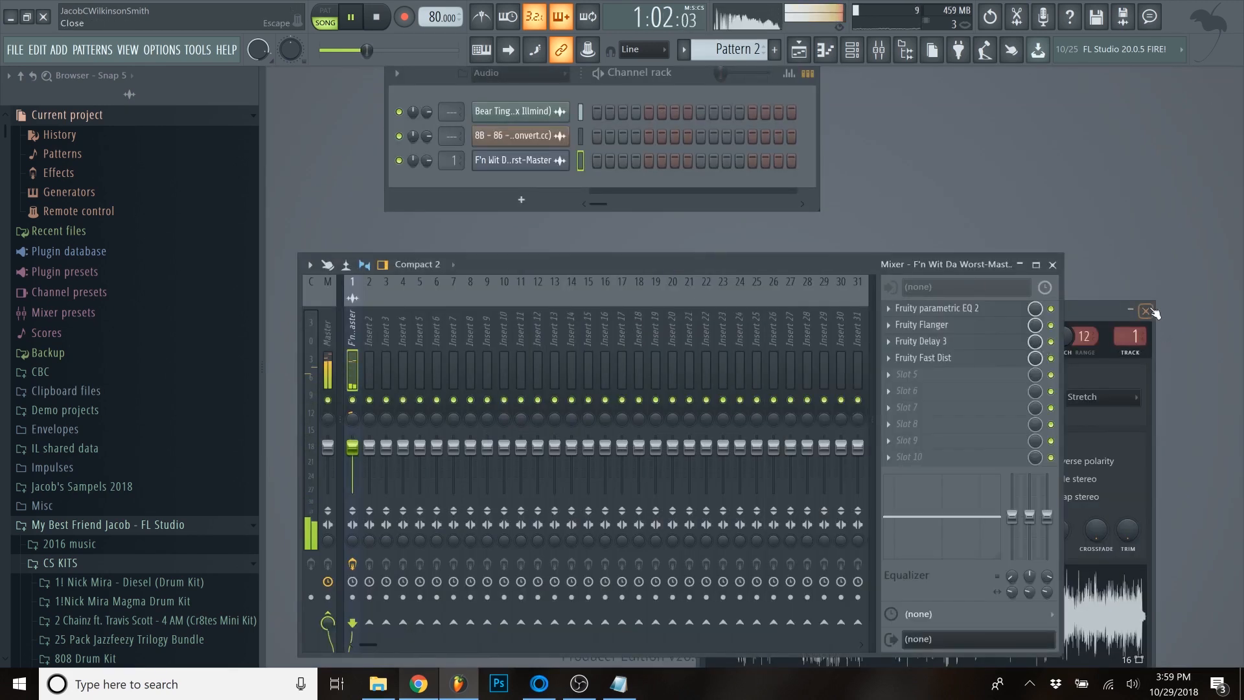
{"action": "left_click", "coordinate": [1146, 311]}
{"action": "key", "text": "space"}
{"action": "key", "text": "F5"}
- Open the Bear Ting beat's channel settings from its Track 5 clip and route it to mixer track 2
{"action": "scroll", "coordinate": [1123, 162], "scroll_direction": "up", "scroll_amount": 2}
{"action": "left_click_drag", "start_coordinate": [1235, 92], "coordinate": [1235, 133]}
{"action": "double_click", "coordinate": [609, 564]}
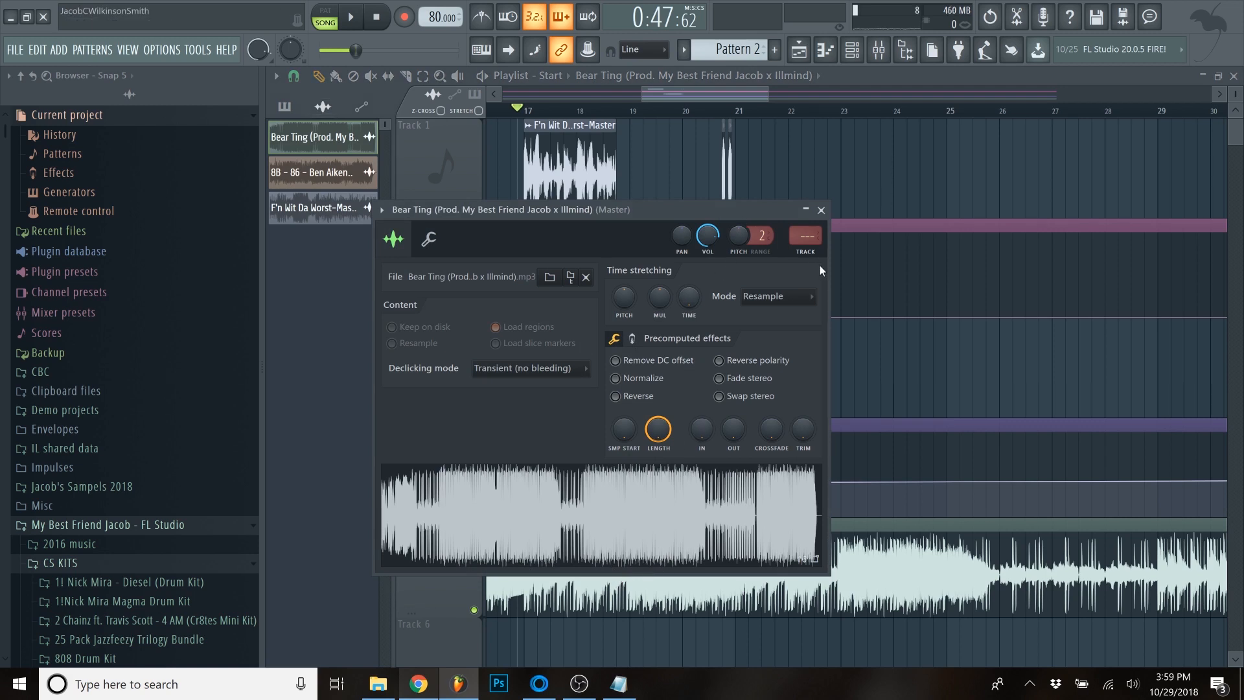
{"action": "key", "text": "ctrl+l"}
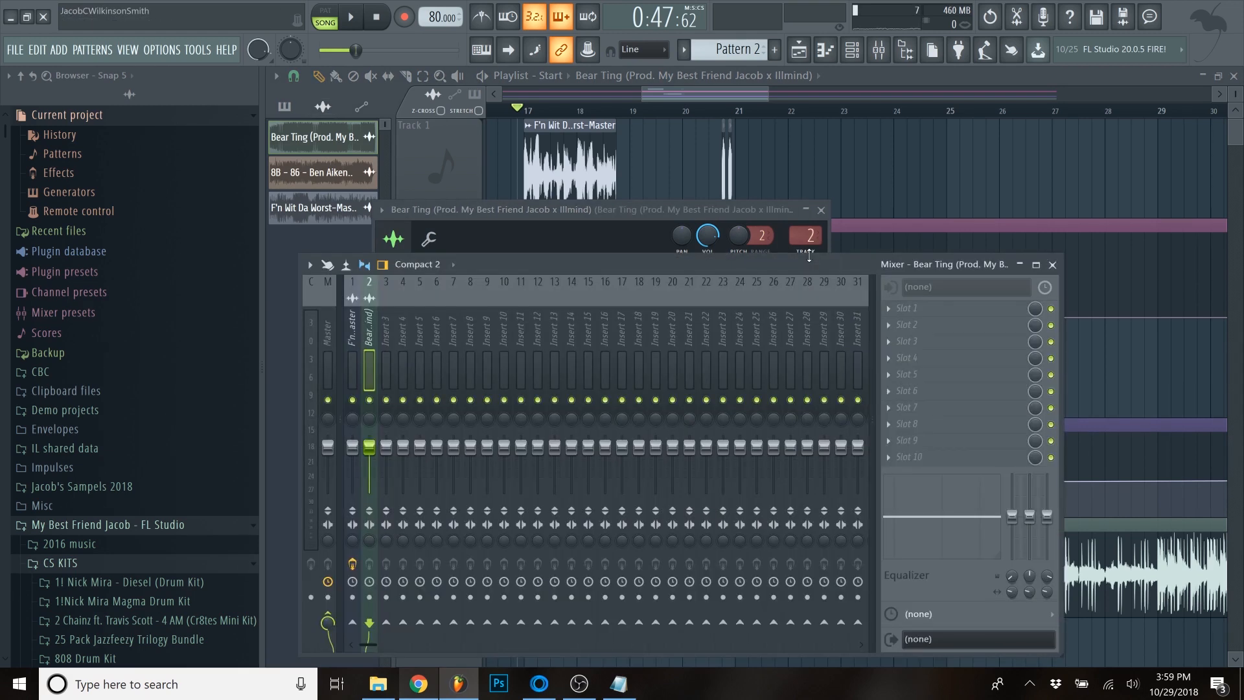
- Load Fruity Parametric EQ 2 into the first effect slot of the Bear Ting mixer track
{"action": "left_click", "coordinate": [888, 307]}
{"action": "mouse_move", "coordinate": [910, 326]}
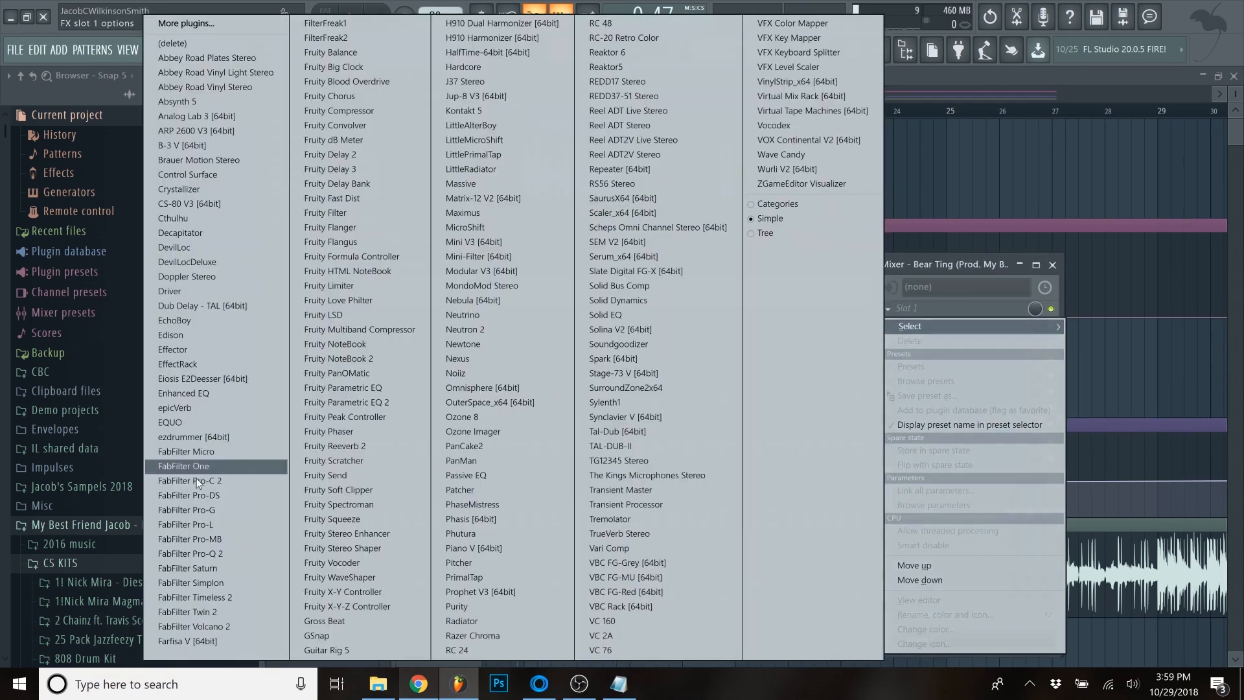
{"action": "left_click", "coordinate": [367, 402]}
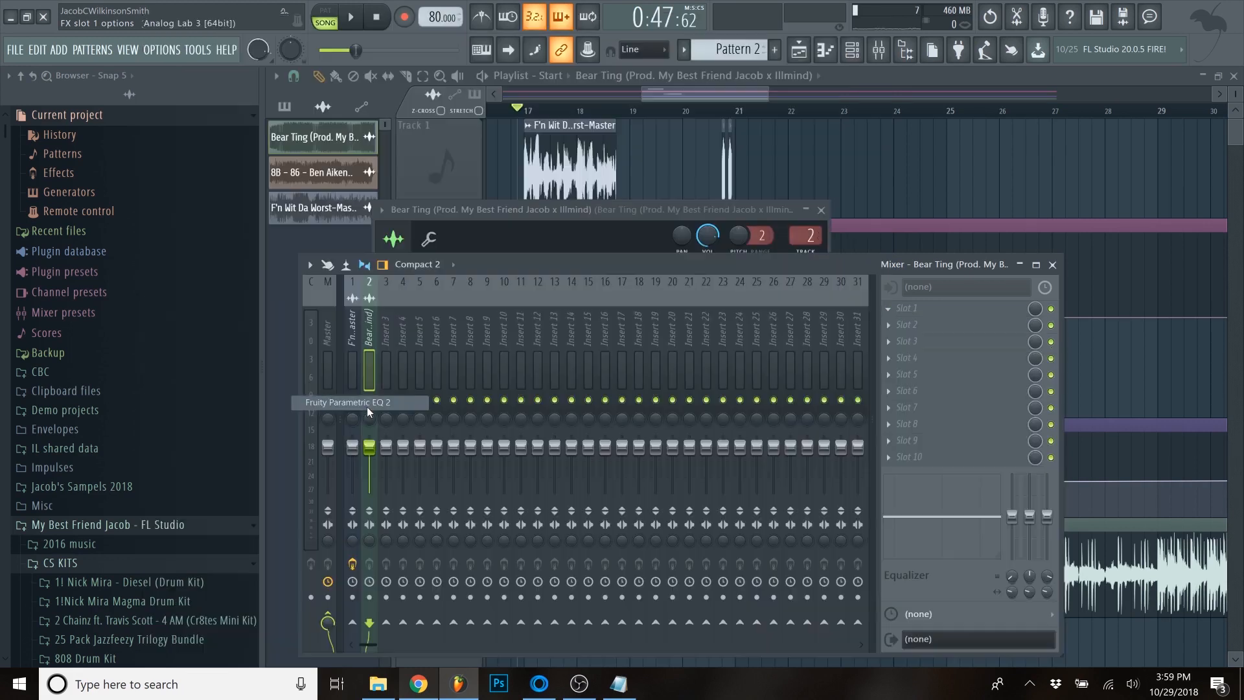
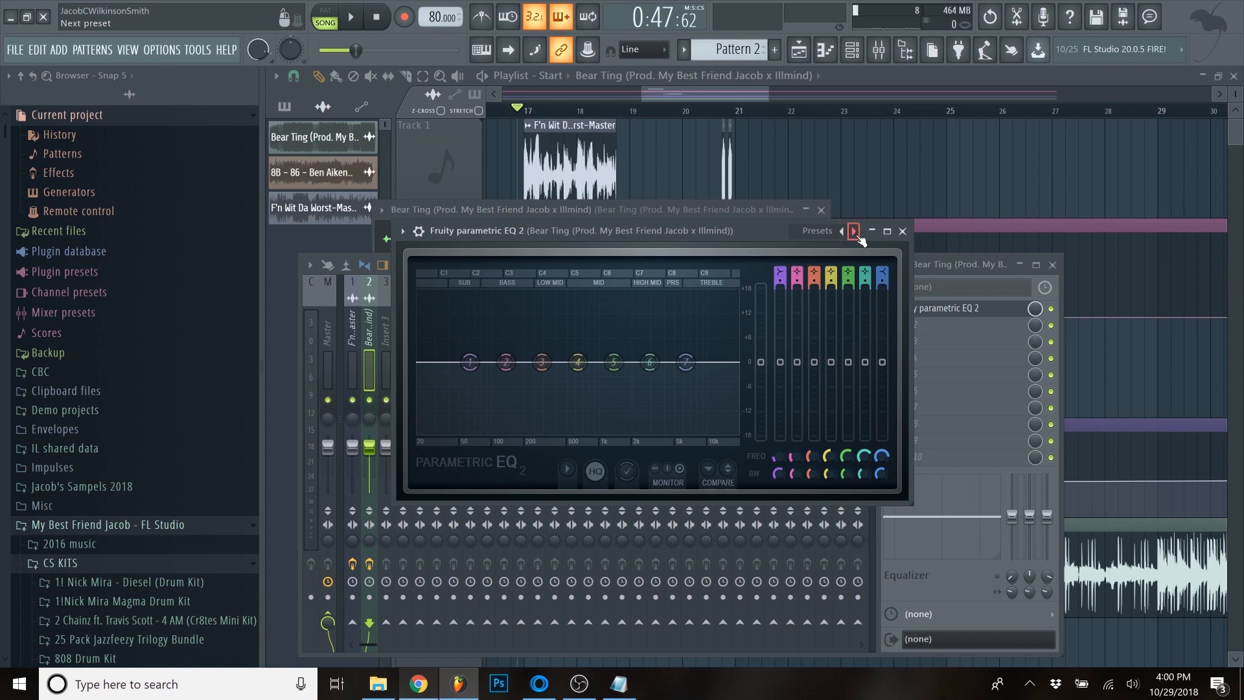
- Apply the "20Hz + 18kHz cut" preset in Fruity Parametric EQ 2 and create an automation clip for the Band 7 frequency
{"action": "left_click", "coordinate": [854, 231]}
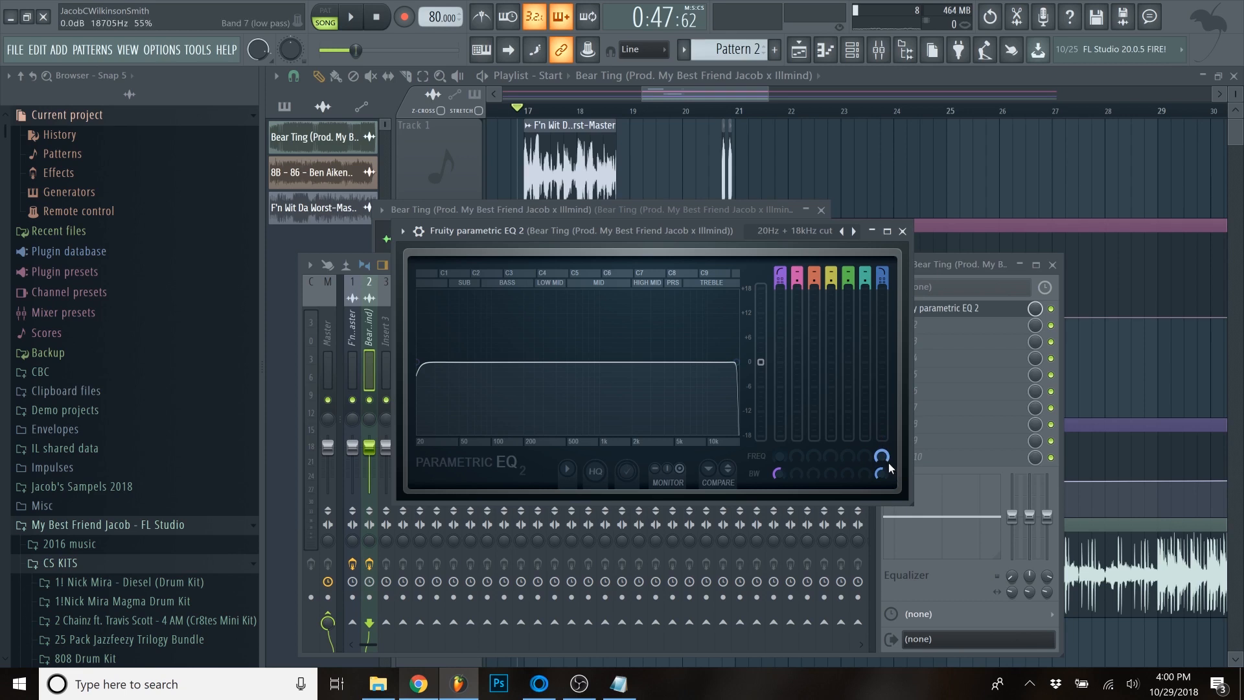
{"action": "mouse_move", "coordinate": [885, 459]}
{"action": "left_mouse_down"}
{"action": "mouse_move", "coordinate": [885, 512]}
{"action": "mouse_move", "coordinate": [885, 459]}
{"action": "left_mouse_up"}
{"action": "right_click", "coordinate": [885, 459]}
{"action": "left_click", "coordinate": [935, 542]}
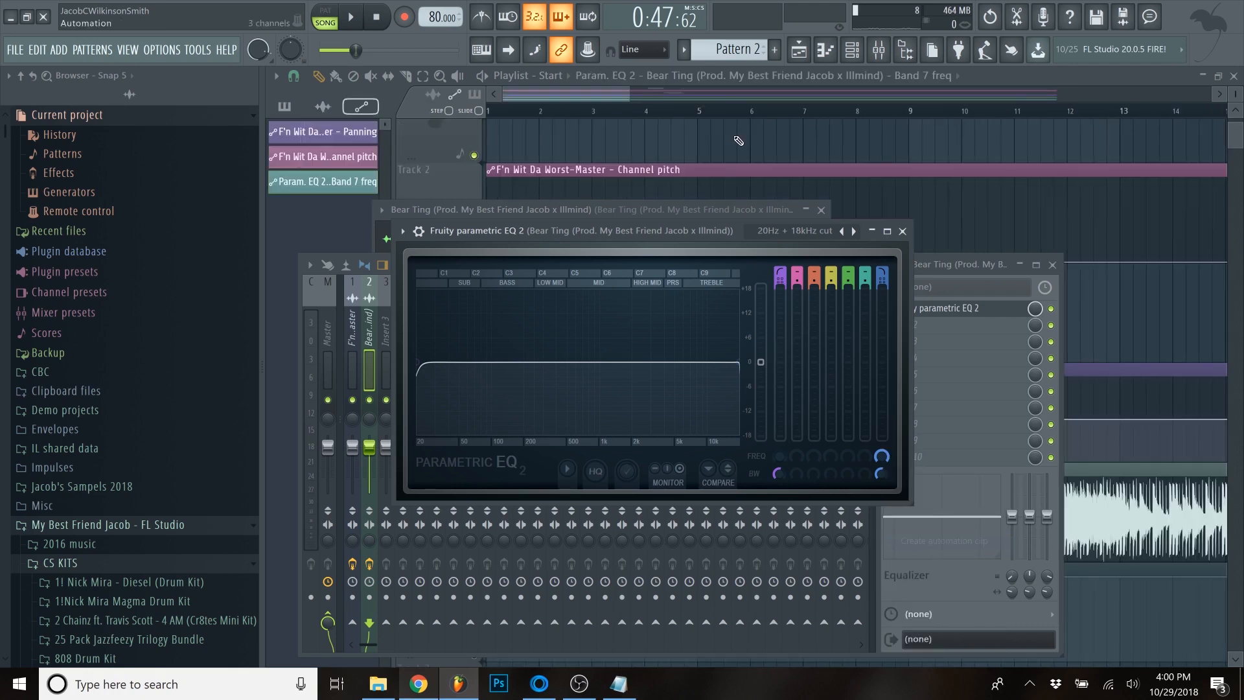
- Mute the sample's audio on Tracks 1 and 3 and briefly play the beat alone from bar 17
{"action": "scroll", "coordinate": [603, 253], "scroll_direction": "down", "scroll_amount": 5}
{"action": "scroll", "coordinate": [624, 285], "scroll_direction": "up", "scroll_amount": 1}
{"action": "scroll", "coordinate": [625, 286], "scroll_direction": "down", "scroll_amount": 3}
{"action": "scroll", "coordinate": [614, 389], "scroll_direction": "up", "scroll_amount": 3}
{"action": "scroll", "coordinate": [570, 382], "scroll_direction": "down", "scroll_amount": 4}
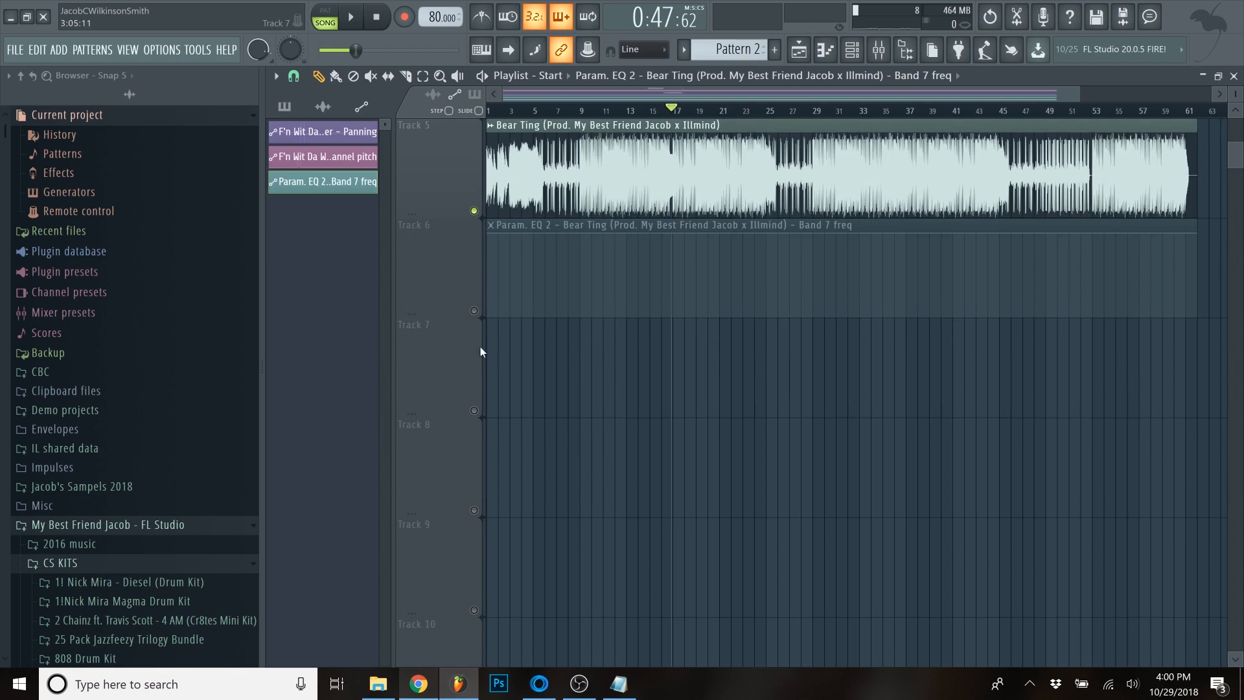
{"action": "scroll", "coordinate": [692, 319], "scroll_direction": "up", "scroll_amount": 4}
{"action": "scroll", "coordinate": [693, 319], "scroll_direction": "up", "scroll_amount": 2}
{"action": "scroll", "coordinate": [582, 228], "scroll_direction": "up", "scroll_amount": 5}
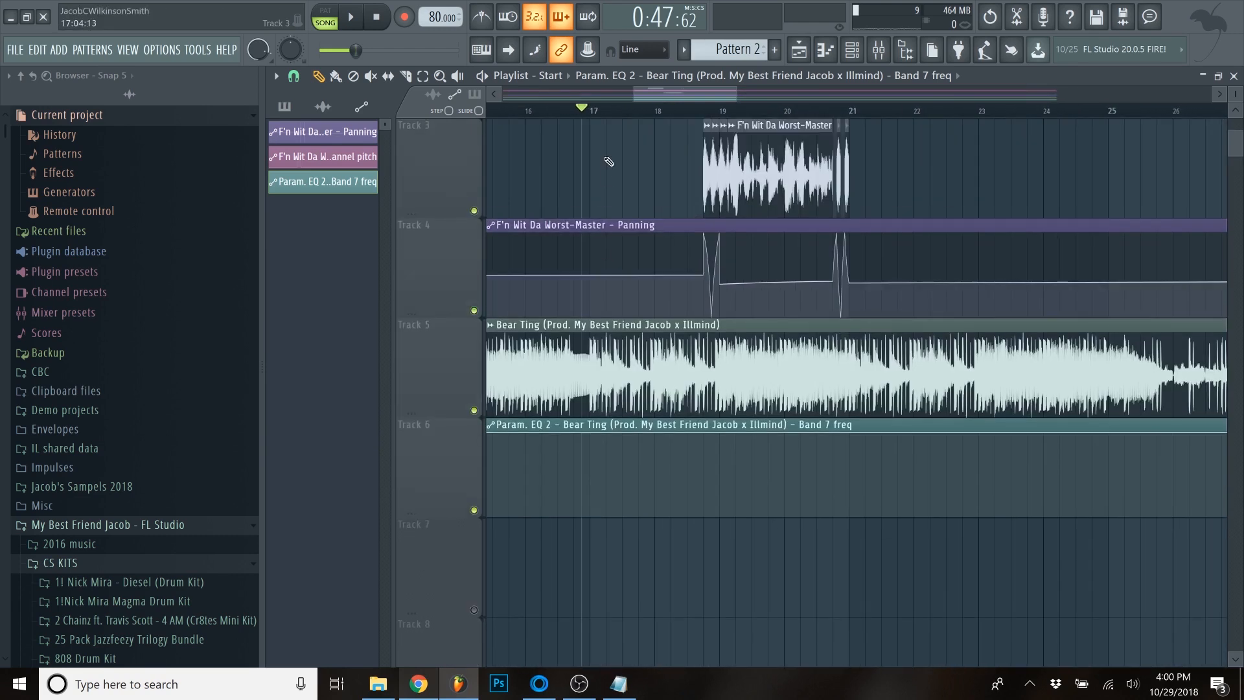
{"action": "scroll", "coordinate": [581, 228], "scroll_direction": "up", "scroll_amount": 2}
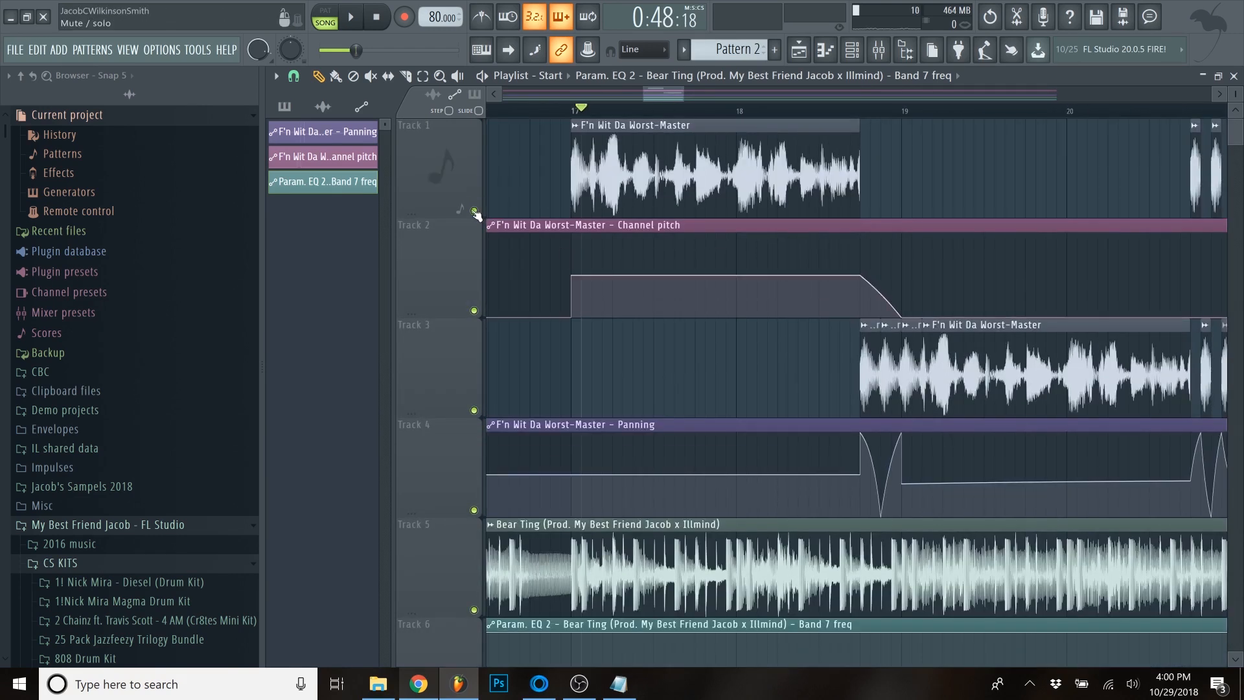
{"action": "scroll", "coordinate": [522, 426], "scroll_direction": "down", "scroll_amount": 3}
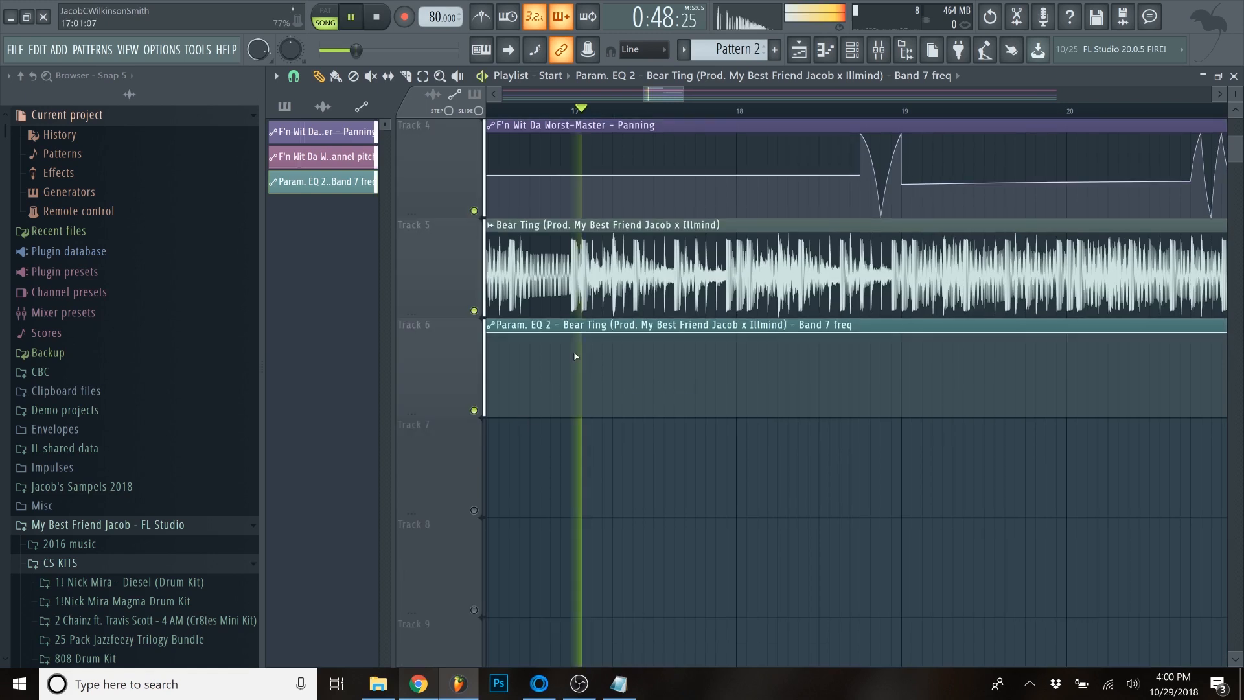
{"action": "scroll", "coordinate": [575, 356], "scroll_direction": "up", "scroll_amount": 4}
{"action": "key", "text": "space"}
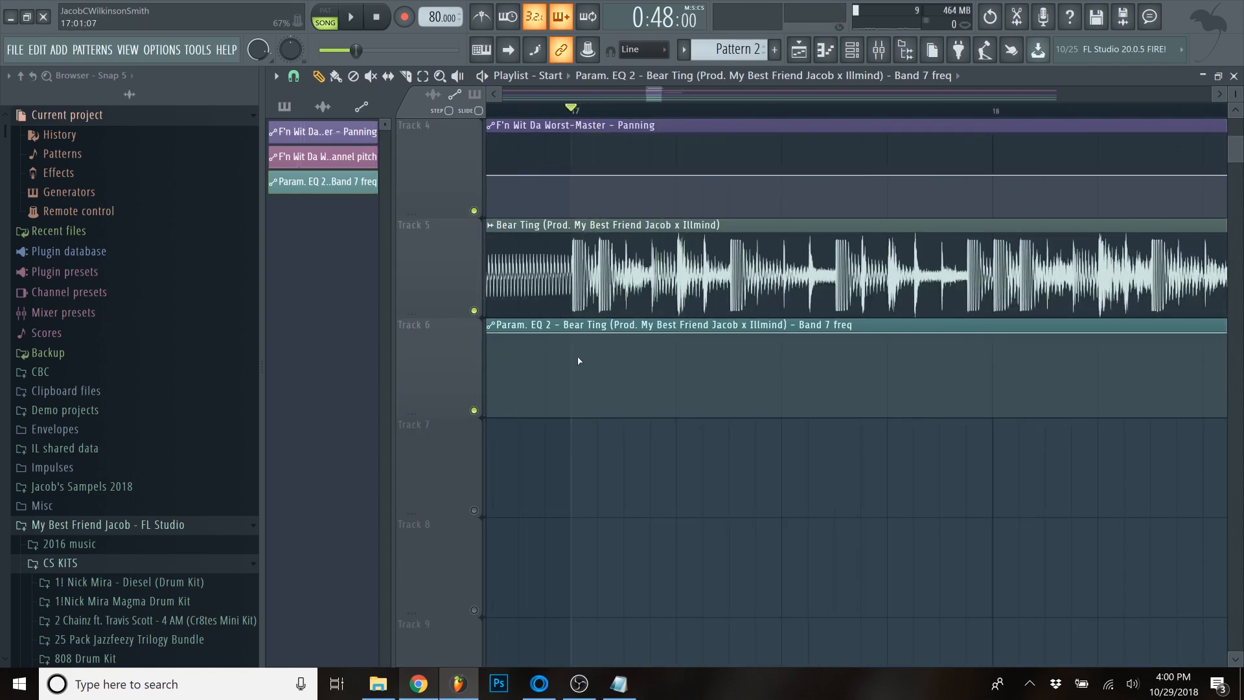
- Drop the Band 7 frequency automation on Track 6 to about 47% at bar 17 and play the beat from bar 16
{"action": "left_click_drag", "start_coordinate": [620, 370], "coordinate": [575, 377]}
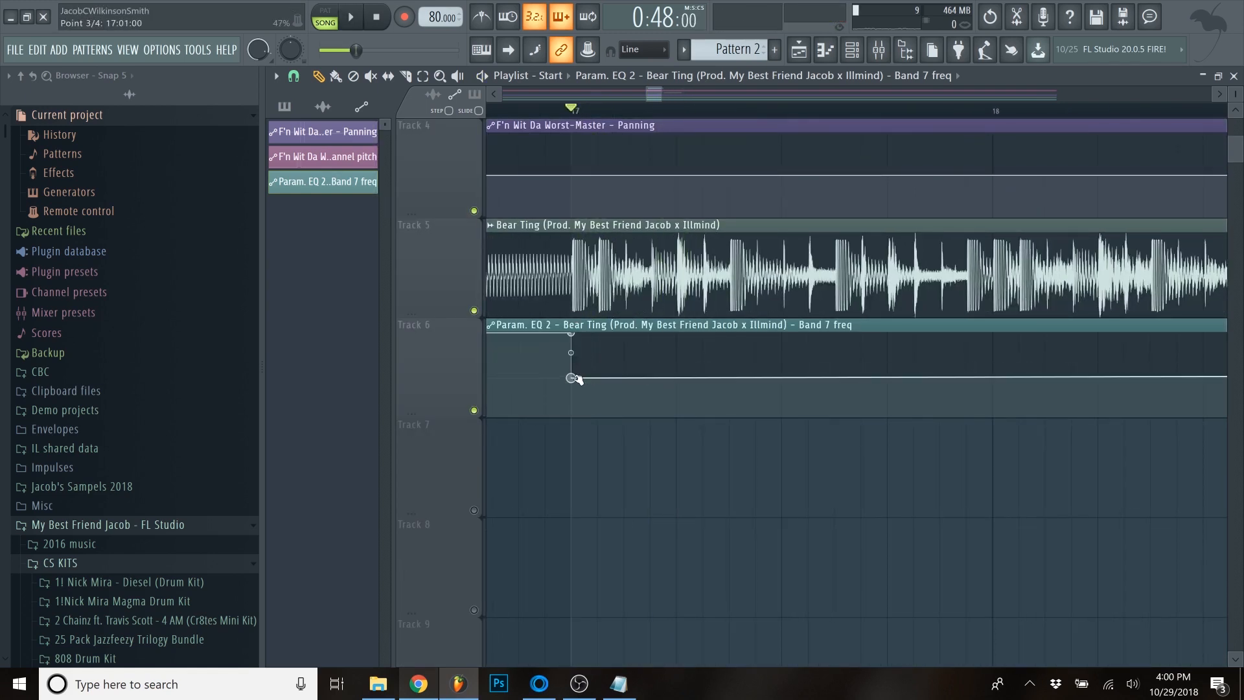
{"action": "scroll", "coordinate": [595, 116], "scroll_direction": "down", "scroll_amount": 4}
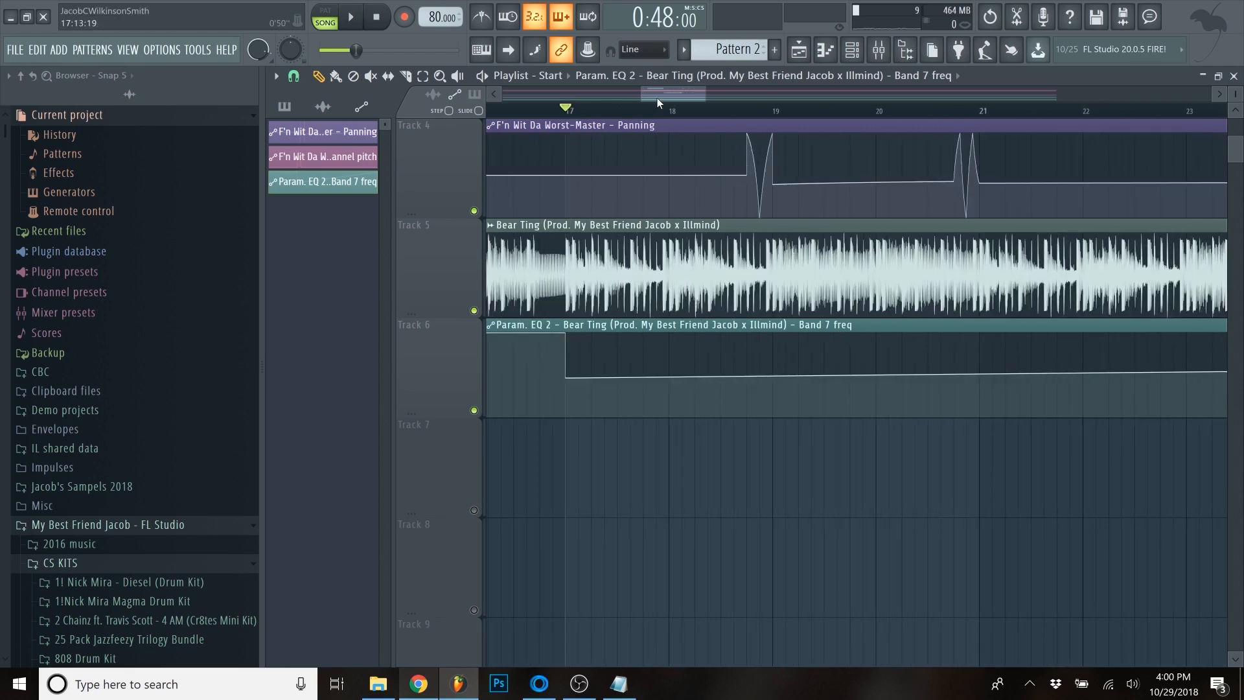
{"action": "left_click", "coordinate": [534, 119]}
{"action": "key", "text": "space"}
{"action": "scroll", "coordinate": [589, 298], "scroll_direction": "up", "scroll_amount": 3}
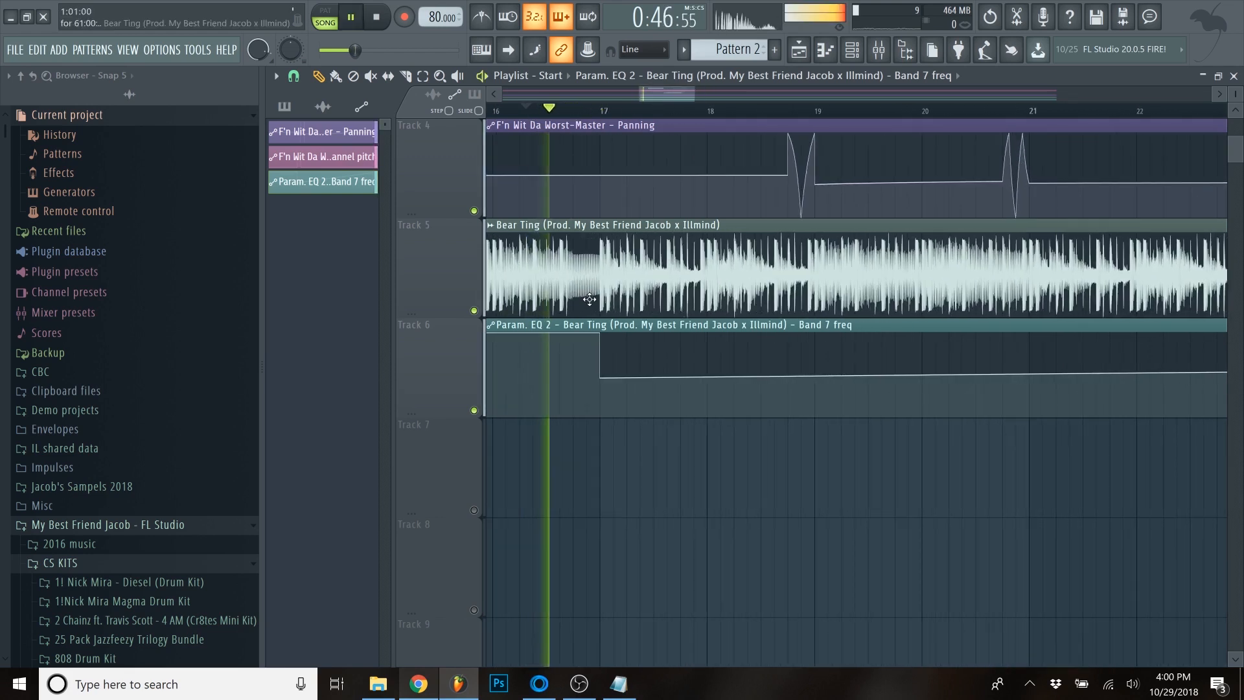
{"action": "scroll", "coordinate": [738, 344], "scroll_direction": "down", "scroll_amount": 2}
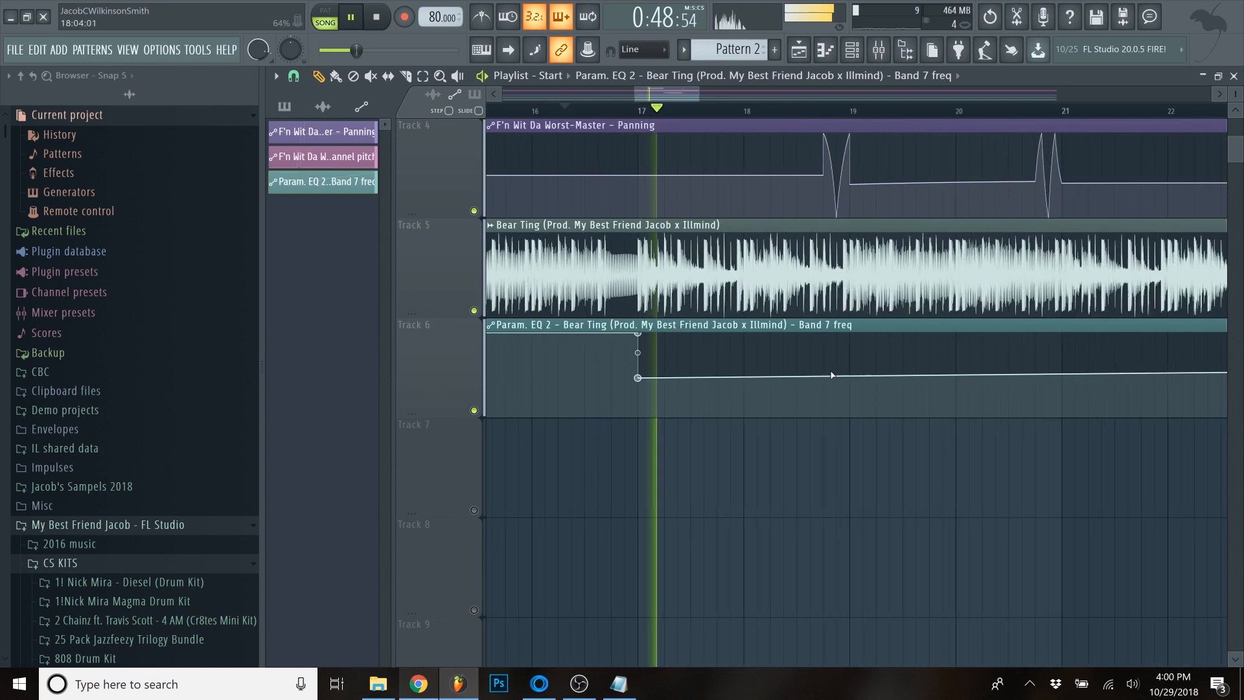
{"action": "scroll", "coordinate": [870, 390], "scroll_direction": "down", "scroll_amount": 2}
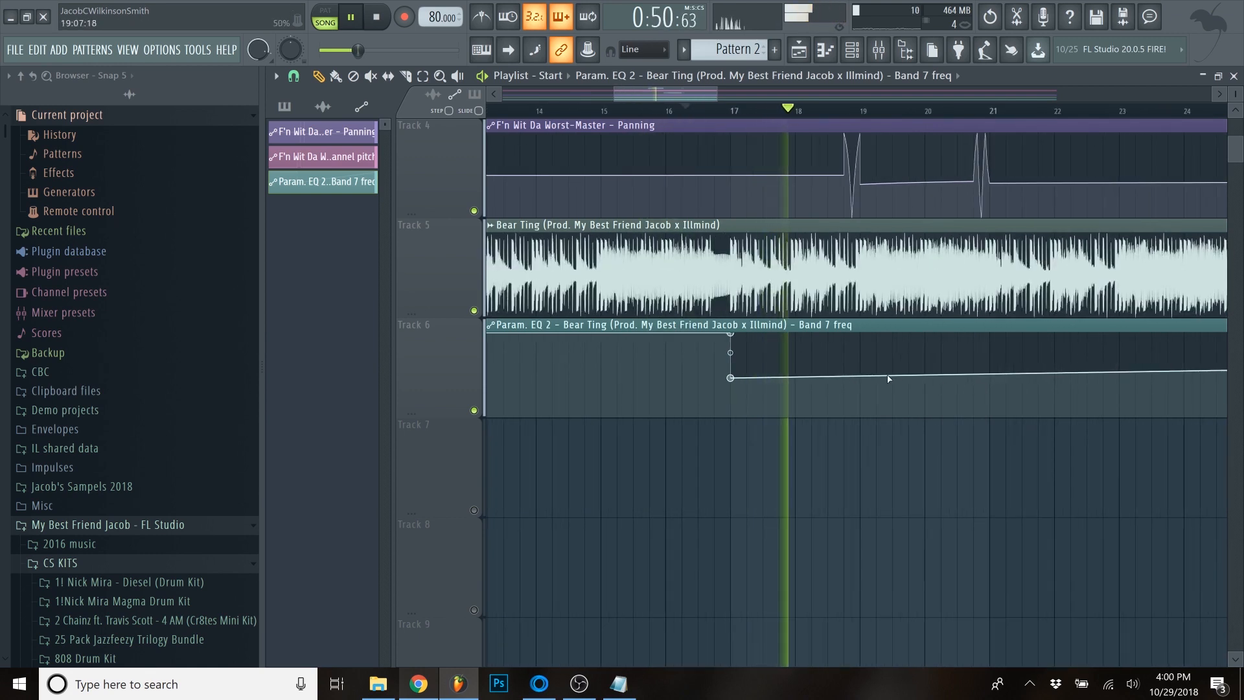
{"action": "scroll", "coordinate": [880, 398], "scroll_direction": "up", "scroll_amount": 4}
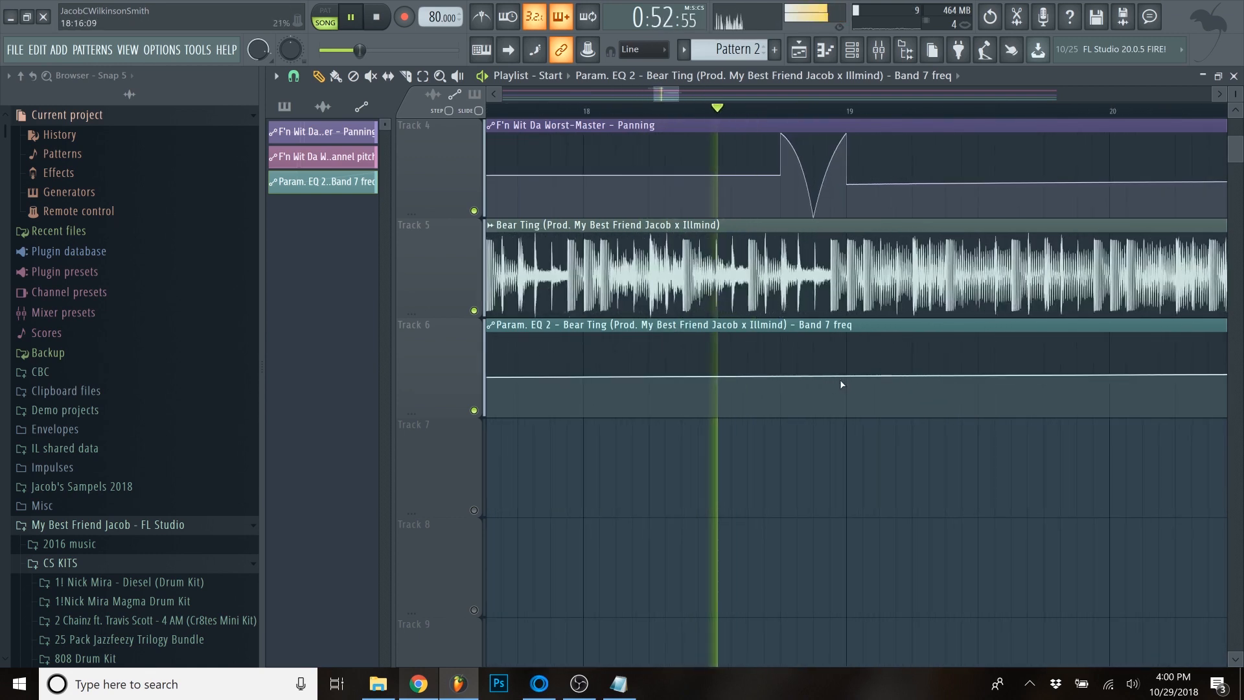
{"action": "key", "text": "space"}
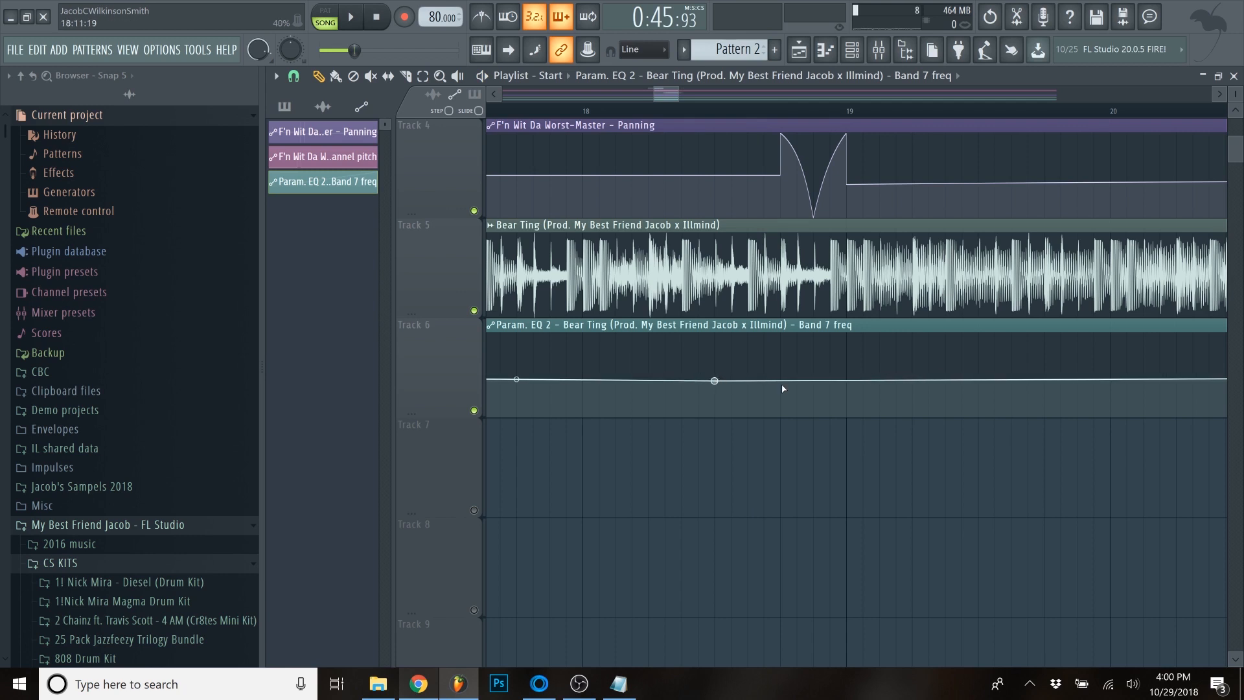
- Ramp the Band 7 frequency automation from about bar 18.5 up to 100% at bar 19 and play it back
{"action": "left_click_drag", "start_coordinate": [852, 376], "coordinate": [843, 334]}
{"action": "scroll", "coordinate": [728, 360], "scroll_direction": "down", "scroll_amount": 3}
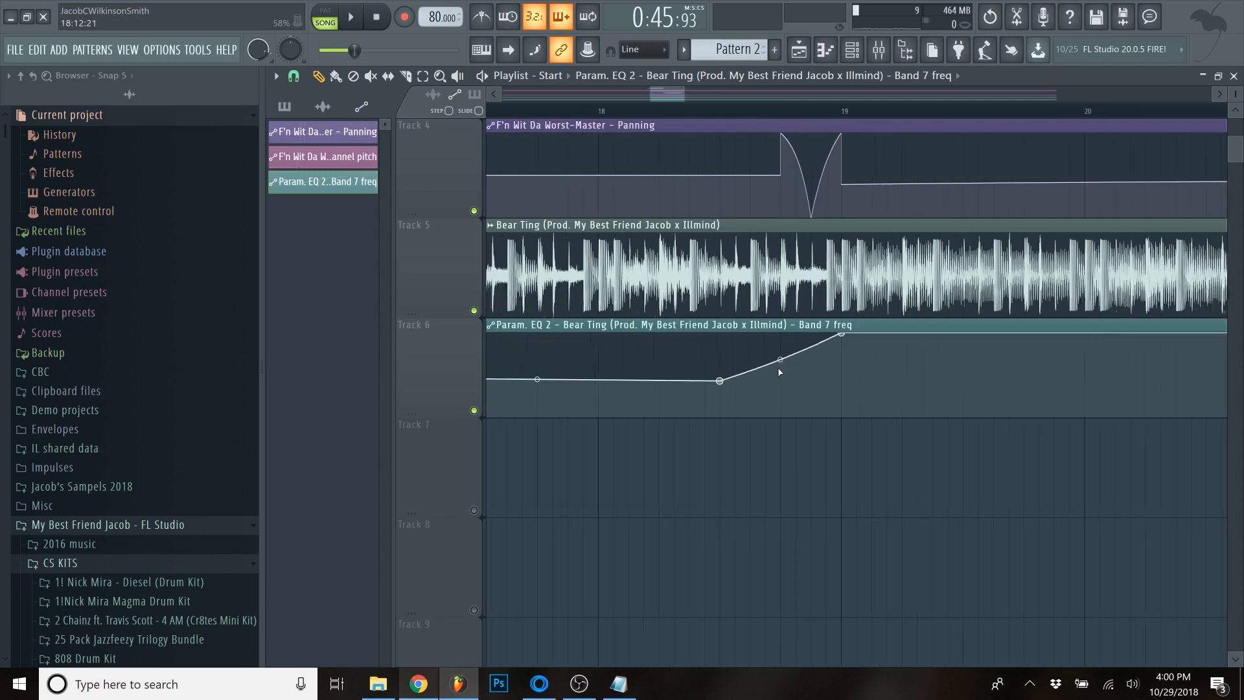
{"action": "key", "text": "space"}
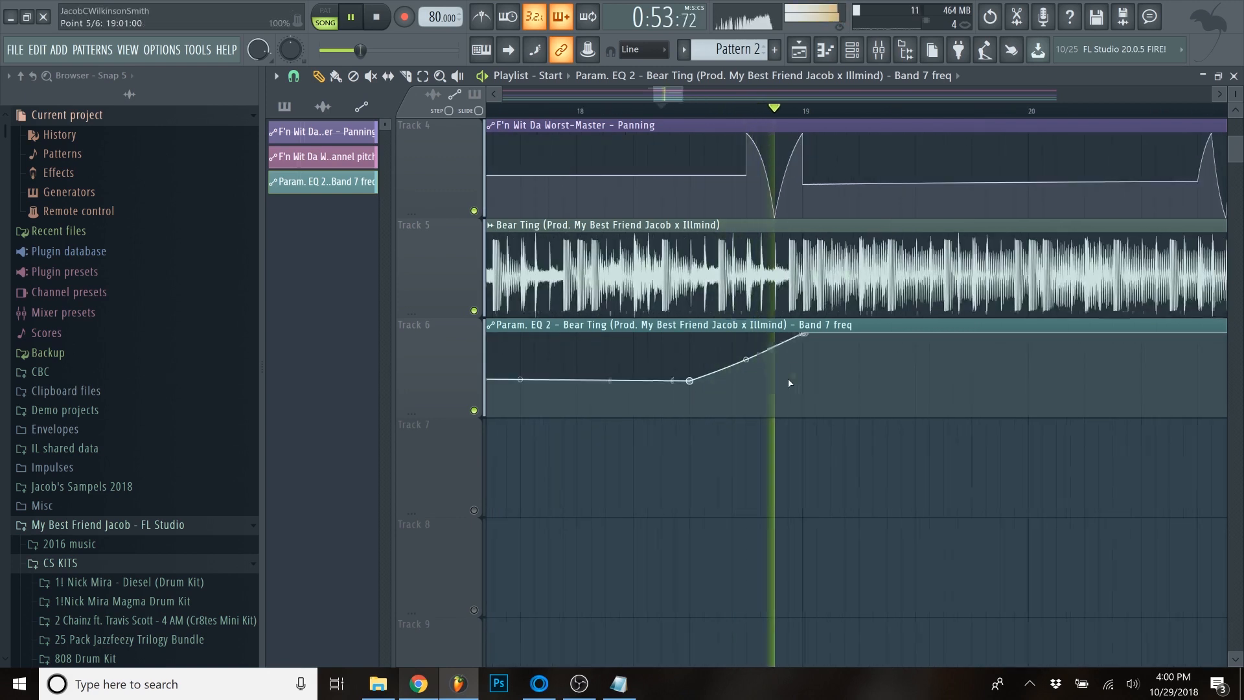
{"action": "key", "text": "space"}
- Lower the Band 7 automation point at bar 19 to 0% with a curved ramp, and add a 100% point at the same position
{"action": "scroll", "coordinate": [782, 357], "scroll_direction": "up", "scroll_amount": 3}
{"action": "scroll", "coordinate": [829, 346], "scroll_direction": "down", "scroll_amount": 3}
{"action": "left_click_drag", "start_coordinate": [830, 334], "coordinate": [832, 444]}
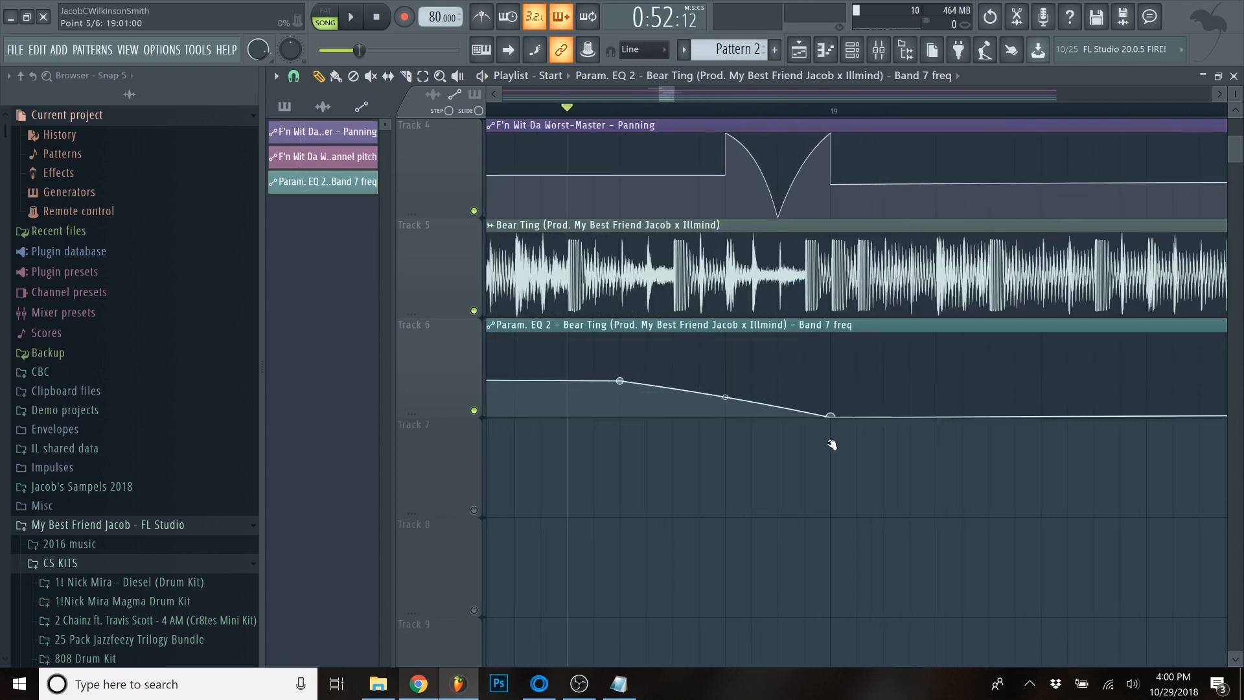
{"action": "right_click", "coordinate": [915, 394]}
{"action": "left_click_drag", "start_coordinate": [916, 394], "coordinate": [816, 317]}
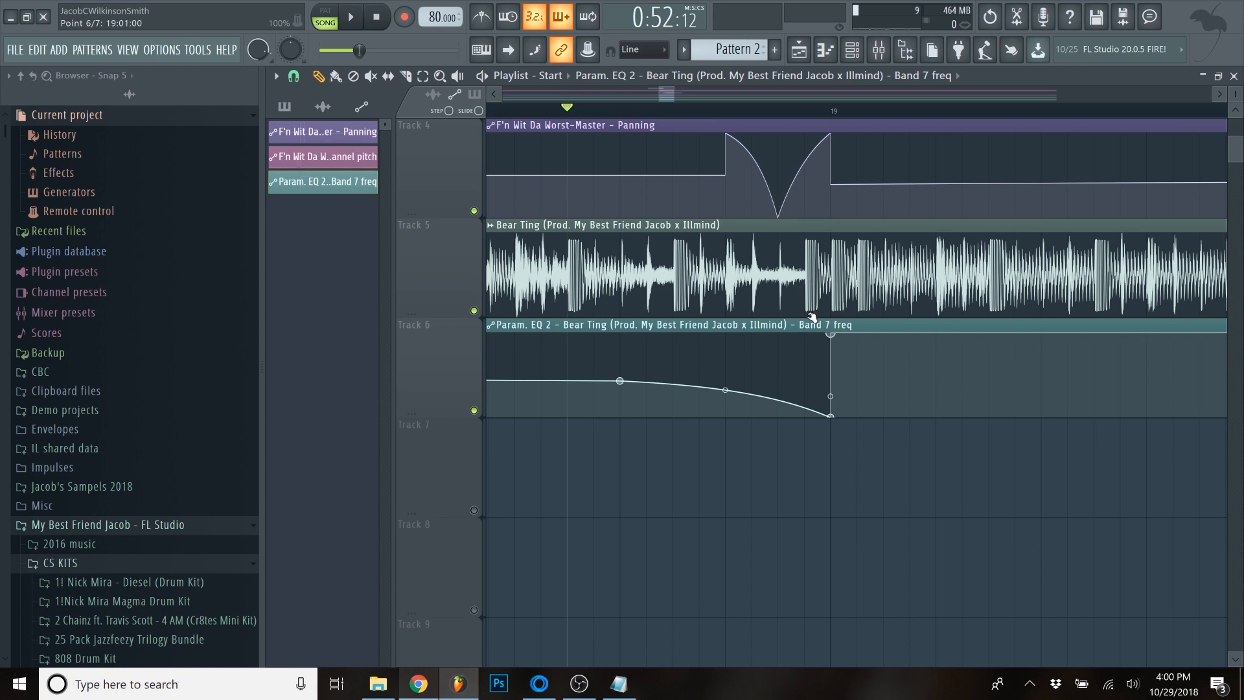
- Play back the filter sweep leading into bar 19, stop playback and unmute Tracks 1 and 3
{"action": "key", "text": "space"}
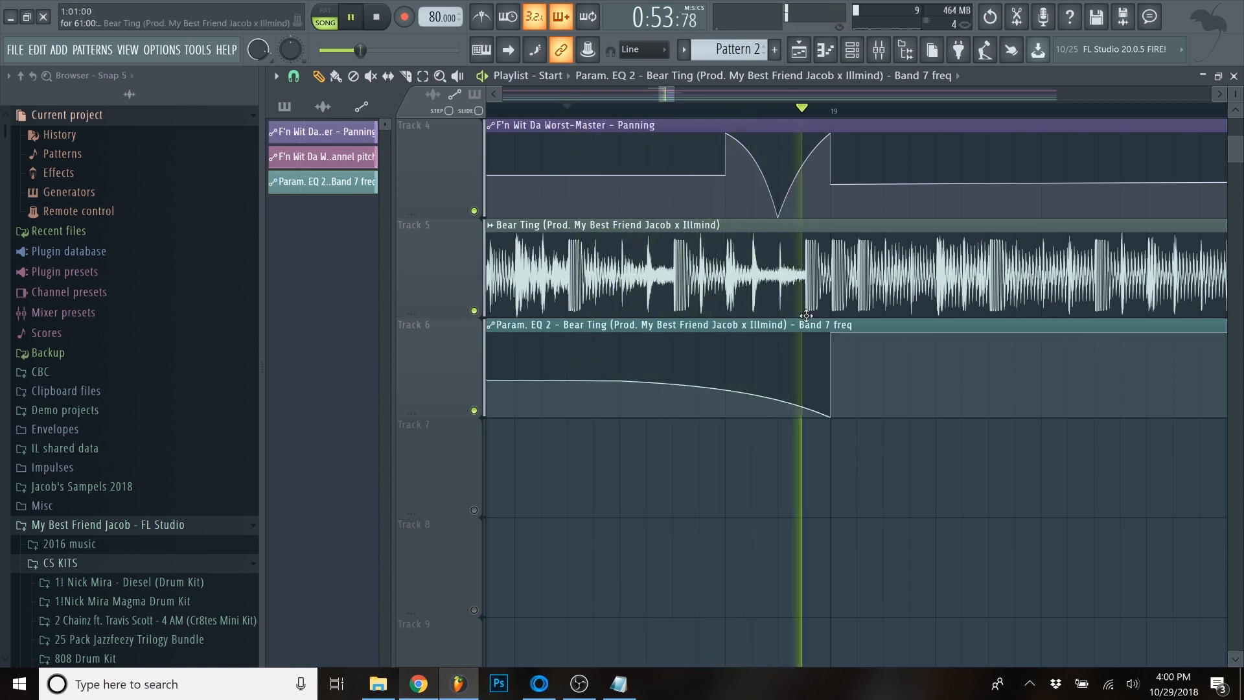
{"action": "scroll", "coordinate": [850, 378], "scroll_direction": "down", "scroll_amount": 3}
{"action": "key", "text": "space"}
{"action": "scroll", "coordinate": [741, 263], "scroll_direction": "up", "scroll_amount": 3}
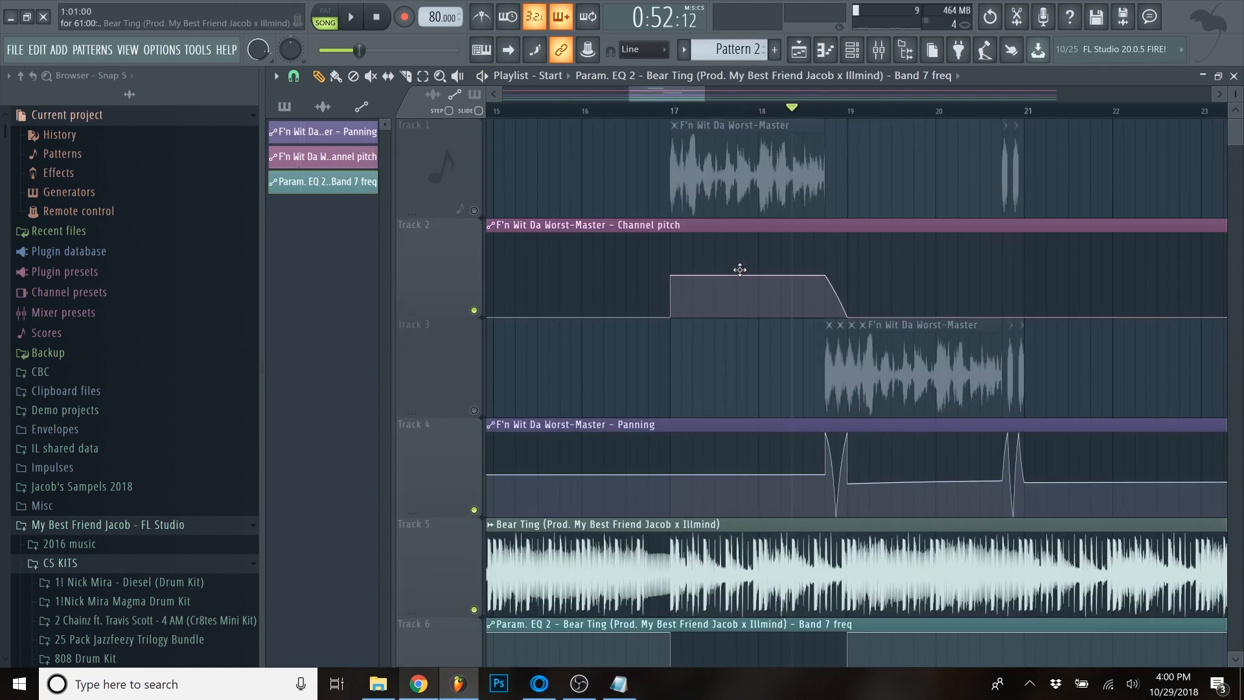
{"action": "left_click", "coordinate": [475, 411]}
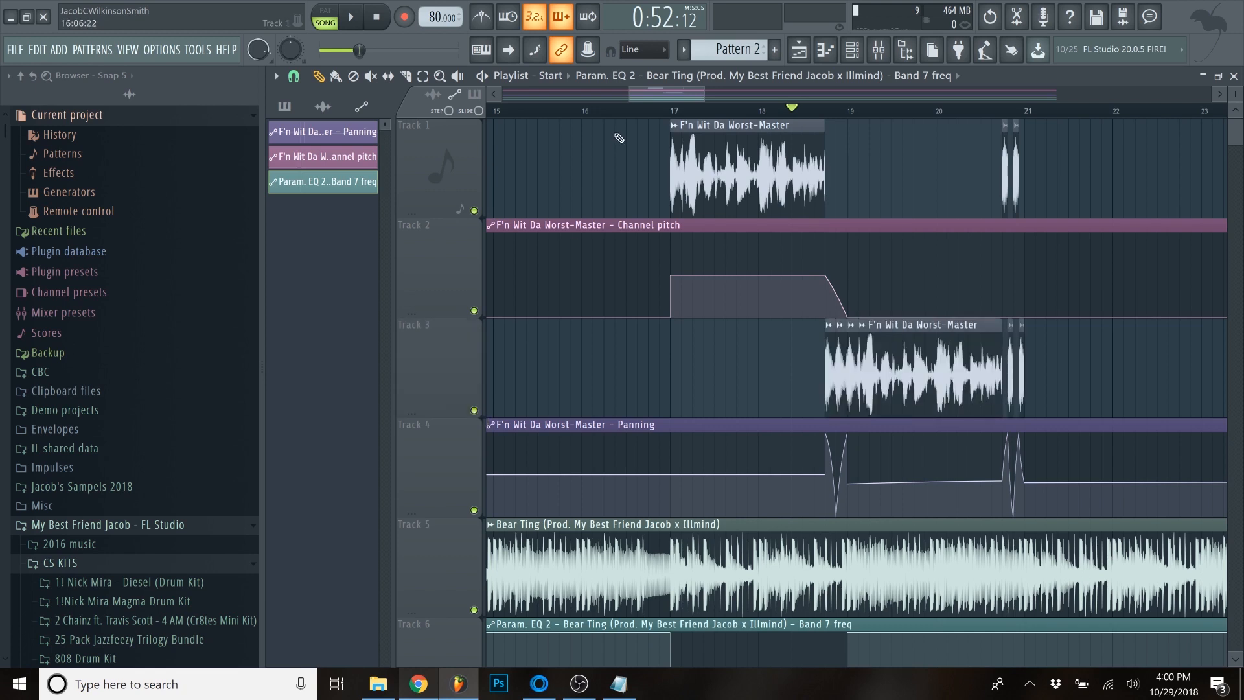
- Play the sample and beat together from bar 16 to past bar 21 to hear the pitch, panning and filter automation, and stop
{"action": "key", "text": "space"}
{"action": "scroll", "coordinate": [619, 110], "scroll_direction": "down", "scroll_amount": 2}
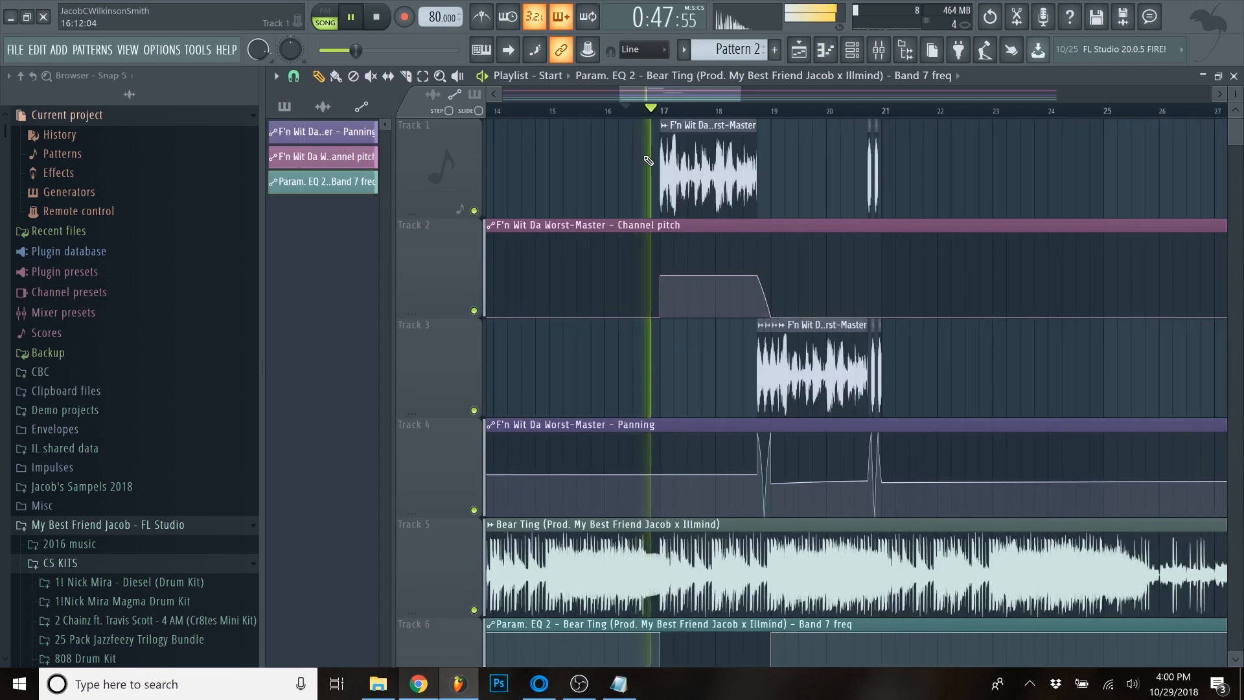
{"action": "left_click_drag", "start_coordinate": [1234, 90], "coordinate": [1232, 95]}
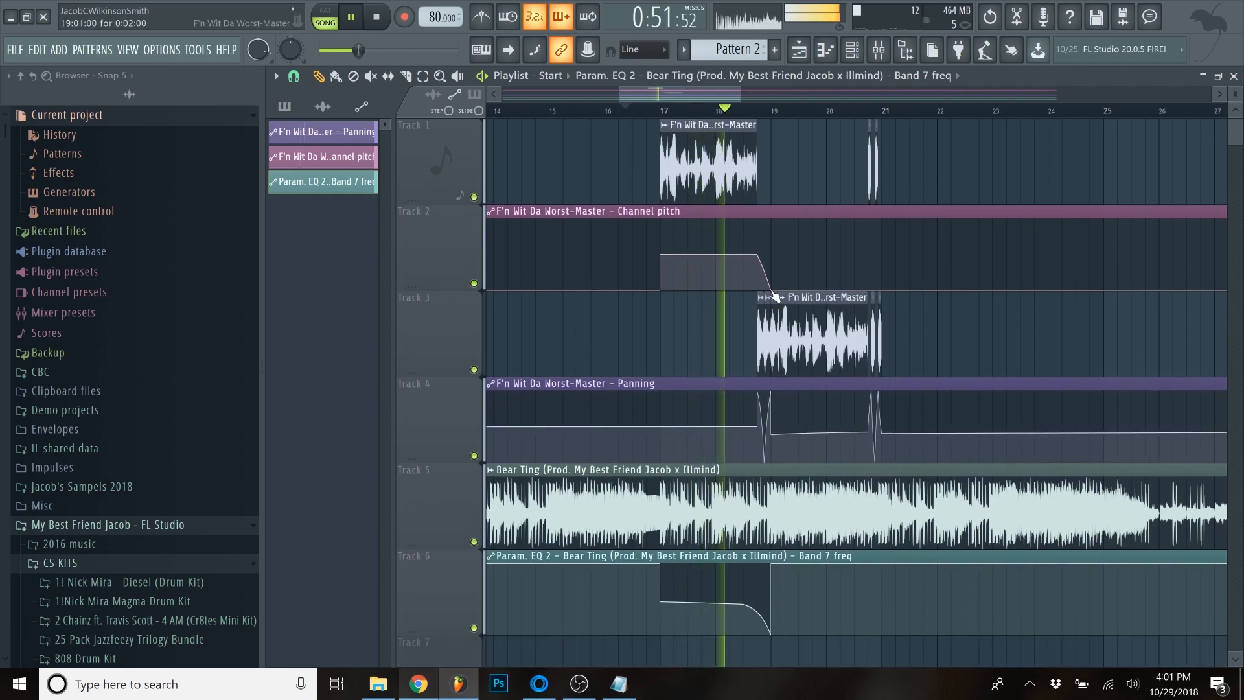
{"action": "scroll", "coordinate": [751, 213], "scroll_direction": "up", "scroll_amount": 3}
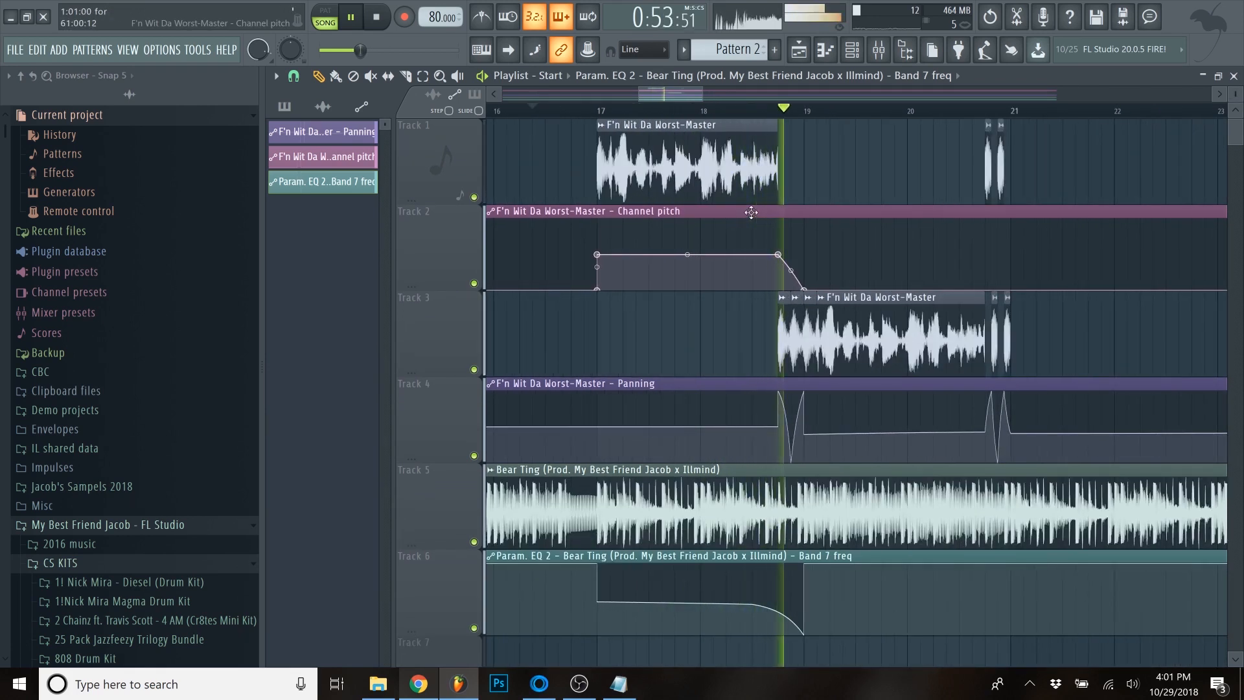
{"action": "scroll", "coordinate": [755, 213], "scroll_direction": "down", "scroll_amount": 4}
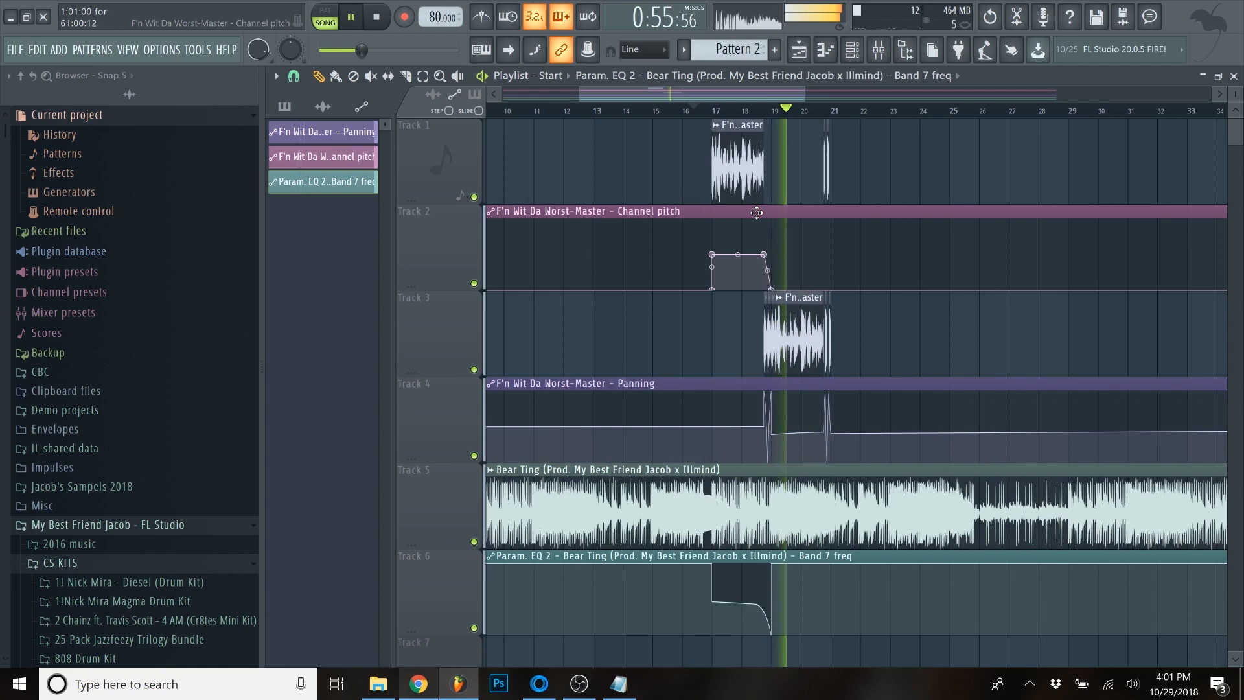
{"action": "scroll", "coordinate": [757, 212], "scroll_direction": "up", "scroll_amount": 3}
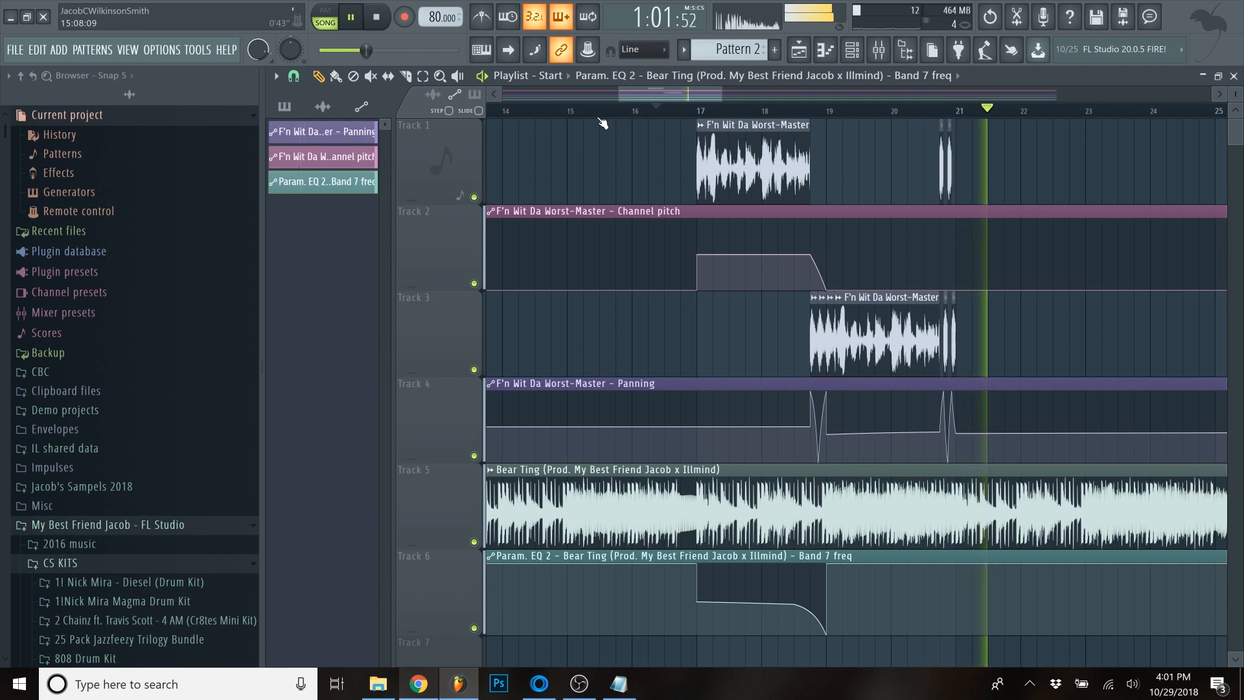
{"action": "key", "text": "space"}
{"action": "scroll", "coordinate": [638, 146], "scroll_direction": "down", "scroll_amount": 5}
{"action": "scroll", "coordinate": [741, 430], "scroll_direction": "up", "scroll_amount": 2}
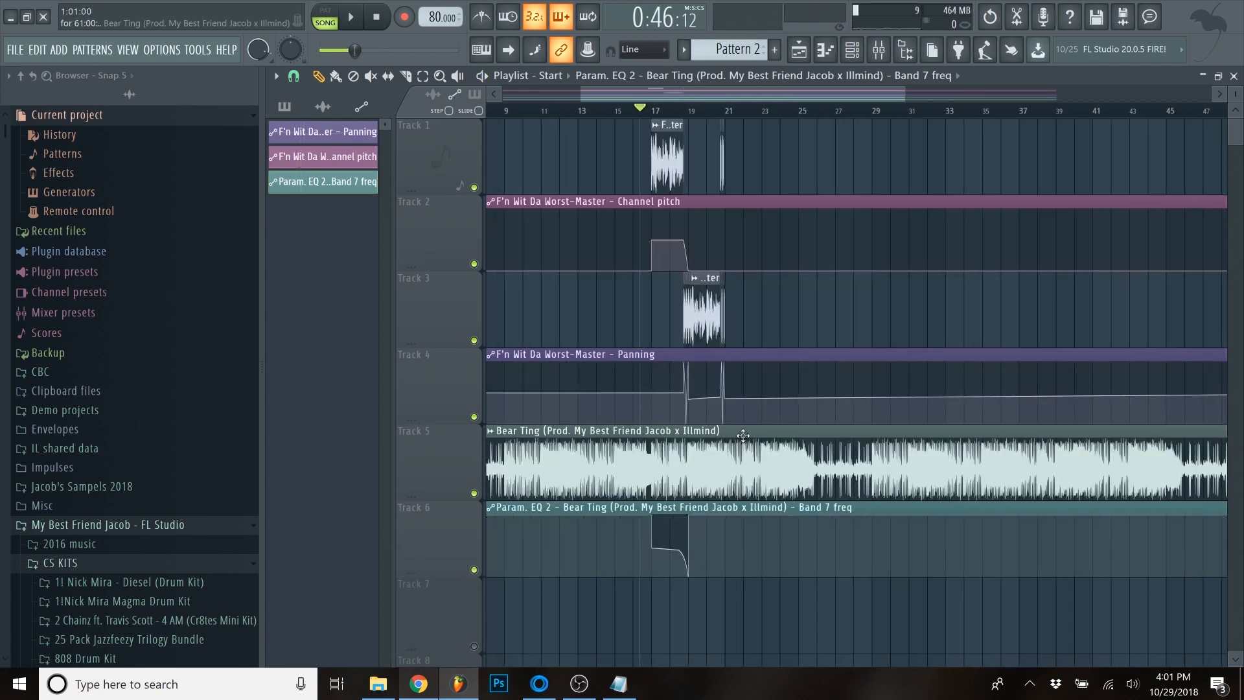
{"action": "scroll", "coordinate": [739, 434], "scroll_direction": "down", "scroll_amount": 4}
- Switch to Tracklib in Chrome, clear the "gun" search and filter the tracks by the E minor song key
{"action": "left_click", "coordinate": [420, 684]}
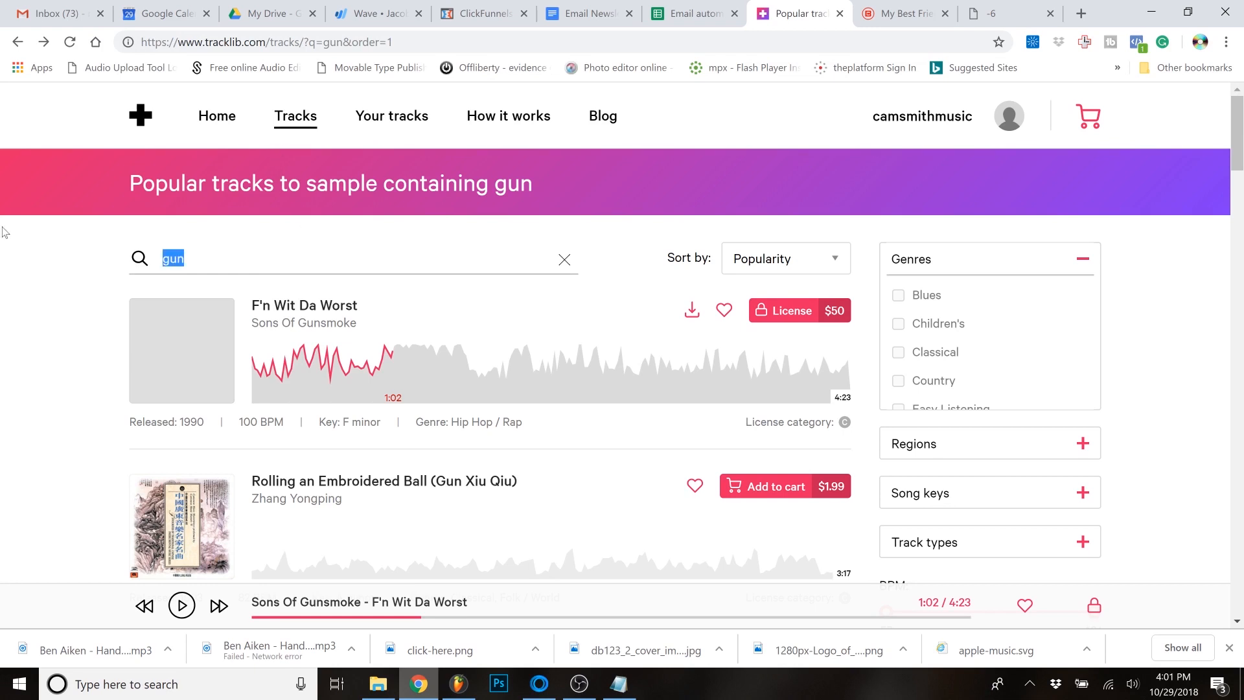
{"action": "key", "text": "BackSpace"}
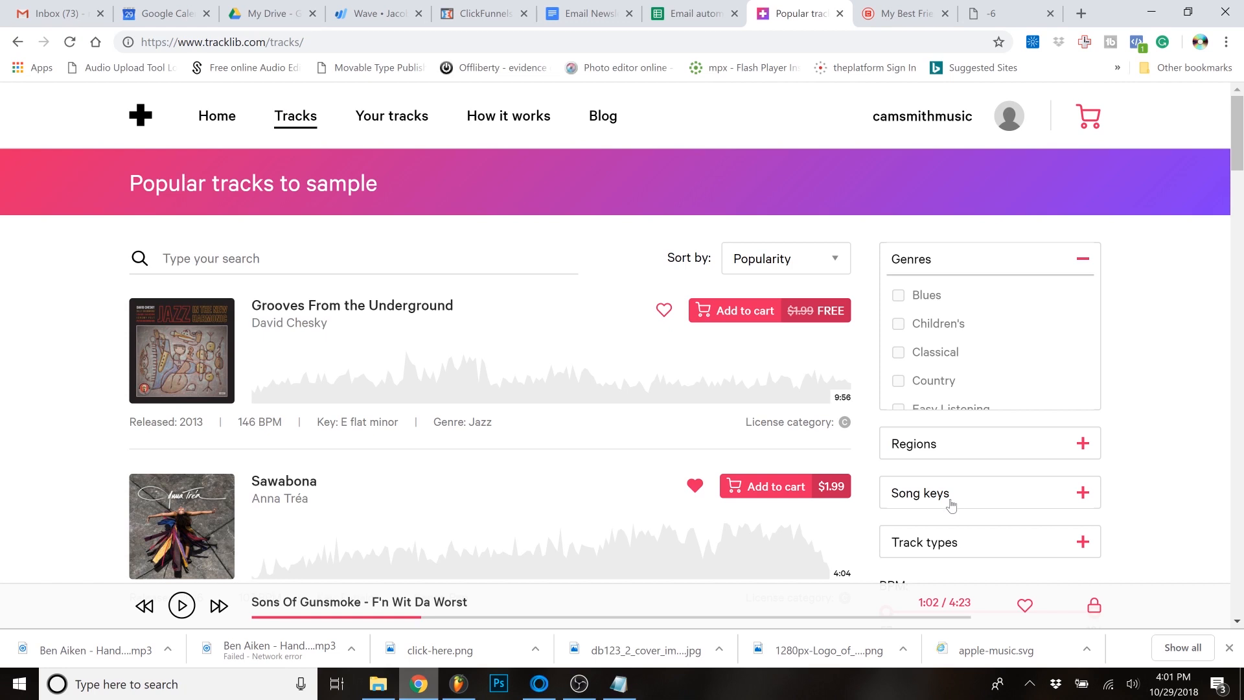
{"action": "scroll", "coordinate": [1020, 502], "scroll_direction": "down", "scroll_amount": 3}
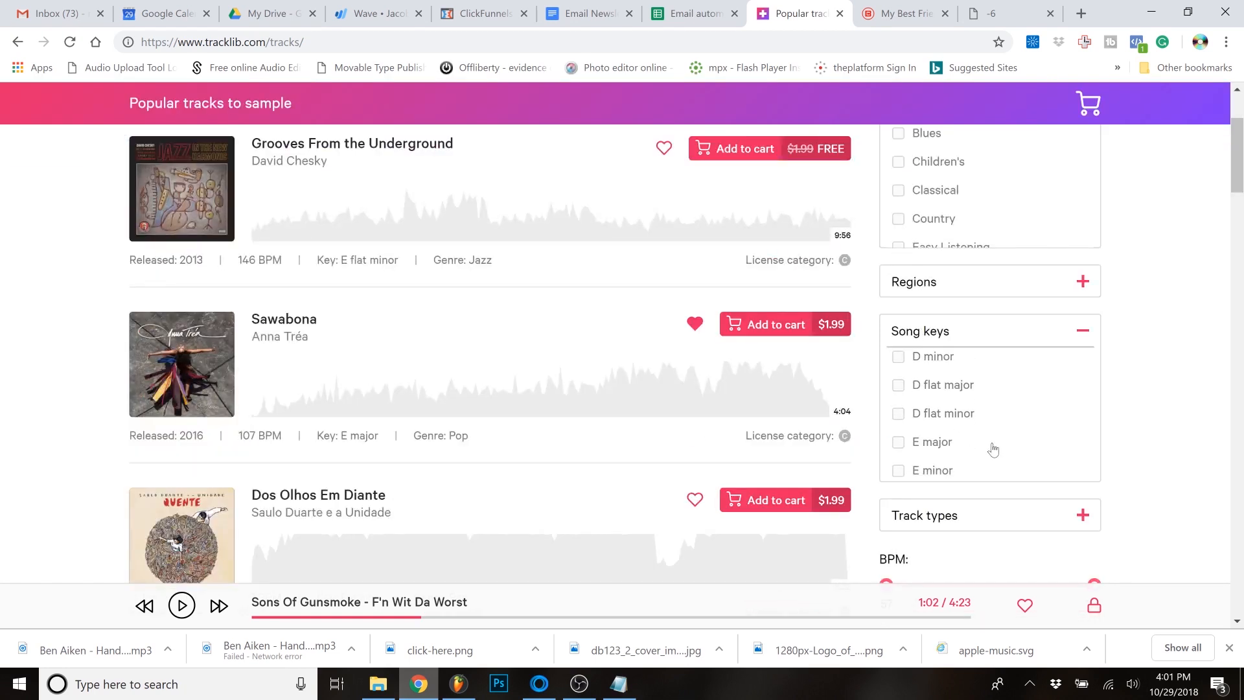
{"action": "left_click", "coordinate": [898, 470]}
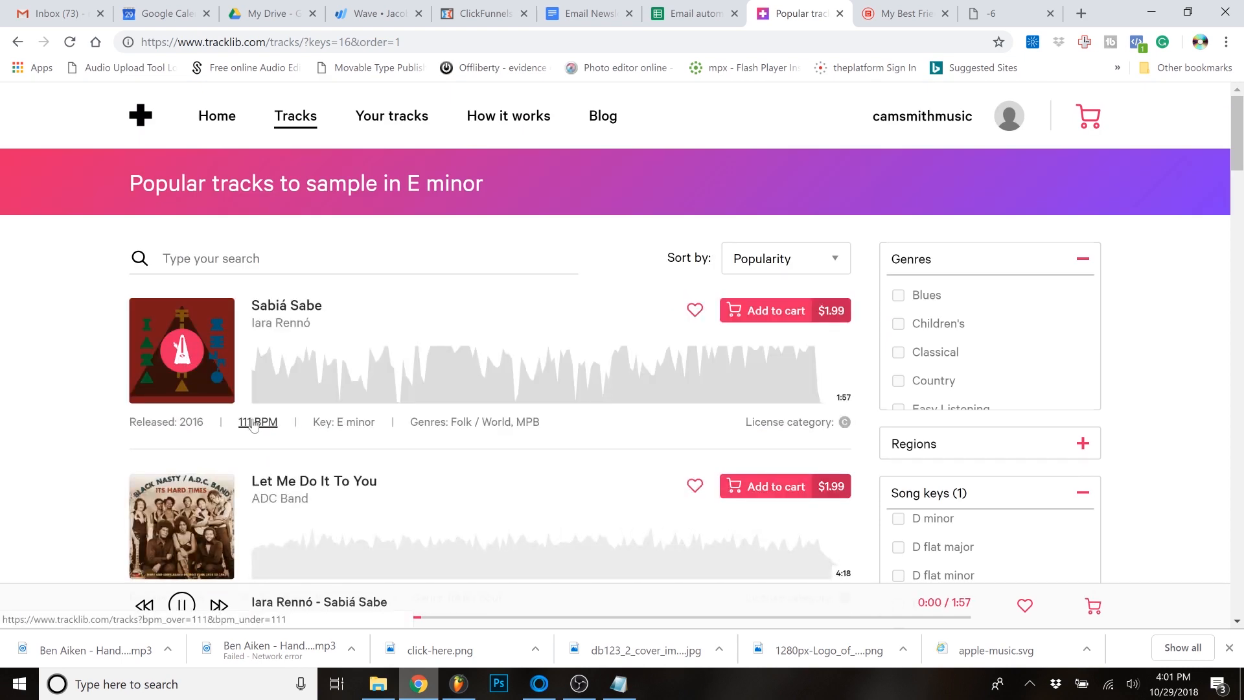
- Preview E minor tracks to sample, including "Let Me Do It To You" by ADC Band and "Cold Blooded" by Skipworth & Turner
{"action": "scroll", "coordinate": [230, 395], "scroll_direction": "down", "scroll_amount": 2}
{"action": "left_click", "coordinate": [173, 429]}
{"action": "scroll", "coordinate": [191, 379], "scroll_direction": "down", "scroll_amount": 2}
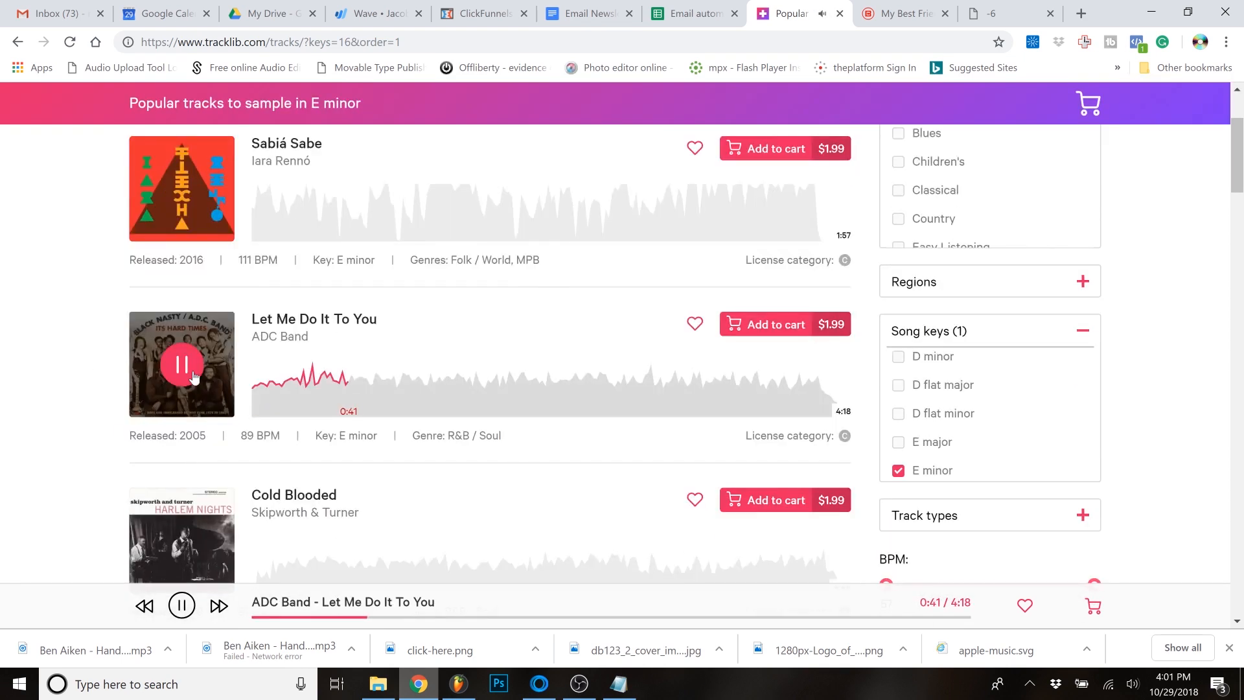
{"action": "left_click", "coordinate": [194, 378]}
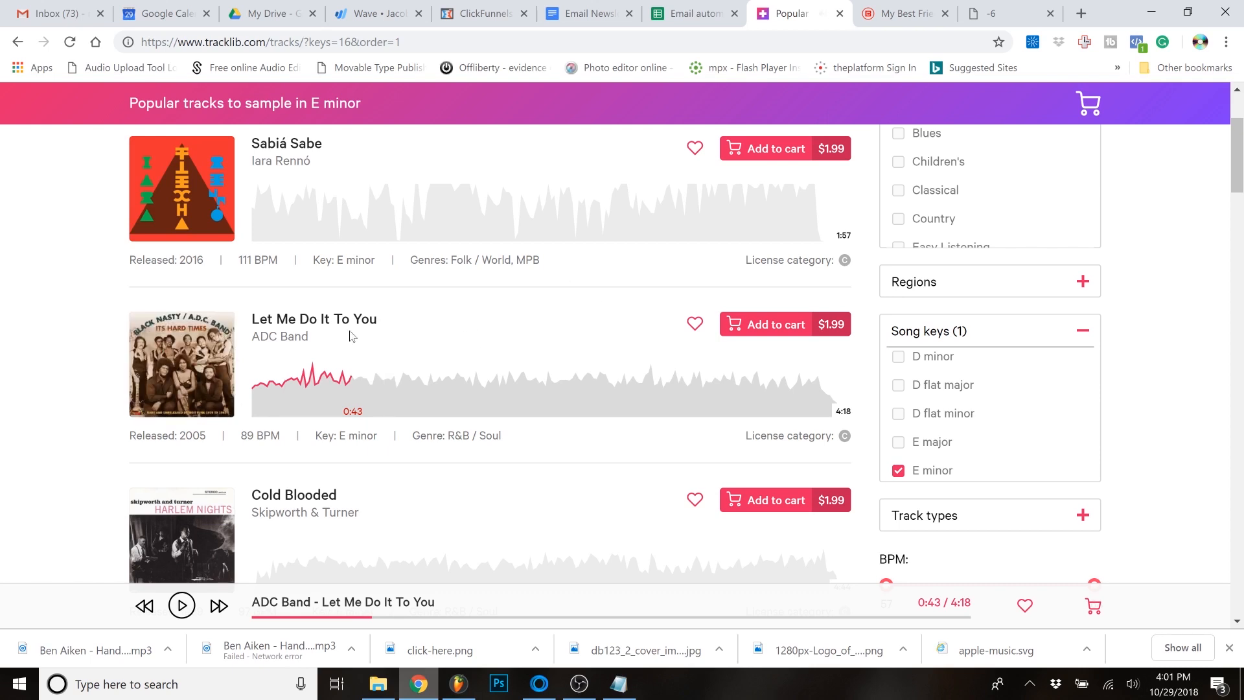
{"action": "scroll", "coordinate": [110, 415], "scroll_direction": "down", "scroll_amount": 3}
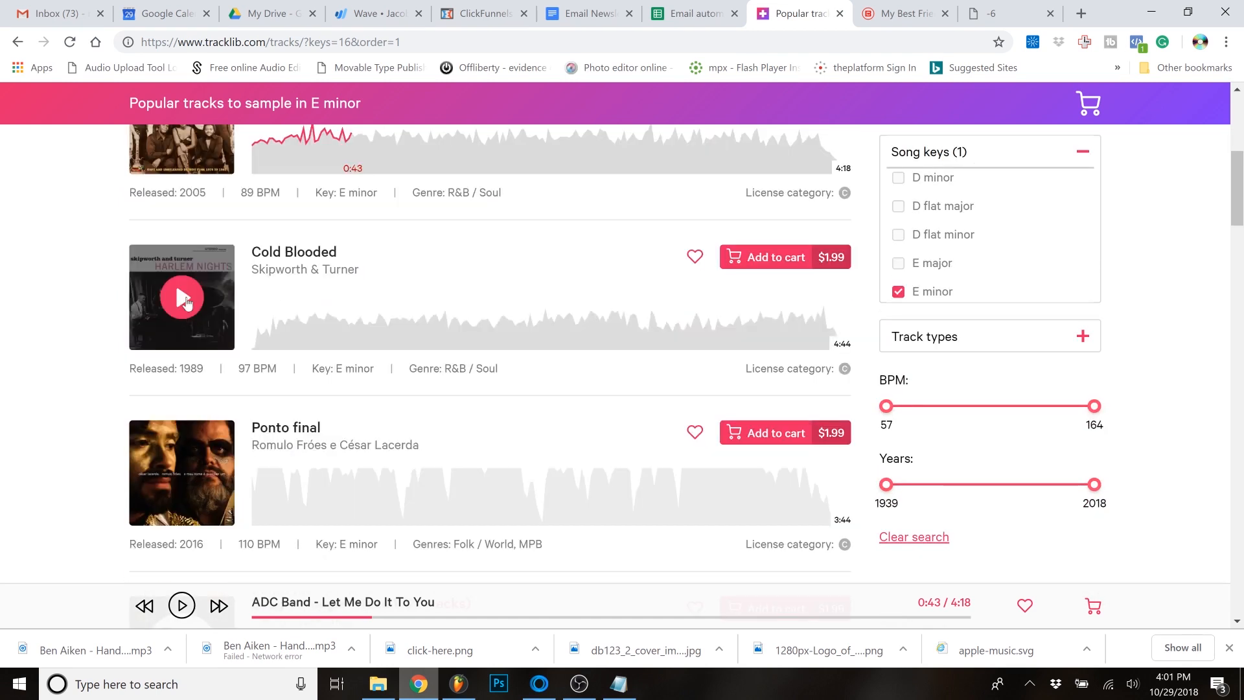
{"action": "left_click", "coordinate": [182, 300]}
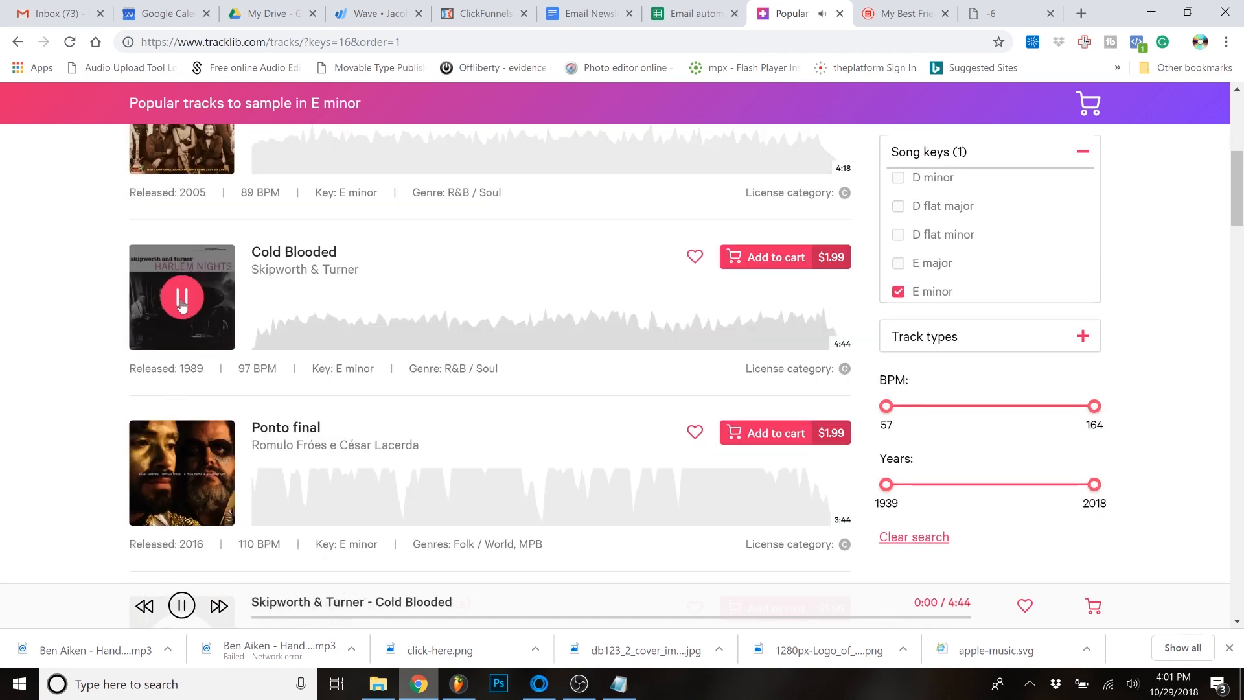
- Preview more E minor tracks to sample, including "Para ouvir sua voz" by Romulo Fróes and "Will You Groove With Me"
{"action": "left_click", "coordinate": [402, 334]}
{"action": "scroll", "coordinate": [174, 456], "scroll_direction": "down", "scroll_amount": 5}
{"action": "left_click", "coordinate": [182, 424]}
{"action": "left_click", "coordinate": [331, 453]}
{"action": "scroll", "coordinate": [98, 394], "scroll_direction": "down", "scroll_amount": 4}
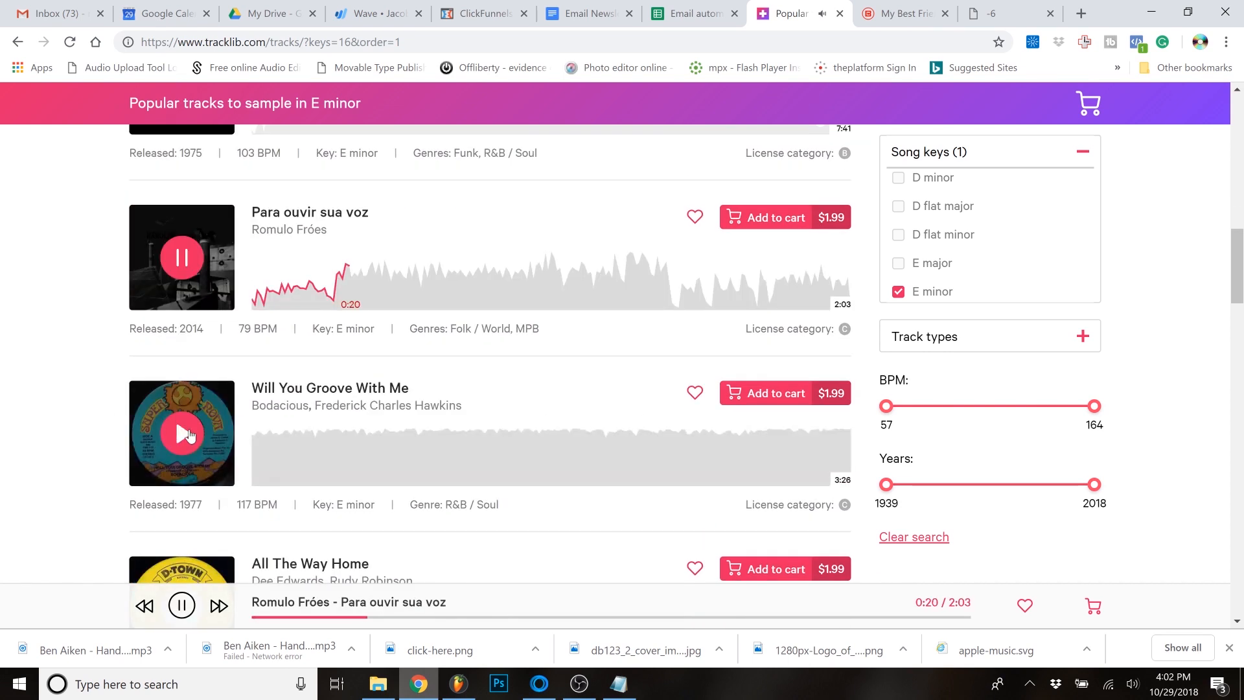
{"action": "scroll", "coordinate": [97, 395], "scroll_direction": "up", "scroll_amount": 3}
{"action": "left_click", "coordinate": [184, 524]}
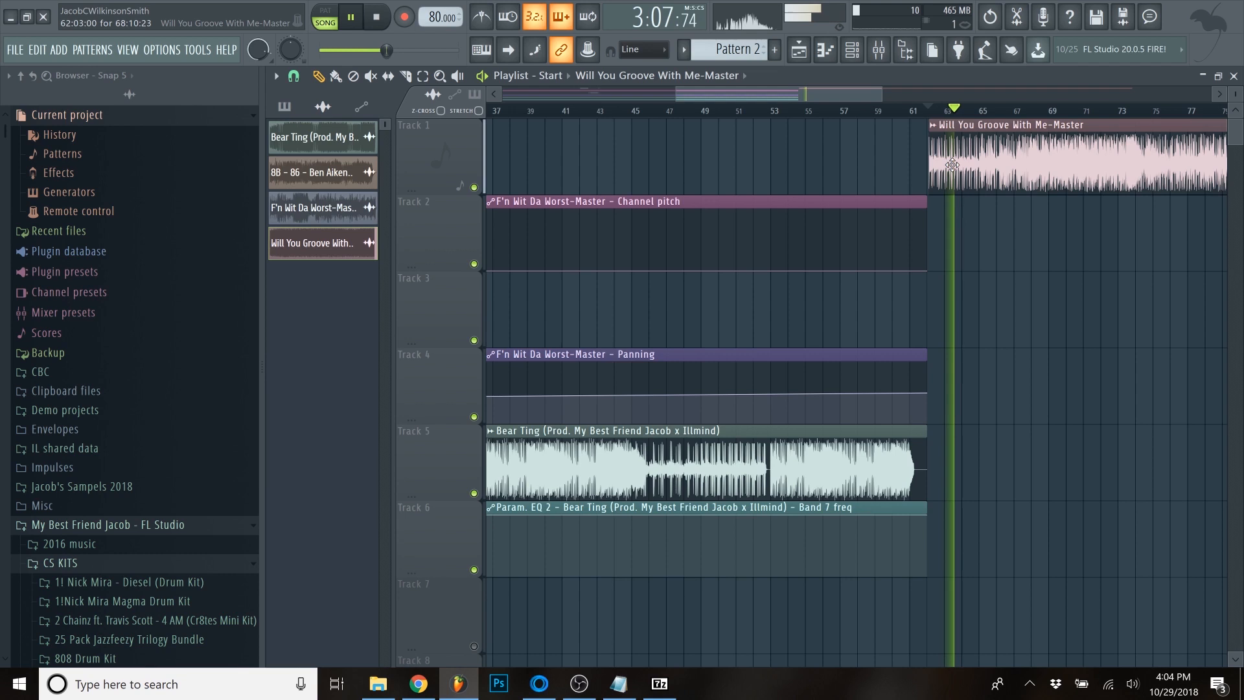
- Play the beat from around bar 49 to locate the pause before bar 53, slice all clips at bar 53 and remove what follows
{"action": "key", "text": "space"}
{"action": "scroll", "coordinate": [952, 164], "scroll_direction": "down", "scroll_amount": 3}
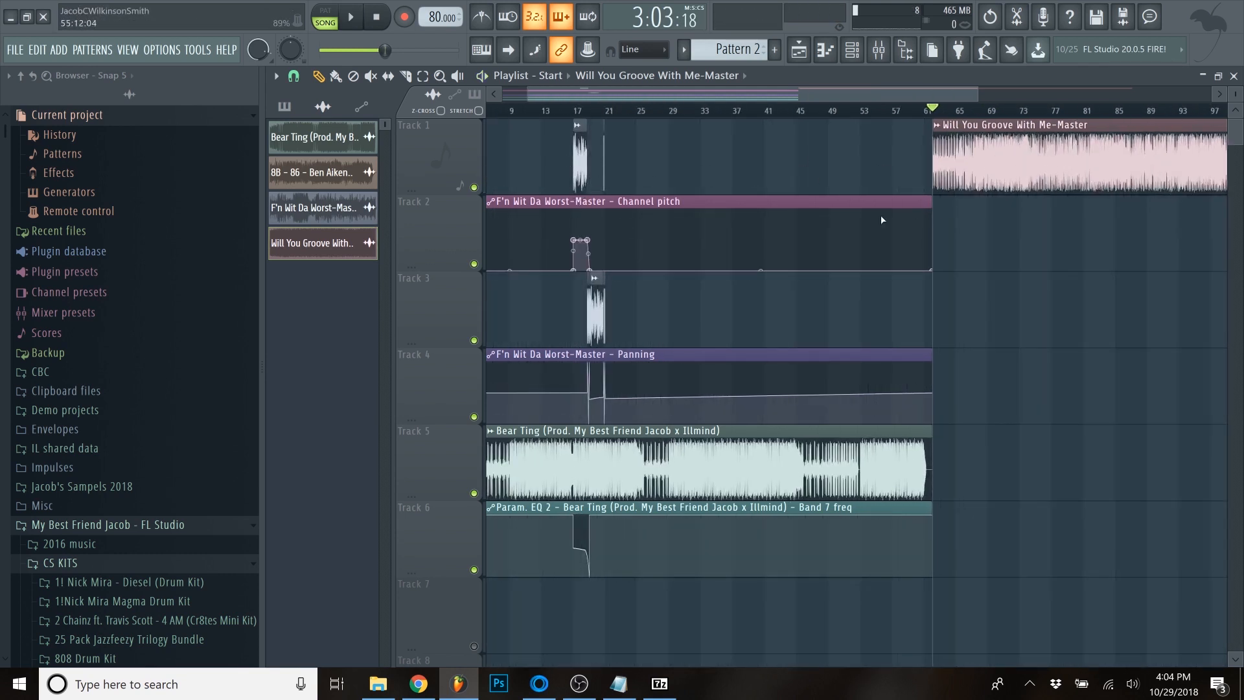
{"action": "scroll", "coordinate": [856, 312], "scroll_direction": "up", "scroll_amount": 8}
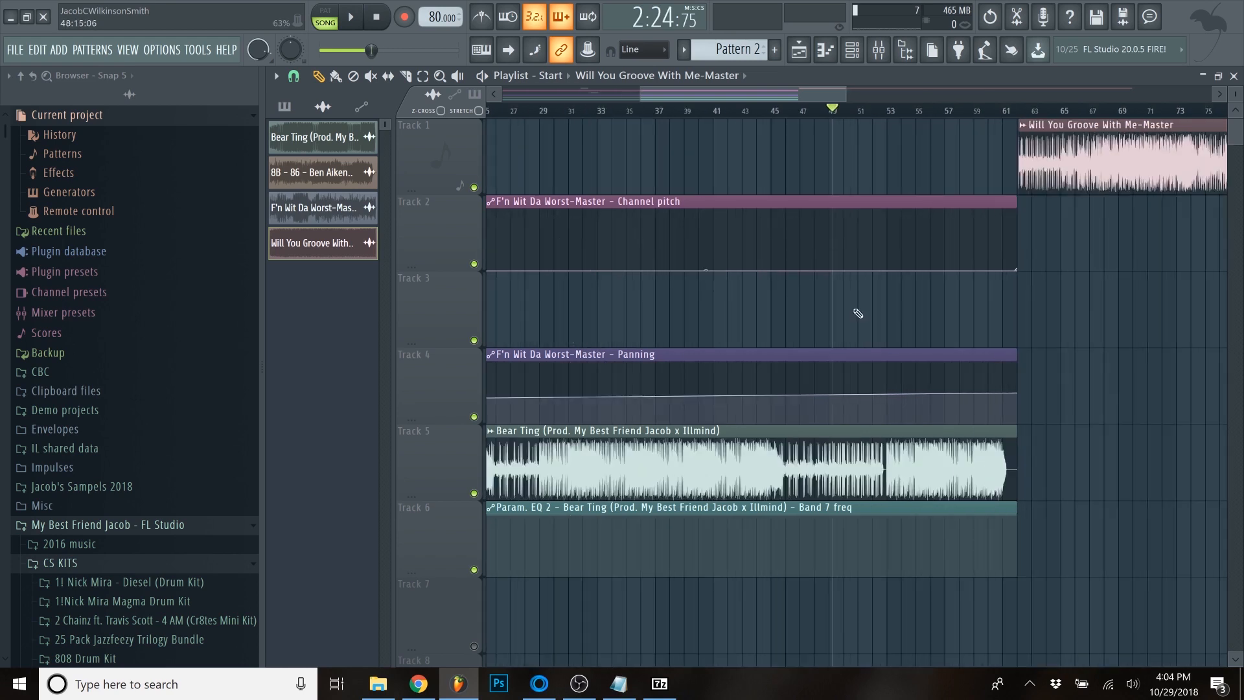
{"action": "key", "text": "space"}
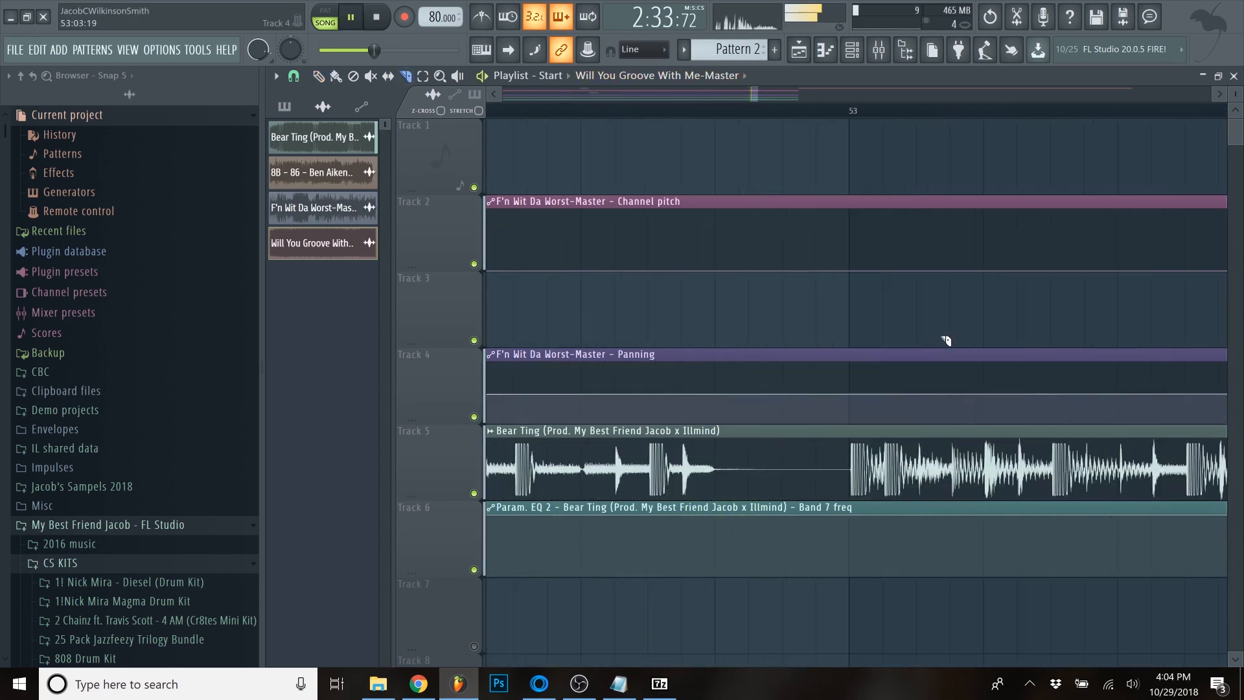
{"action": "key", "text": "space"}
{"action": "scroll", "coordinate": [776, 373], "scroll_direction": "down", "scroll_amount": 6}
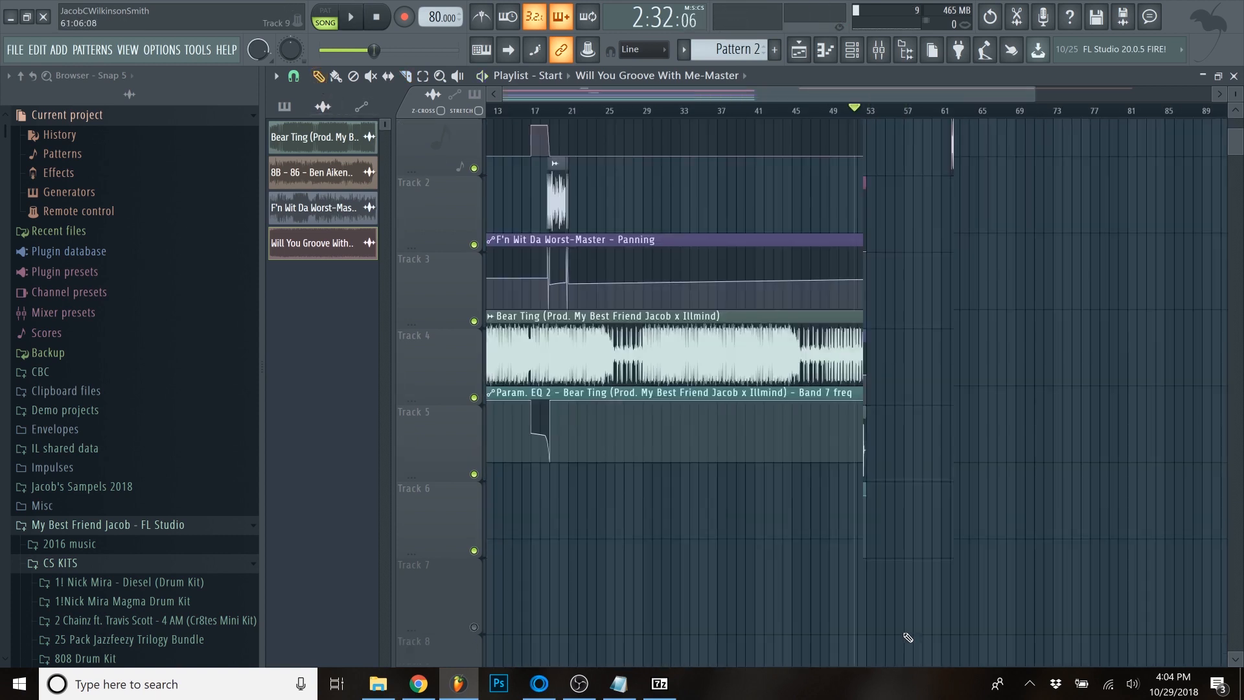
- Move the "Will You Groove With Me" sample to bar 53 on Track 3 and start playback from bar 51
{"action": "scroll", "coordinate": [777, 373], "scroll_direction": "up", "scroll_amount": 4}
{"action": "left_click_drag", "start_coordinate": [1075, 184], "coordinate": [784, 337]}
{"action": "scroll", "coordinate": [784, 338], "scroll_direction": "up", "scroll_amount": 4}
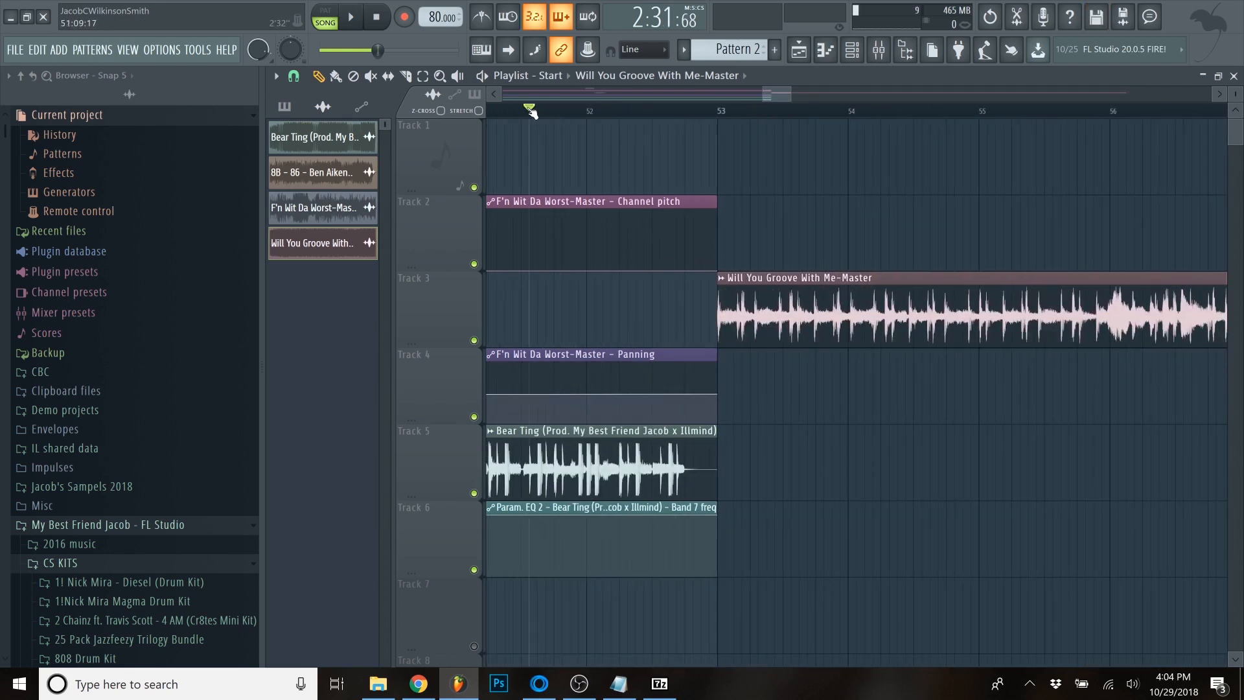
{"action": "key", "text": "space"}
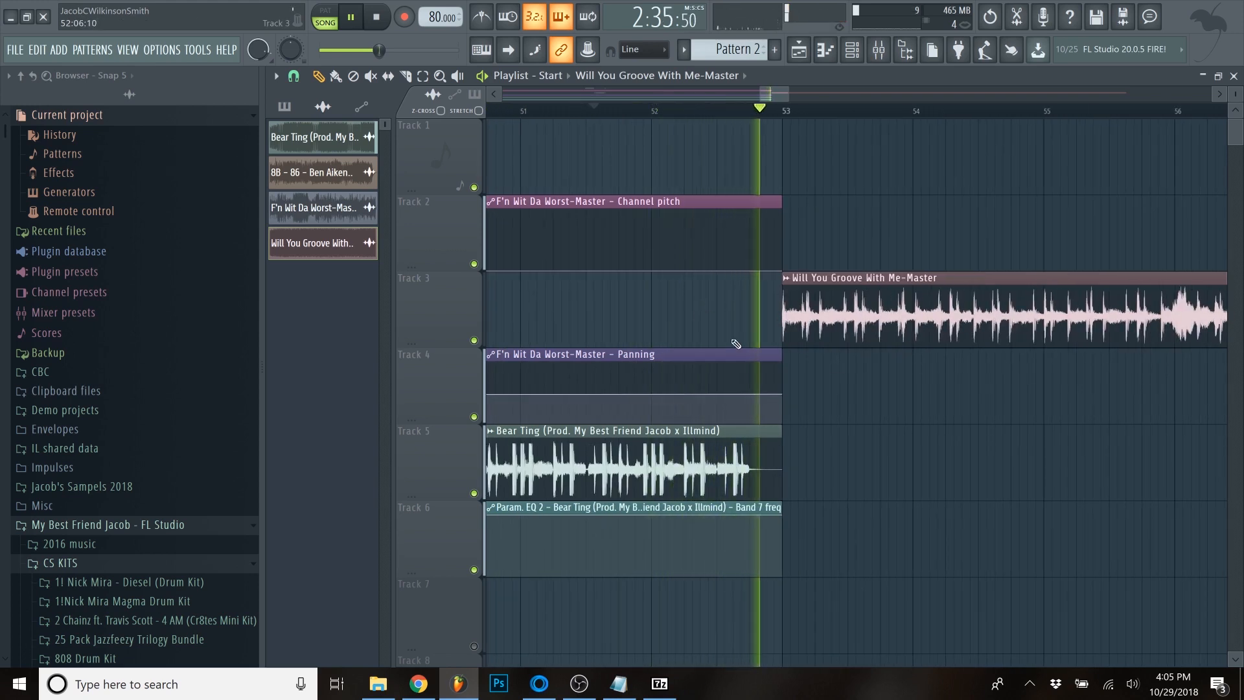
- Look over the pitch and time-stretching settings of the "Will You Groove With Me" sample during playback and close them
{"action": "scroll", "coordinate": [860, 311], "scroll_direction": "down", "scroll_amount": 3}
{"action": "double_click", "coordinate": [860, 312]}
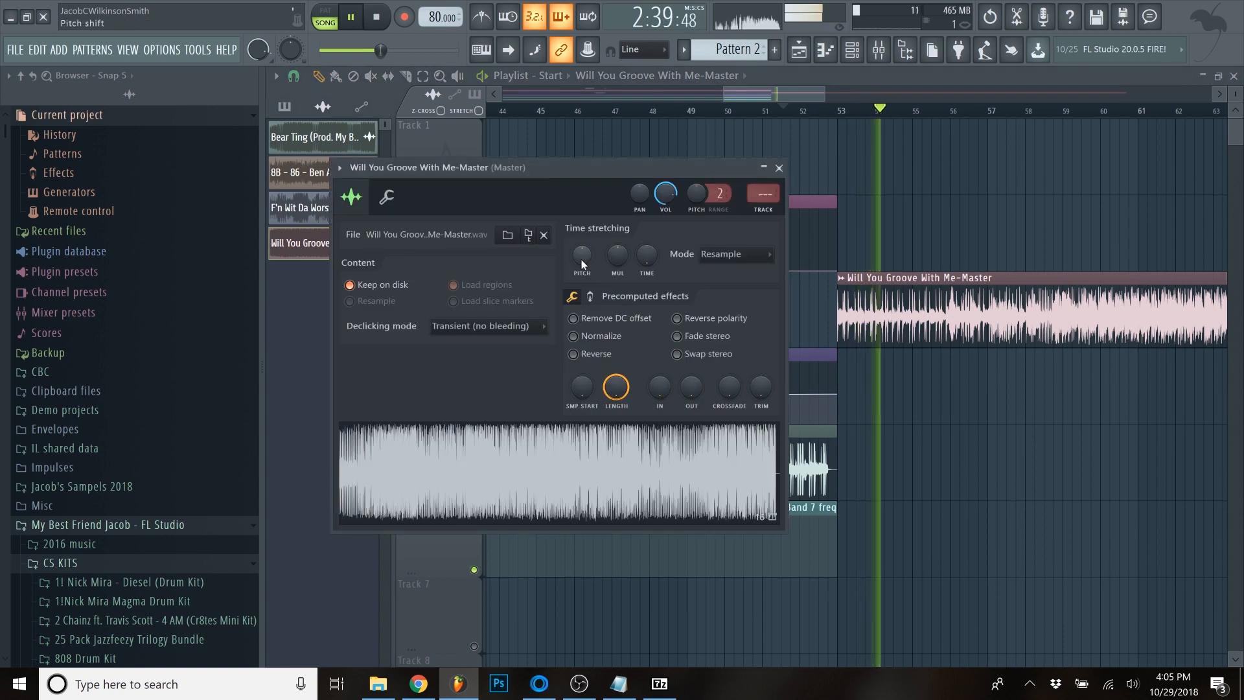
{"action": "left_click_drag", "start_coordinate": [681, 170], "coordinate": [706, 203]}
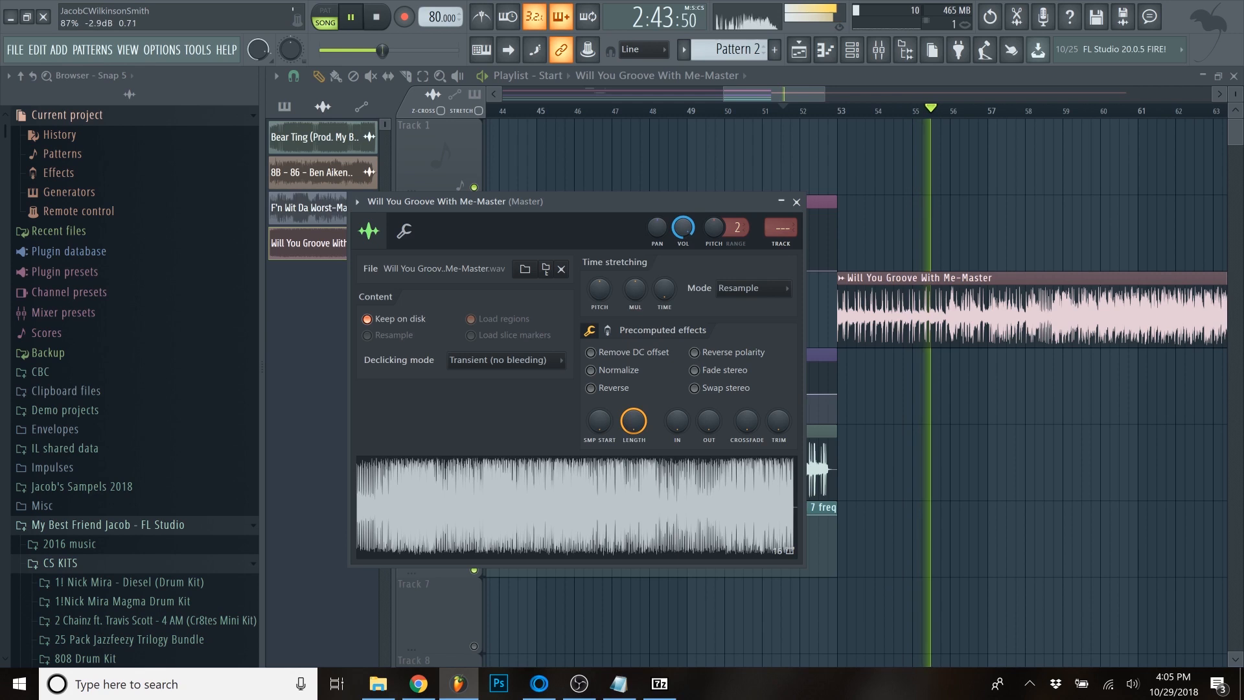
{"action": "left_click", "coordinate": [796, 201]}
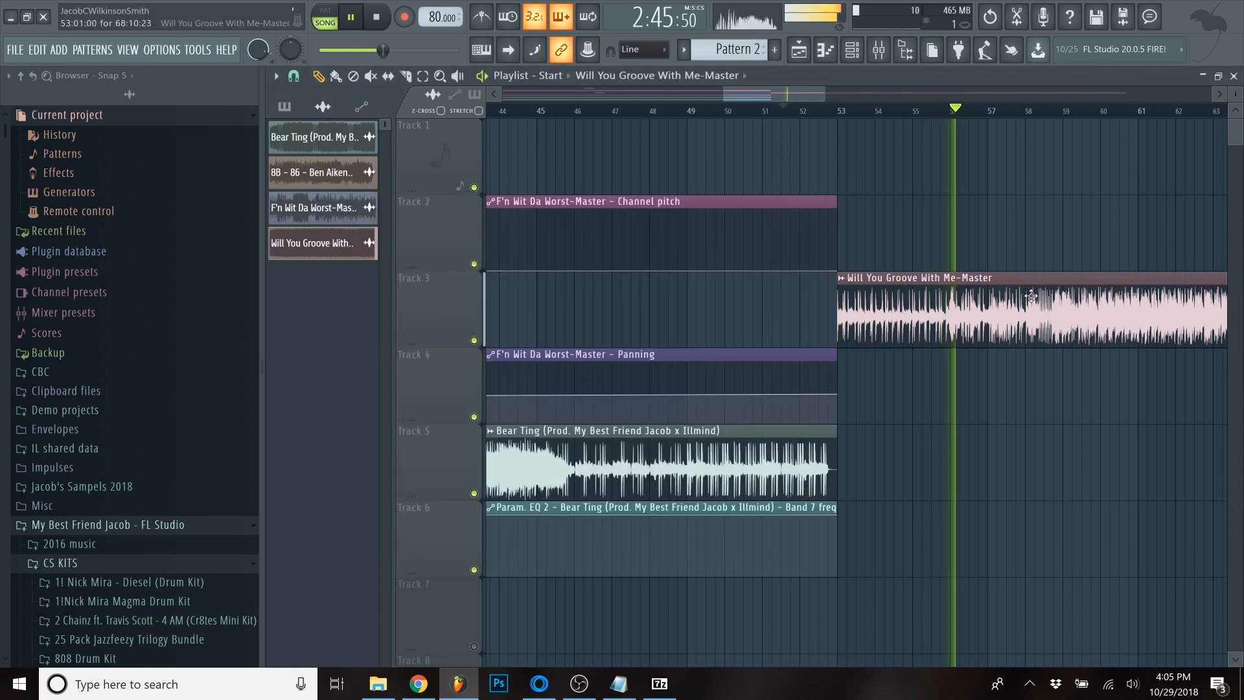
- Play the transition from the beat into the sample up to bar 58 to find where the sample's phrase ends
{"action": "scroll", "coordinate": [973, 291], "scroll_direction": "down", "scroll_amount": 2}
{"action": "scroll", "coordinate": [1027, 314], "scroll_direction": "up", "scroll_amount": 2}
{"action": "scroll", "coordinate": [1027, 315], "scroll_direction": "down", "scroll_amount": 2}
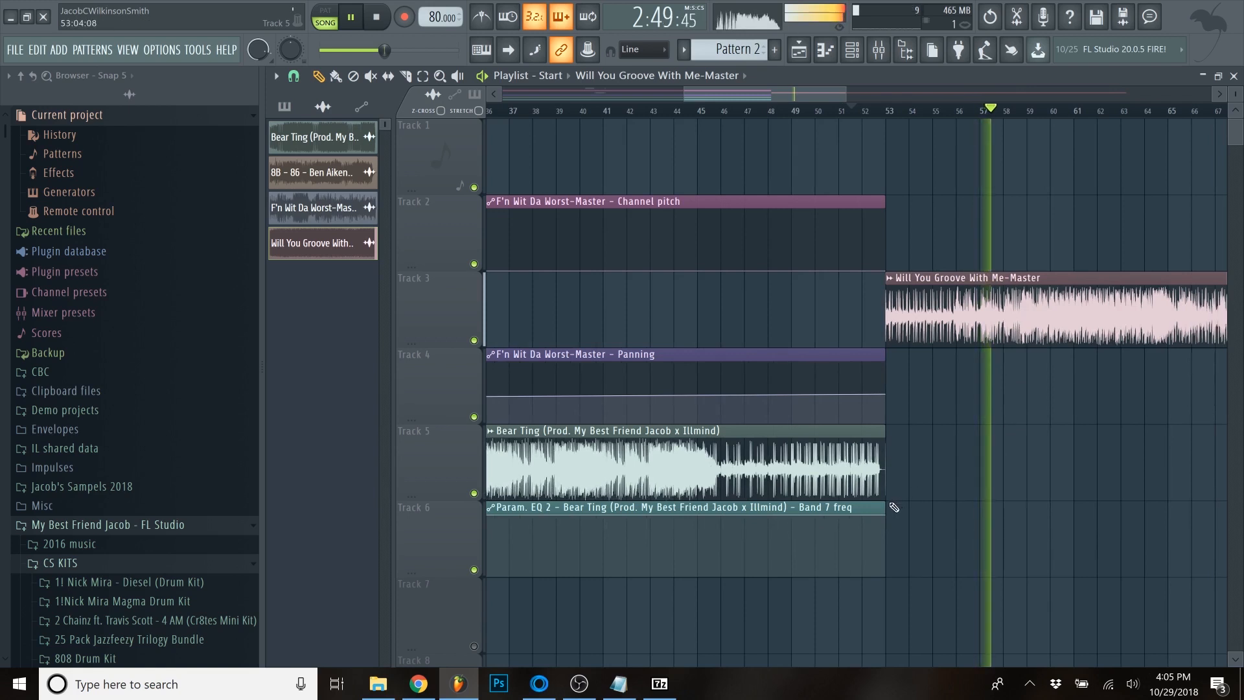
{"action": "scroll", "coordinate": [1049, 386], "scroll_direction": "down", "scroll_amount": 4}
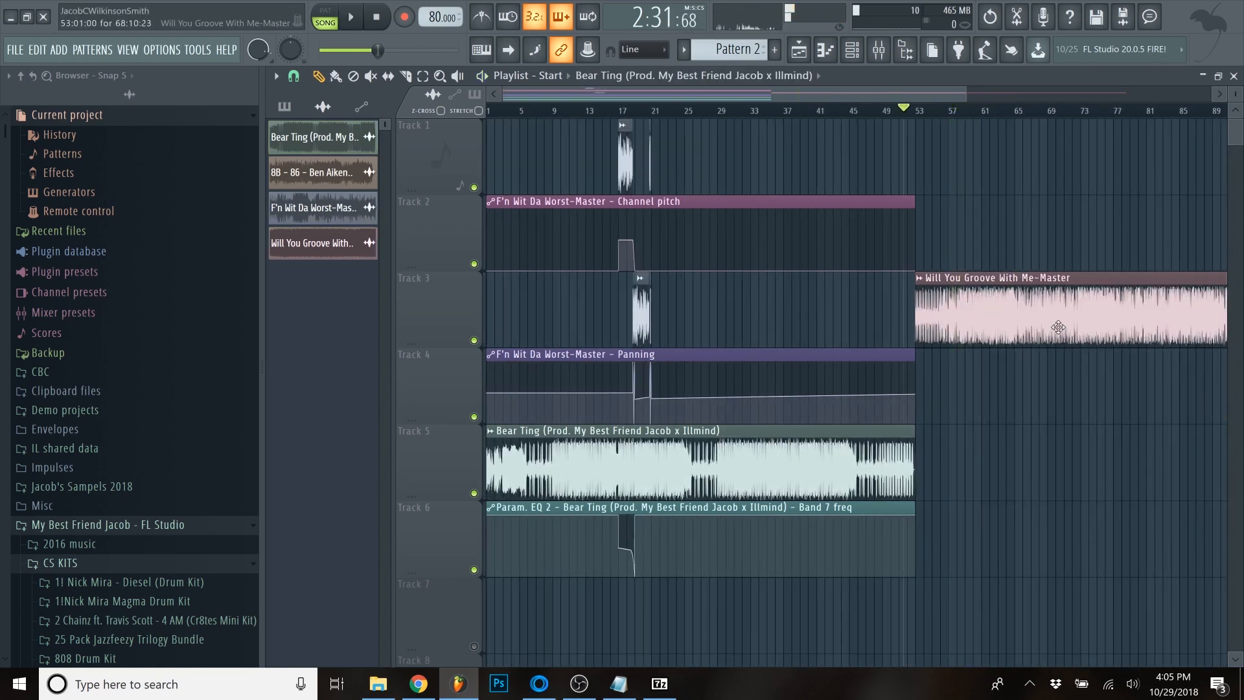
{"action": "scroll", "coordinate": [1058, 327], "scroll_direction": "up", "scroll_amount": 6}
{"action": "scroll", "coordinate": [1023, 277], "scroll_direction": "up", "scroll_amount": 6}
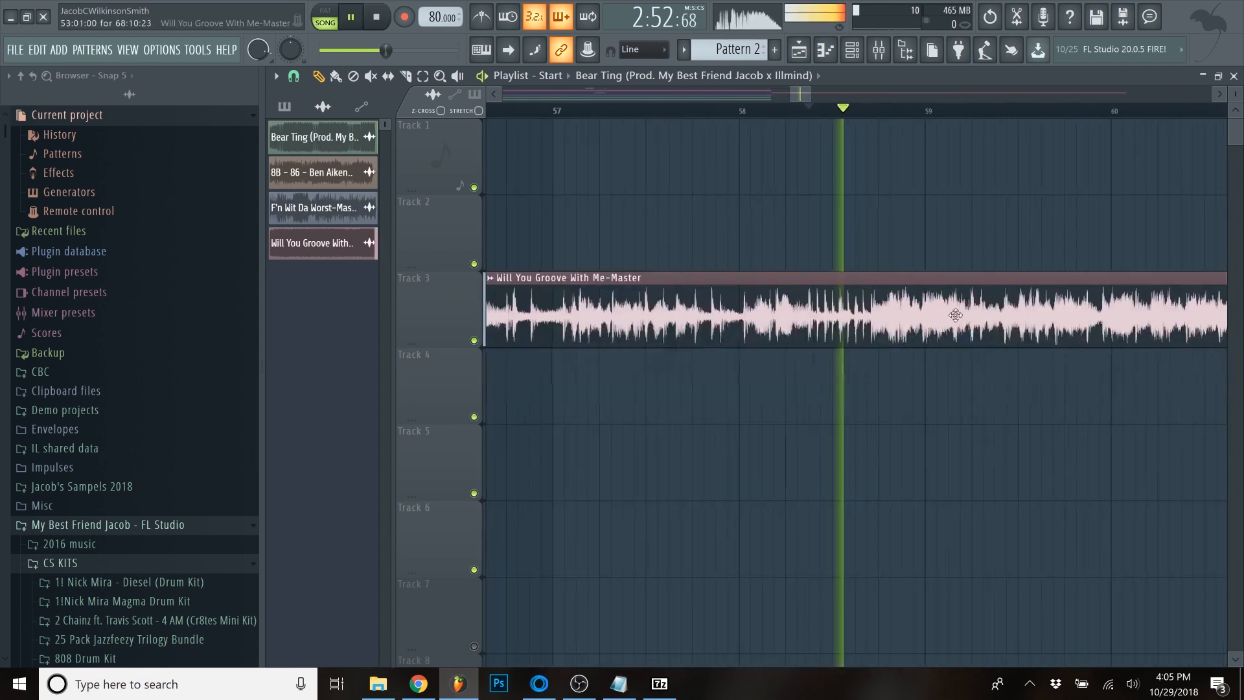
{"action": "key", "text": "space"}
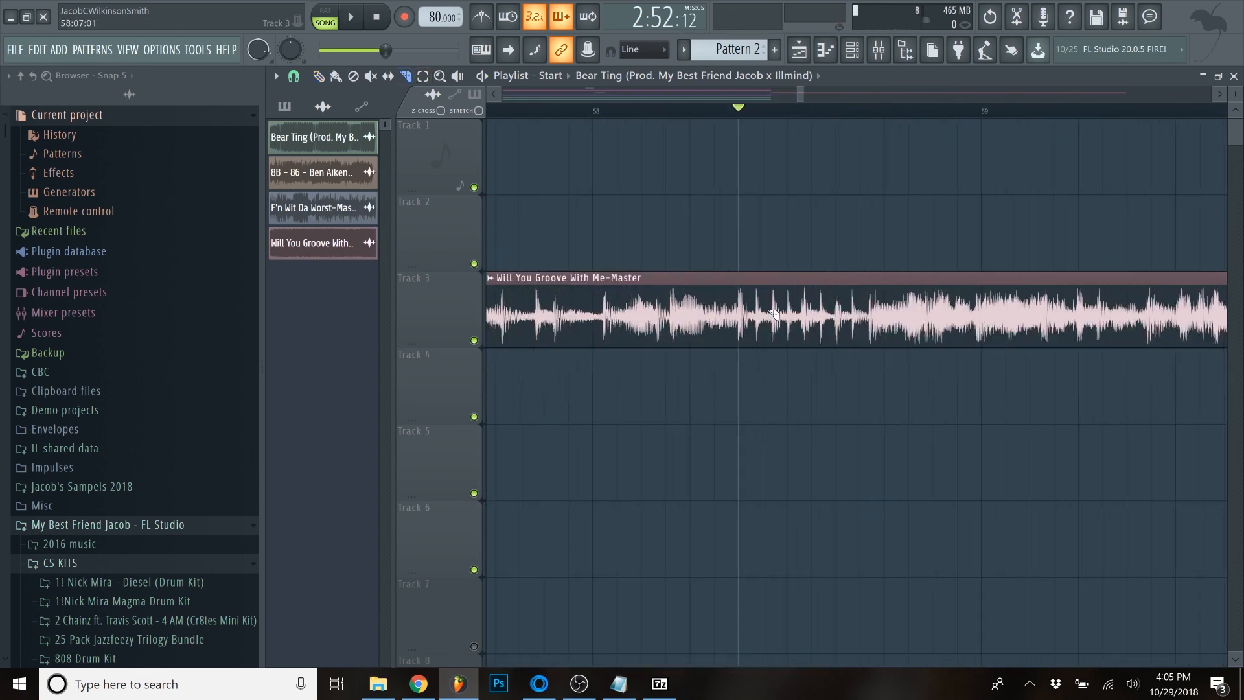
- Cut the sample off partway through bar 58 and place a second "Bear Ting" clip on Track 5 starting at 58:12:08
{"action": "scroll", "coordinate": [980, 279], "scroll_direction": "down", "scroll_amount": 5}
{"action": "scroll", "coordinate": [988, 219], "scroll_direction": "up", "scroll_amount": 5}
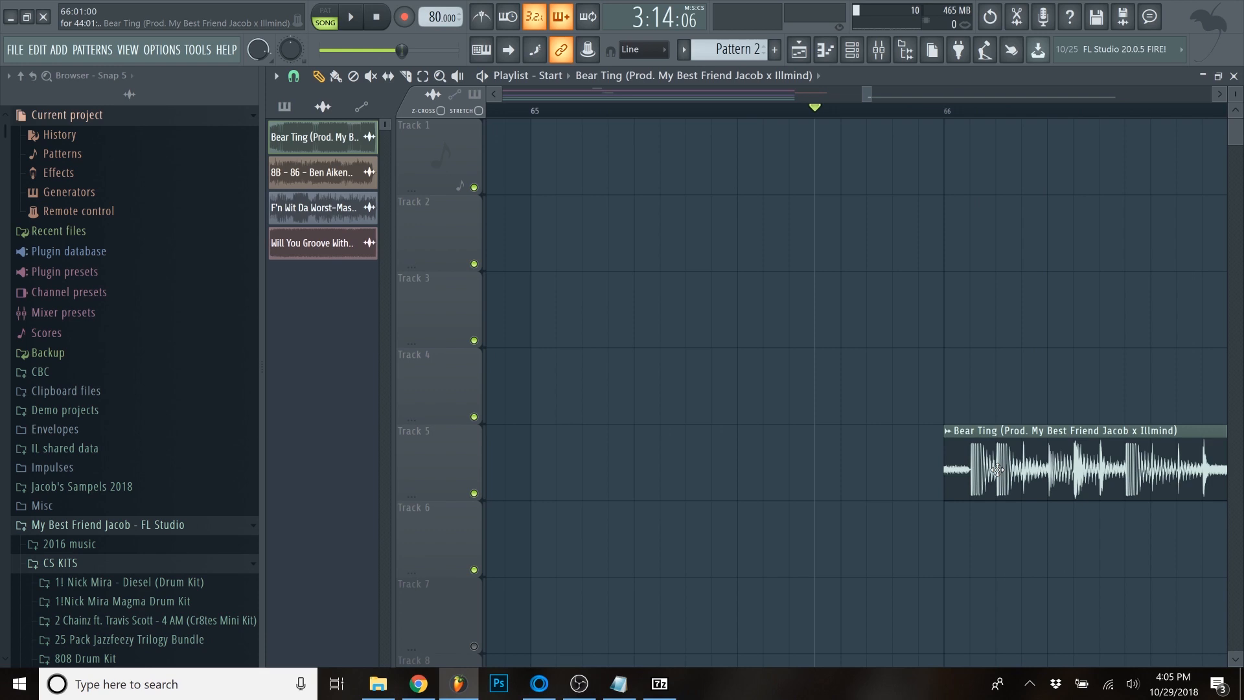
{"action": "scroll", "coordinate": [778, 458], "scroll_direction": "down", "scroll_amount": 5}
{"action": "scroll", "coordinate": [778, 458], "scroll_direction": "up", "scroll_amount": 6}
{"action": "left_click", "coordinate": [294, 76]}
{"action": "left_click", "coordinate": [315, 208]}
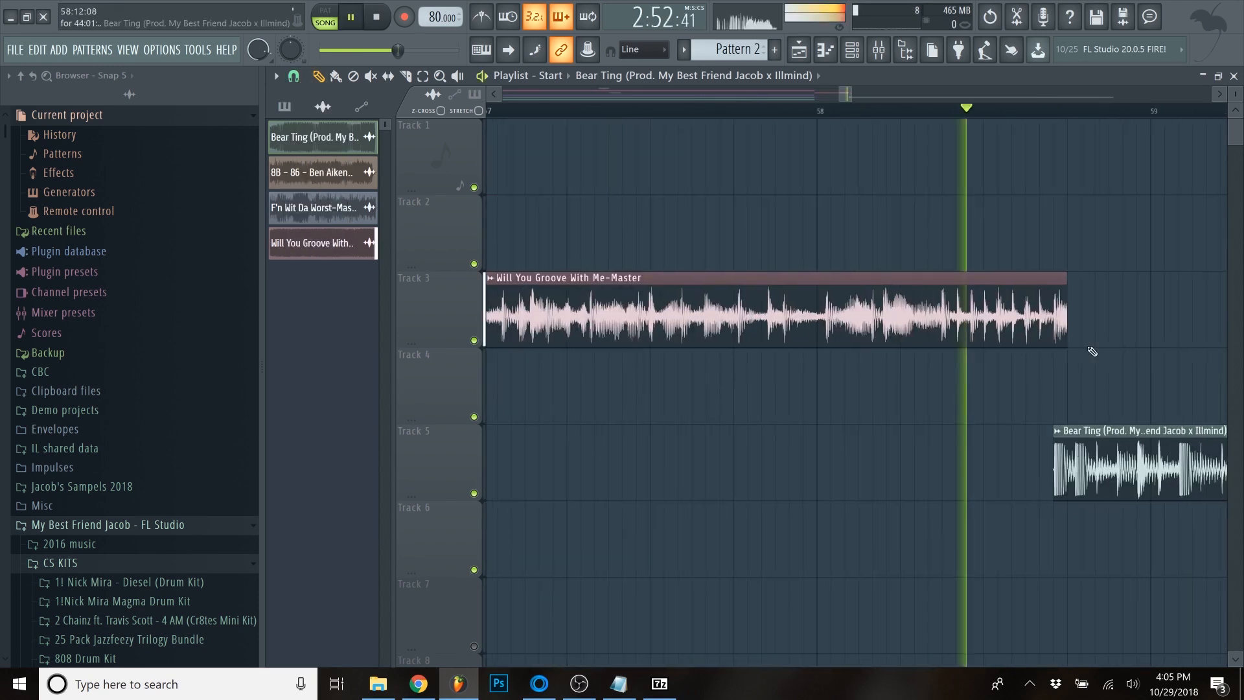
- Route the "Will You Groove With Me" sample to its own mixer track and load Fruity Delay 3 in the first effect slot
{"action": "scroll", "coordinate": [732, 334], "scroll_direction": "down", "scroll_amount": 2}
{"action": "double_click", "coordinate": [731, 334]}
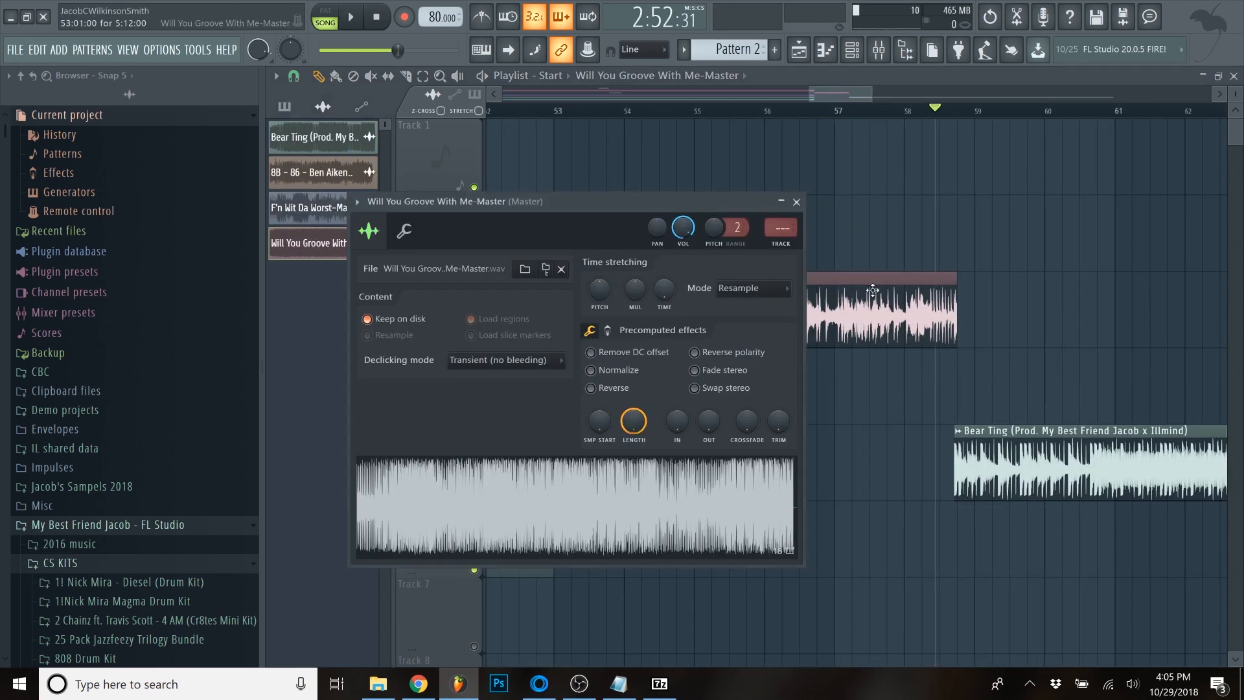
{"action": "left_click", "coordinate": [780, 244]}
{"action": "left_click", "coordinate": [896, 314]}
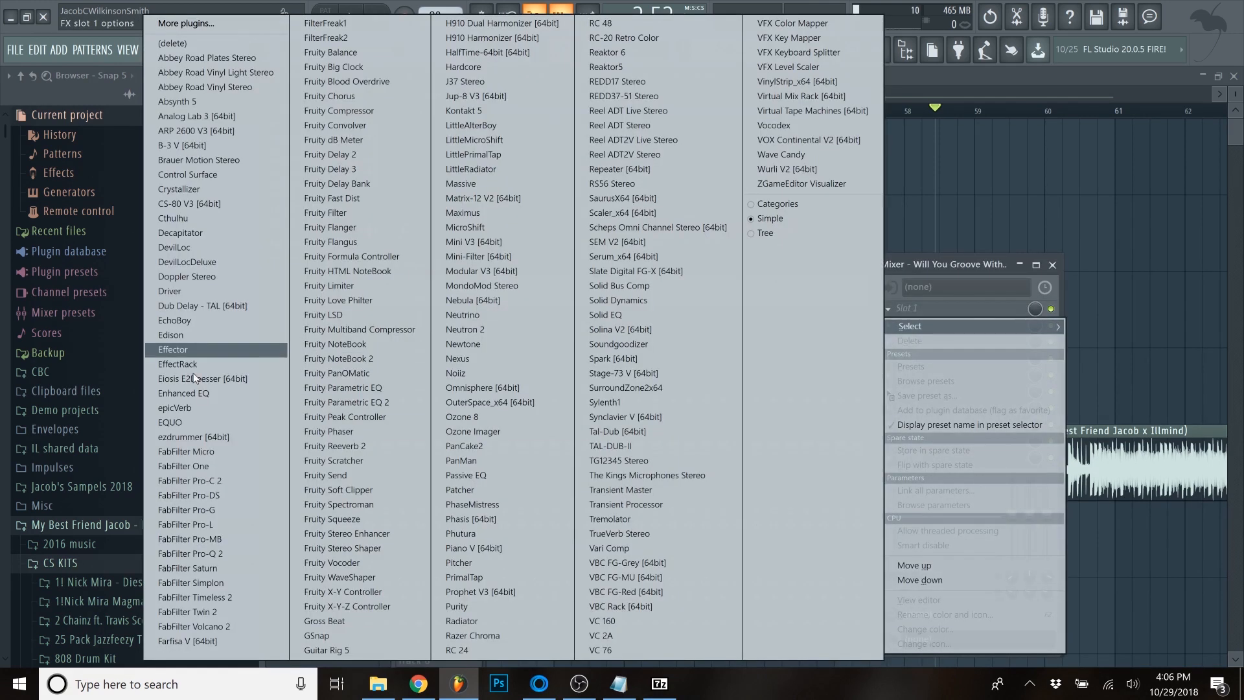
{"action": "left_click", "coordinate": [359, 169]}
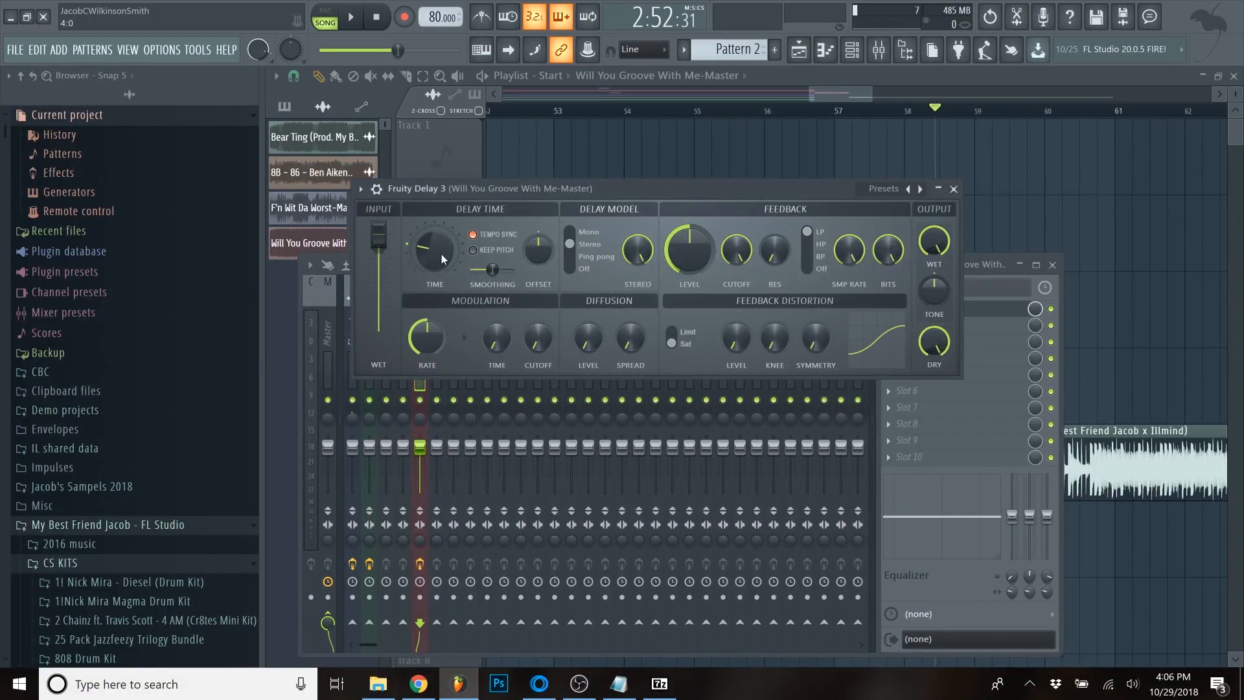
- Shorten Fruity Delay 3's delay time, raise its offset, set the output wet level to 0% and create an automation clip for it
{"action": "left_click_drag", "start_coordinate": [441, 254], "coordinate": [442, 269]}
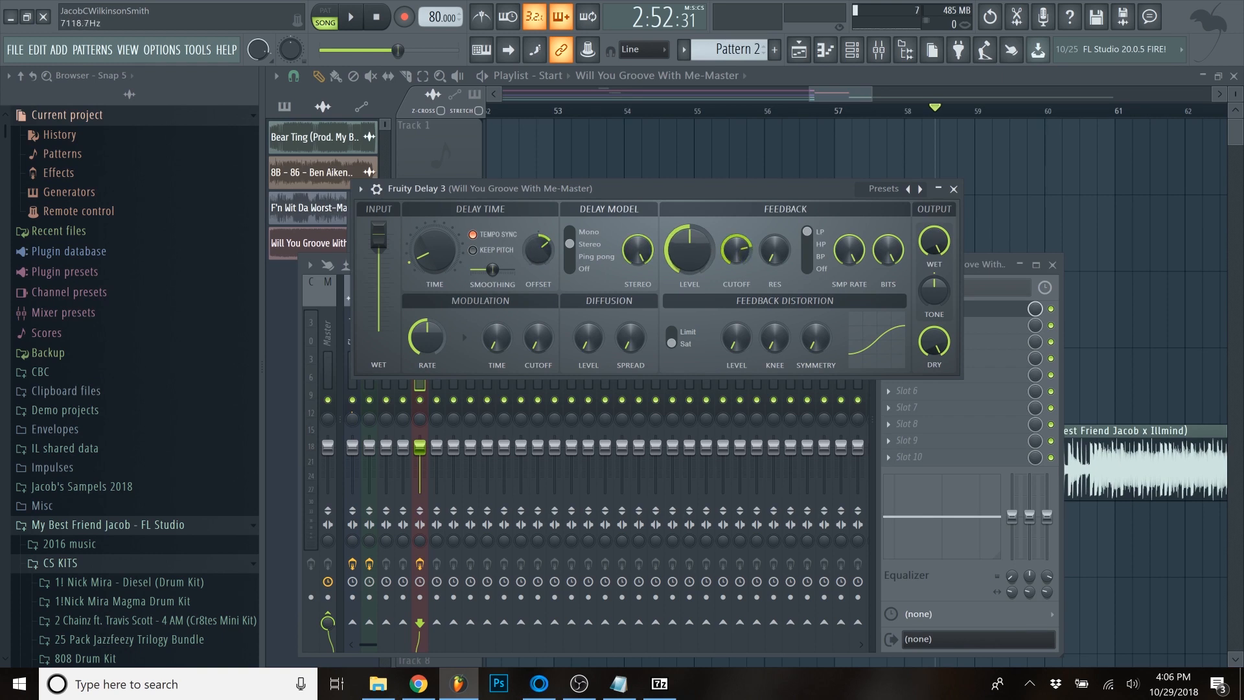
{"action": "right_click", "coordinate": [931, 245]}
{"action": "left_click", "coordinate": [960, 341]}
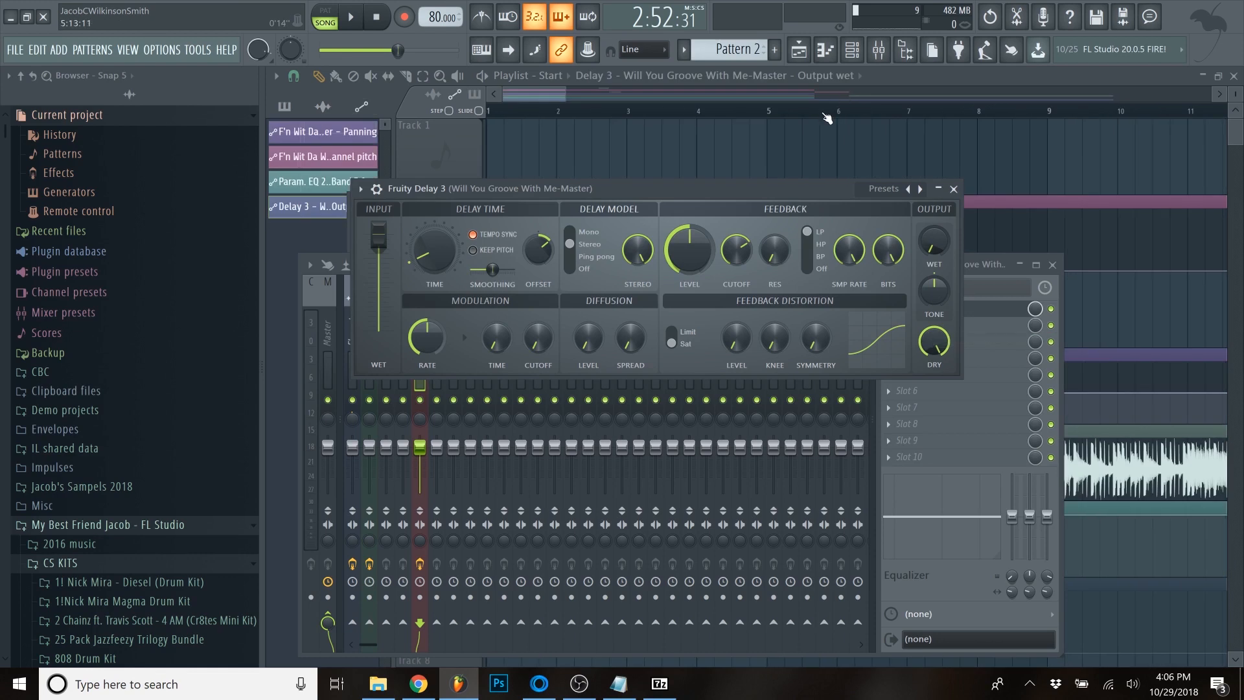
- Enable Track 7 holding the delay wet automation and rearrange the tracks so it sits directly above the "Will You Groove With Me" sample
{"action": "scroll", "coordinate": [827, 115], "scroll_direction": "down", "scroll_amount": 2}
{"action": "left_click", "coordinate": [970, 74]}
{"action": "scroll", "coordinate": [970, 111], "scroll_direction": "down", "scroll_amount": 6}
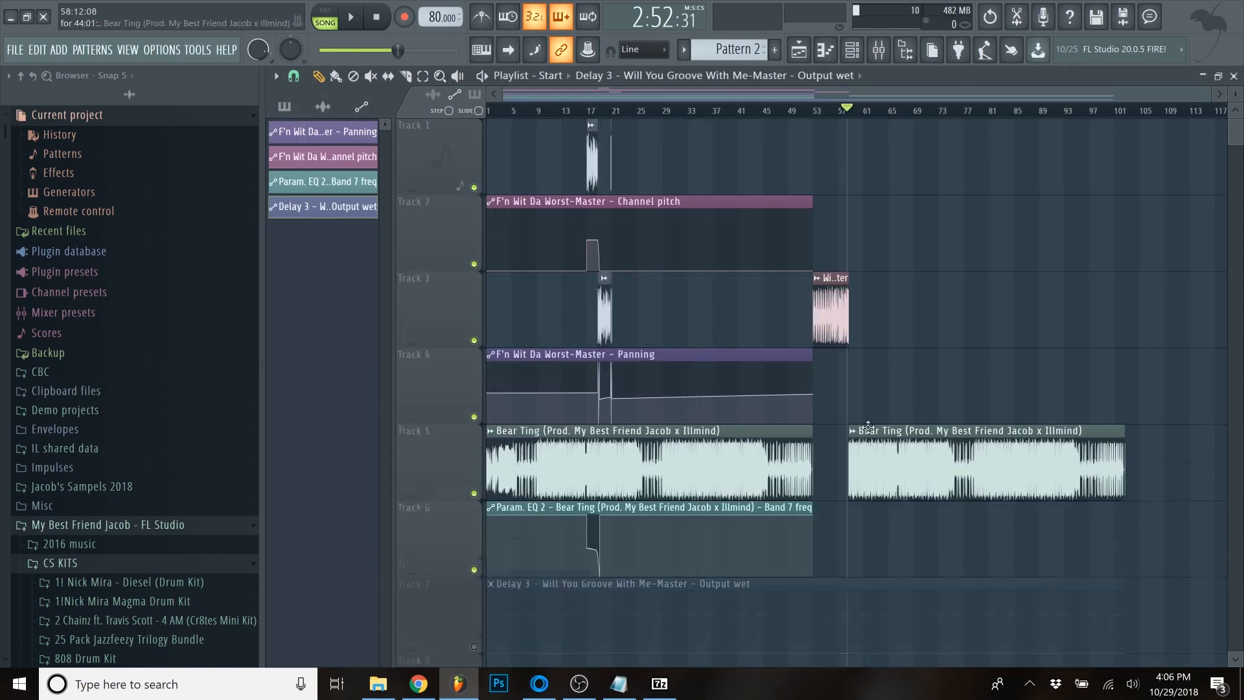
{"action": "scroll", "coordinate": [557, 465], "scroll_direction": "down", "scroll_amount": 3}
{"action": "left_click", "coordinate": [474, 418]}
{"action": "scroll", "coordinate": [874, 401], "scroll_direction": "up", "scroll_amount": 4}
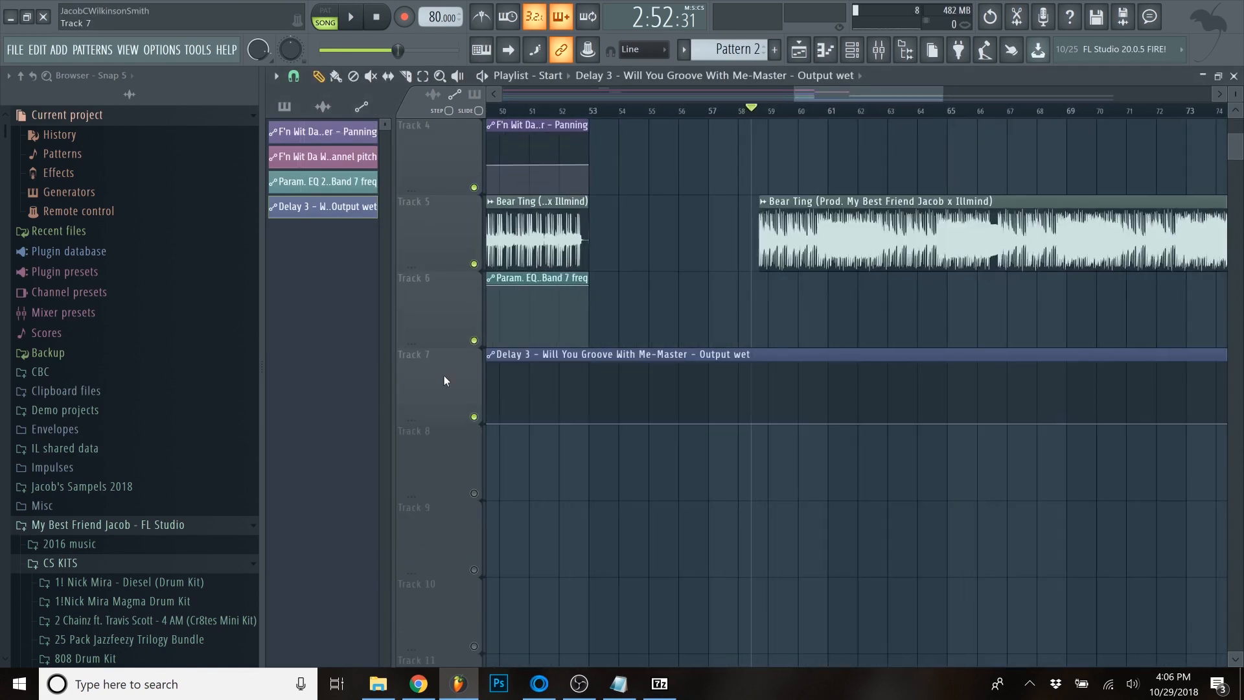
{"action": "scroll", "coordinate": [445, 375], "scroll_direction": "up", "scroll_amount": 1}
{"action": "left_click_drag", "start_coordinate": [453, 448], "coordinate": [619, 250]}
- Shape the delay wet automation to curve up from bar 58 to near maximum at the sample's end, and play it
{"action": "scroll", "coordinate": [797, 280], "scroll_direction": "up", "scroll_amount": 4}
{"action": "scroll", "coordinate": [796, 280], "scroll_direction": "up", "scroll_amount": 2}
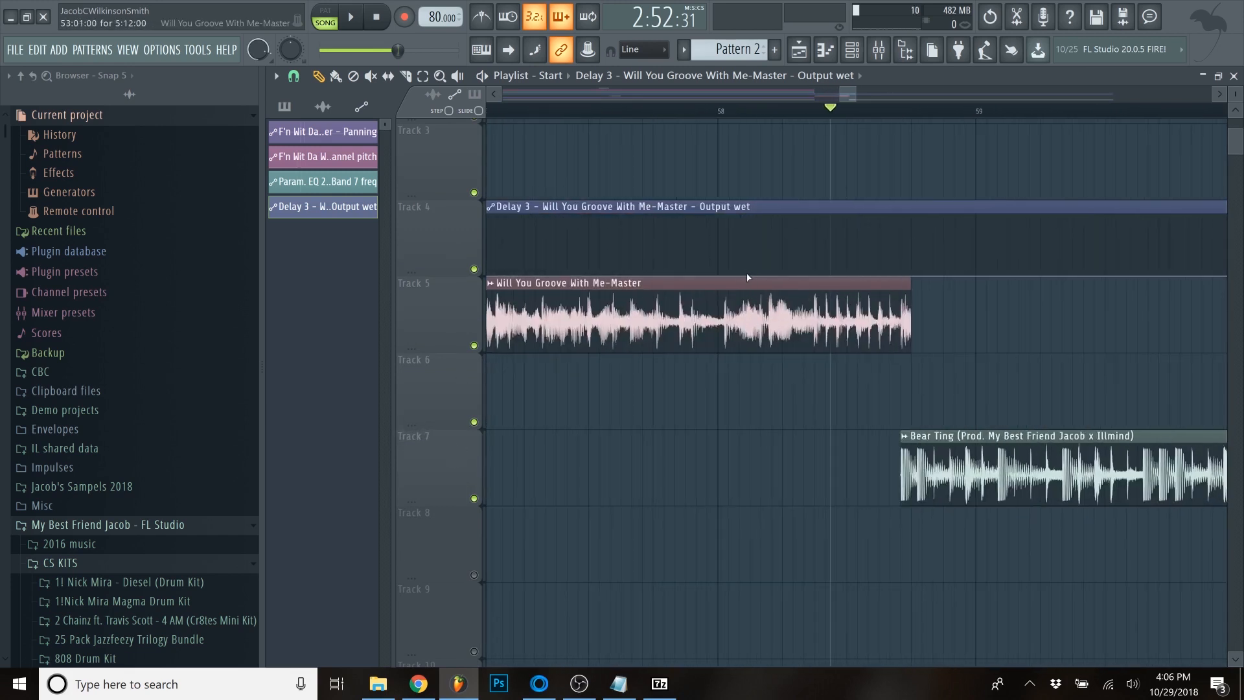
{"action": "left_click_drag", "start_coordinate": [913, 252], "coordinate": [914, 214]}
{"action": "key", "text": "space"}
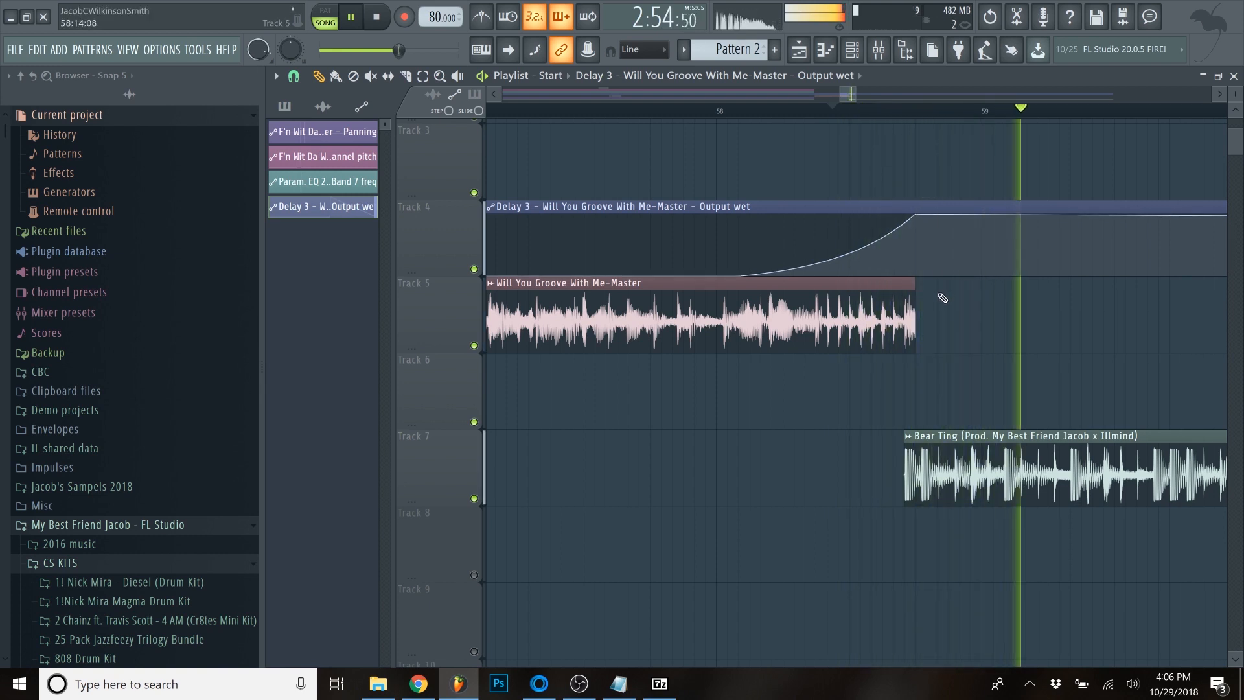
- Replay the delay transition and trim the end of the sample to meet the start of the second "Bear Ting" clip
{"action": "key", "text": "space"}
{"action": "scroll", "coordinate": [933, 237], "scroll_direction": "up", "scroll_amount": 2}
{"action": "key", "text": "space"}
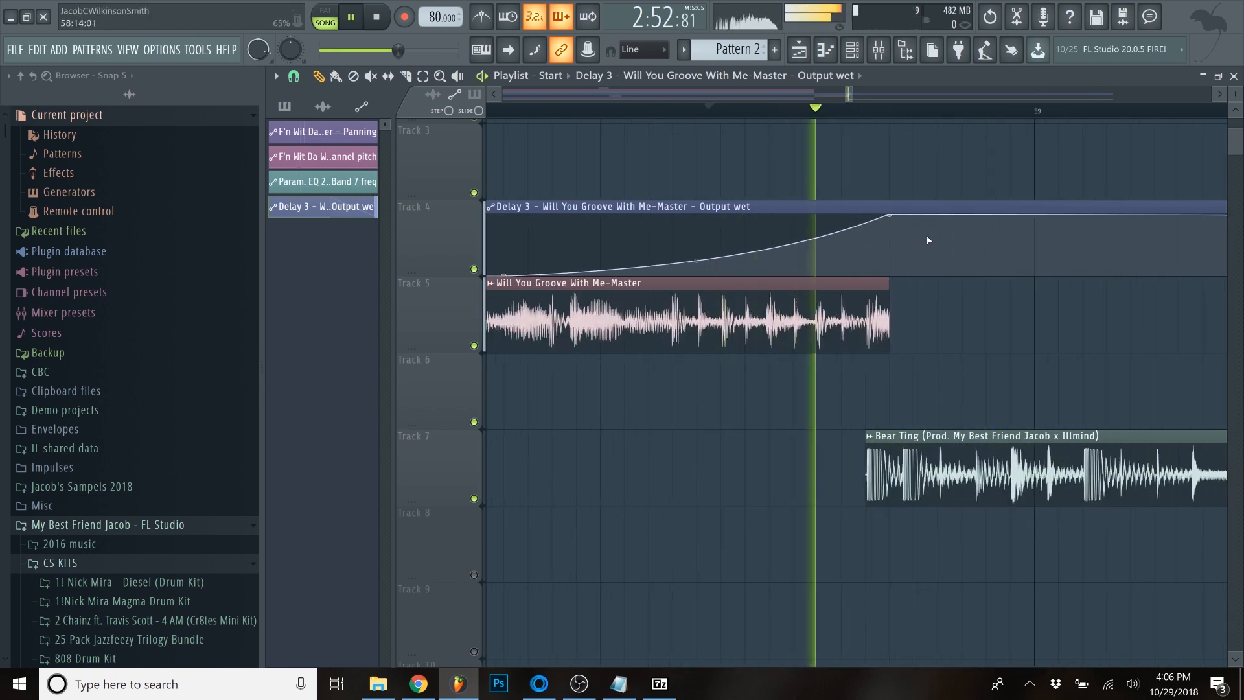
{"action": "key", "text": "space"}
{"action": "scroll", "coordinate": [886, 305], "scroll_direction": "up", "scroll_amount": 2}
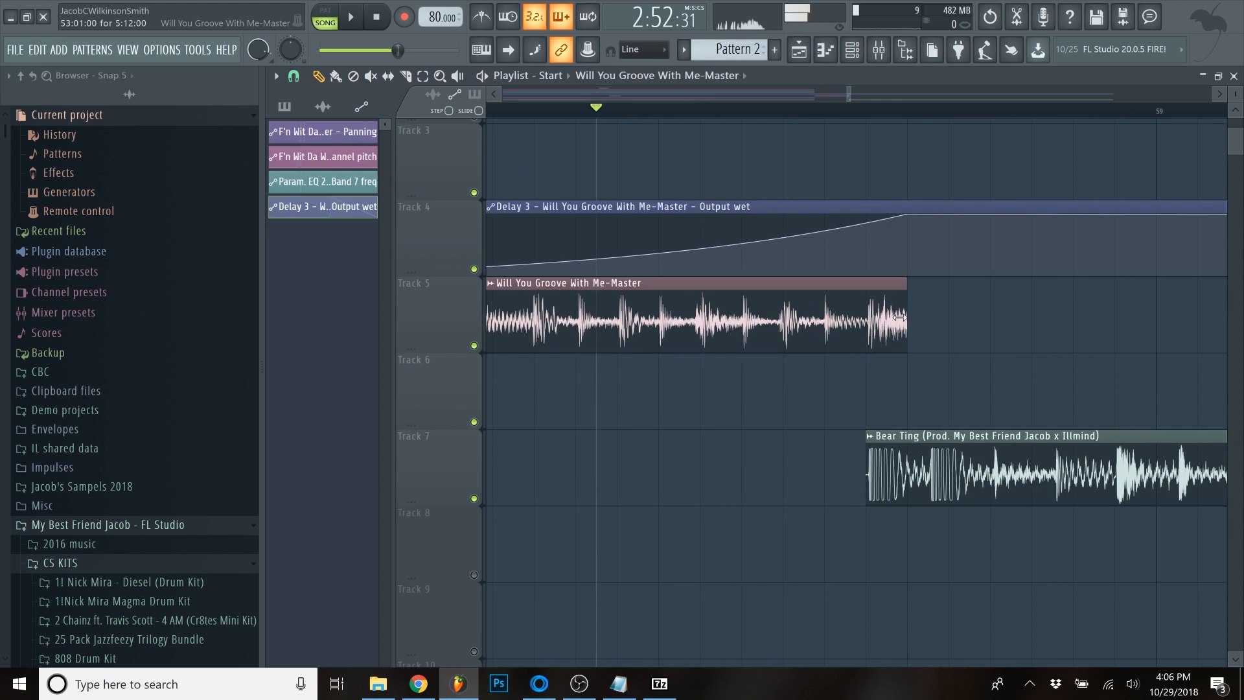
{"action": "key", "text": "space"}
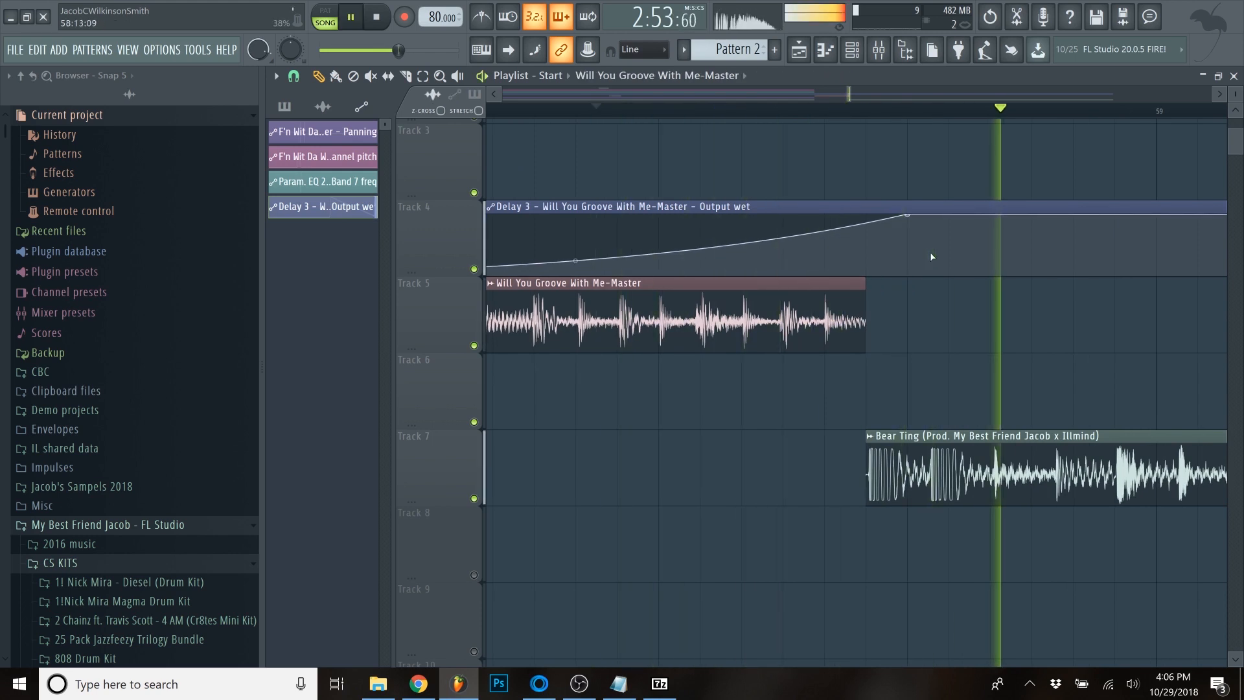
- Turn up Fruity Delay 3's output tone while the transition plays, and reopen the playlist
{"action": "scroll", "coordinate": [932, 257], "scroll_direction": "up", "scroll_amount": 2}
{"action": "scroll", "coordinate": [932, 258], "scroll_direction": "down", "scroll_amount": 1}
{"action": "key", "text": "space"}
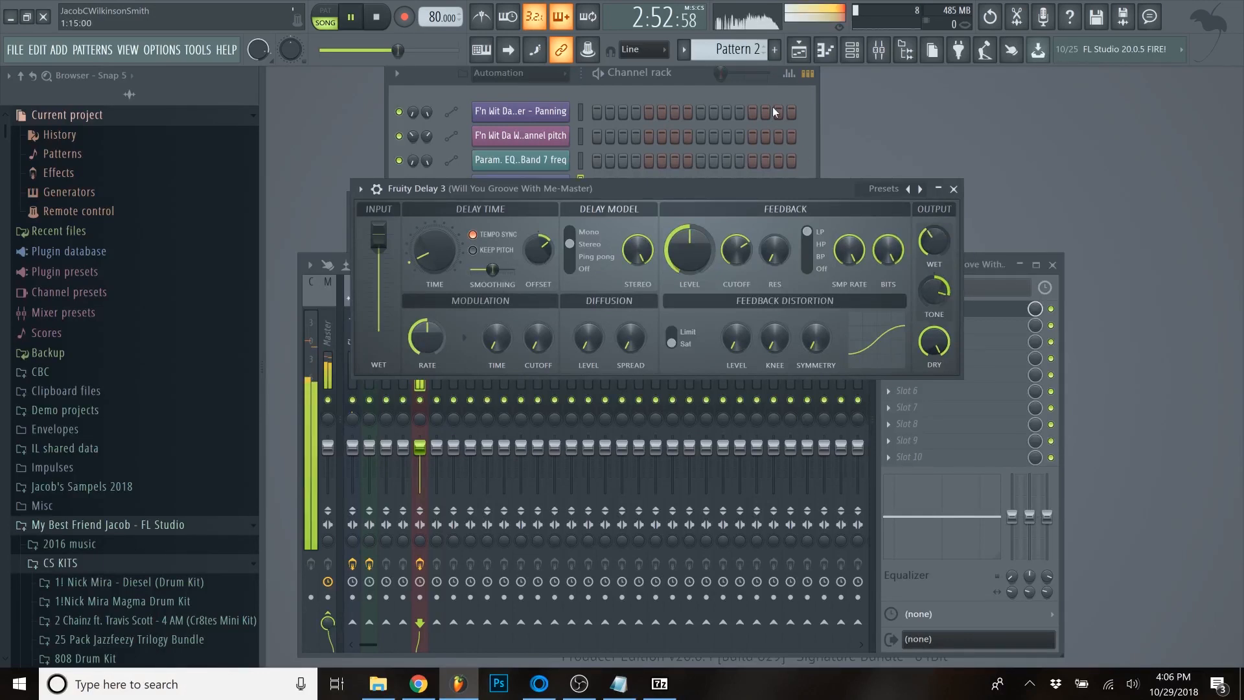
{"action": "left_click", "coordinate": [799, 49]}
{"action": "scroll", "coordinate": [855, 179], "scroll_direction": "down", "scroll_amount": 5}
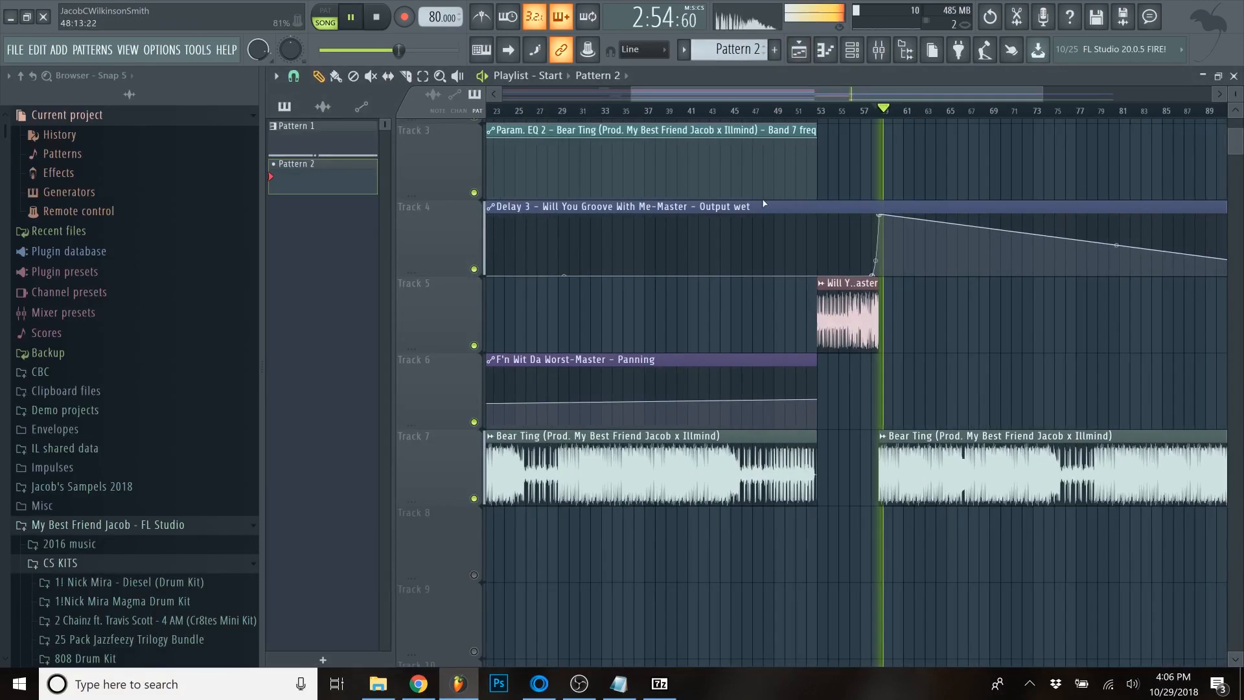
- Stop playback and add points to the delay wet automation so it drops back to zero around bar 61
{"action": "scroll", "coordinate": [780, 409], "scroll_direction": "up", "scroll_amount": 2}
{"action": "key", "text": "space"}
{"action": "scroll", "coordinate": [843, 389], "scroll_direction": "up", "scroll_amount": 2}
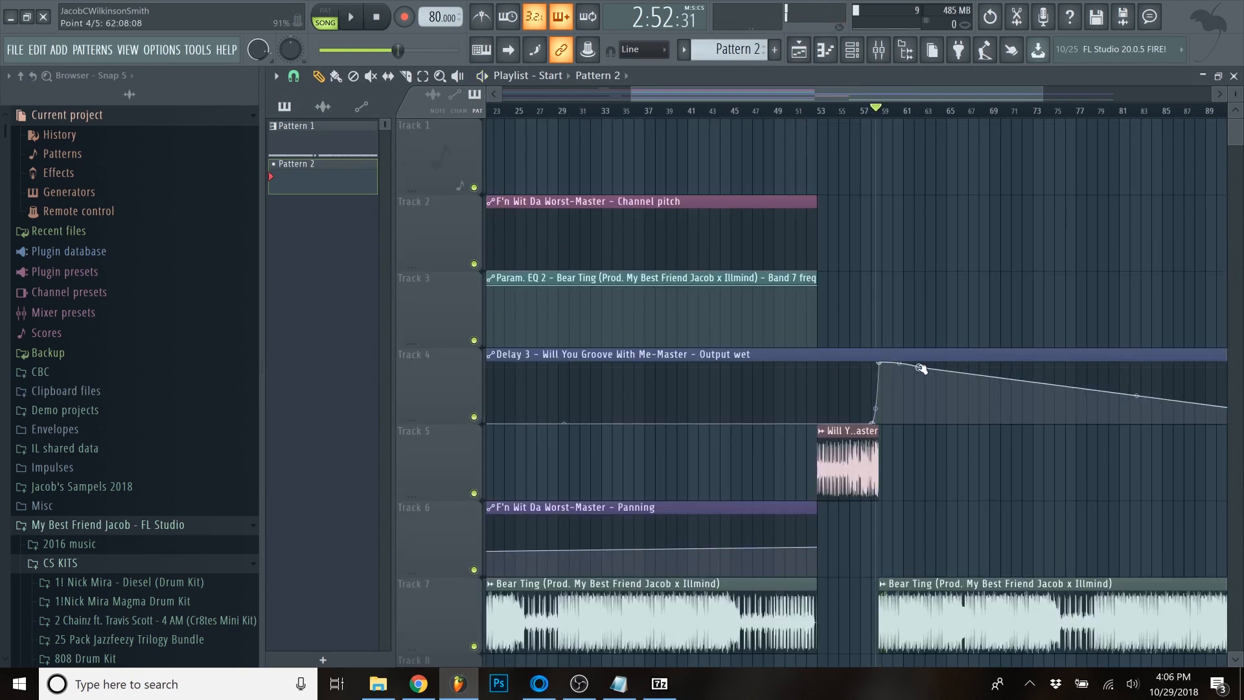
{"action": "scroll", "coordinate": [932, 370], "scroll_direction": "up", "scroll_amount": 4}
{"action": "right_click", "coordinate": [871, 418]}
{"action": "scroll", "coordinate": [841, 555], "scroll_direction": "down", "scroll_amount": 7}
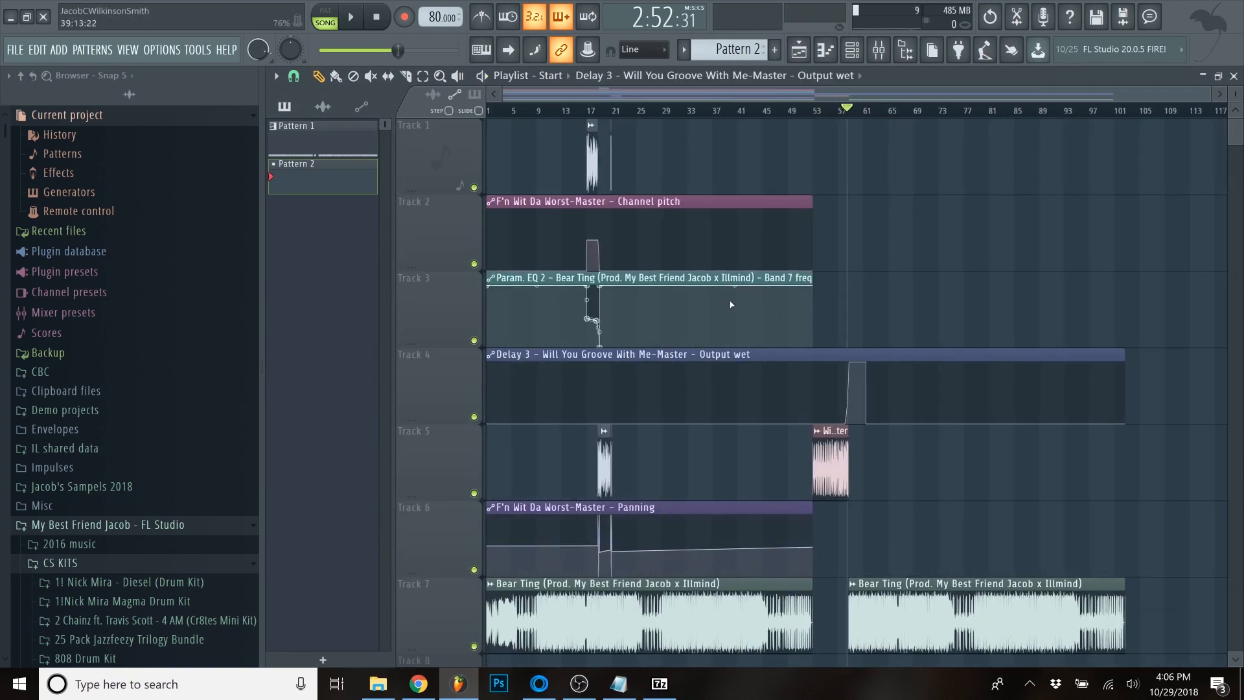
- Select the chopped "F'n Wit Da Worst-Master" sample clips around bars 17 to 21
{"action": "scroll", "coordinate": [596, 223], "scroll_direction": "up", "scroll_amount": 1}
{"action": "scroll", "coordinate": [596, 223], "scroll_direction": "up", "scroll_amount": 3}
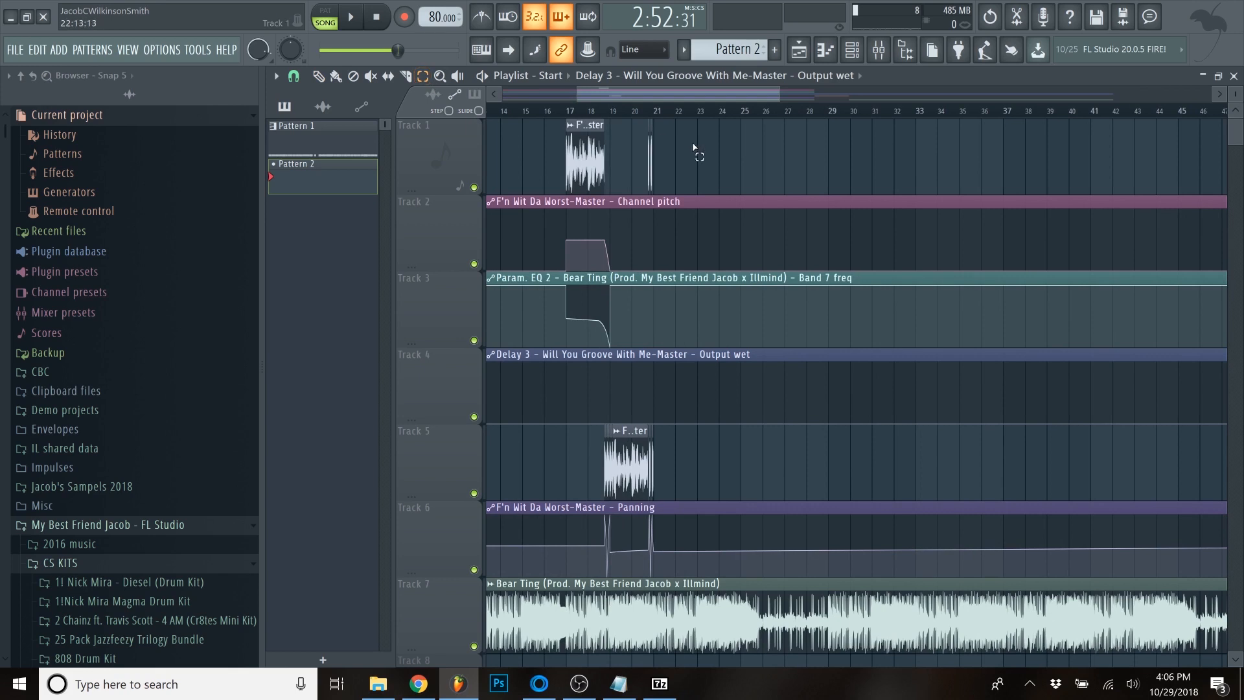
{"action": "scroll", "coordinate": [631, 171], "scroll_direction": "up", "scroll_amount": 3}
{"action": "left_click_drag", "start_coordinate": [761, 144], "coordinate": [494, 170]}
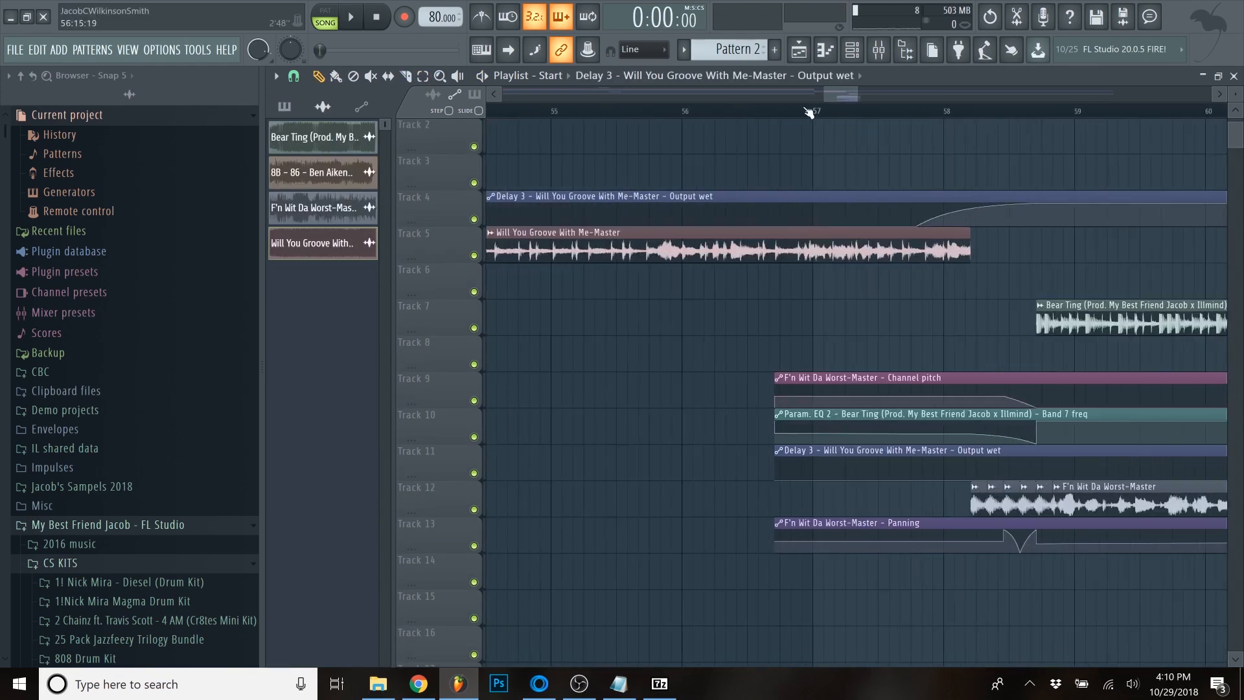
- Play the layered transition from about bar 56 into the second "Bear Ting" clip, and stop playback after bar 60
{"action": "scroll", "coordinate": [1081, 155], "scroll_direction": "up", "scroll_amount": 1}
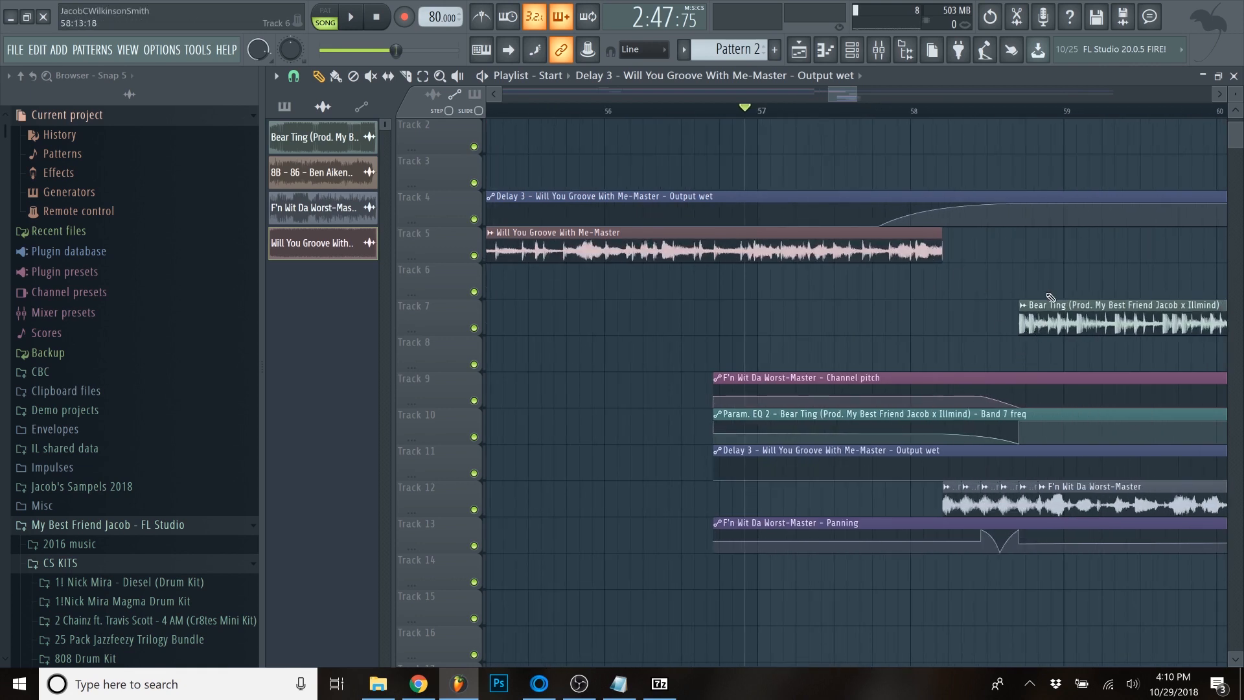
{"action": "scroll", "coordinate": [764, 277], "scroll_direction": "down", "scroll_amount": 1}
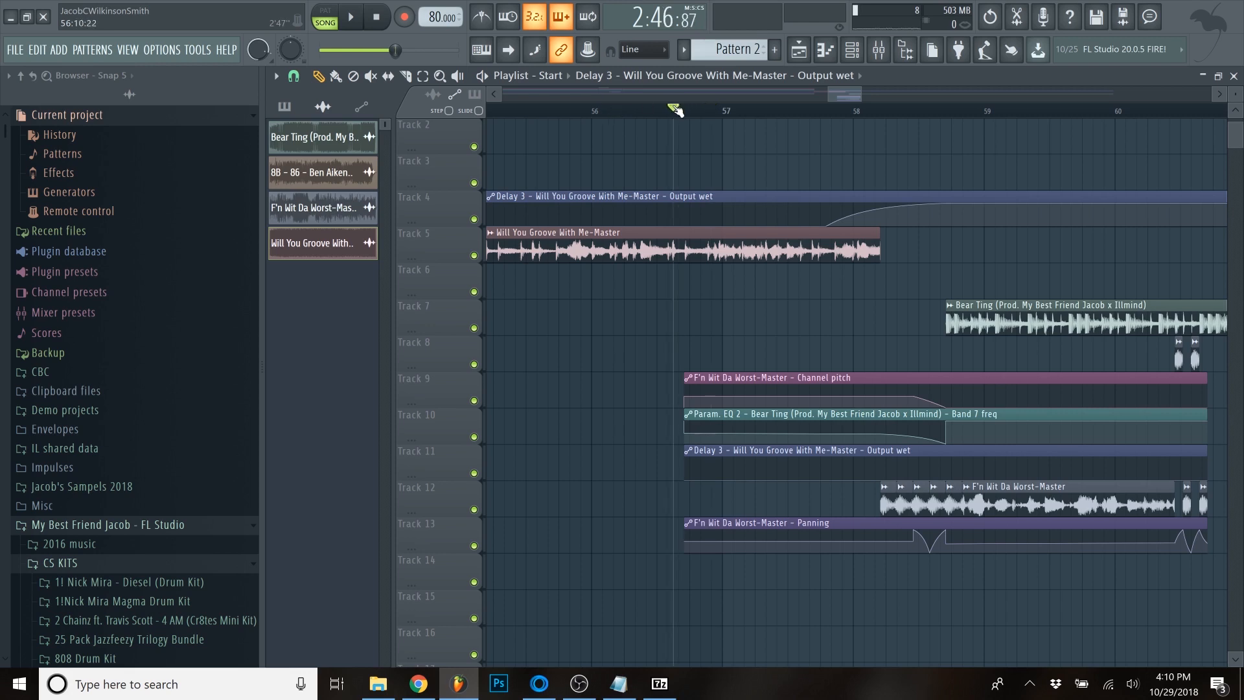
{"action": "scroll", "coordinate": [865, 356], "scroll_direction": "up", "scroll_amount": 1}
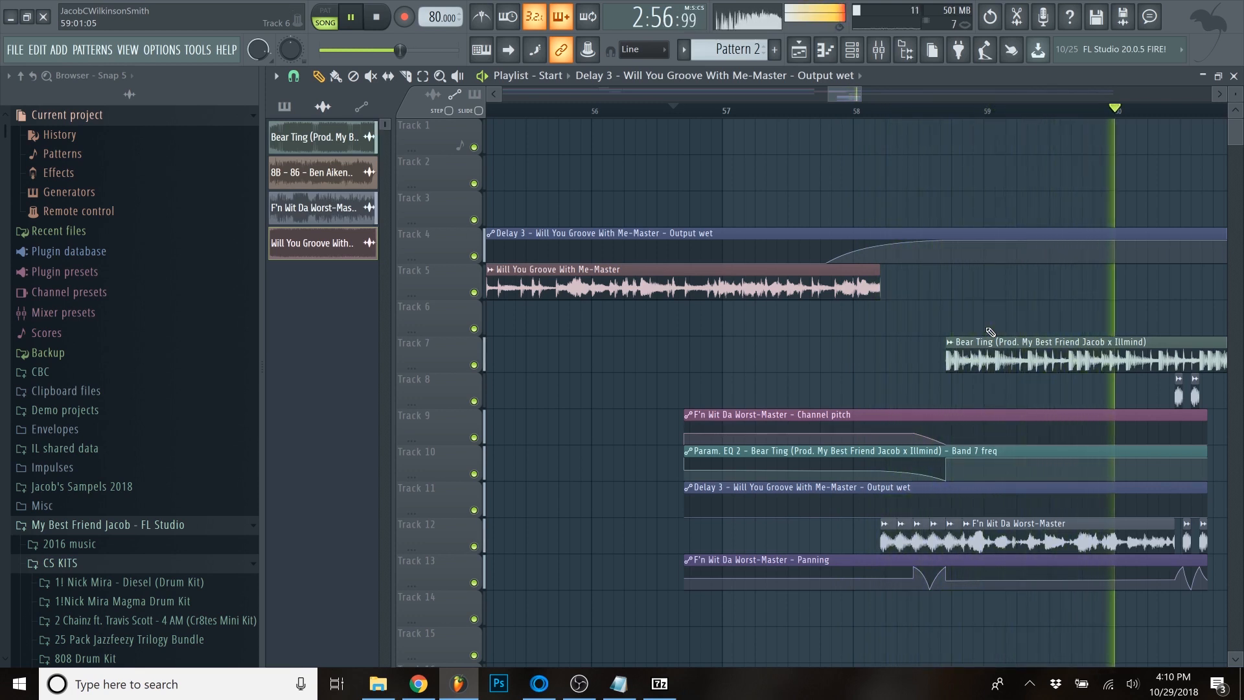
{"action": "scroll", "coordinate": [987, 333], "scroll_direction": "down", "scroll_amount": 4}
{"action": "scroll", "coordinate": [1112, 352], "scroll_direction": "up", "scroll_amount": 5}
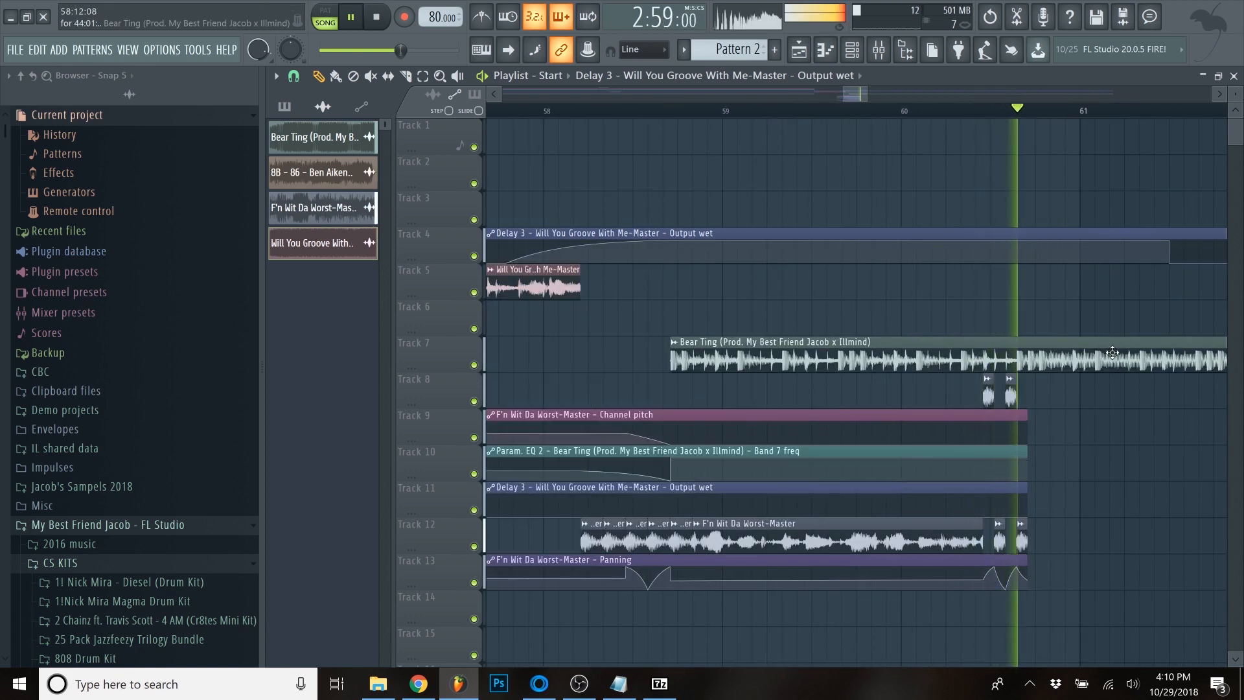
{"action": "key", "text": "space"}
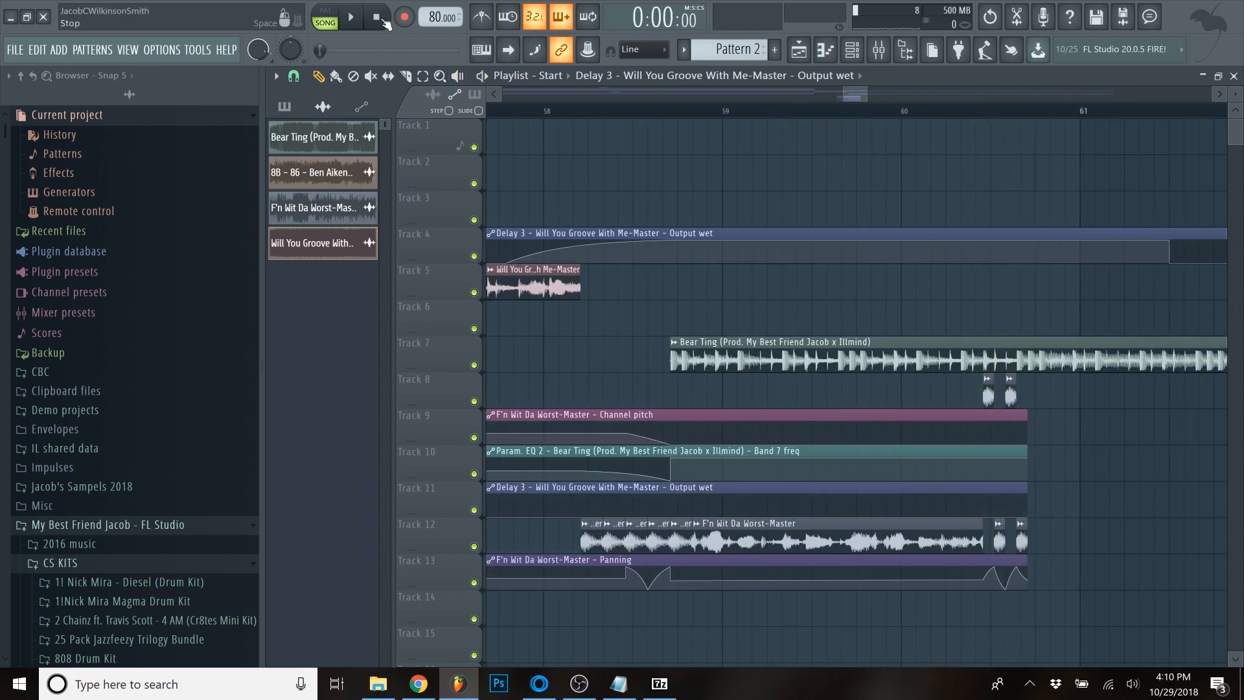
- Review the whole arrangement, comparing the chopped section near bar 17 with its copy and automation on Tracks 8 to 13 around bars 57 to 61
{"action": "scroll", "coordinate": [769, 217], "scroll_direction": "down", "scroll_amount": 4}
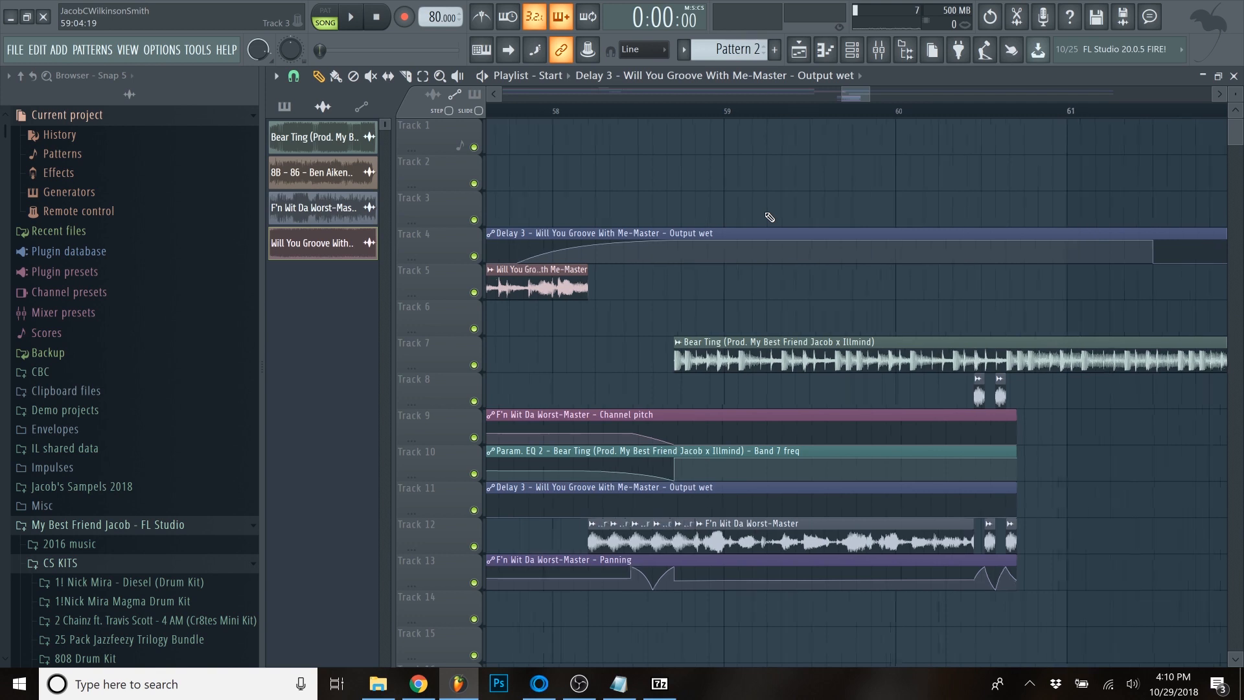
{"action": "scroll", "coordinate": [776, 322], "scroll_direction": "down", "scroll_amount": 3}
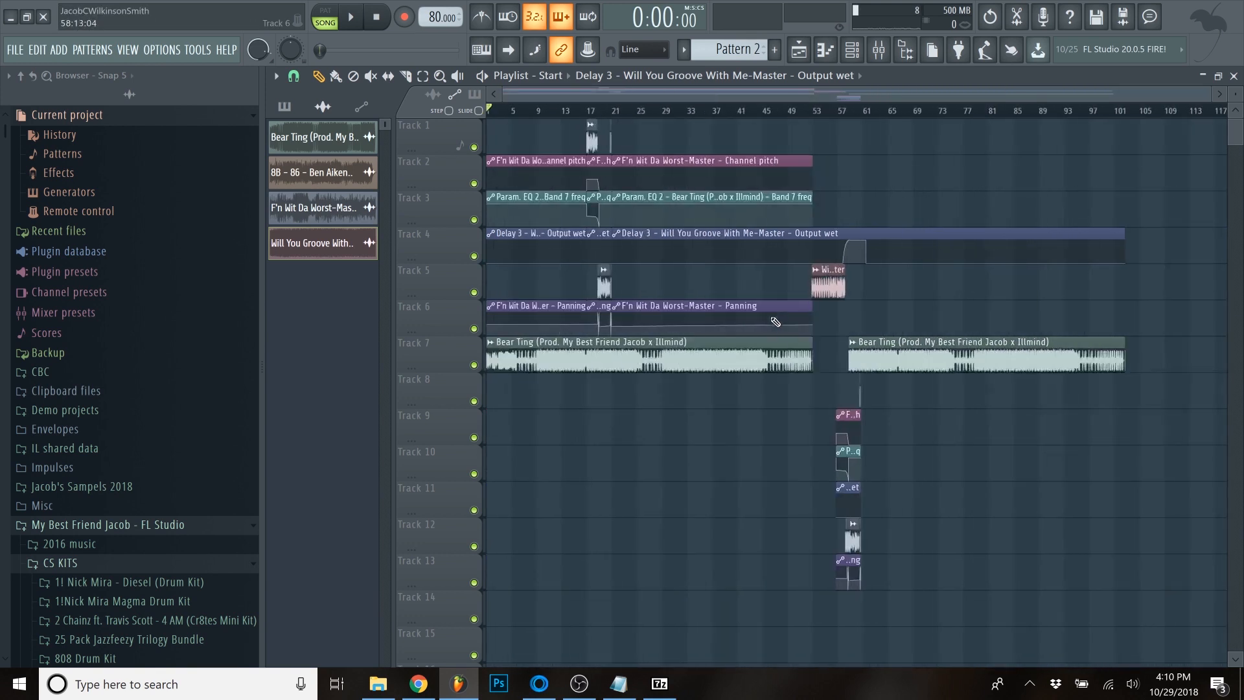
{"action": "scroll", "coordinate": [504, 288], "scroll_direction": "up", "scroll_amount": 3}
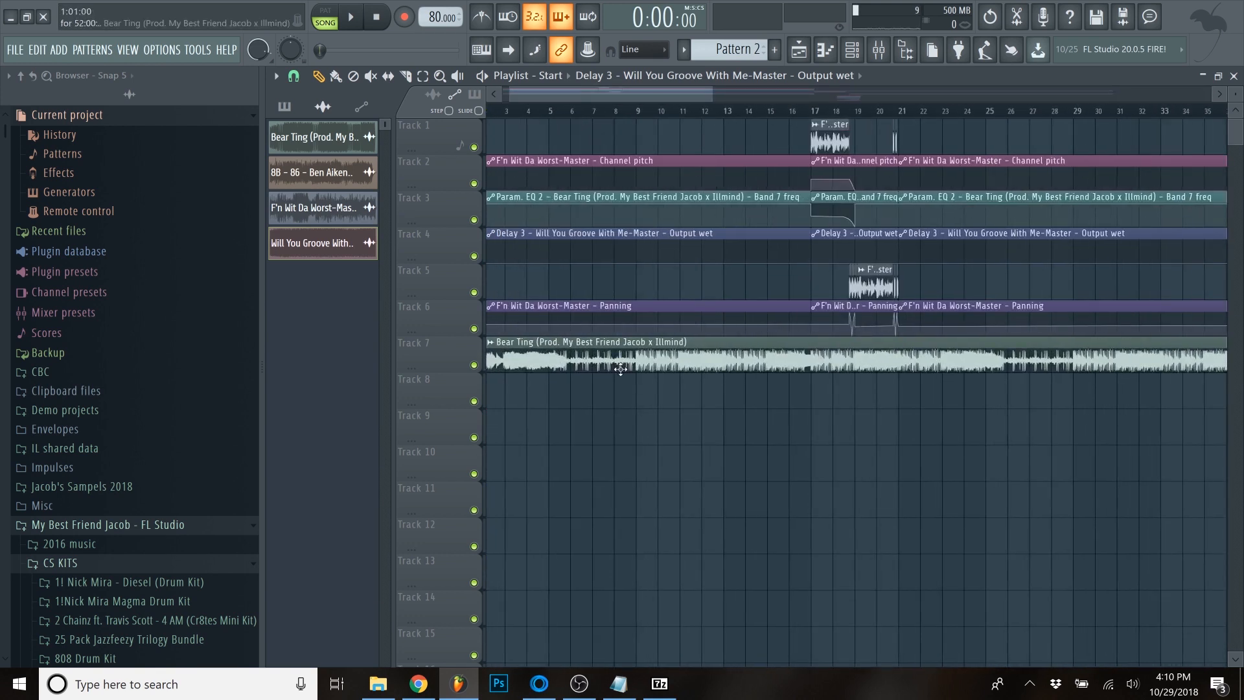
{"action": "scroll", "coordinate": [620, 369], "scroll_direction": "down", "scroll_amount": 3}
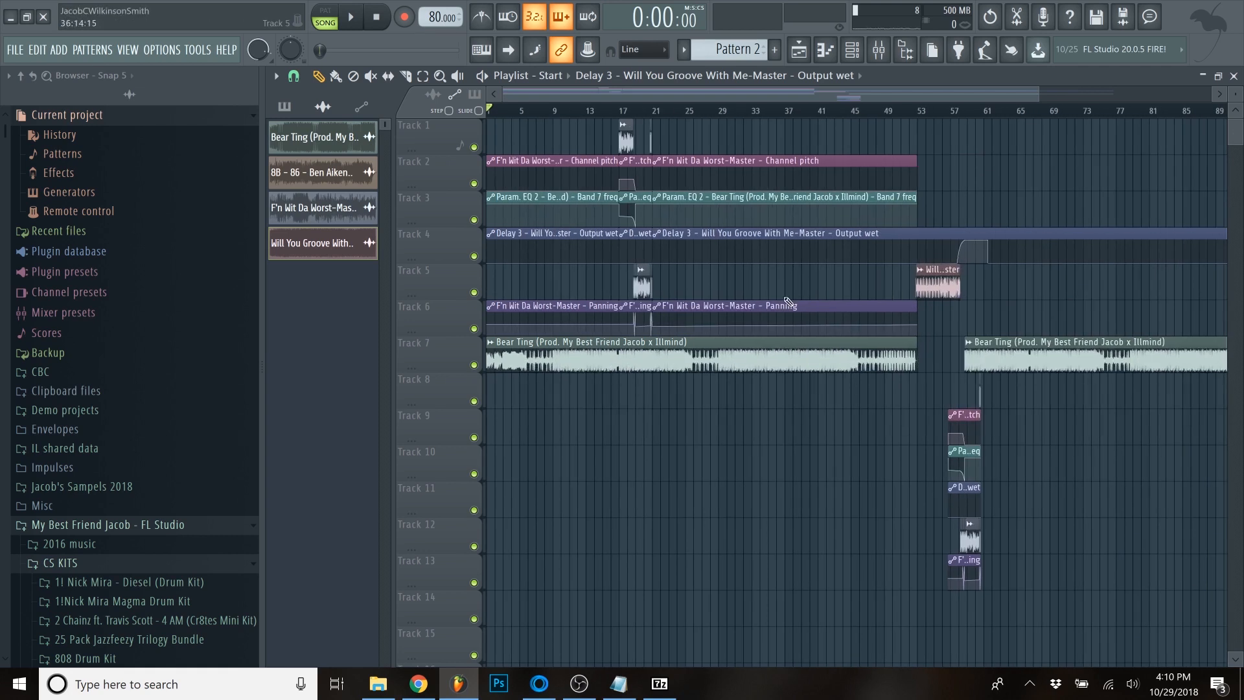
{"action": "scroll", "coordinate": [972, 343], "scroll_direction": "up", "scroll_amount": 2}
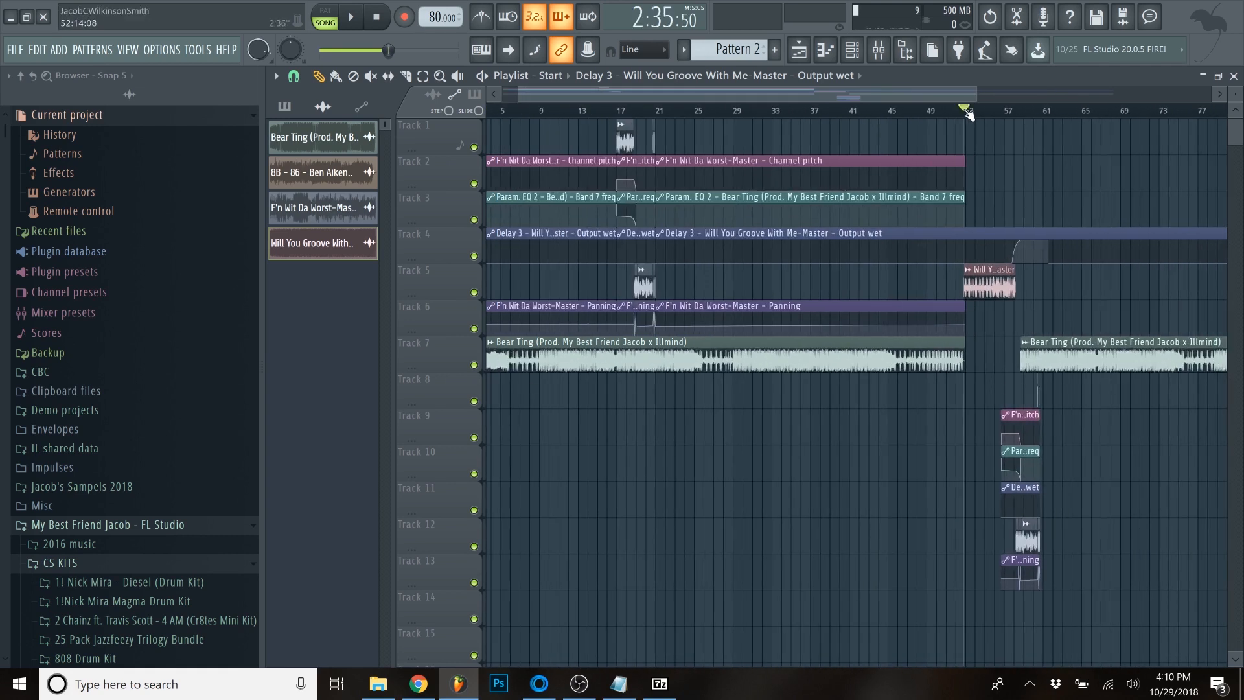
{"action": "scroll", "coordinate": [752, 325], "scroll_direction": "up", "scroll_amount": 5}
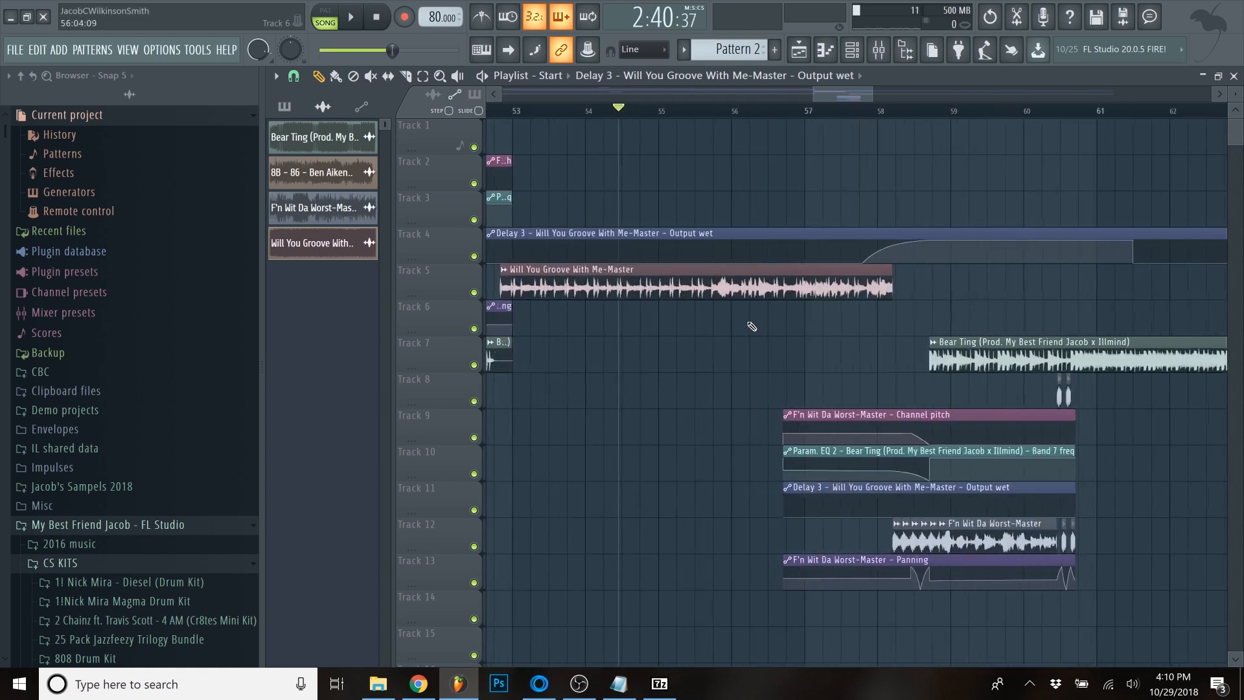
{"action": "scroll", "coordinate": [751, 326], "scroll_direction": "down", "scroll_amount": 3}
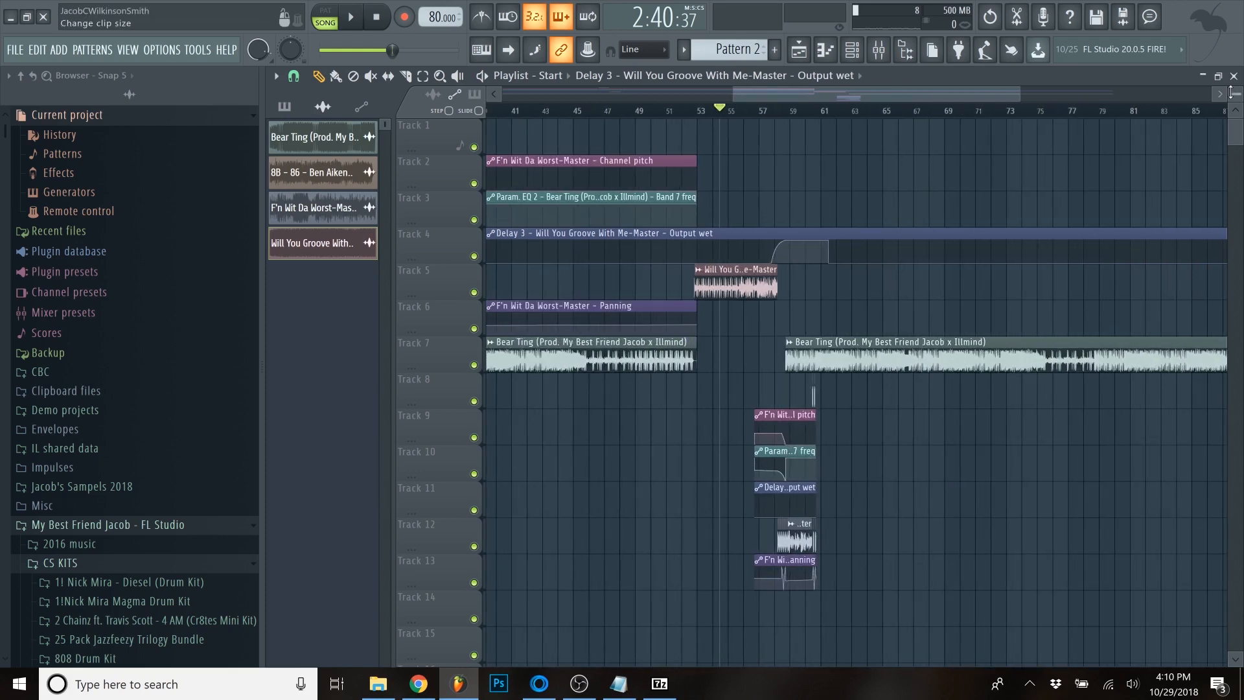
{"action": "scroll", "coordinate": [808, 234], "scroll_direction": "up", "scroll_amount": 5}
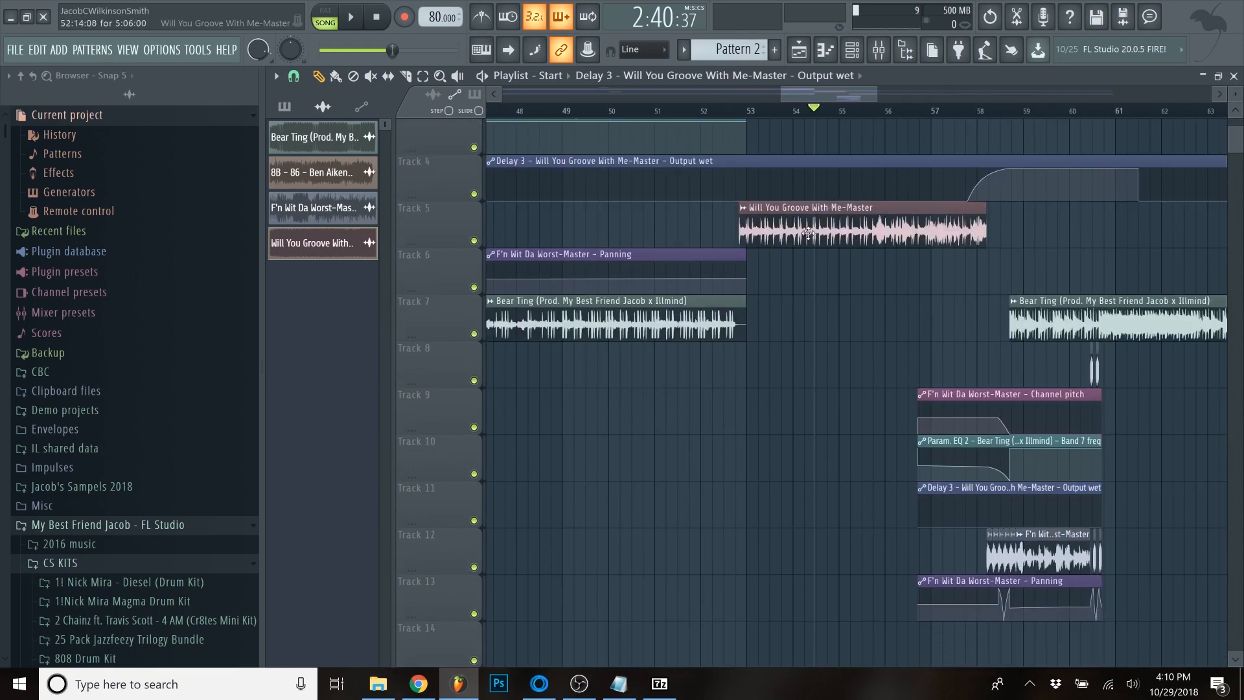
{"action": "scroll", "coordinate": [795, 229], "scroll_direction": "down", "scroll_amount": 2}
{"action": "scroll", "coordinate": [794, 229], "scroll_direction": "down", "scroll_amount": 4}
{"action": "scroll", "coordinate": [794, 229], "scroll_direction": "up", "scroll_amount": 3}
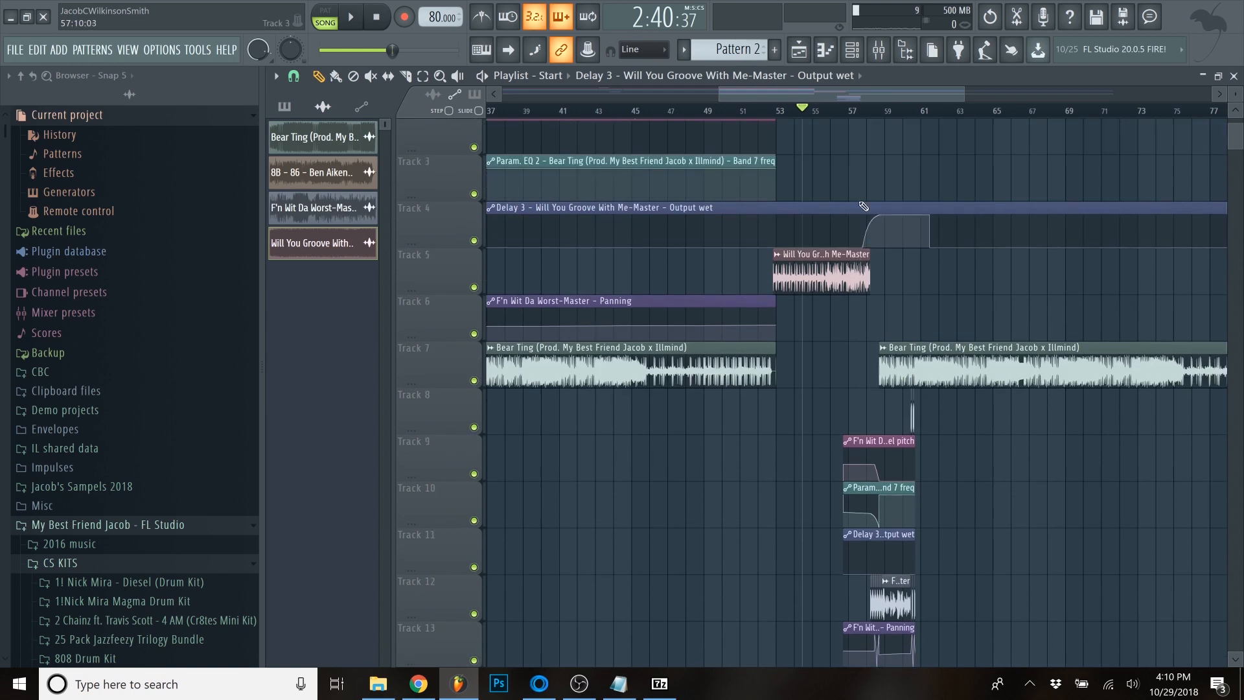
{"action": "scroll", "coordinate": [842, 230], "scroll_direction": "up", "scroll_amount": 5}
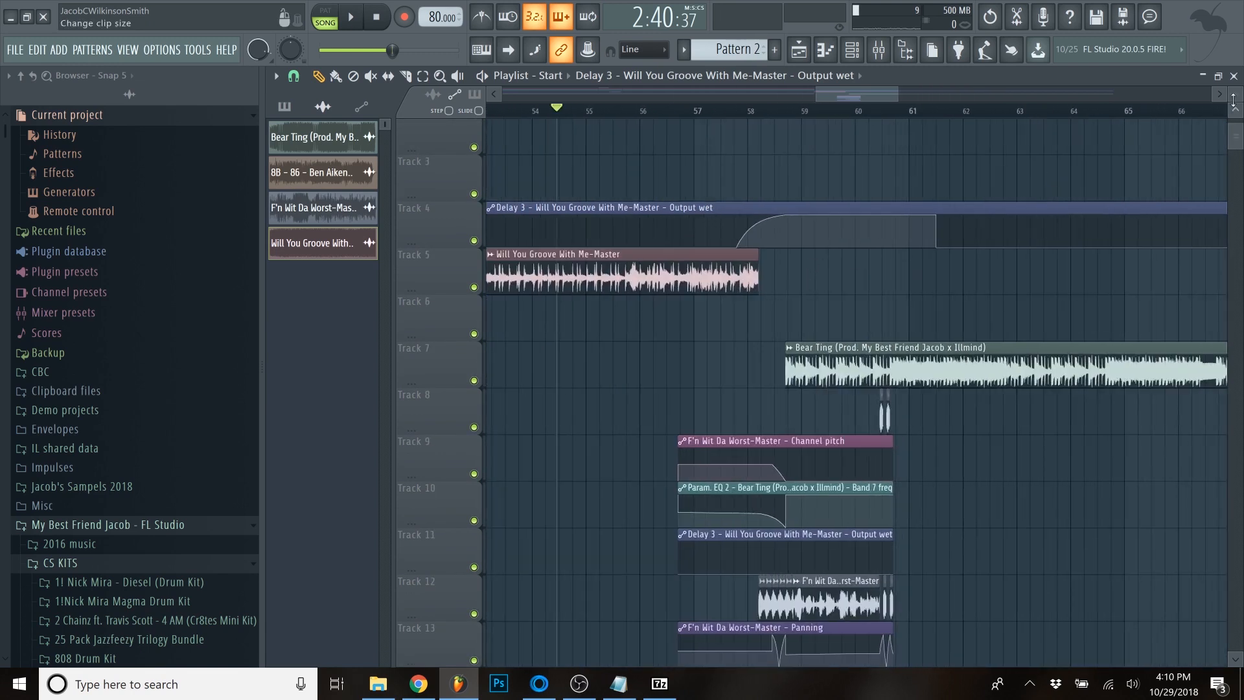
{"action": "scroll", "coordinate": [659, 310], "scroll_direction": "up", "scroll_amount": 4}
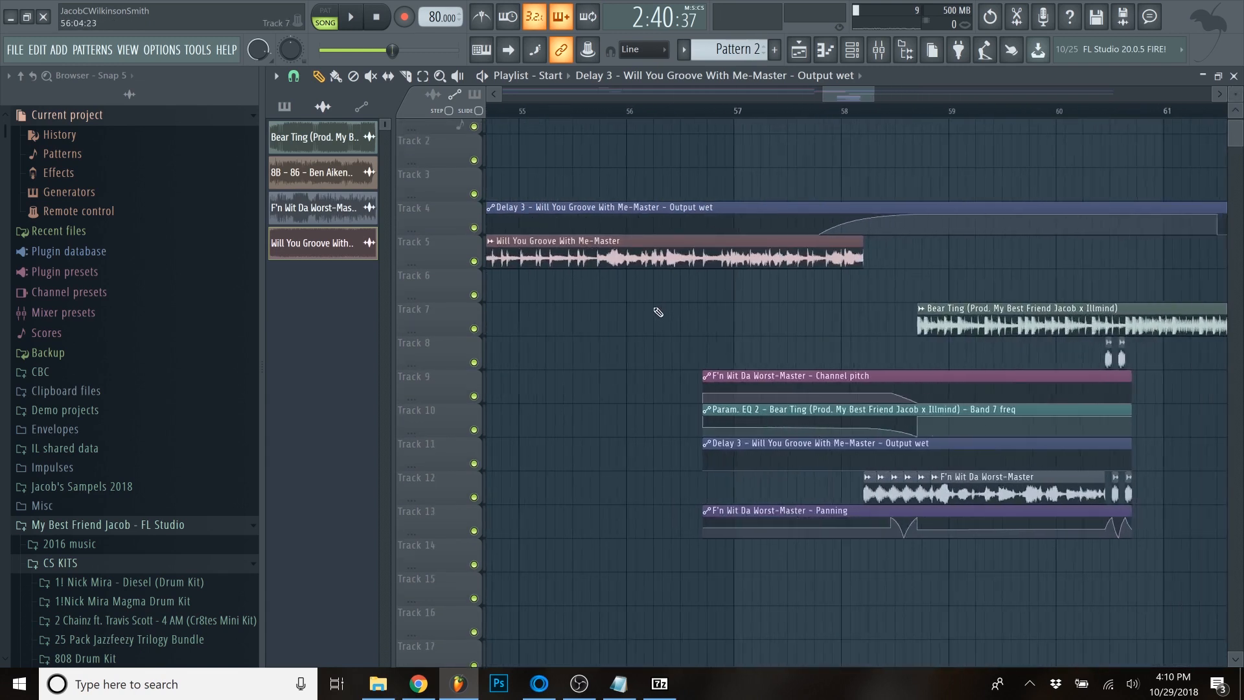
{"action": "scroll", "coordinate": [659, 312], "scroll_direction": "down", "scroll_amount": 6}
{"action": "scroll", "coordinate": [648, 230], "scroll_direction": "up", "scroll_amount": 1}
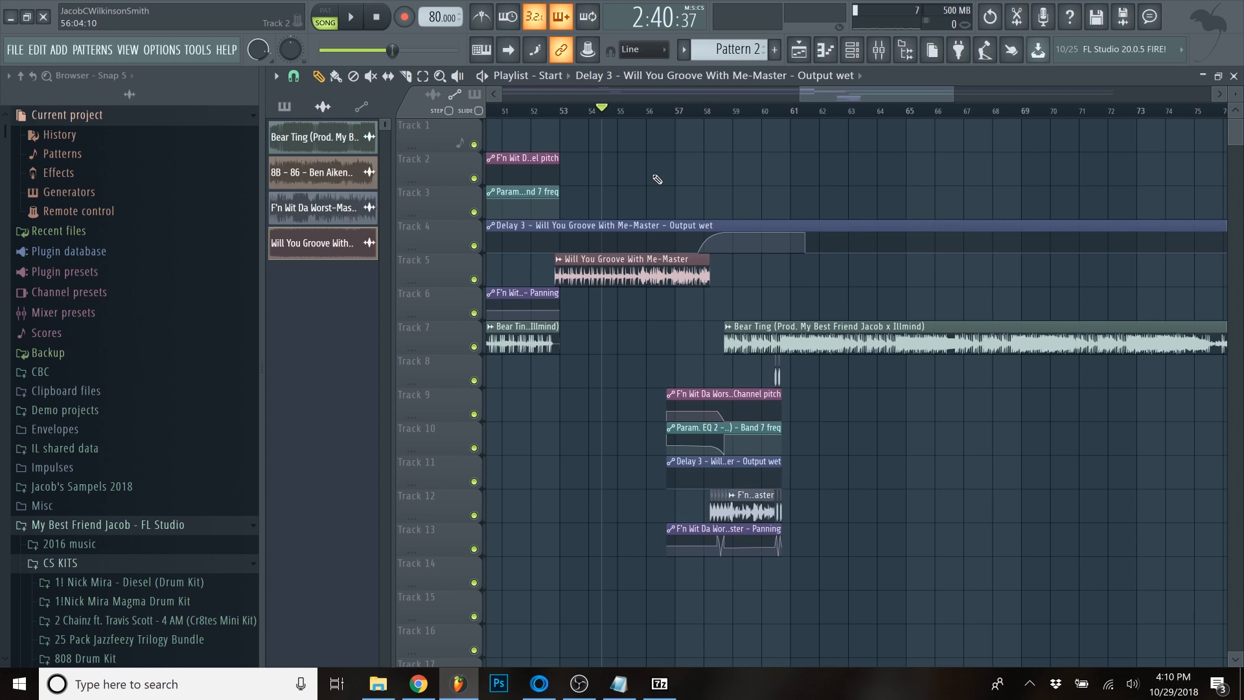
{"action": "scroll", "coordinate": [849, 413], "scroll_direction": "up", "scroll_amount": 2}
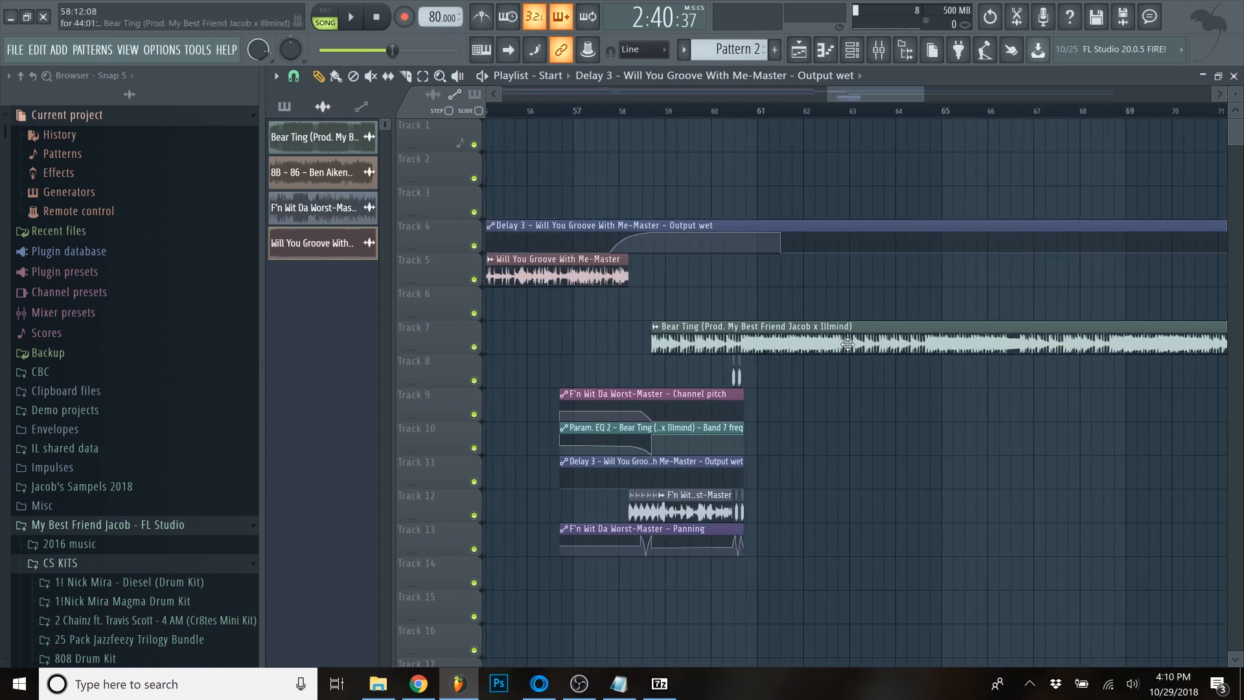
{"action": "scroll", "coordinate": [847, 344], "scroll_direction": "up", "scroll_amount": 2}
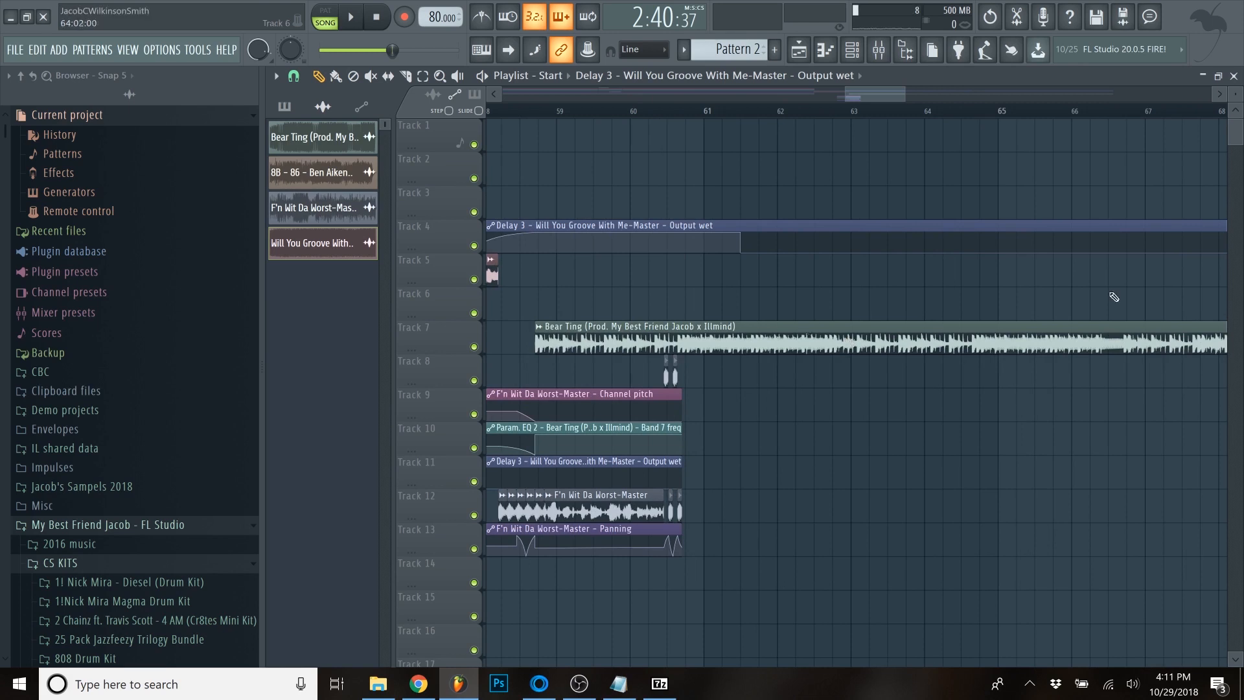